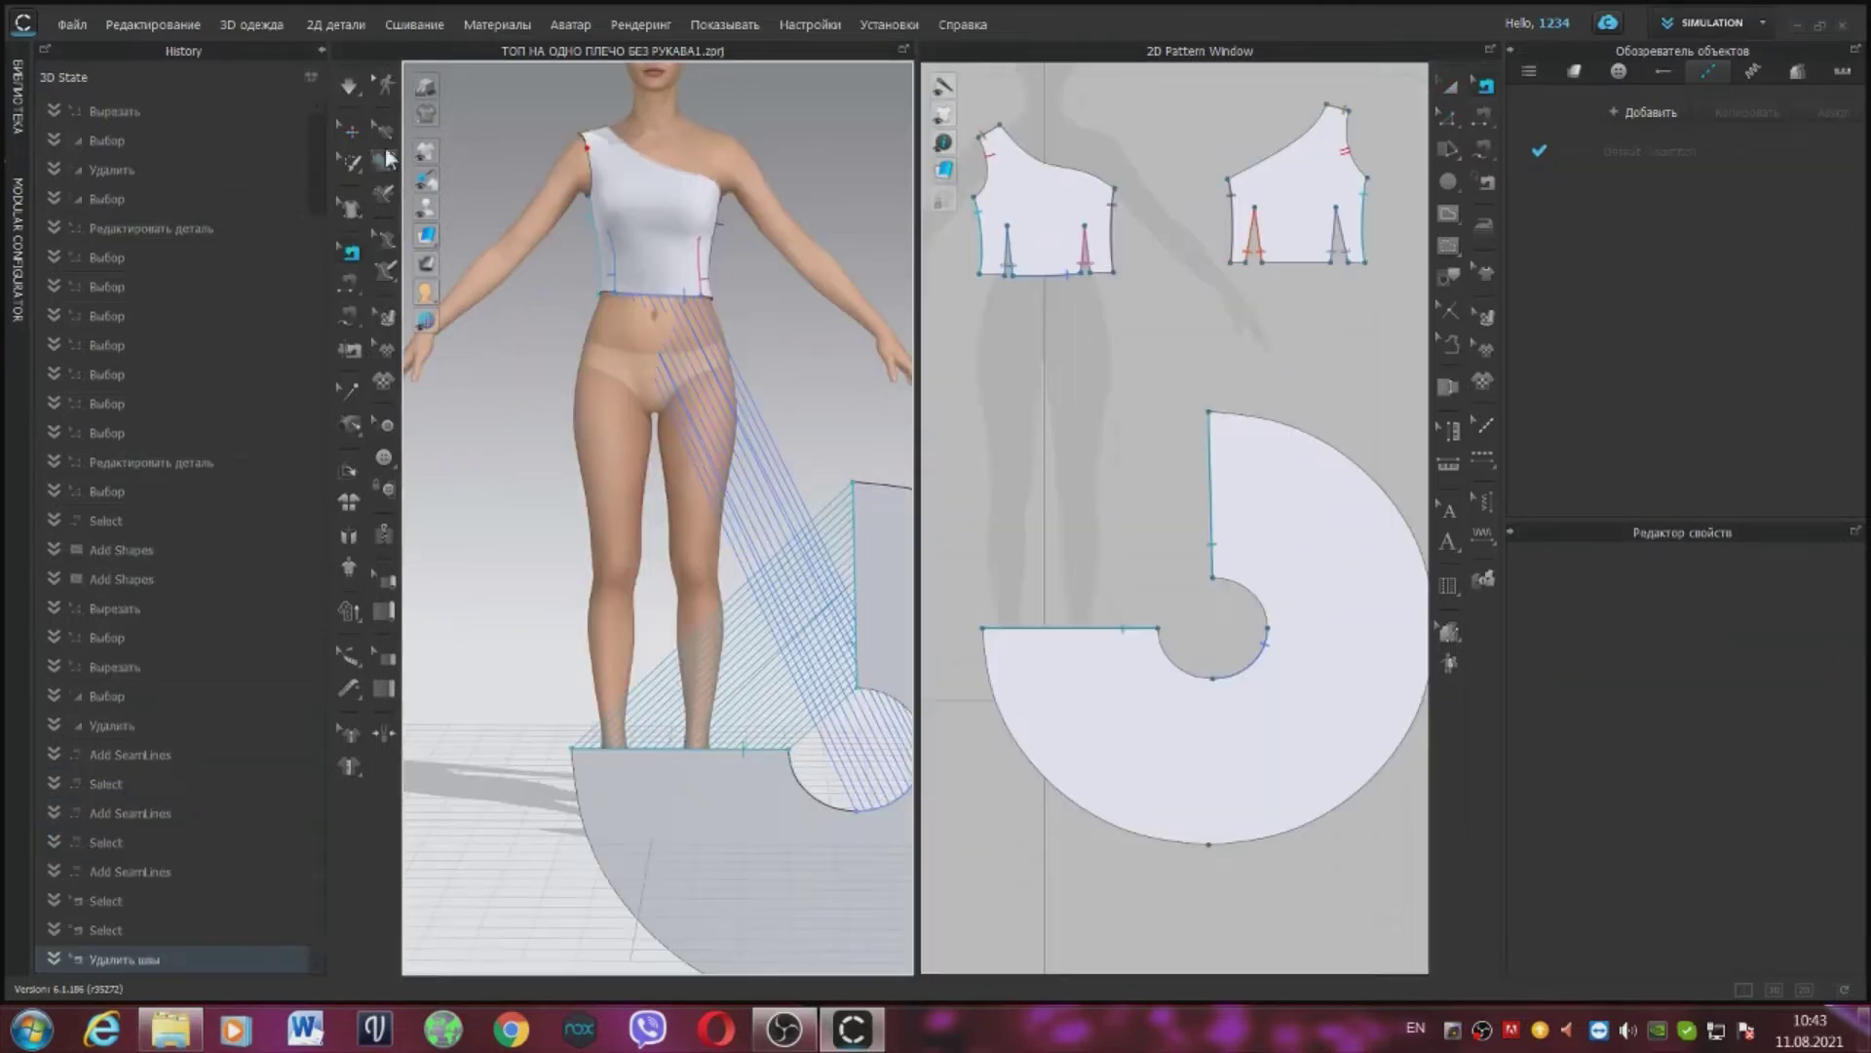
Step: Move the circle skirt pattern in 3D so that it sits centred in front of the avatar's lower body
left_click(690, 758)
left_click_drag(690, 757, 633, 690)
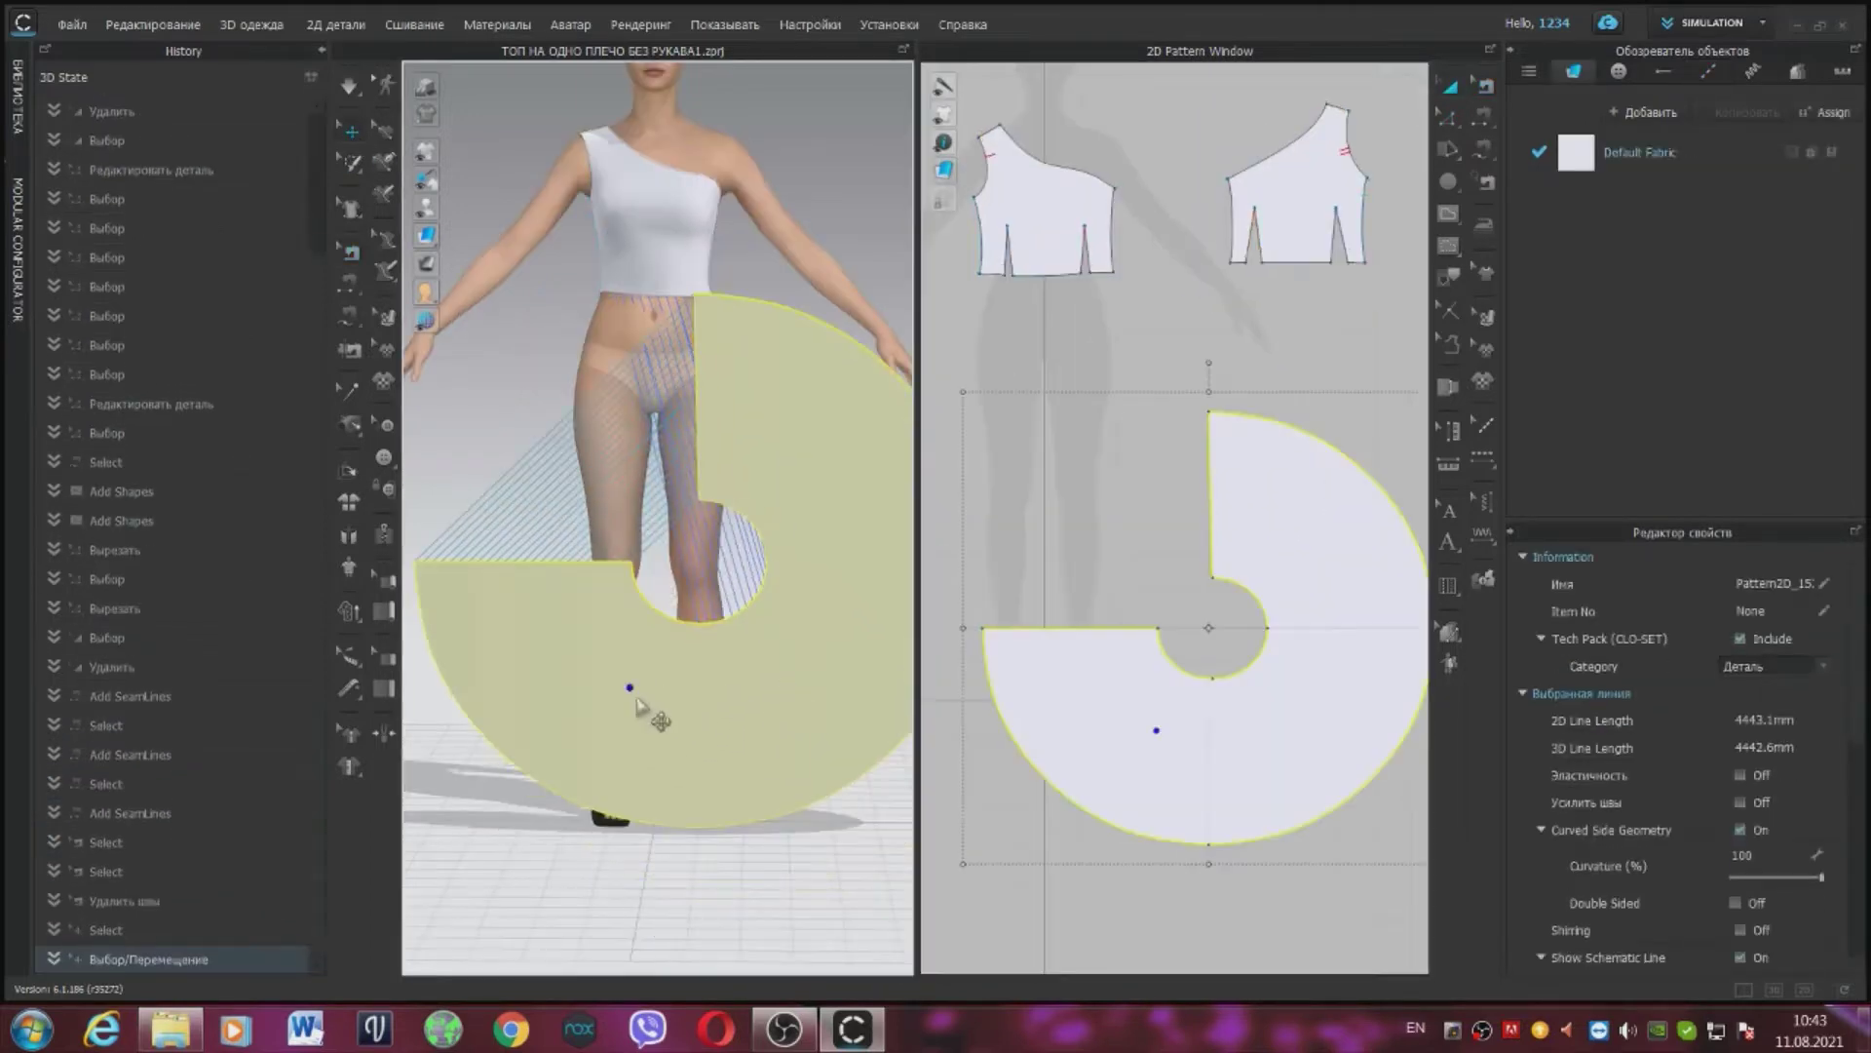
left_click(634, 697)
left_click(641, 760)
left_click_drag(626, 767, 628, 628)
left_click_drag(666, 785, 587, 778)
Step: Lay the skirt pattern flat around the avatar and raise it to the waistline, with its opening at the back
left_click_drag(717, 729, 530, 392)
left_click(604, 367)
left_click(686, 407)
left_click_drag(672, 371, 672, 330)
right_click_drag(468, 466, 596, 544)
left_click_drag(639, 314, 637, 294)
right_click_drag(857, 455, 296, 466)
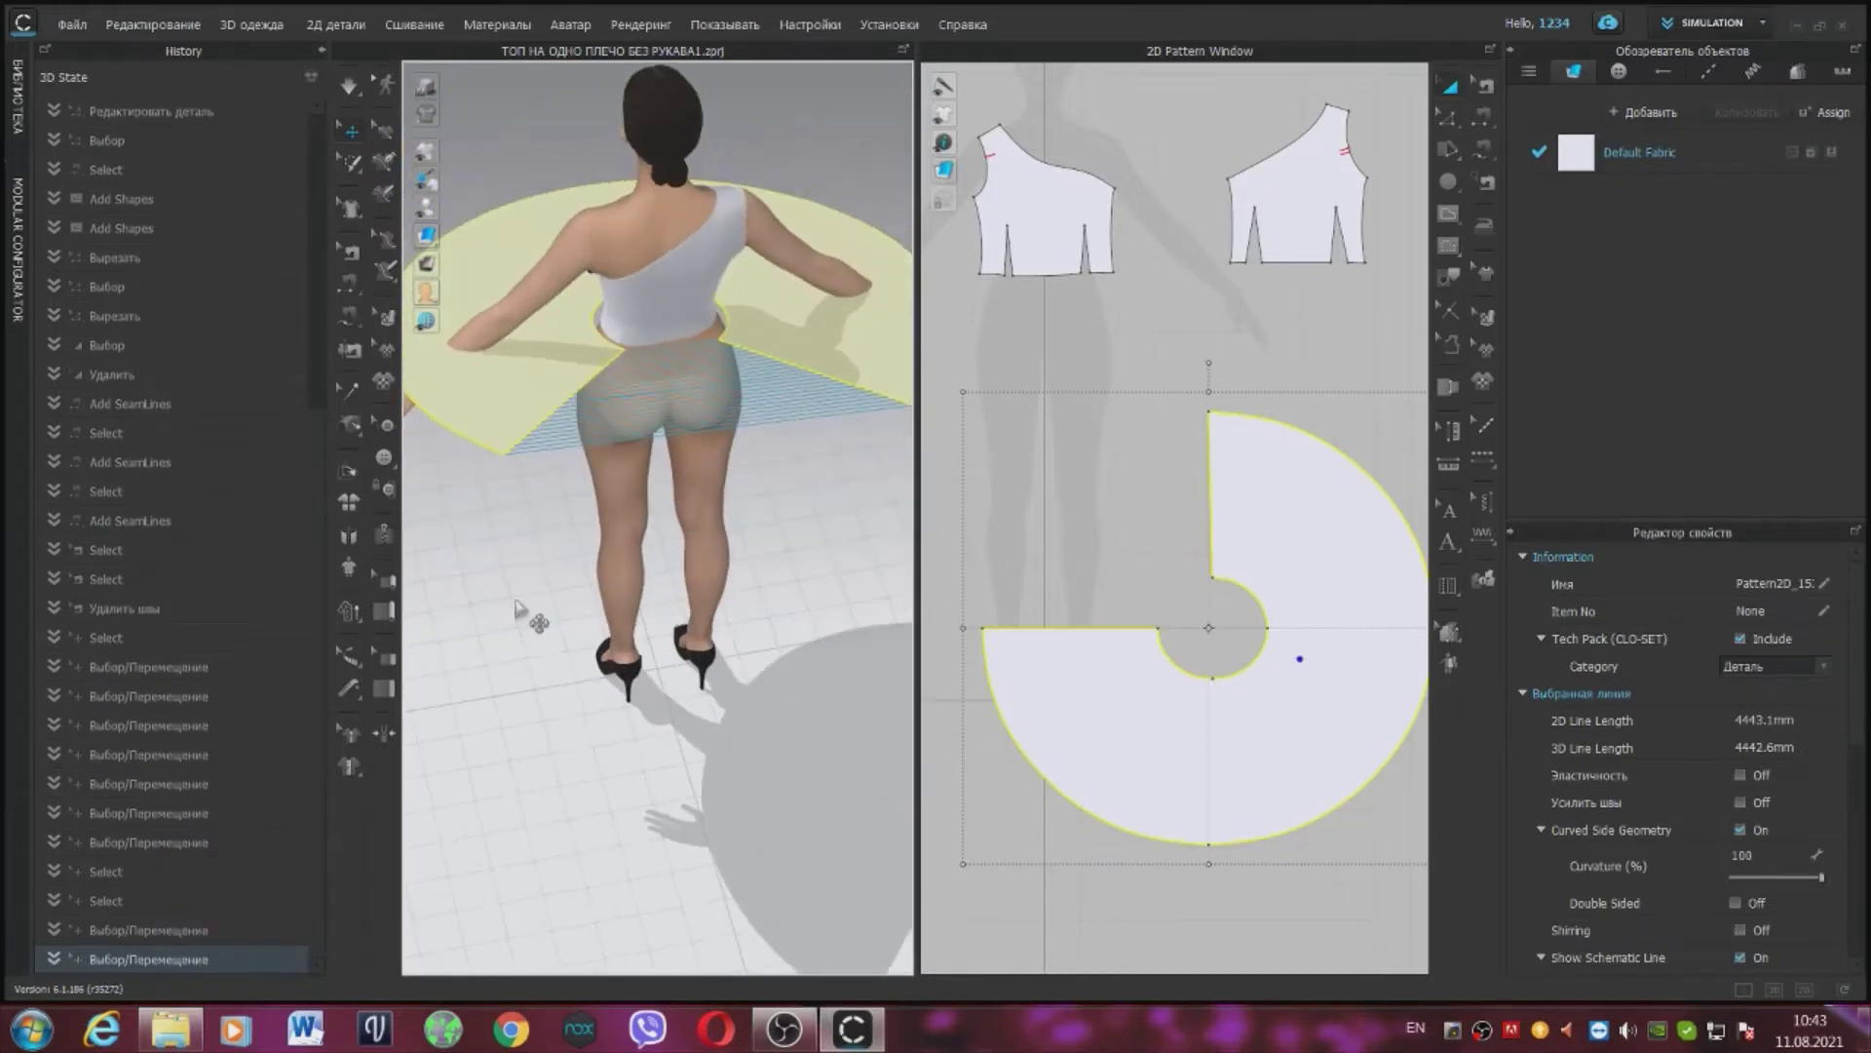
left_click(797, 840)
Step: Add four split points along the skirt's inner waist curve, two near each side, to match the bodice's waist segments
middle_click_drag(1321, 352, 1289, 305)
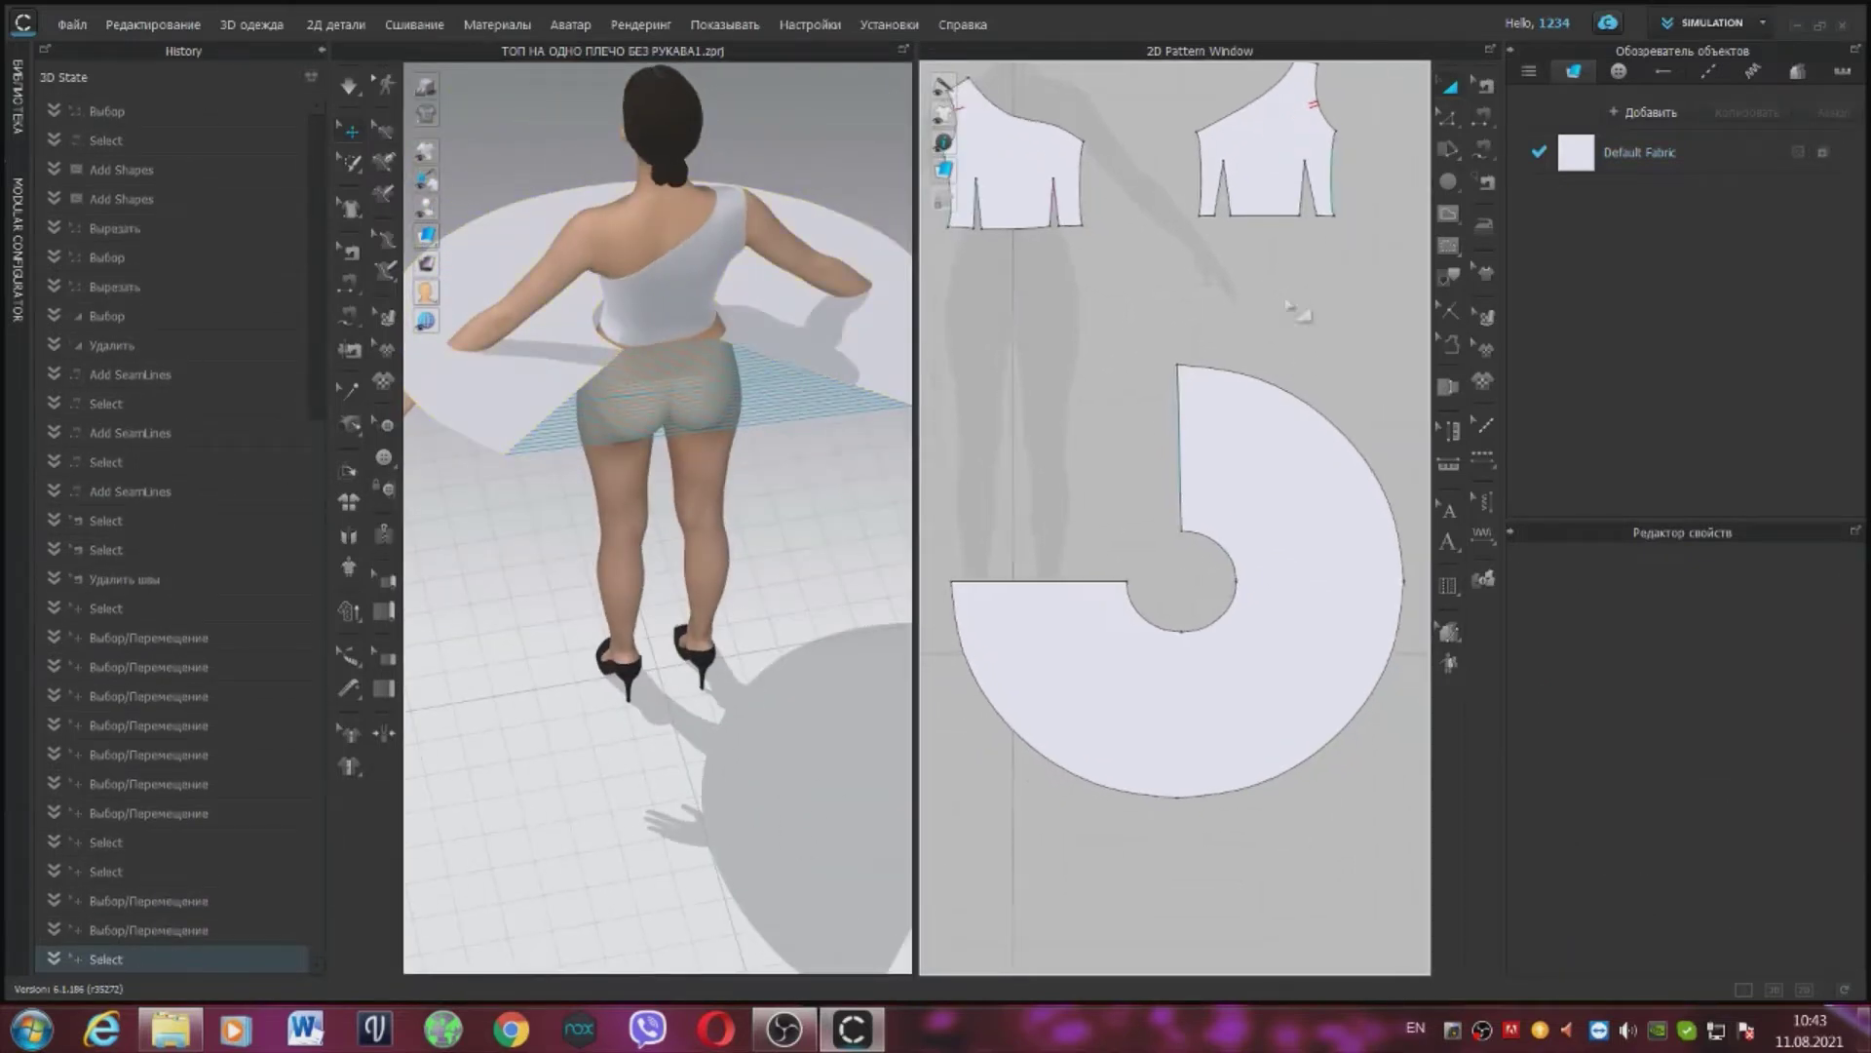
left_click(1483, 146)
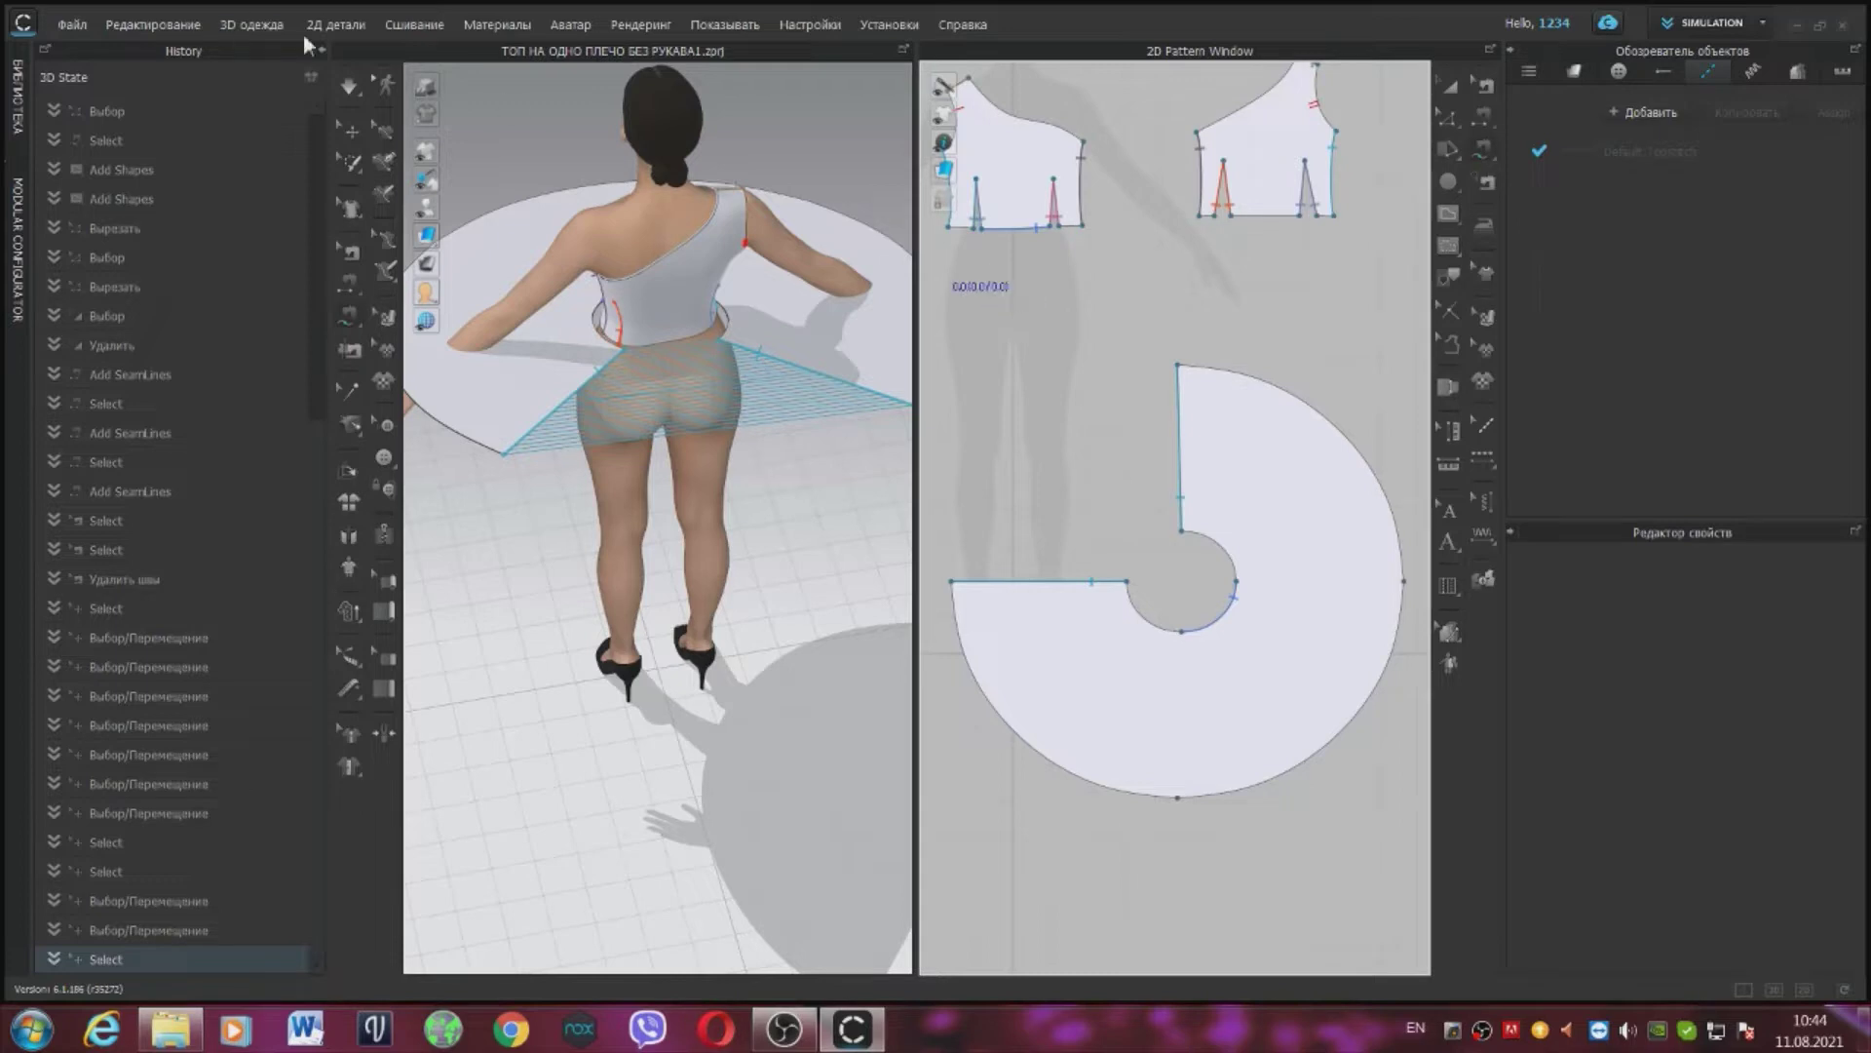
left_click(333, 29)
mouse_move(362, 70)
left_click(688, 175)
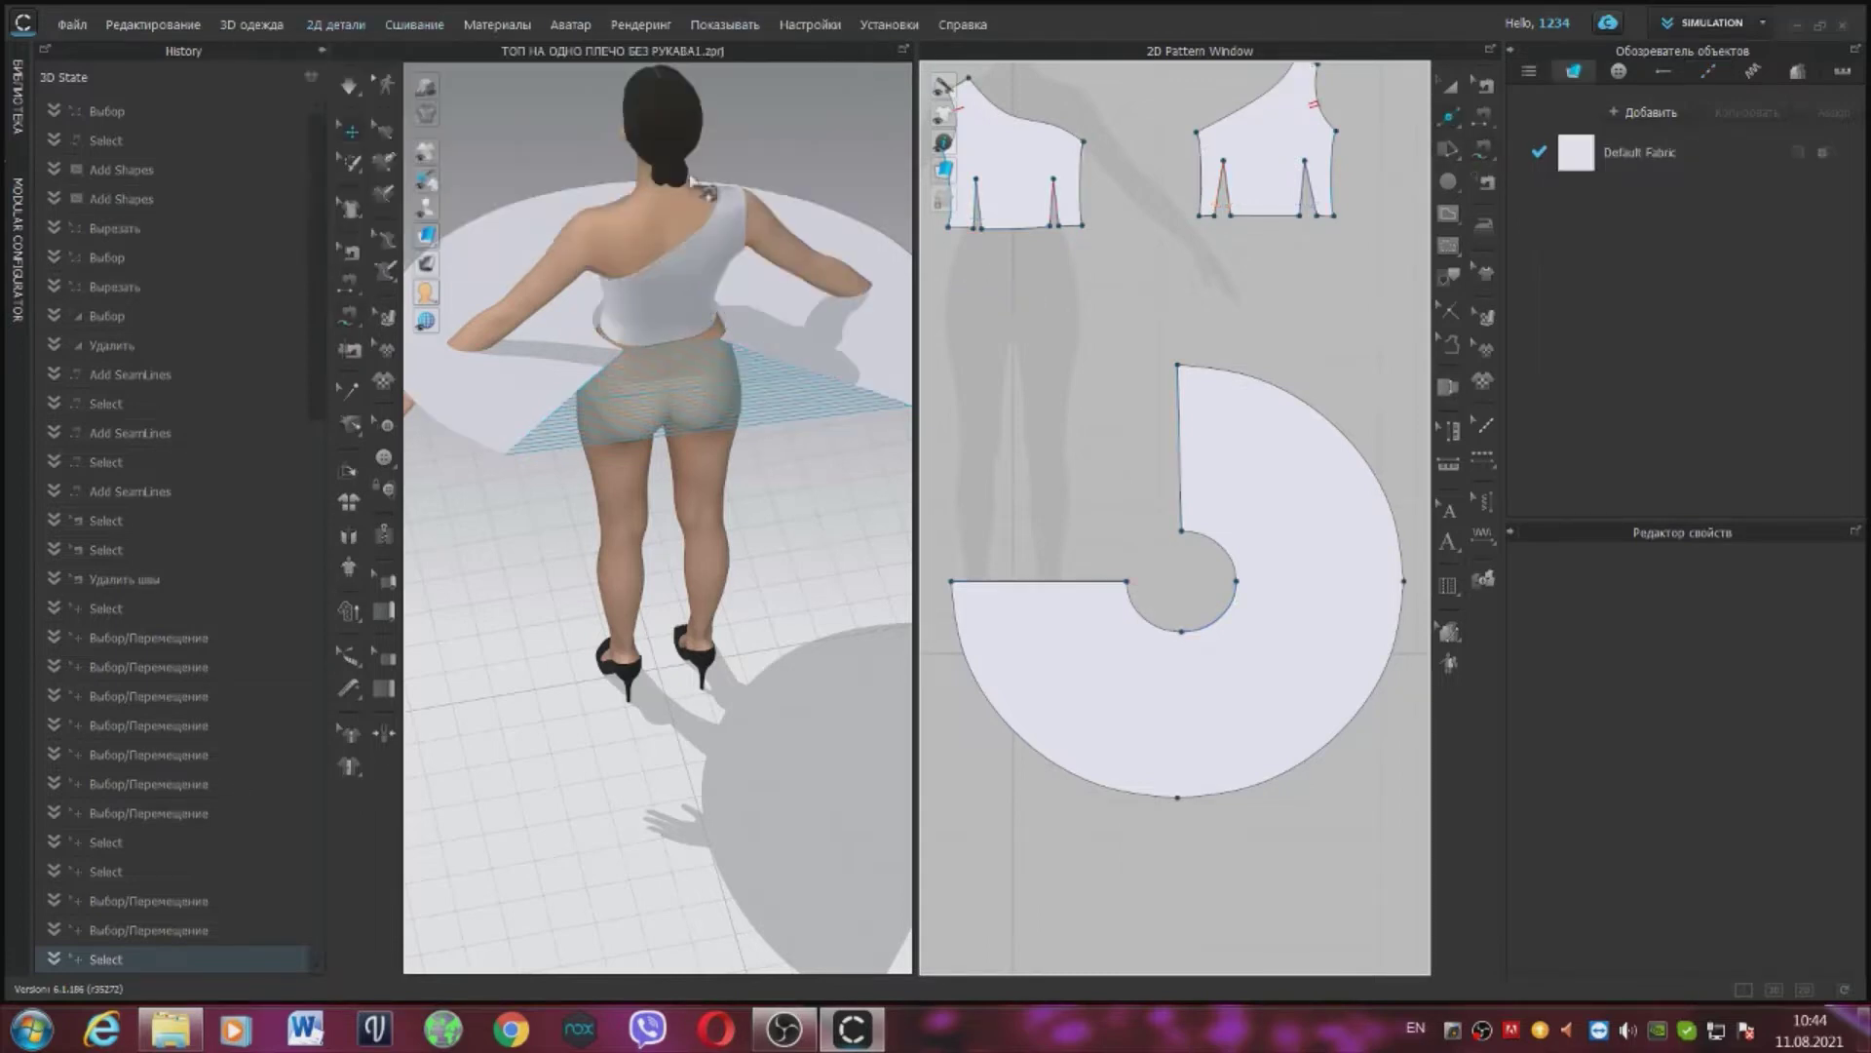
left_click(1238, 557)
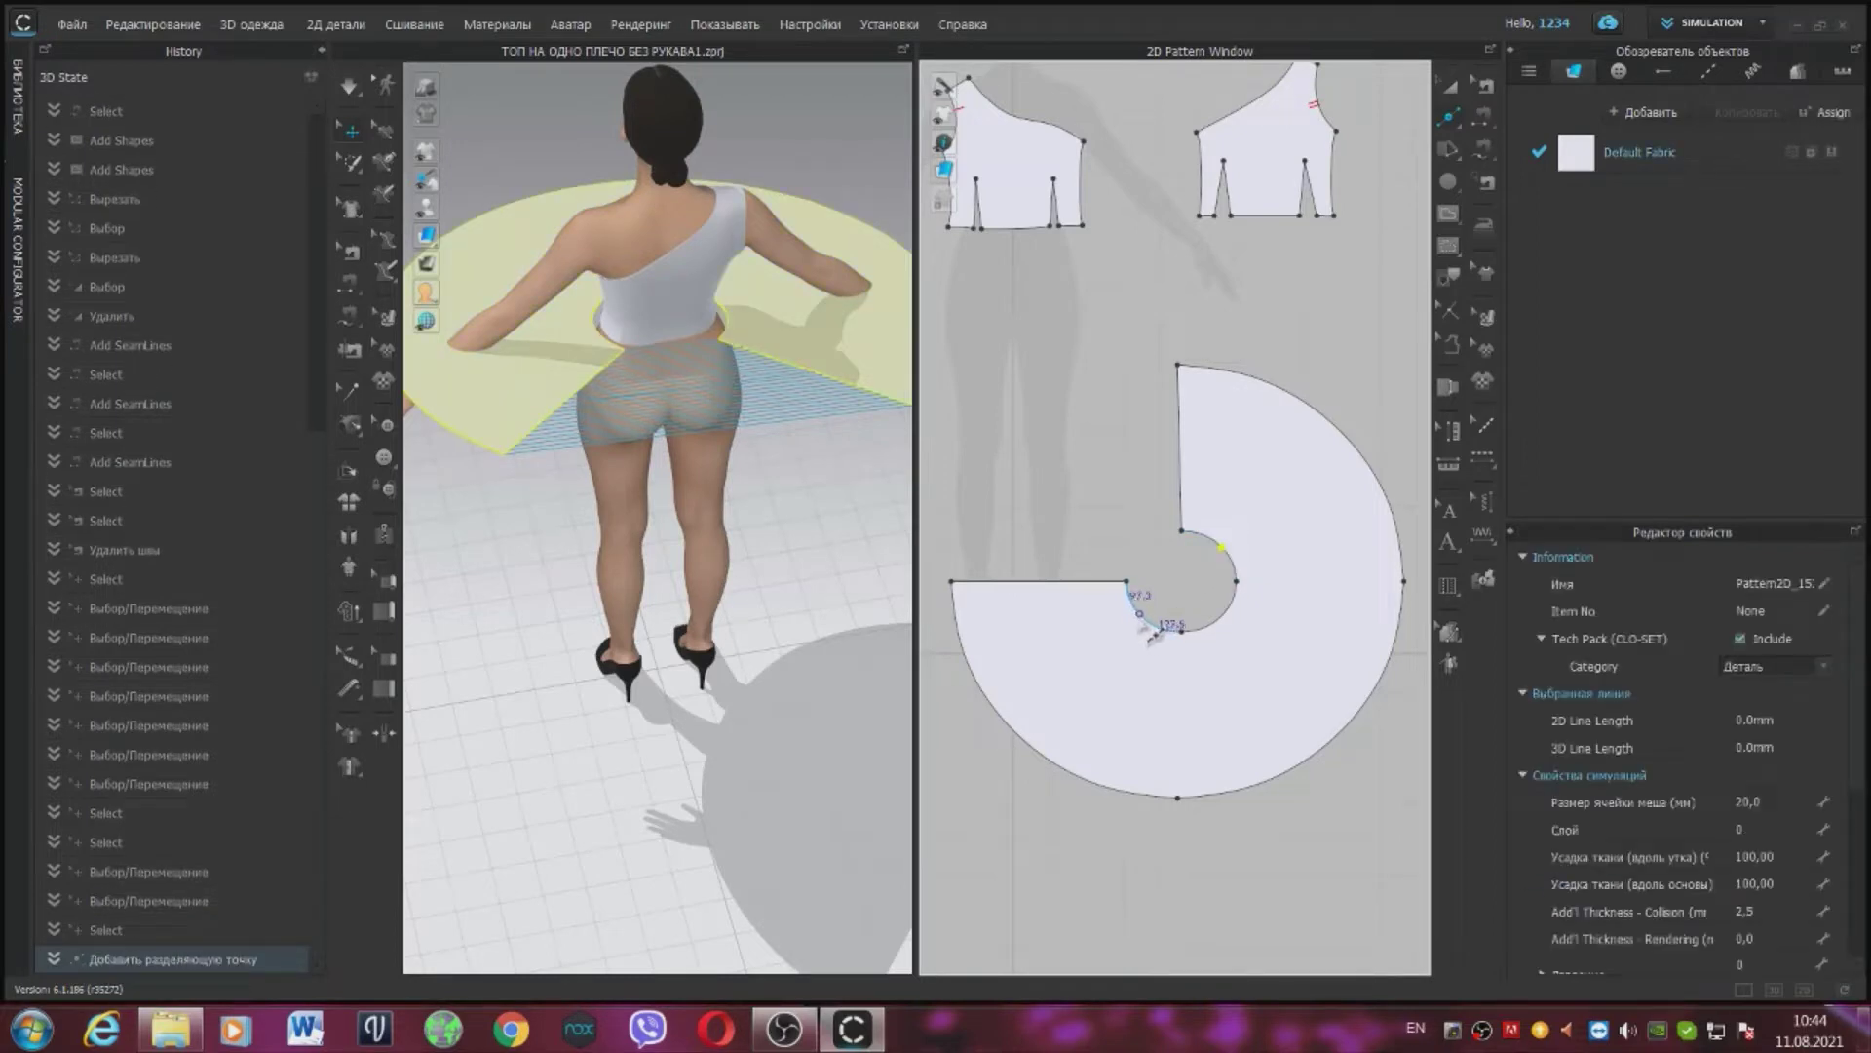
left_click(1142, 616)
left_click(1162, 627)
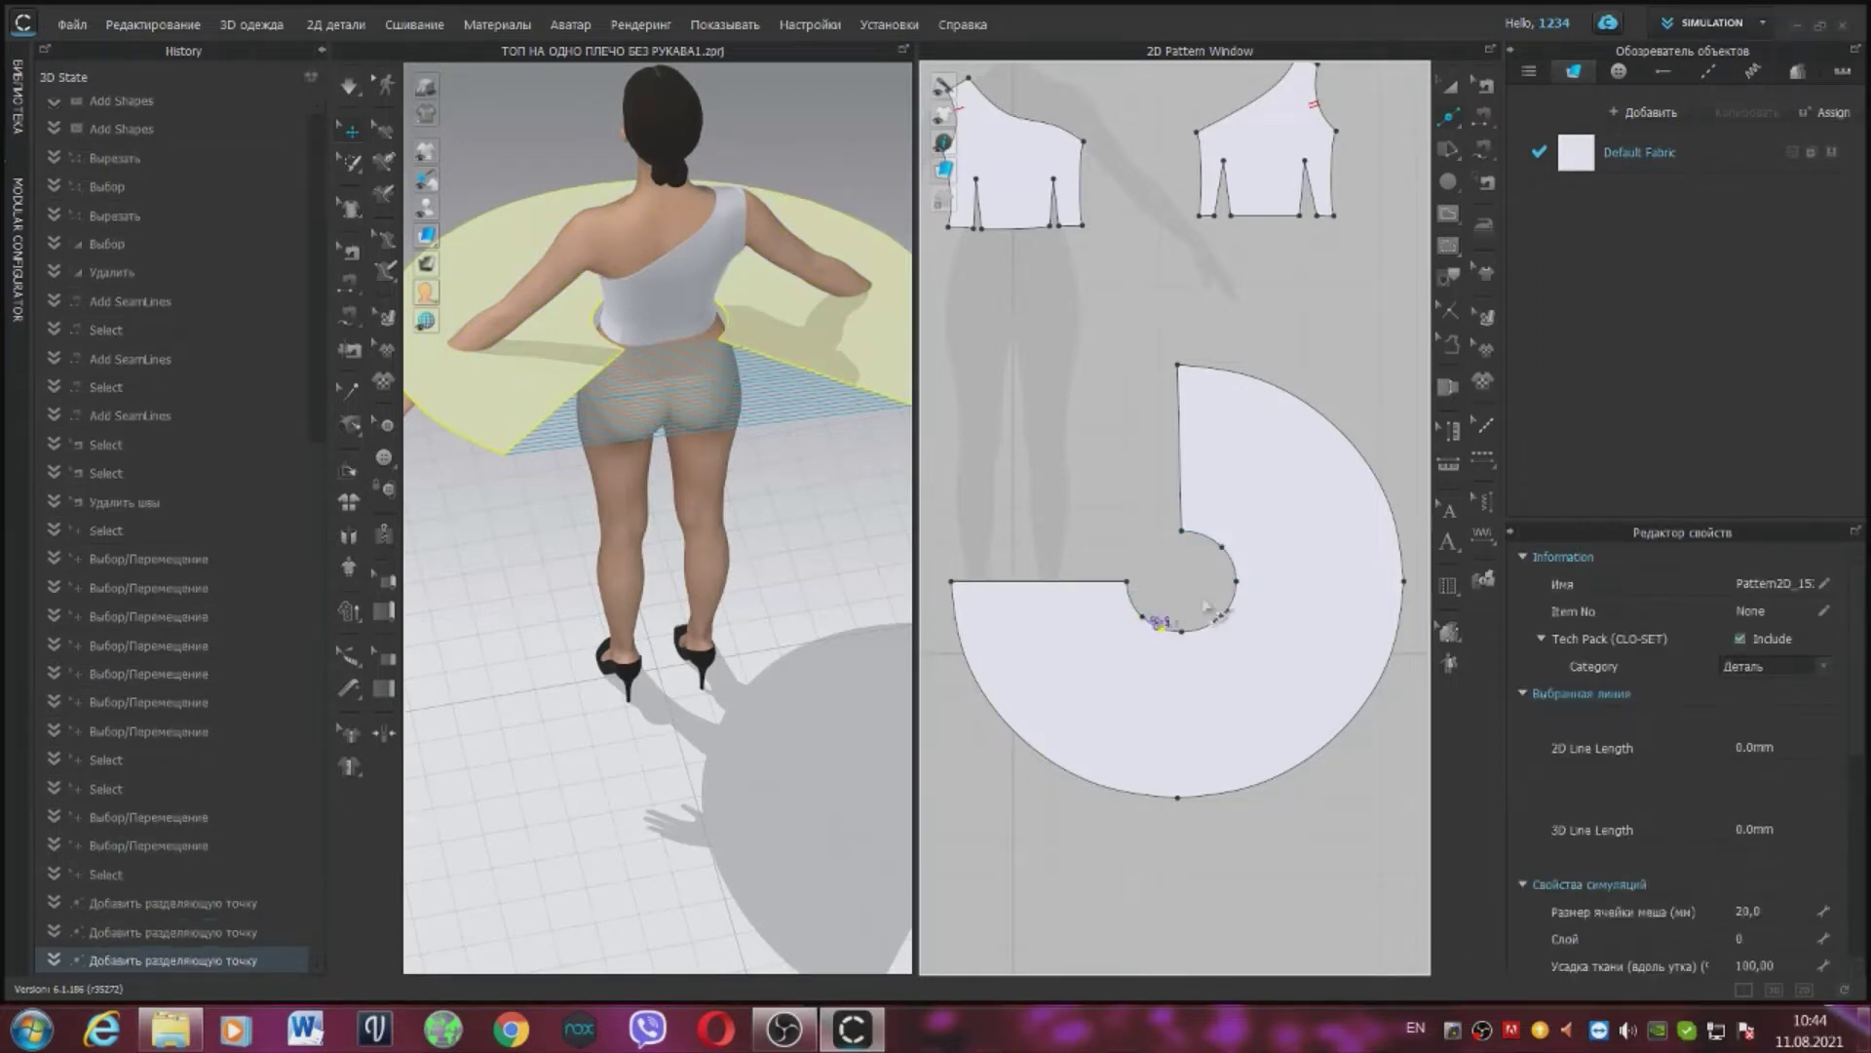
left_click(1182, 630)
Step: Sew the front bodice's two outer waist segments beside the darts to the skirt's waist curve with Segment Sewing
left_click(1488, 115)
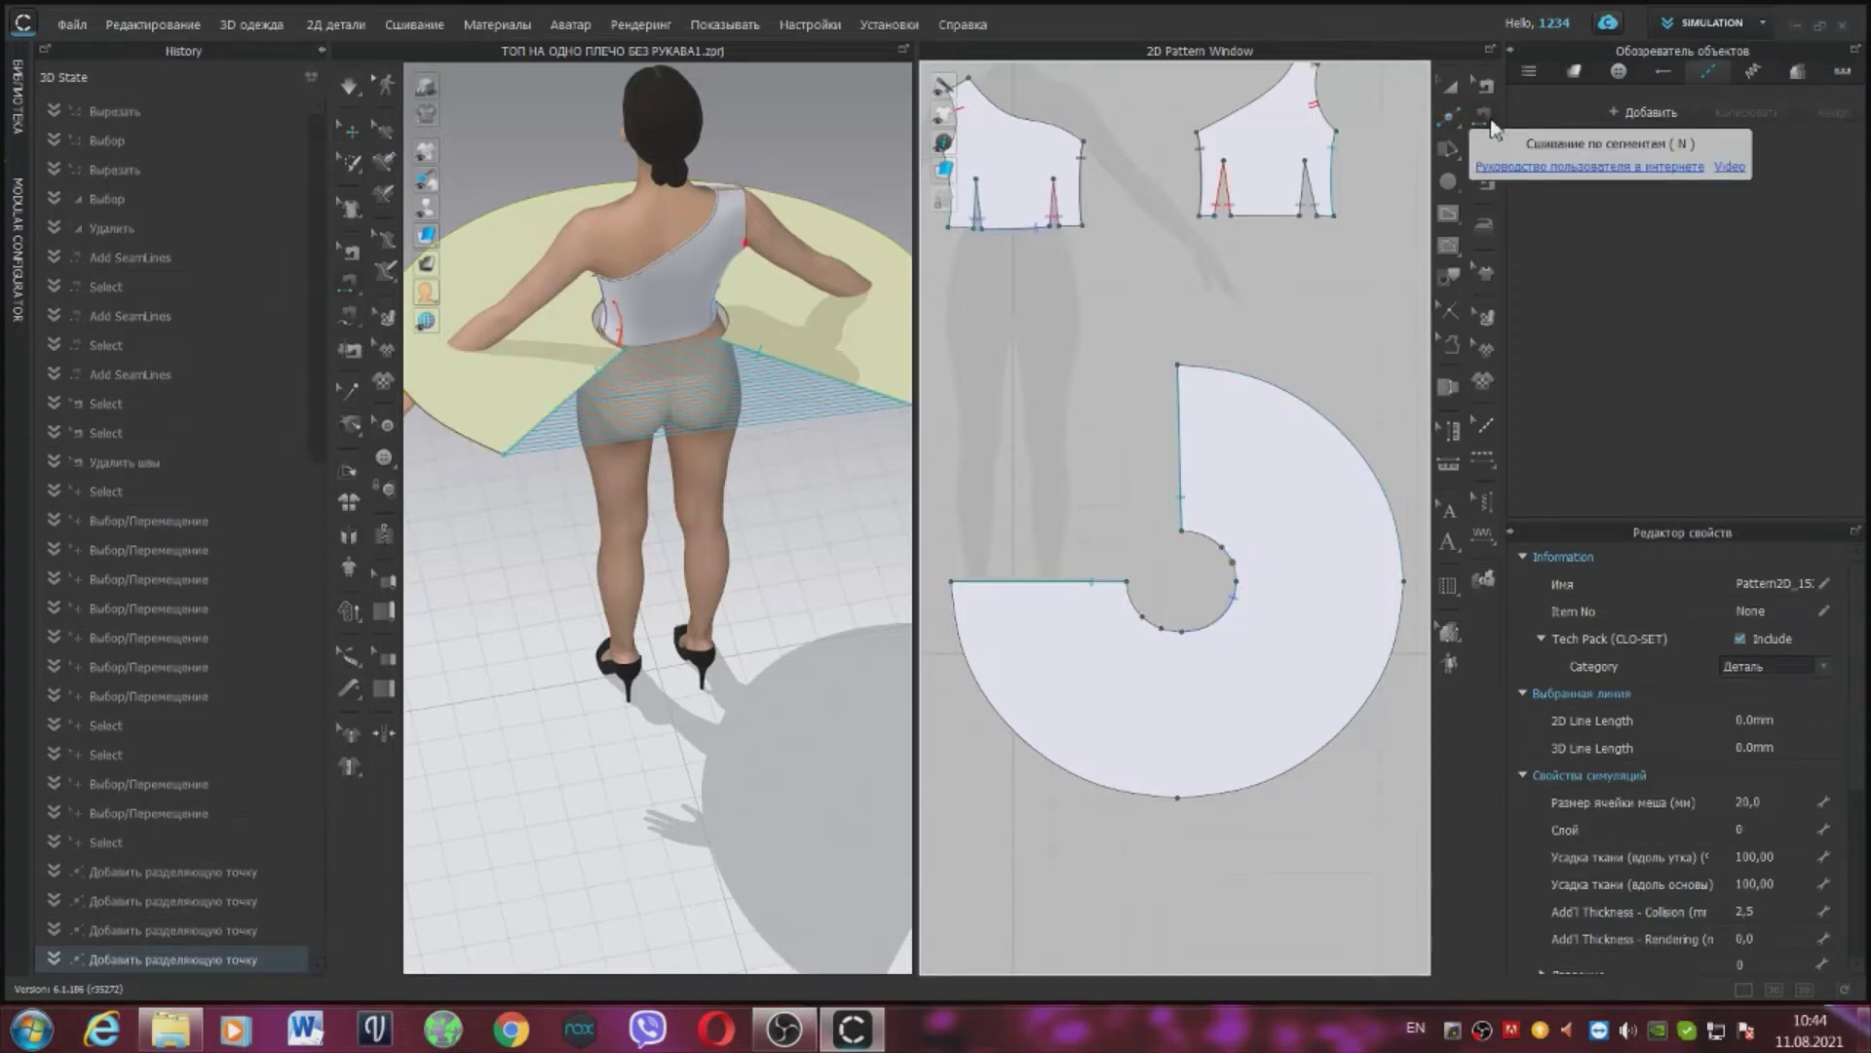
left_click(1067, 227)
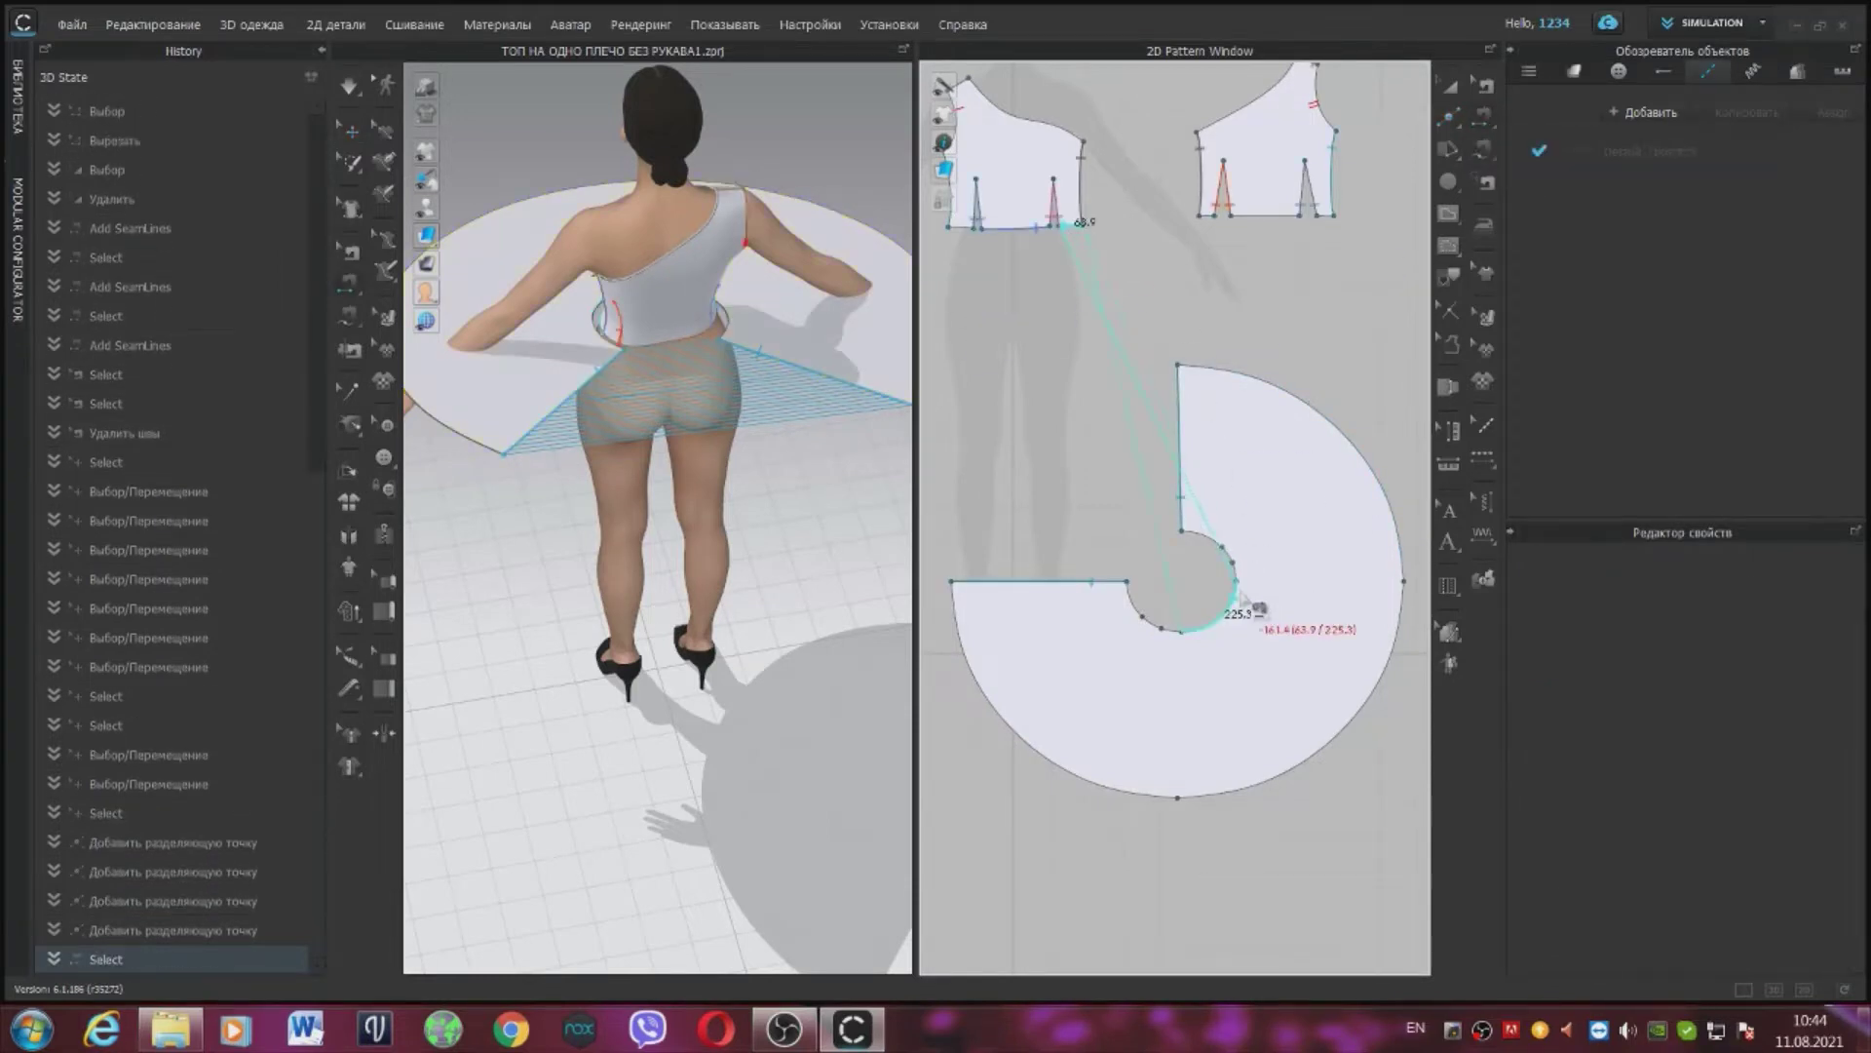
left_click(1239, 581)
left_click(956, 230)
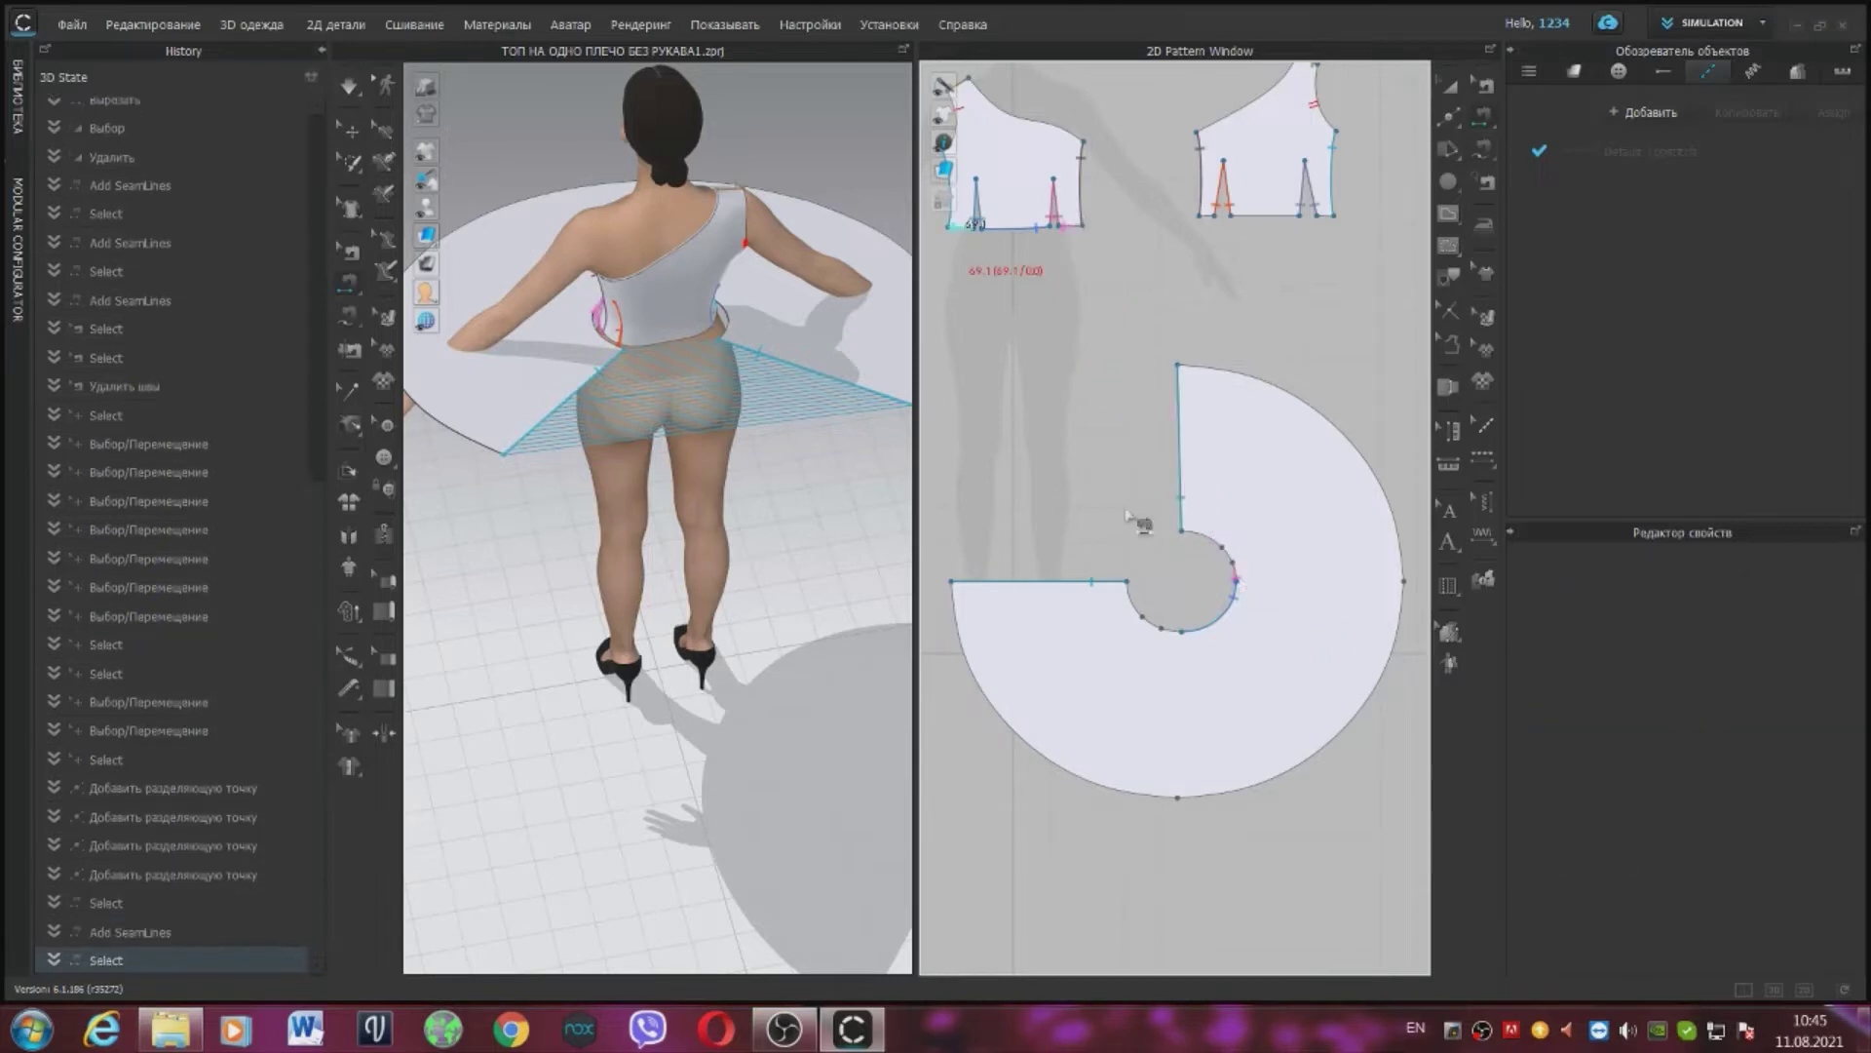
left_click(1168, 631)
Step: Sew the back bodice's two outer waist segments beside the darts to the matching segments of the skirt's waist curve
left_click(1206, 221)
mouse_move(845, 575)
right_mouse_down()
mouse_move(559, 520)
mouse_move(814, 570)
right_mouse_up()
left_click(1207, 218)
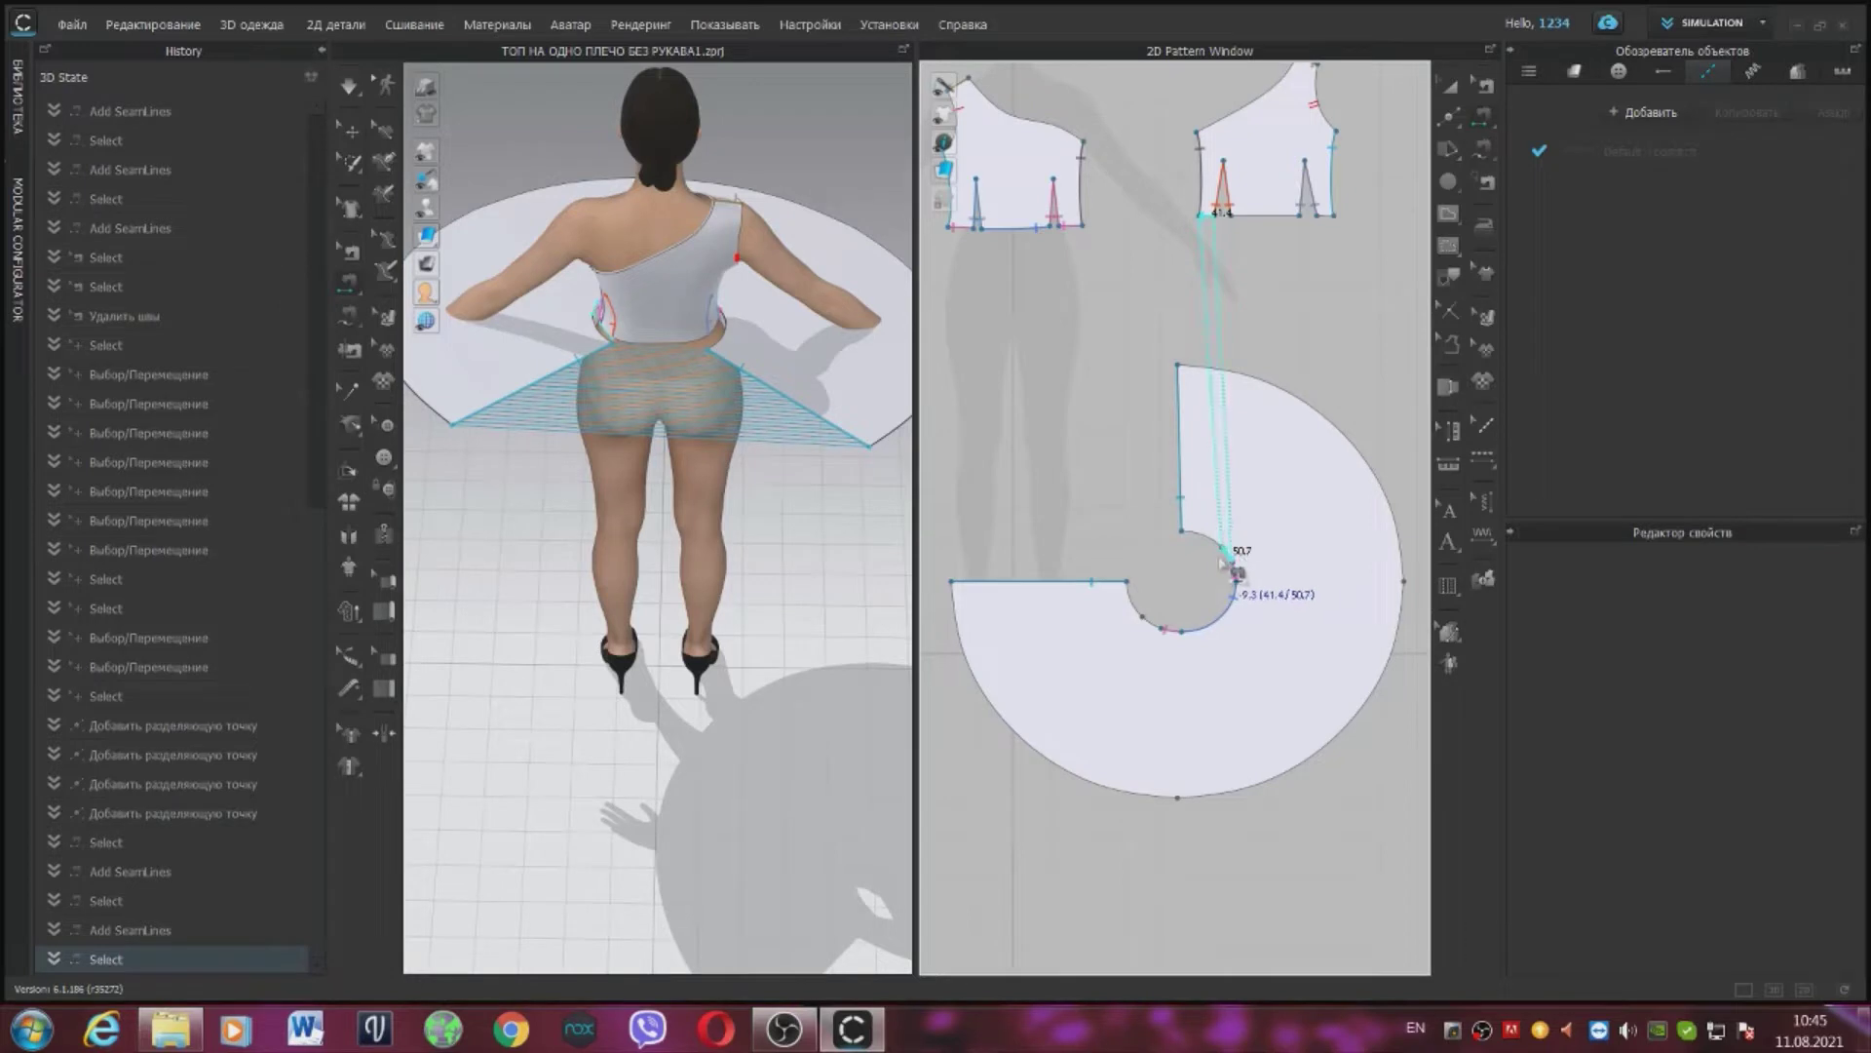
left_click(1239, 561)
left_click(1327, 215)
left_click(1167, 626)
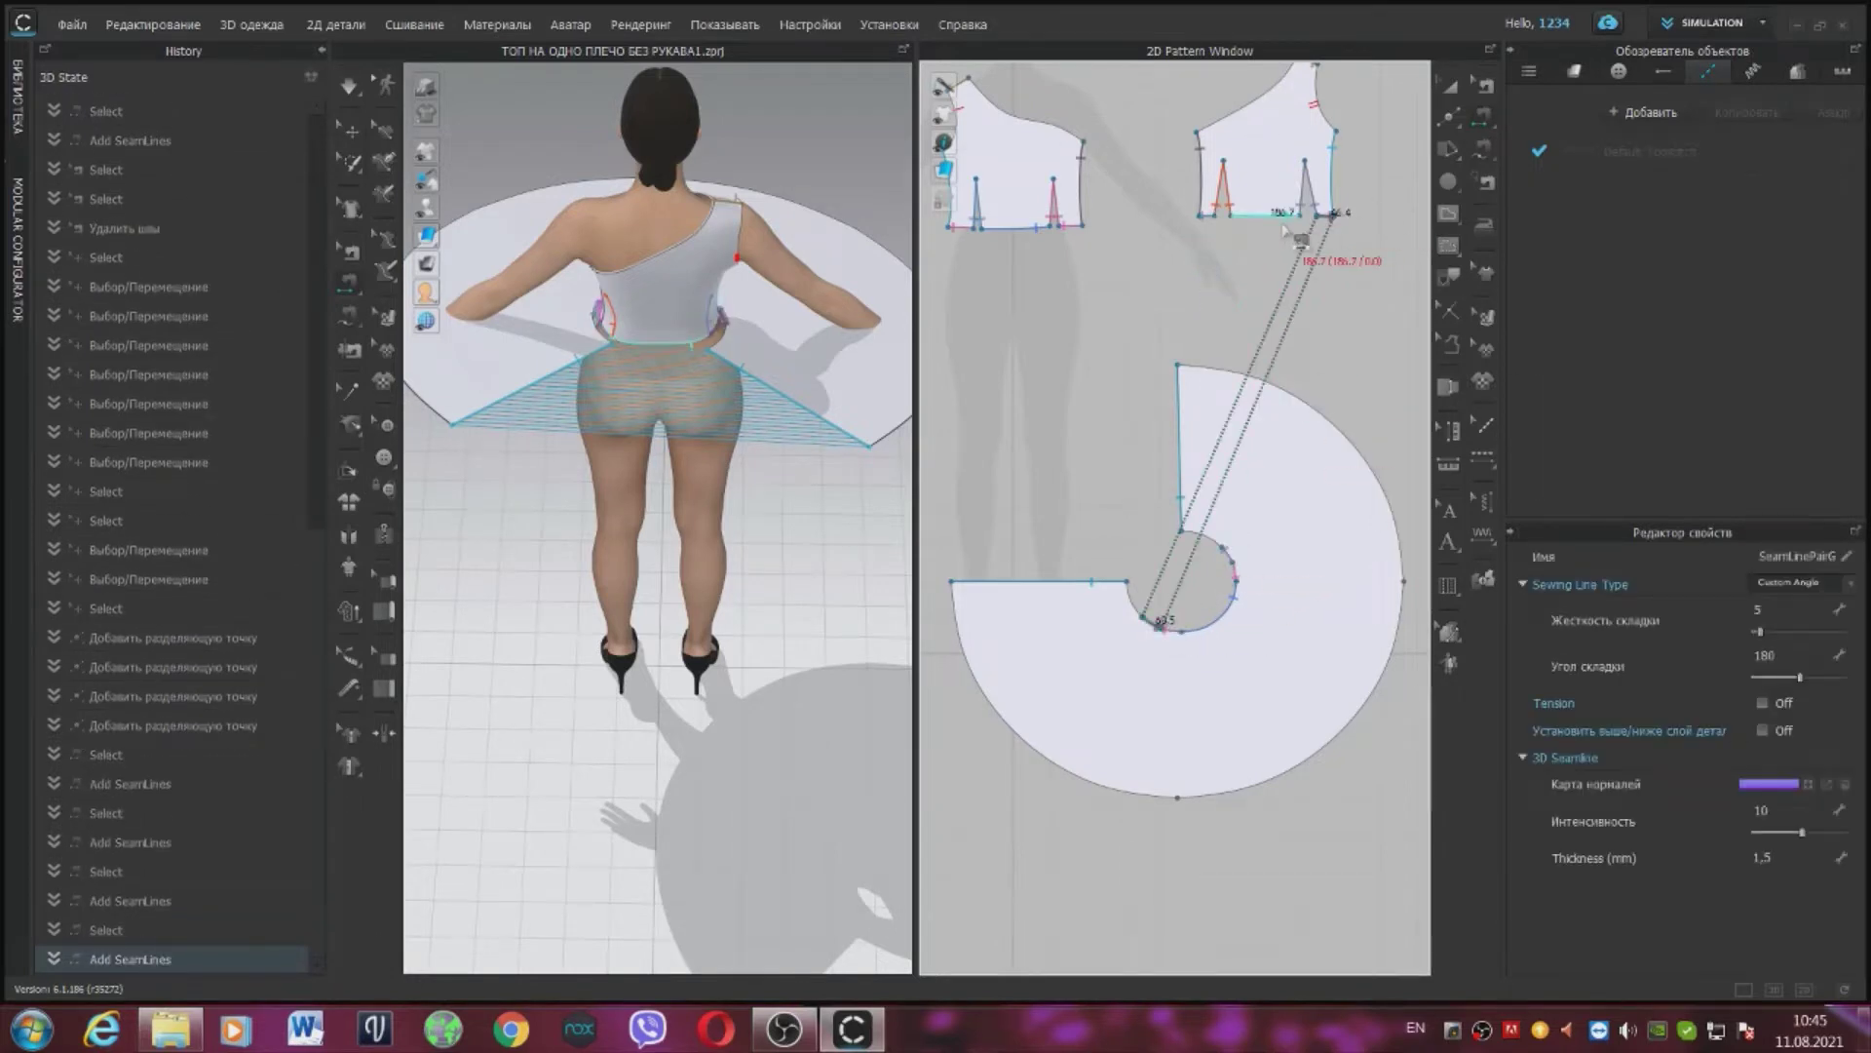
Step: Run the simulation and pull the skirt fabric down so that it hangs around the avatar's hips
key("space")
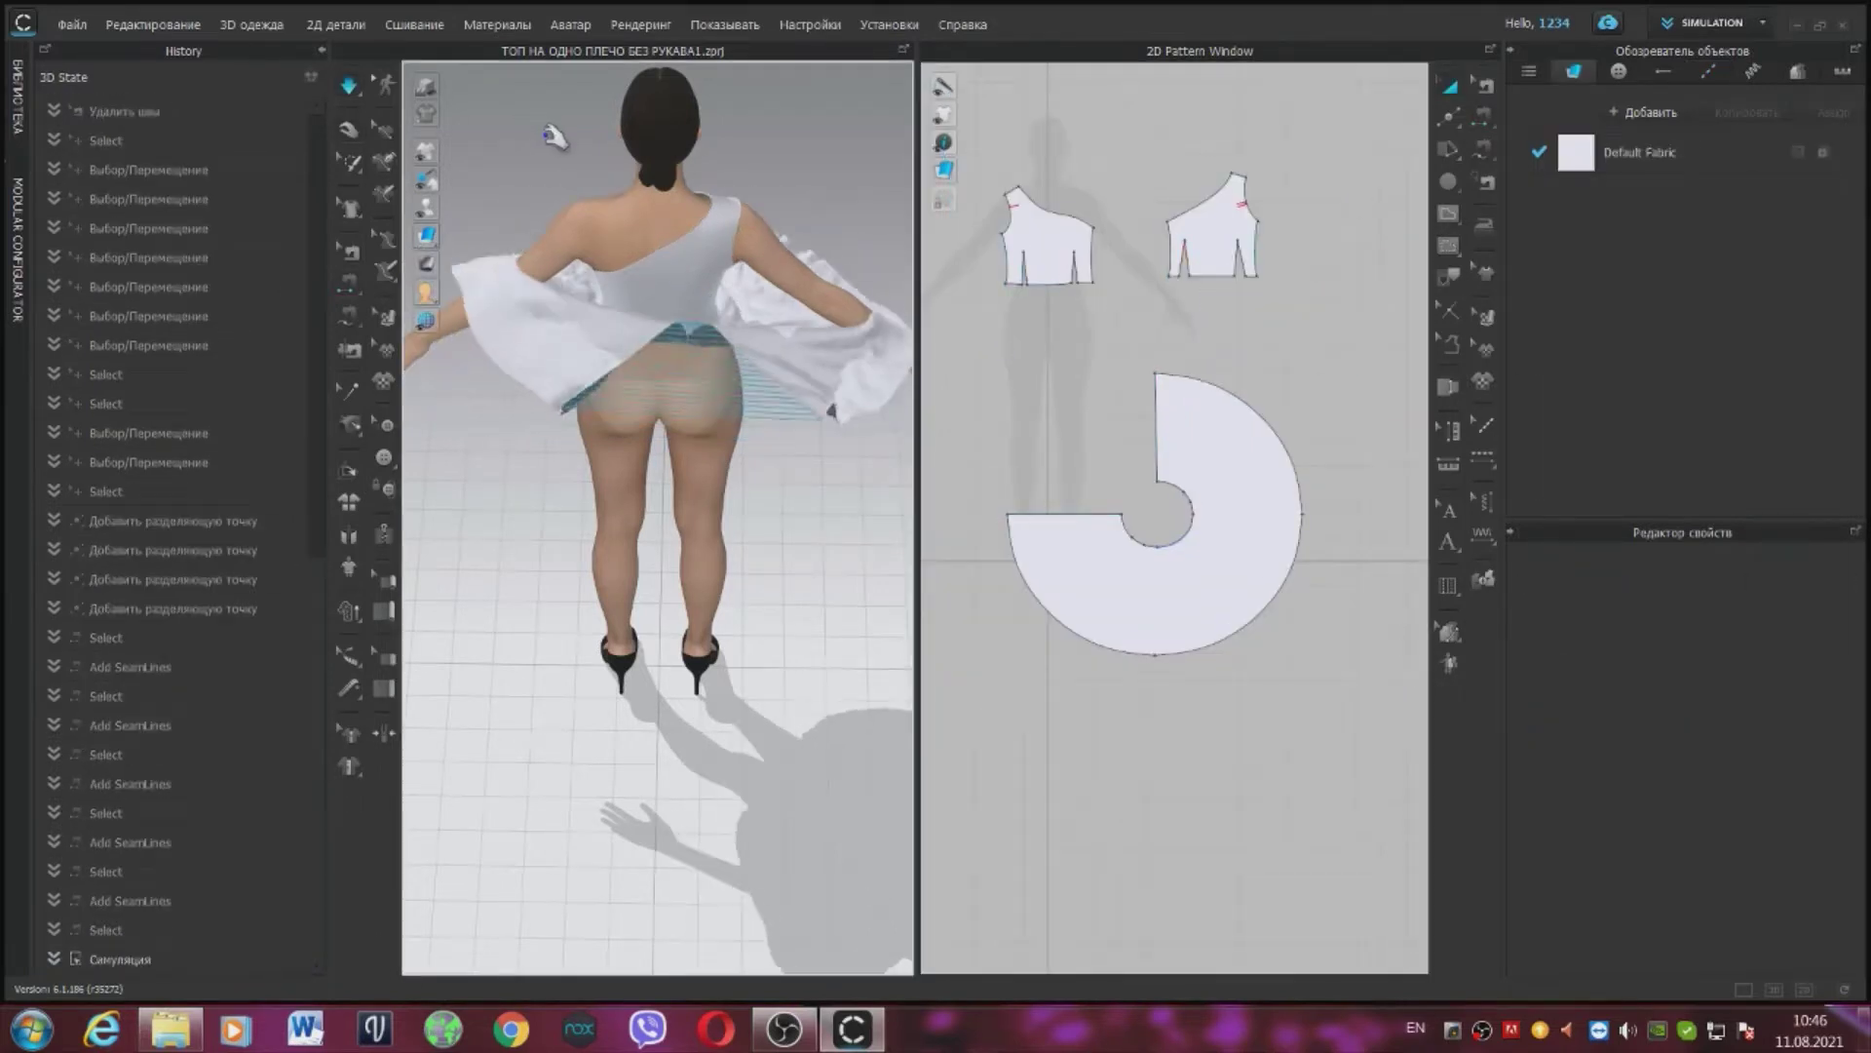
left_click_drag(475, 411, 734, 543)
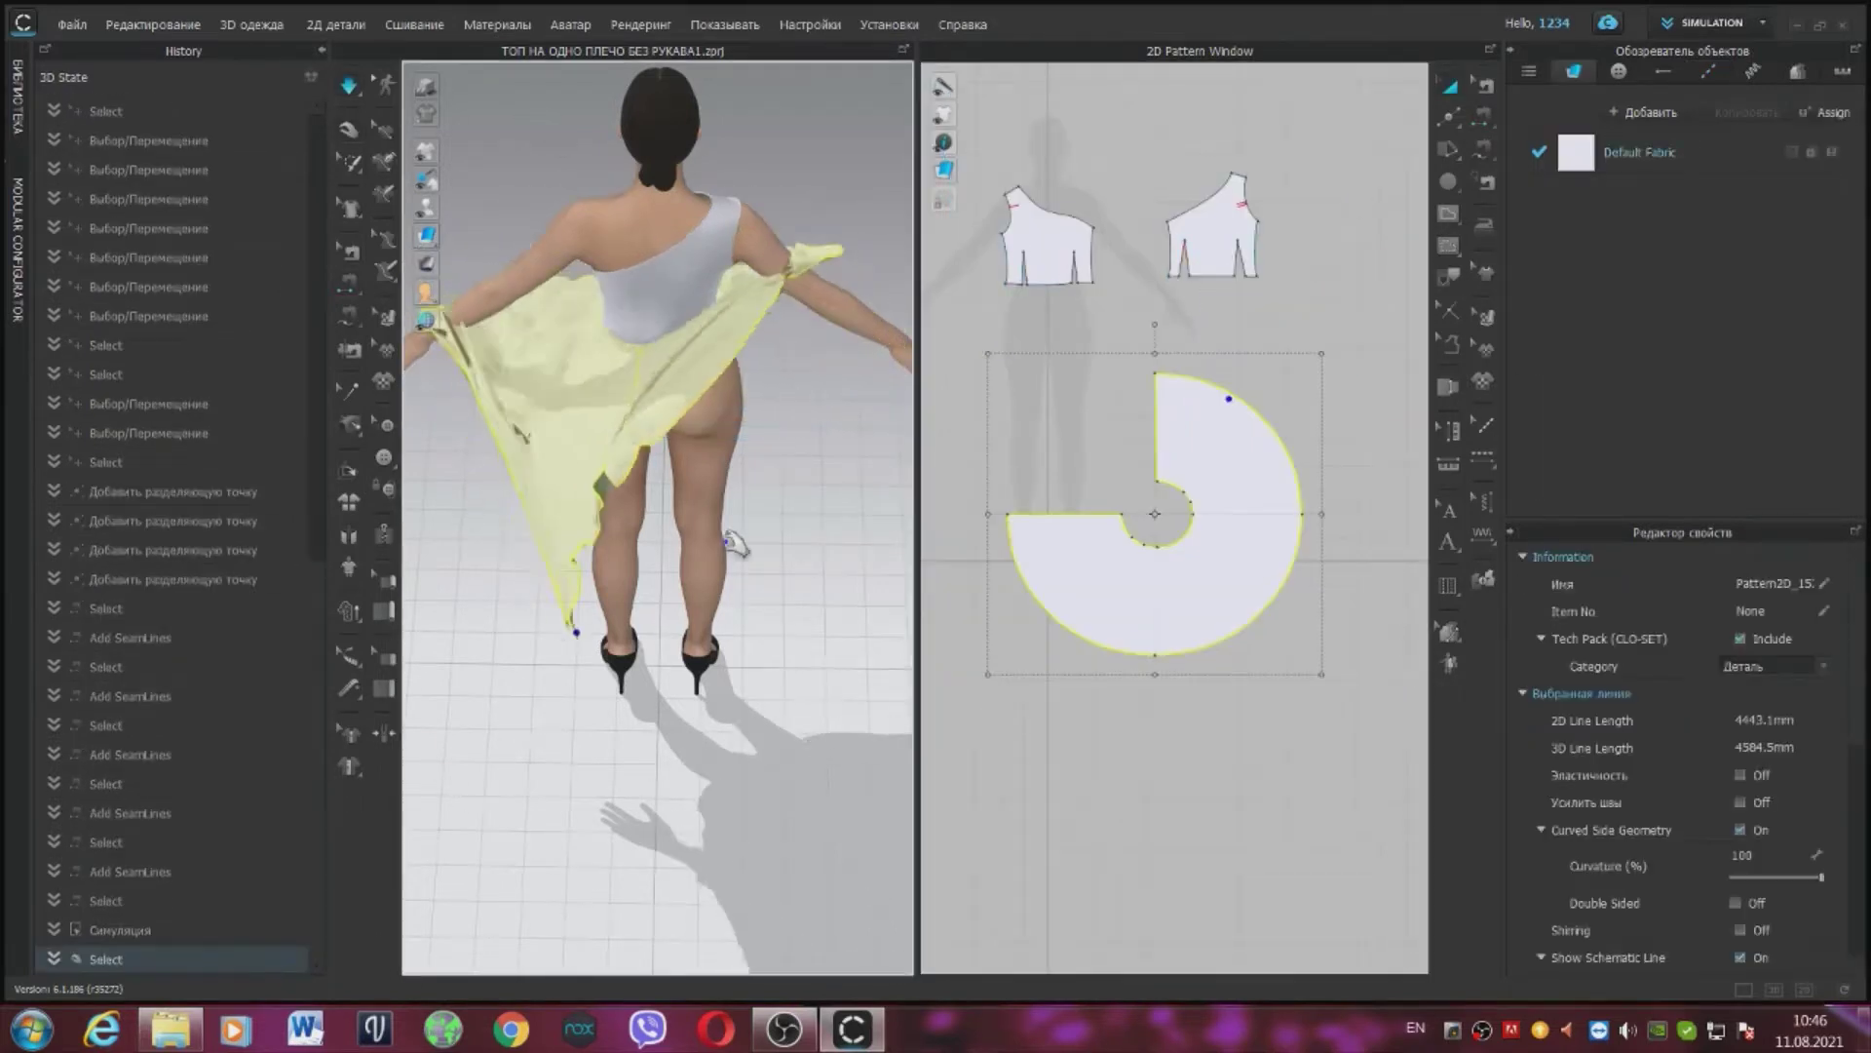
right_click_drag(735, 543, 698, 263)
middle_click_drag(698, 263, 846, 200)
left_click_drag(634, 302, 623, 419)
left_click(614, 424)
left_click(619, 419)
right_click_drag(898, 481, 723, 403)
left_click(721, 405)
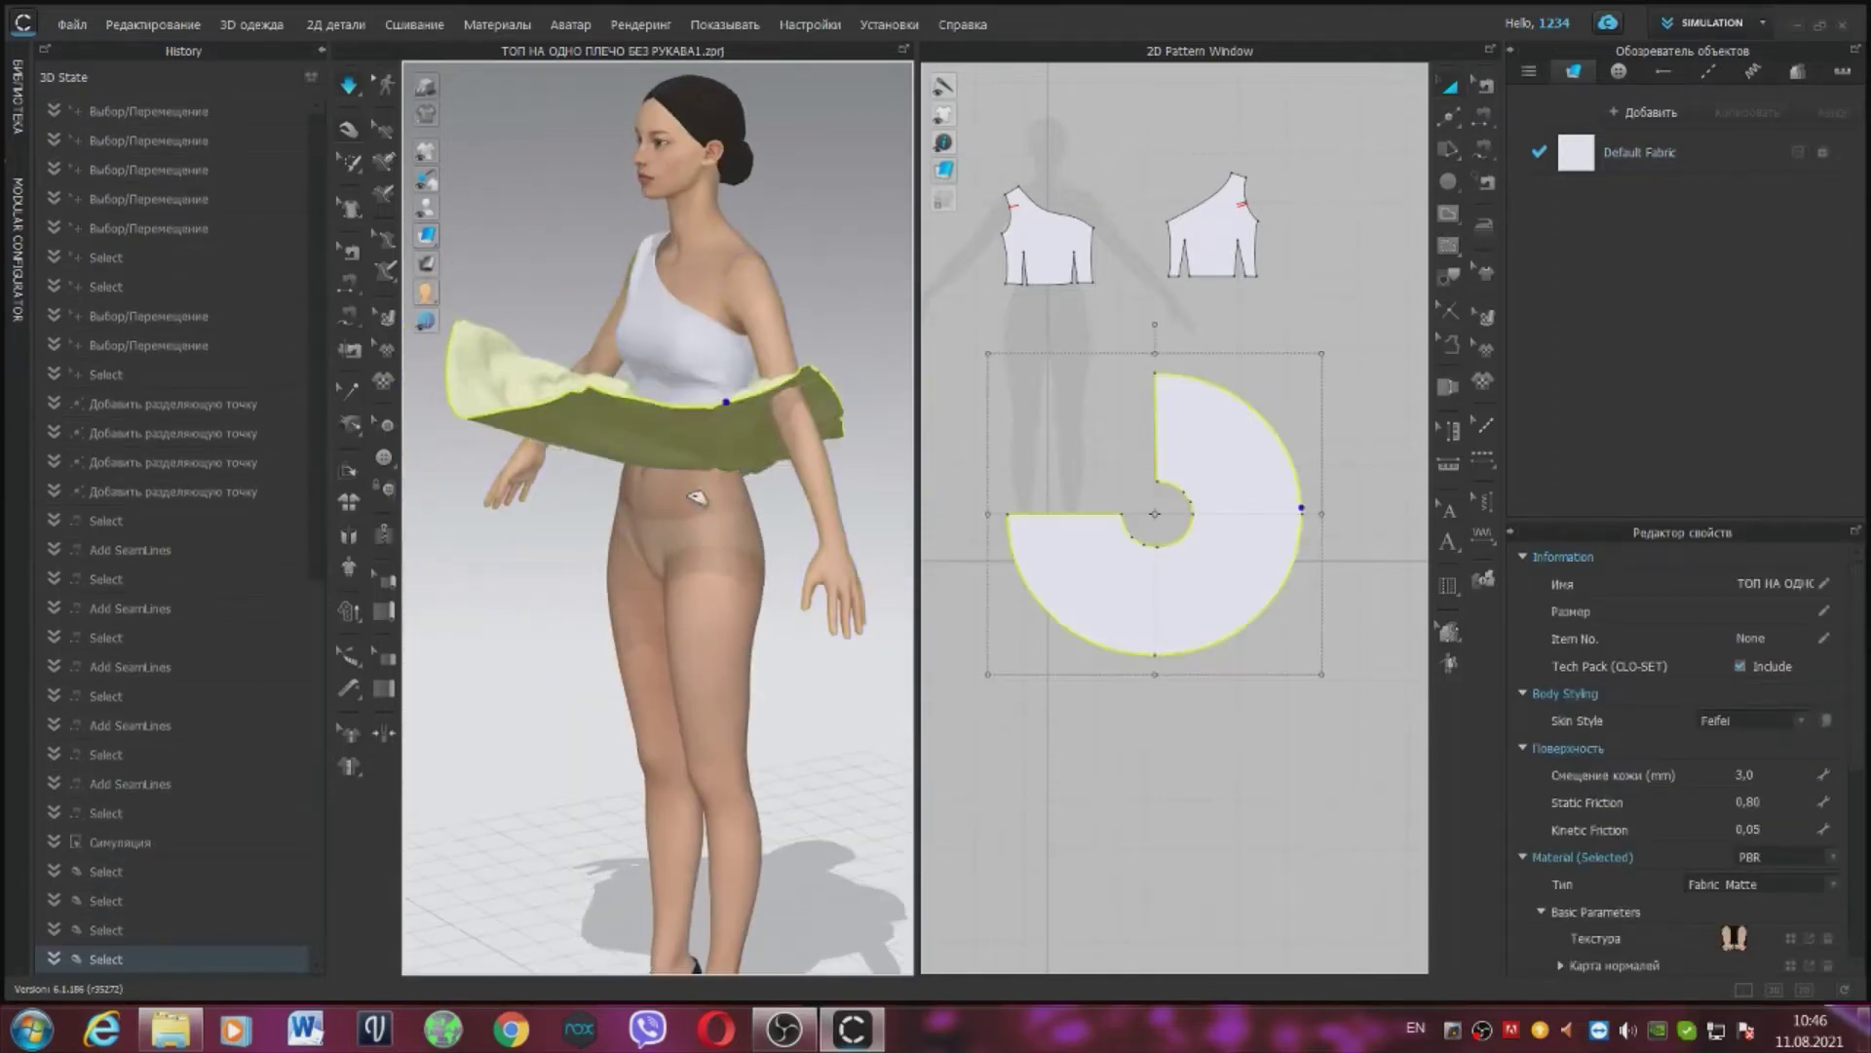
mouse_move(597, 441)
right_mouse_down()
mouse_move(494, 485)
mouse_move(568, 452)
right_mouse_up()
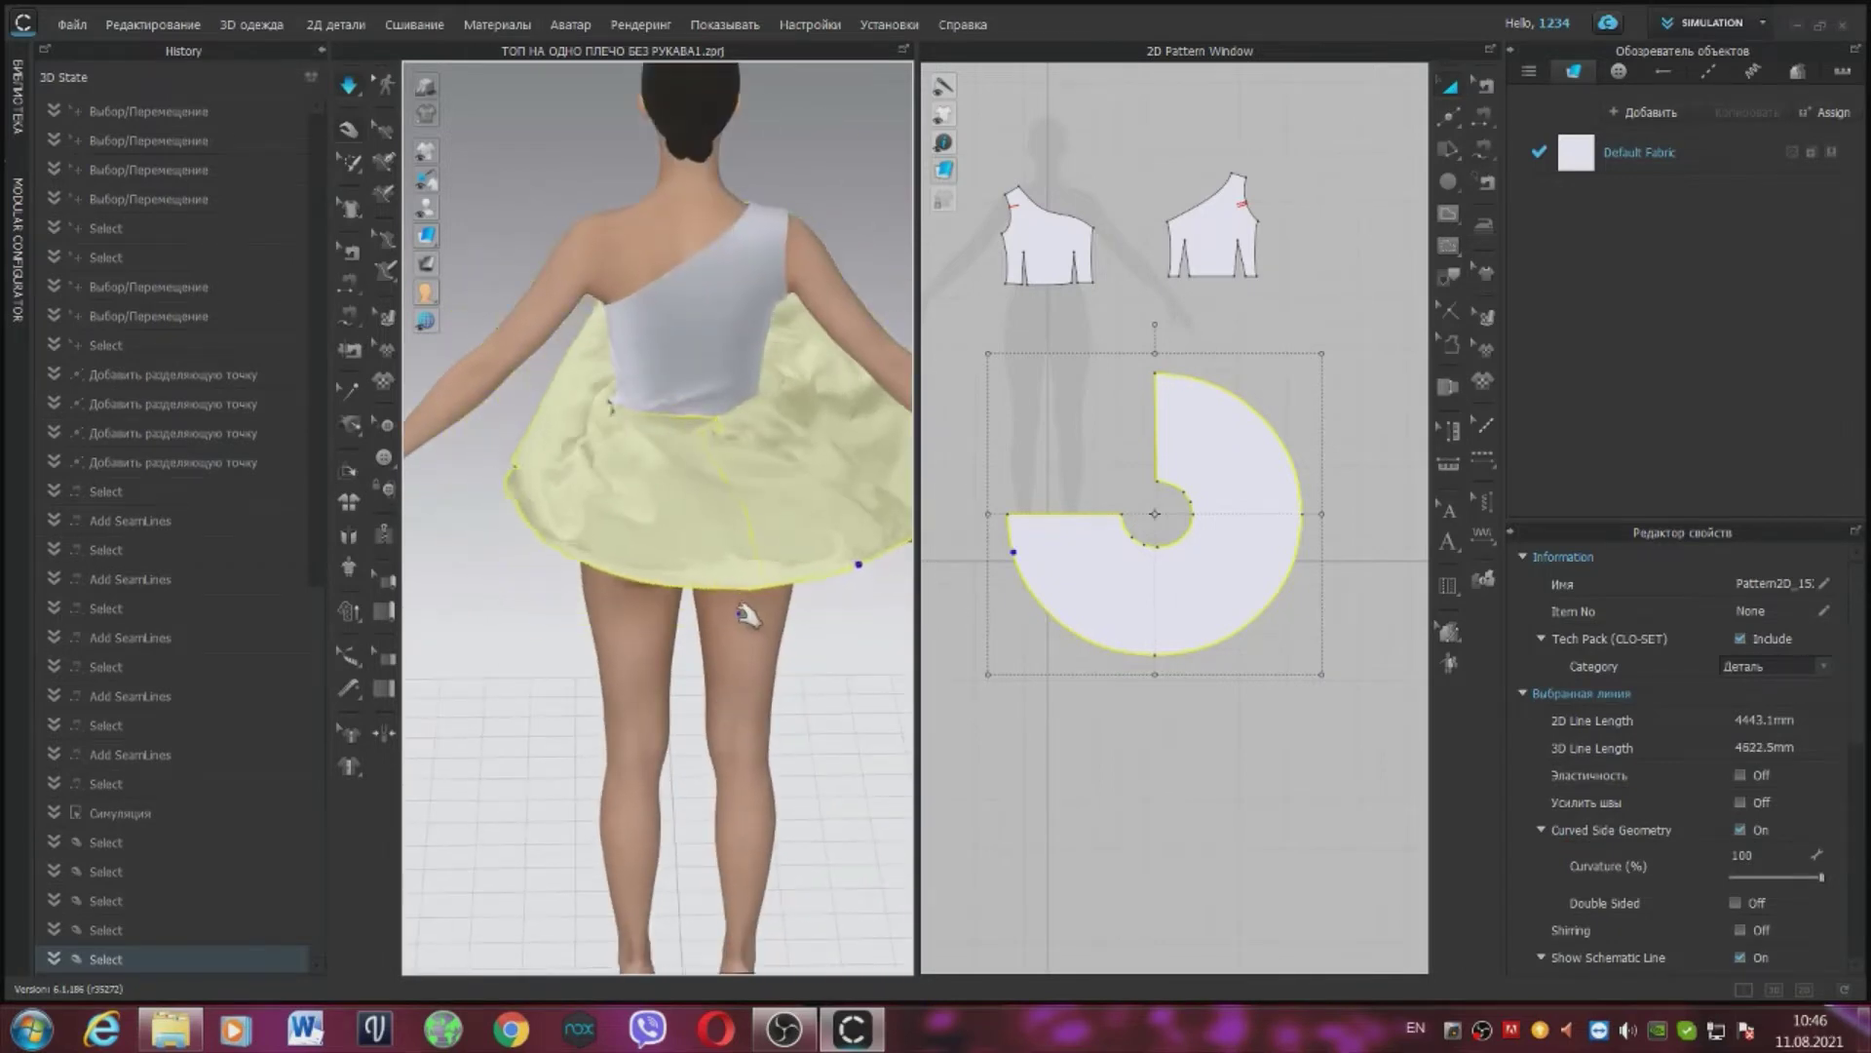
Step: Split the back bodice's waist edge between the darts and start sewing the new segment
left_click(351, 23)
left_click(1450, 118)
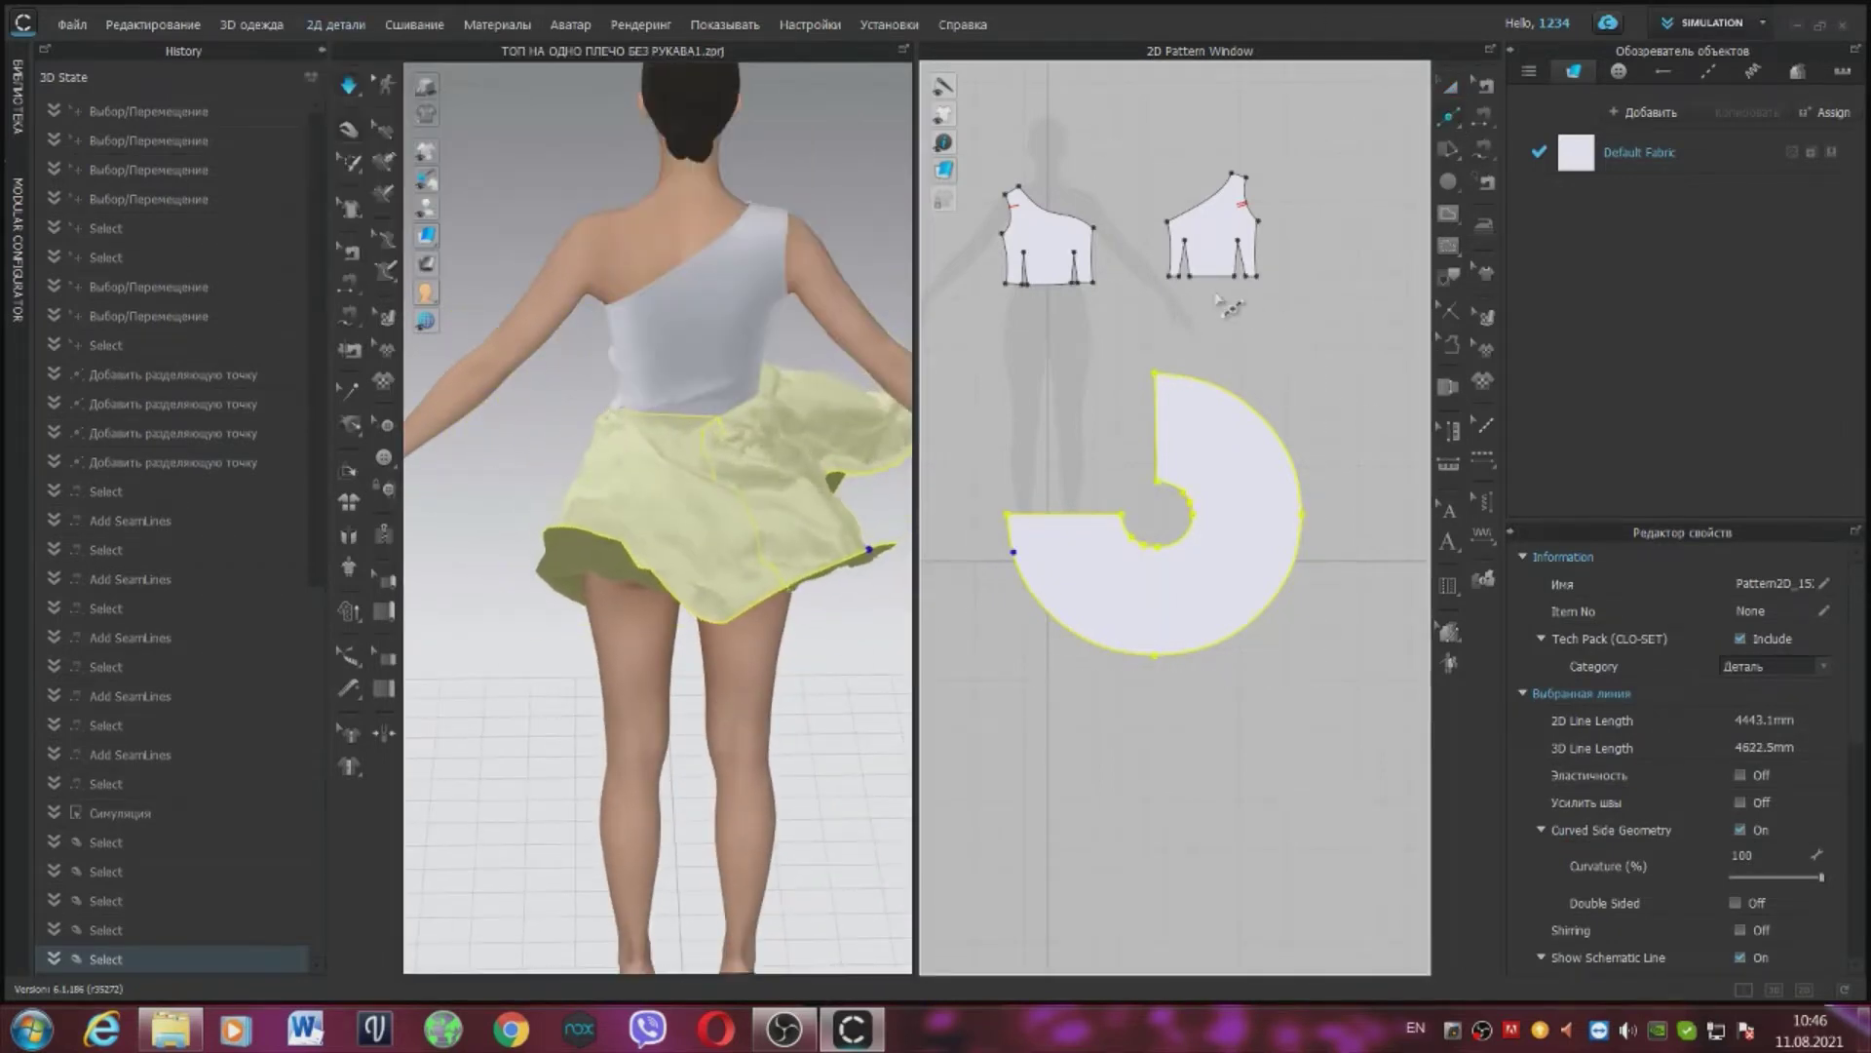
left_click(1214, 279)
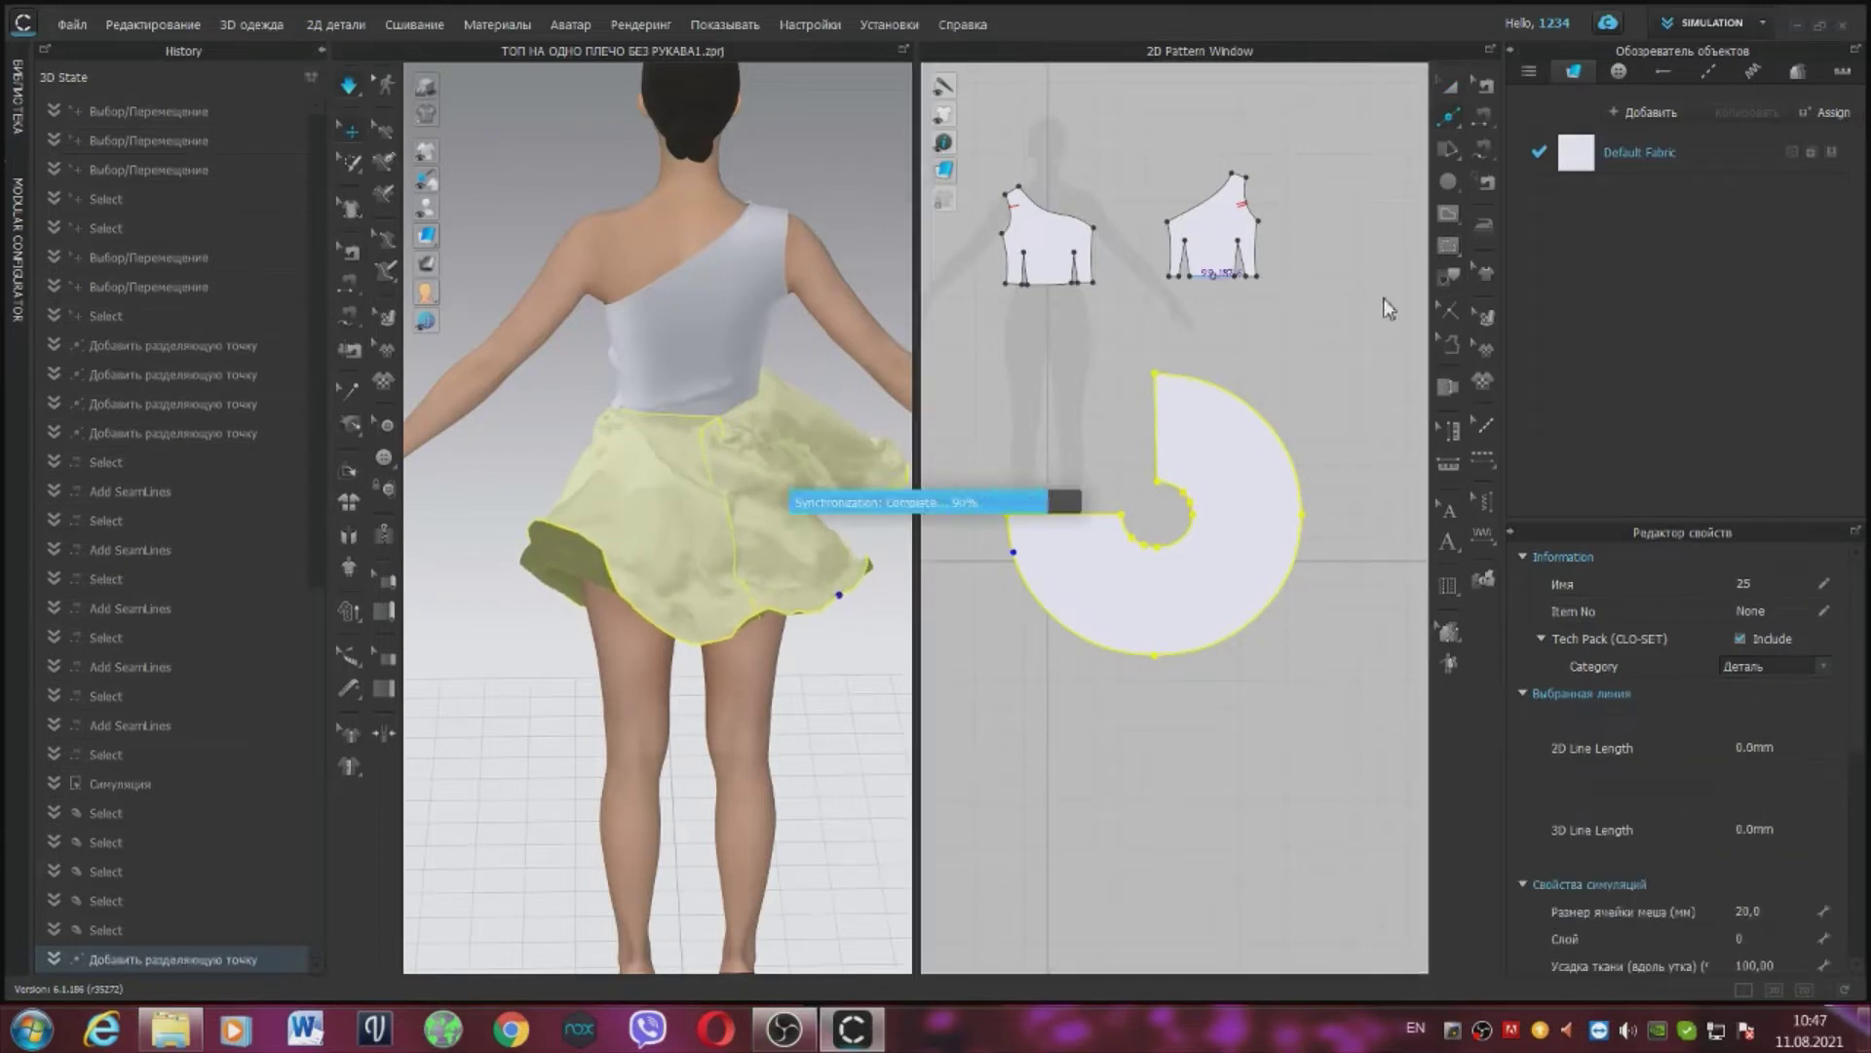
left_click(1476, 127)
left_click(1476, 127)
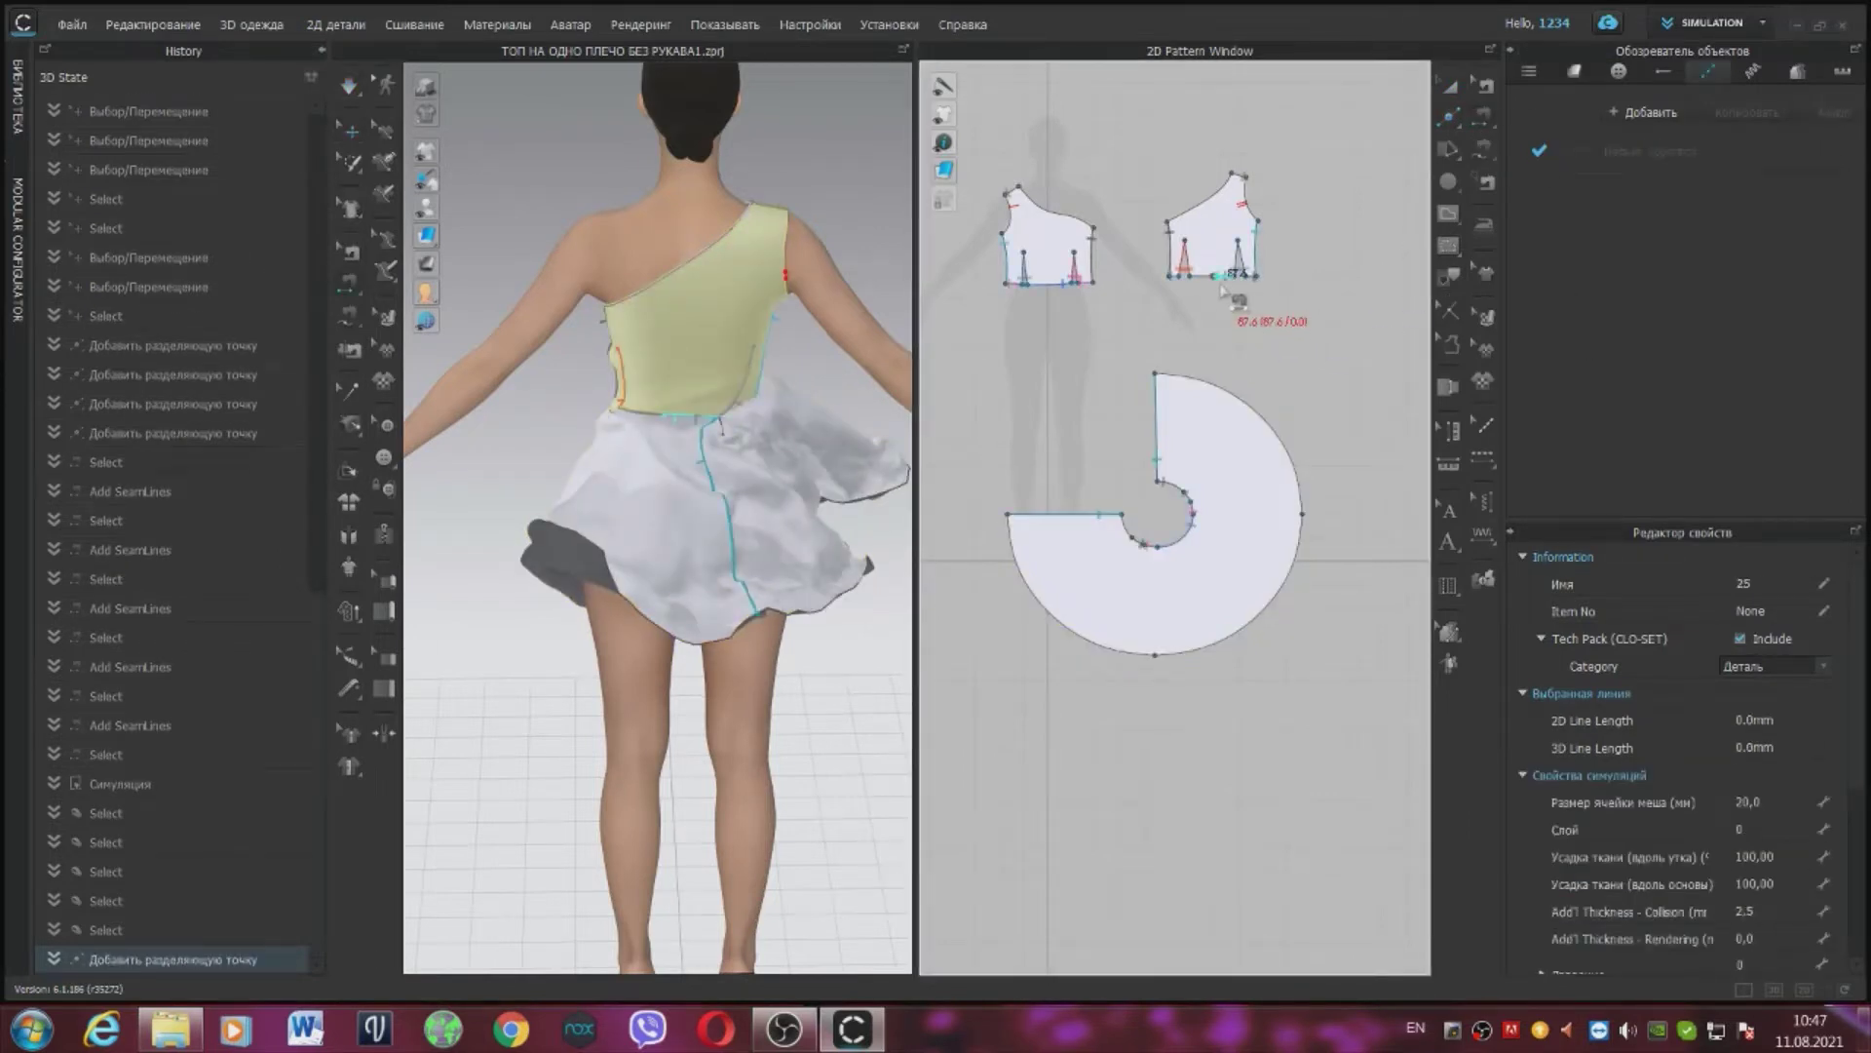
left_click(1228, 277)
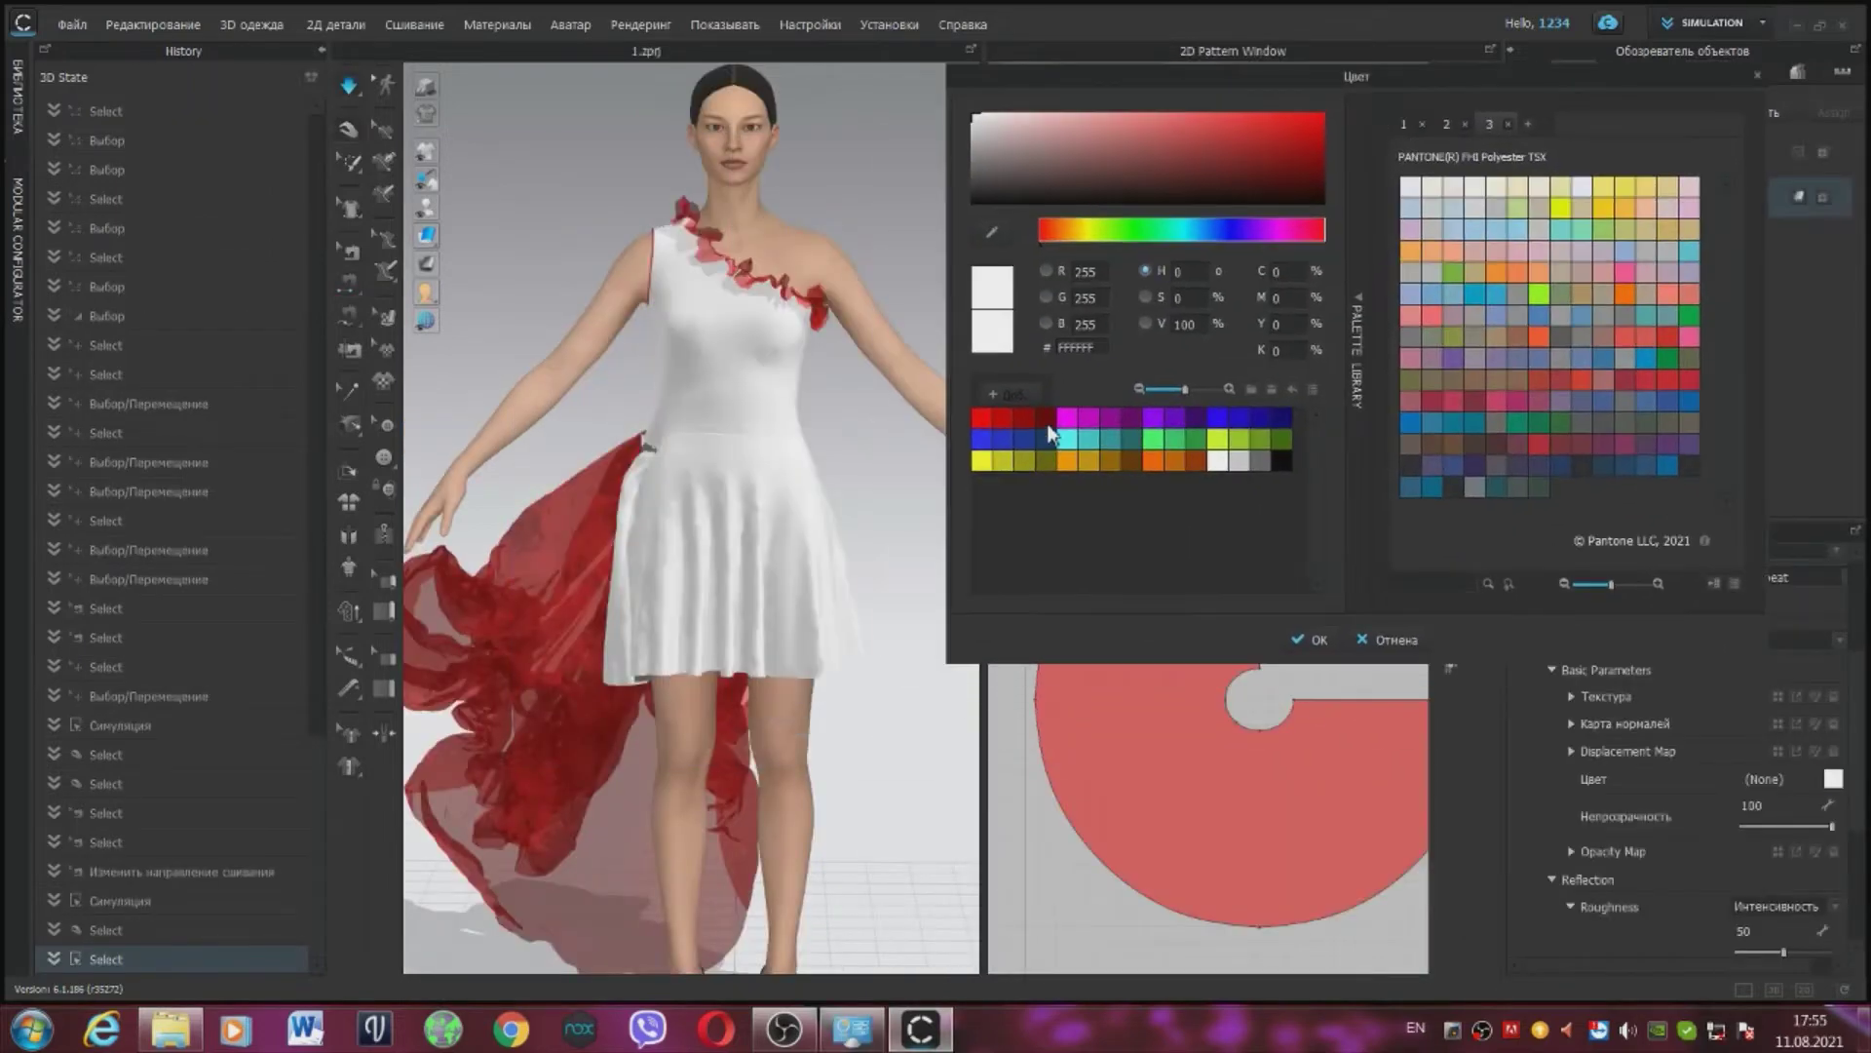
Step: Try several palette colours on the dress fabric FABRIC 1 and apply Red 3
left_click(1025, 417)
left_click(1002, 417)
left_click(980, 417)
left_click(982, 439)
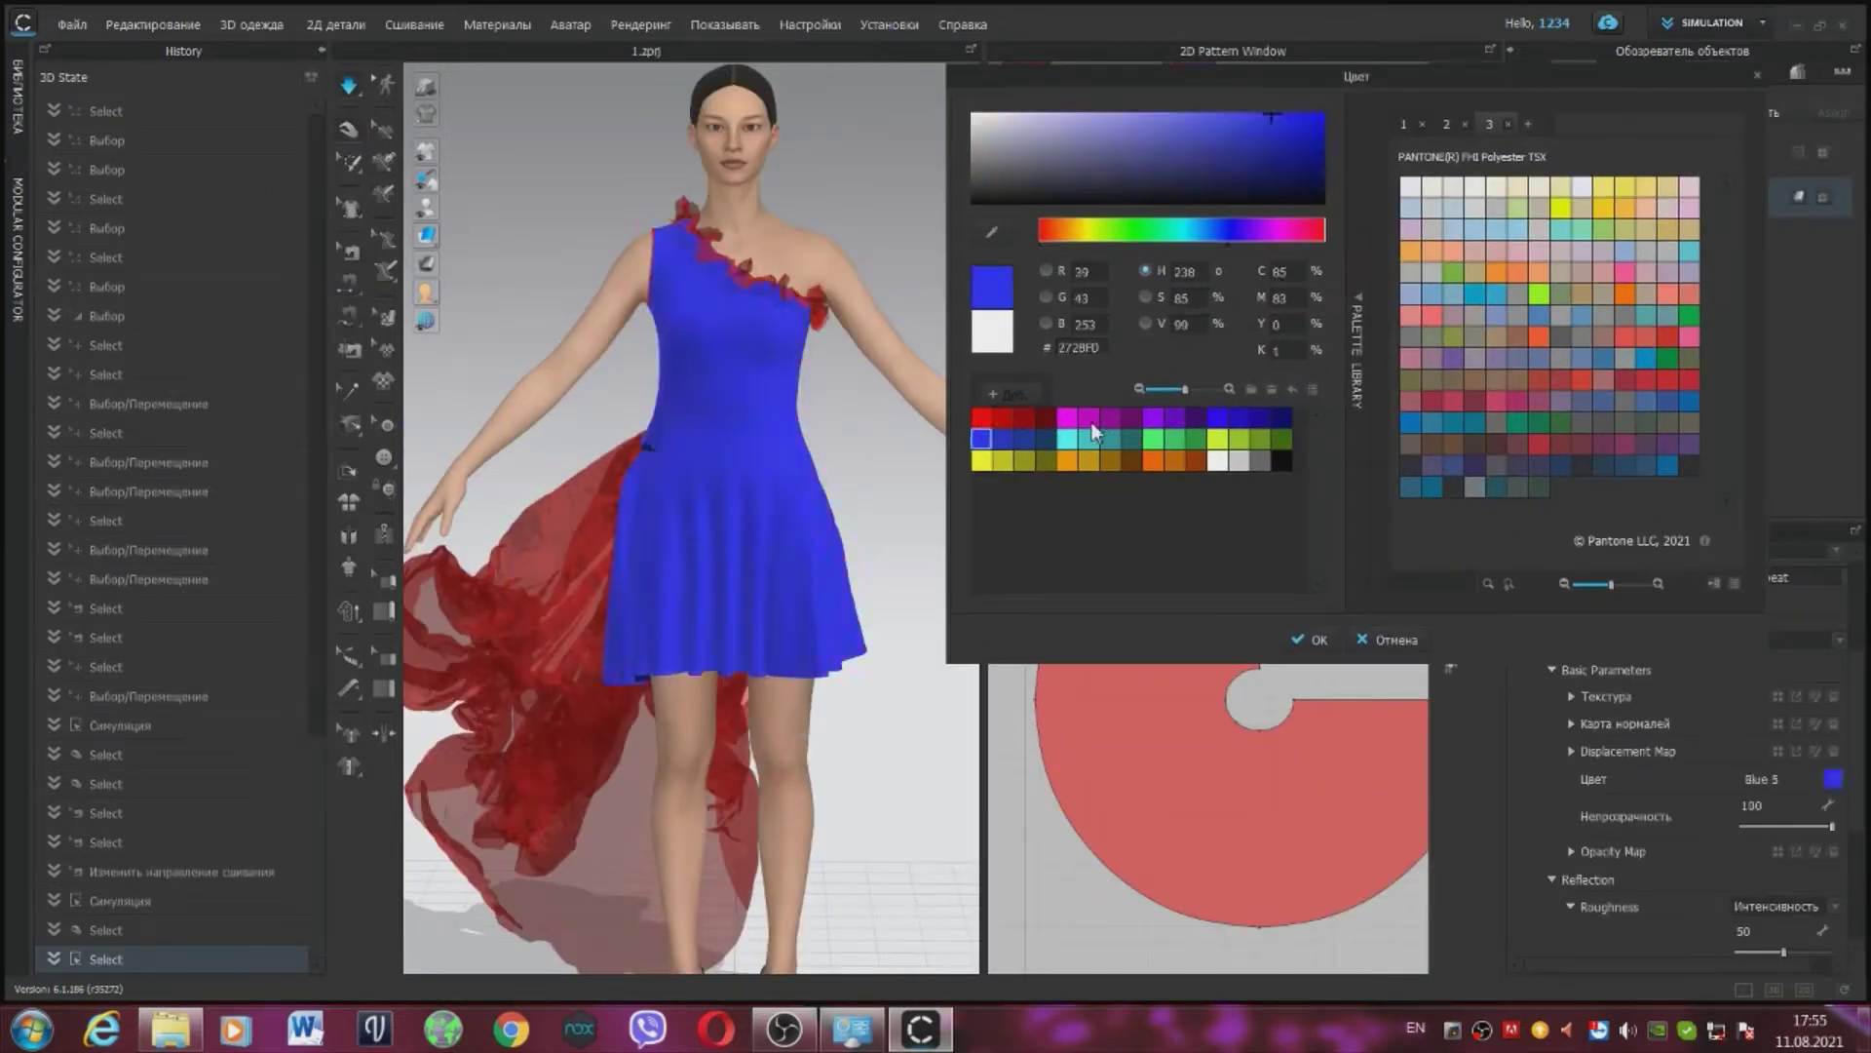
left_click(1089, 419)
left_click(1452, 399)
left_click(1688, 466)
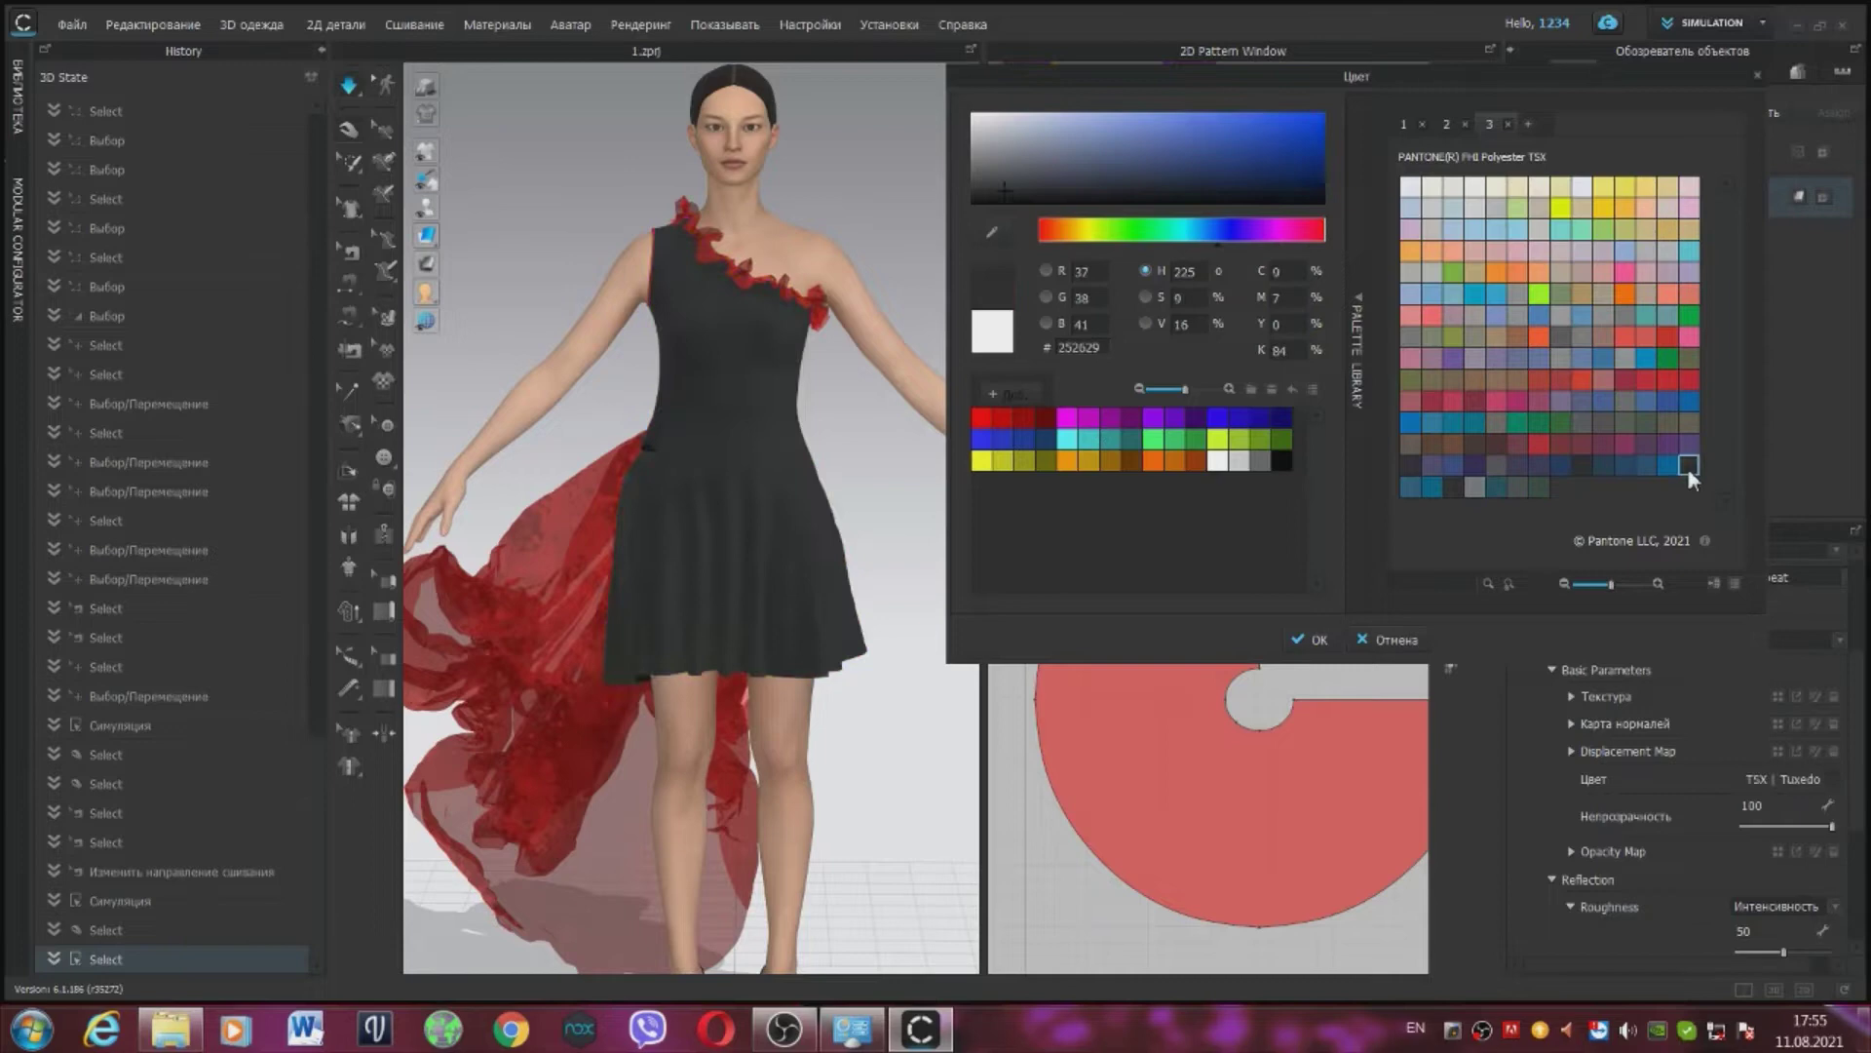
left_click(1256, 417)
left_click(1174, 418)
left_click(1023, 417)
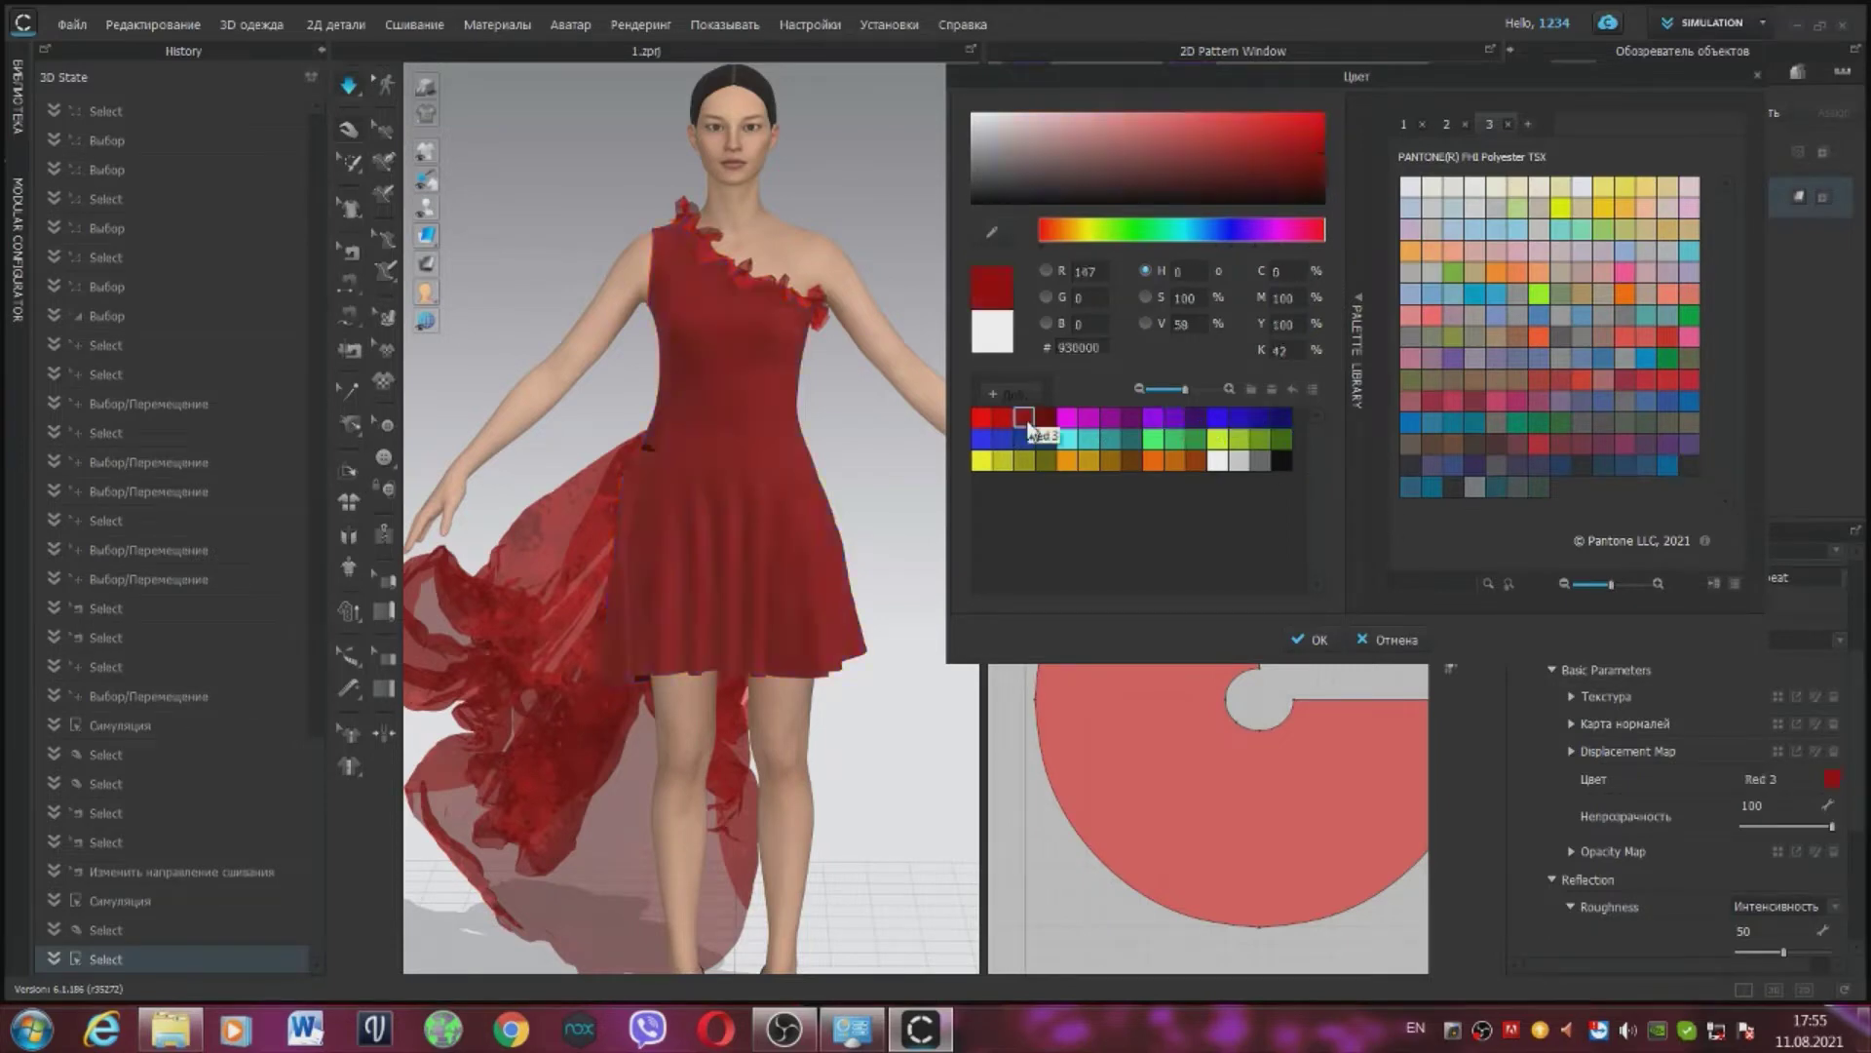
left_click(1004, 417)
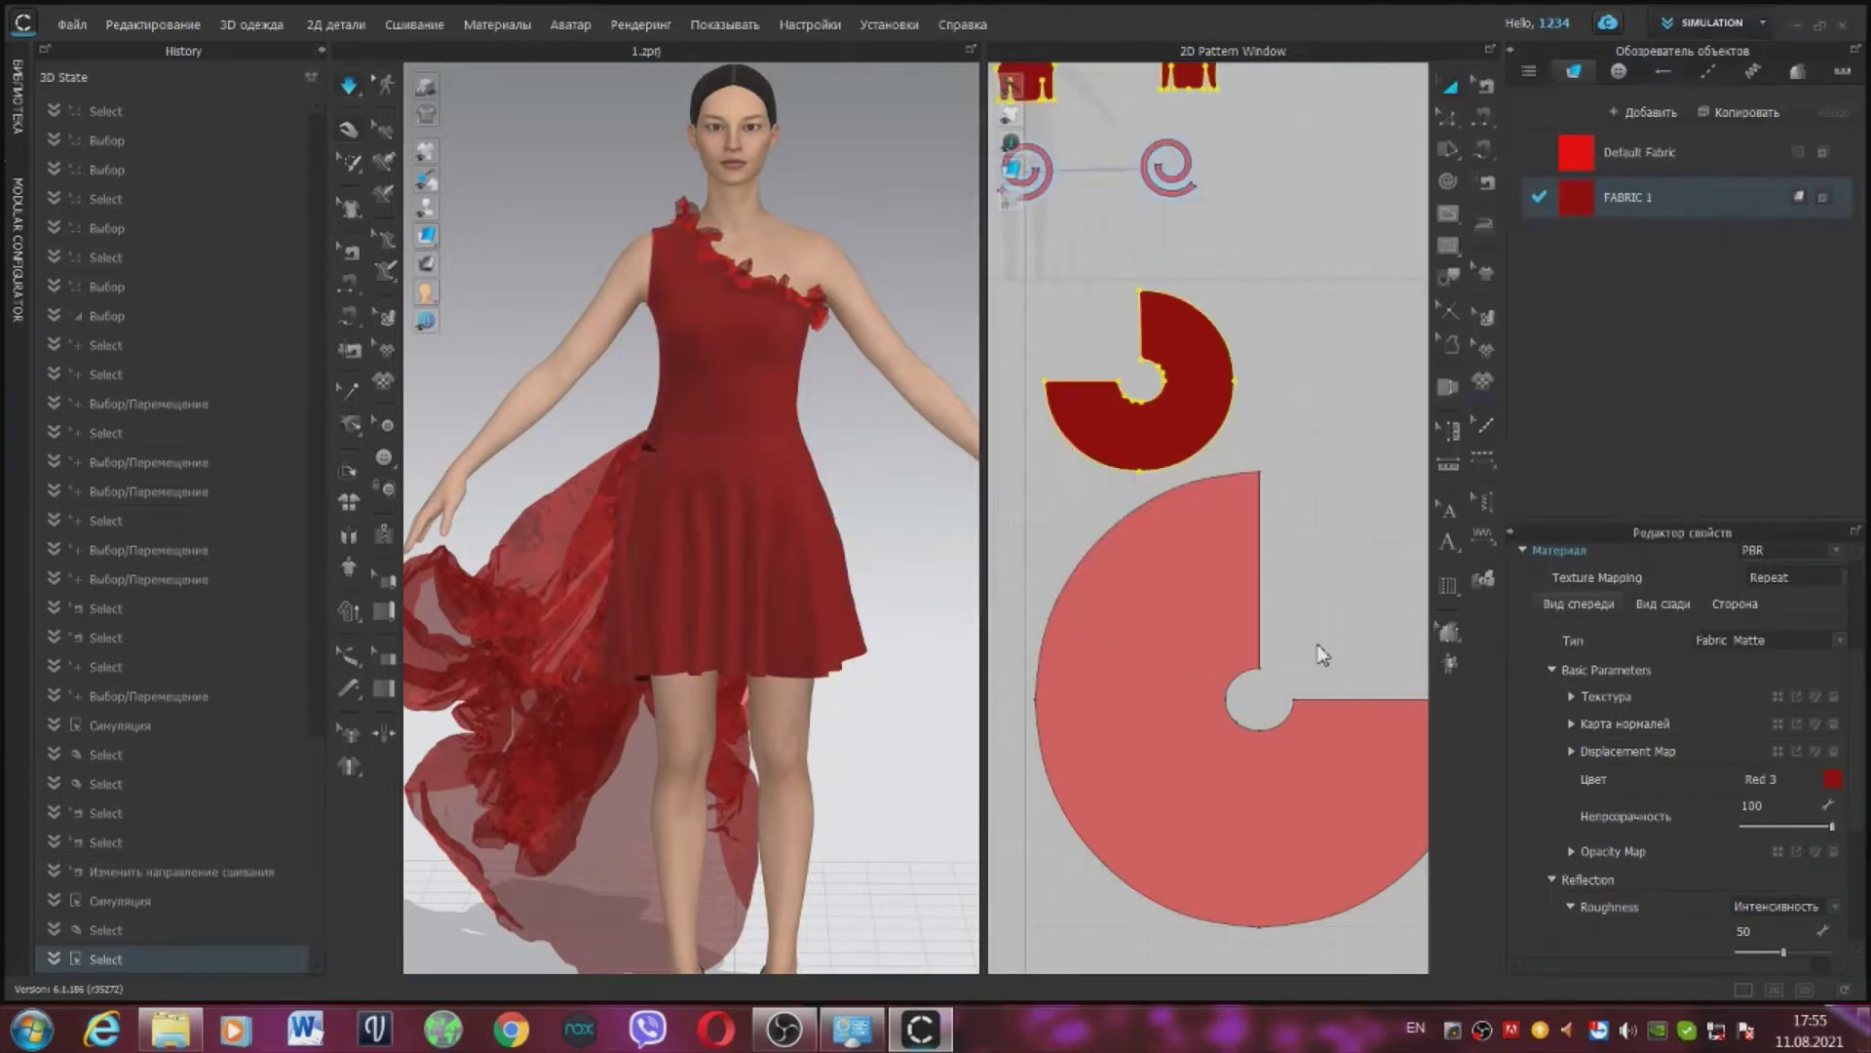
Step: Load a black-white lace image from the black-lace-patterns-PNGs folder as a 2D pattern graphic
left_click(498, 24)
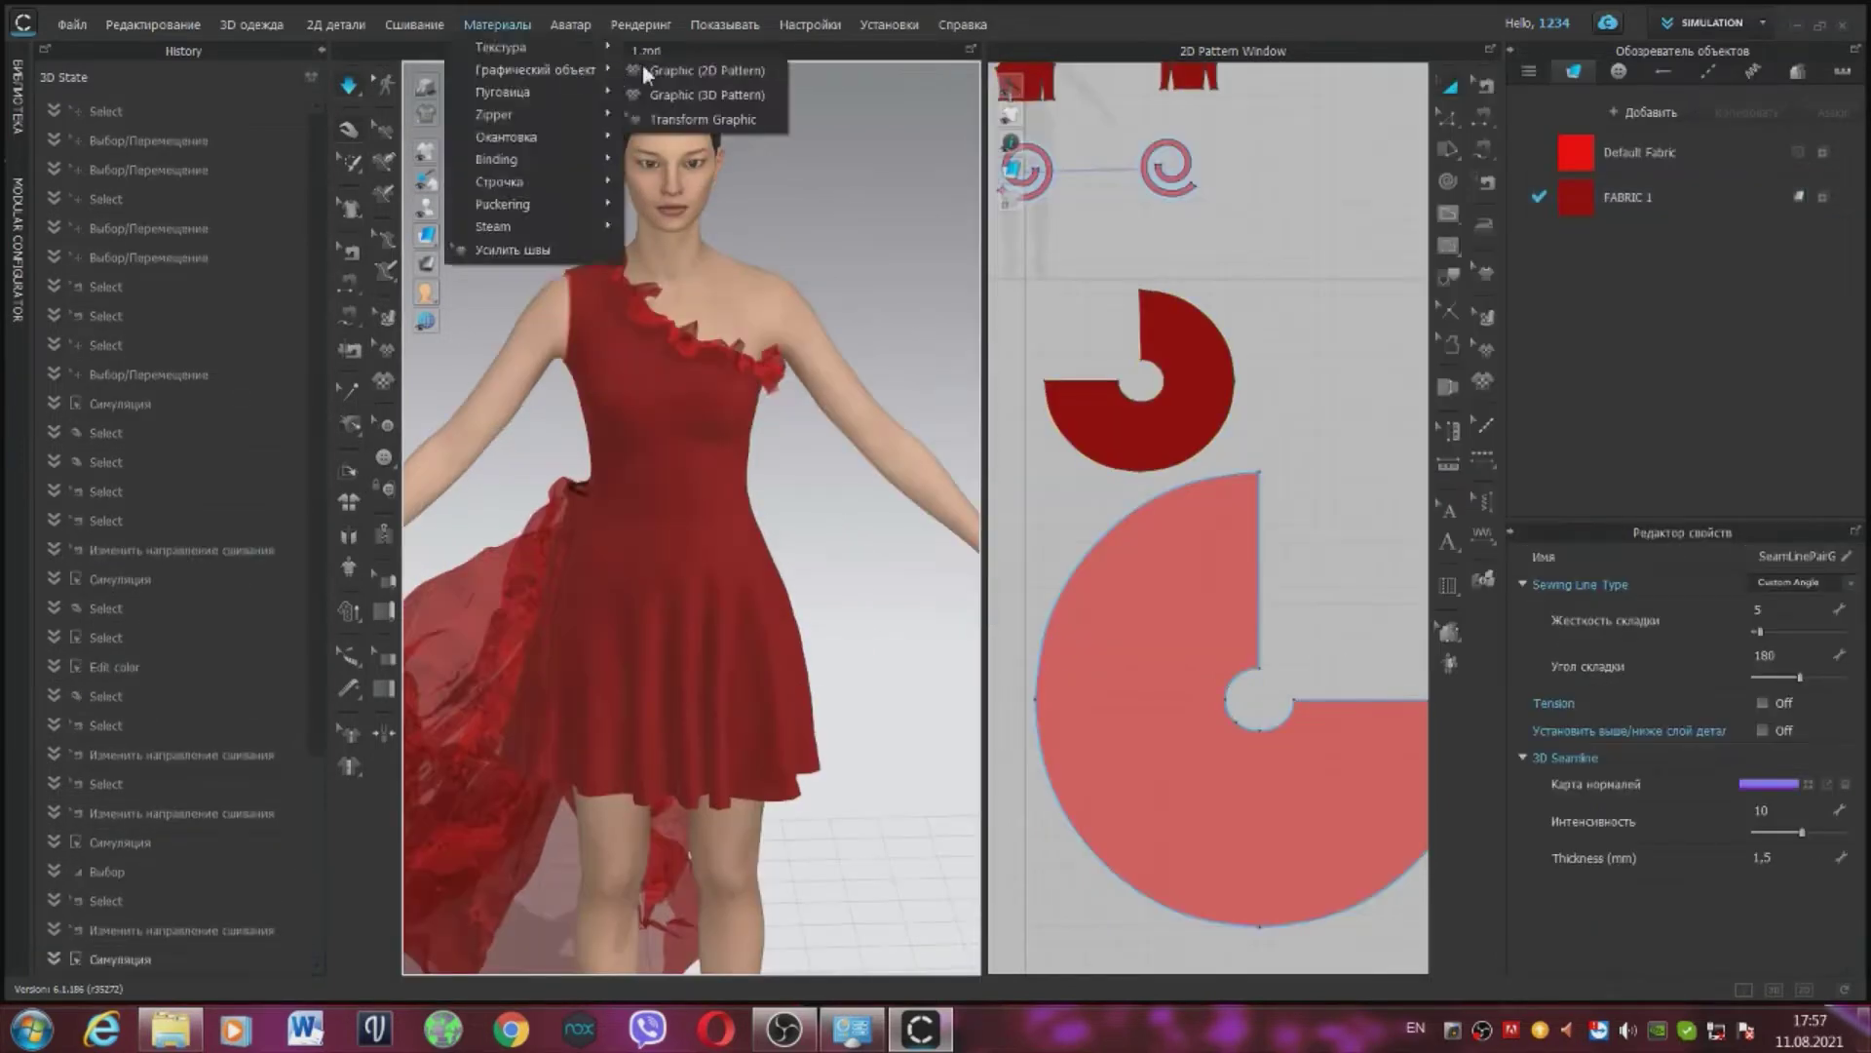
left_click(643, 68)
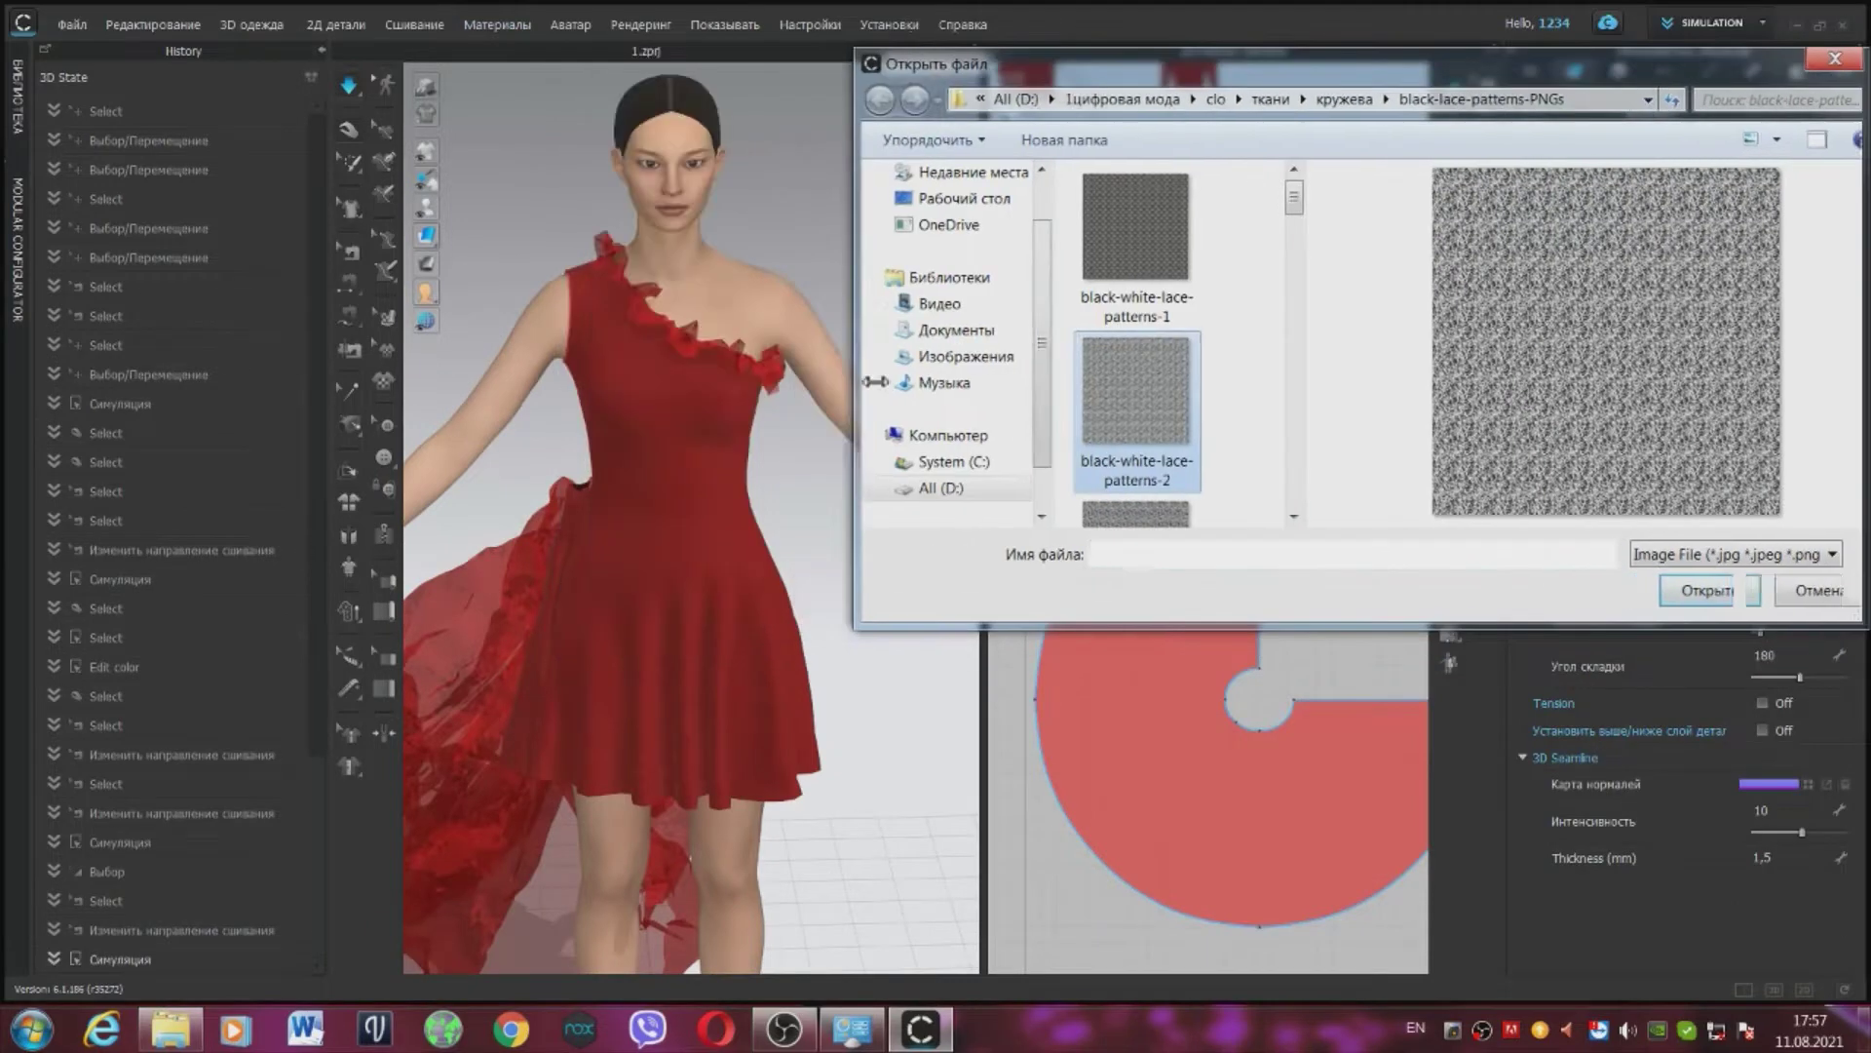
left_click_drag(875, 382, 900, 382)
left_click_drag(1339, 198, 1347, 499)
left_click(1241, 450)
left_click(1657, 597)
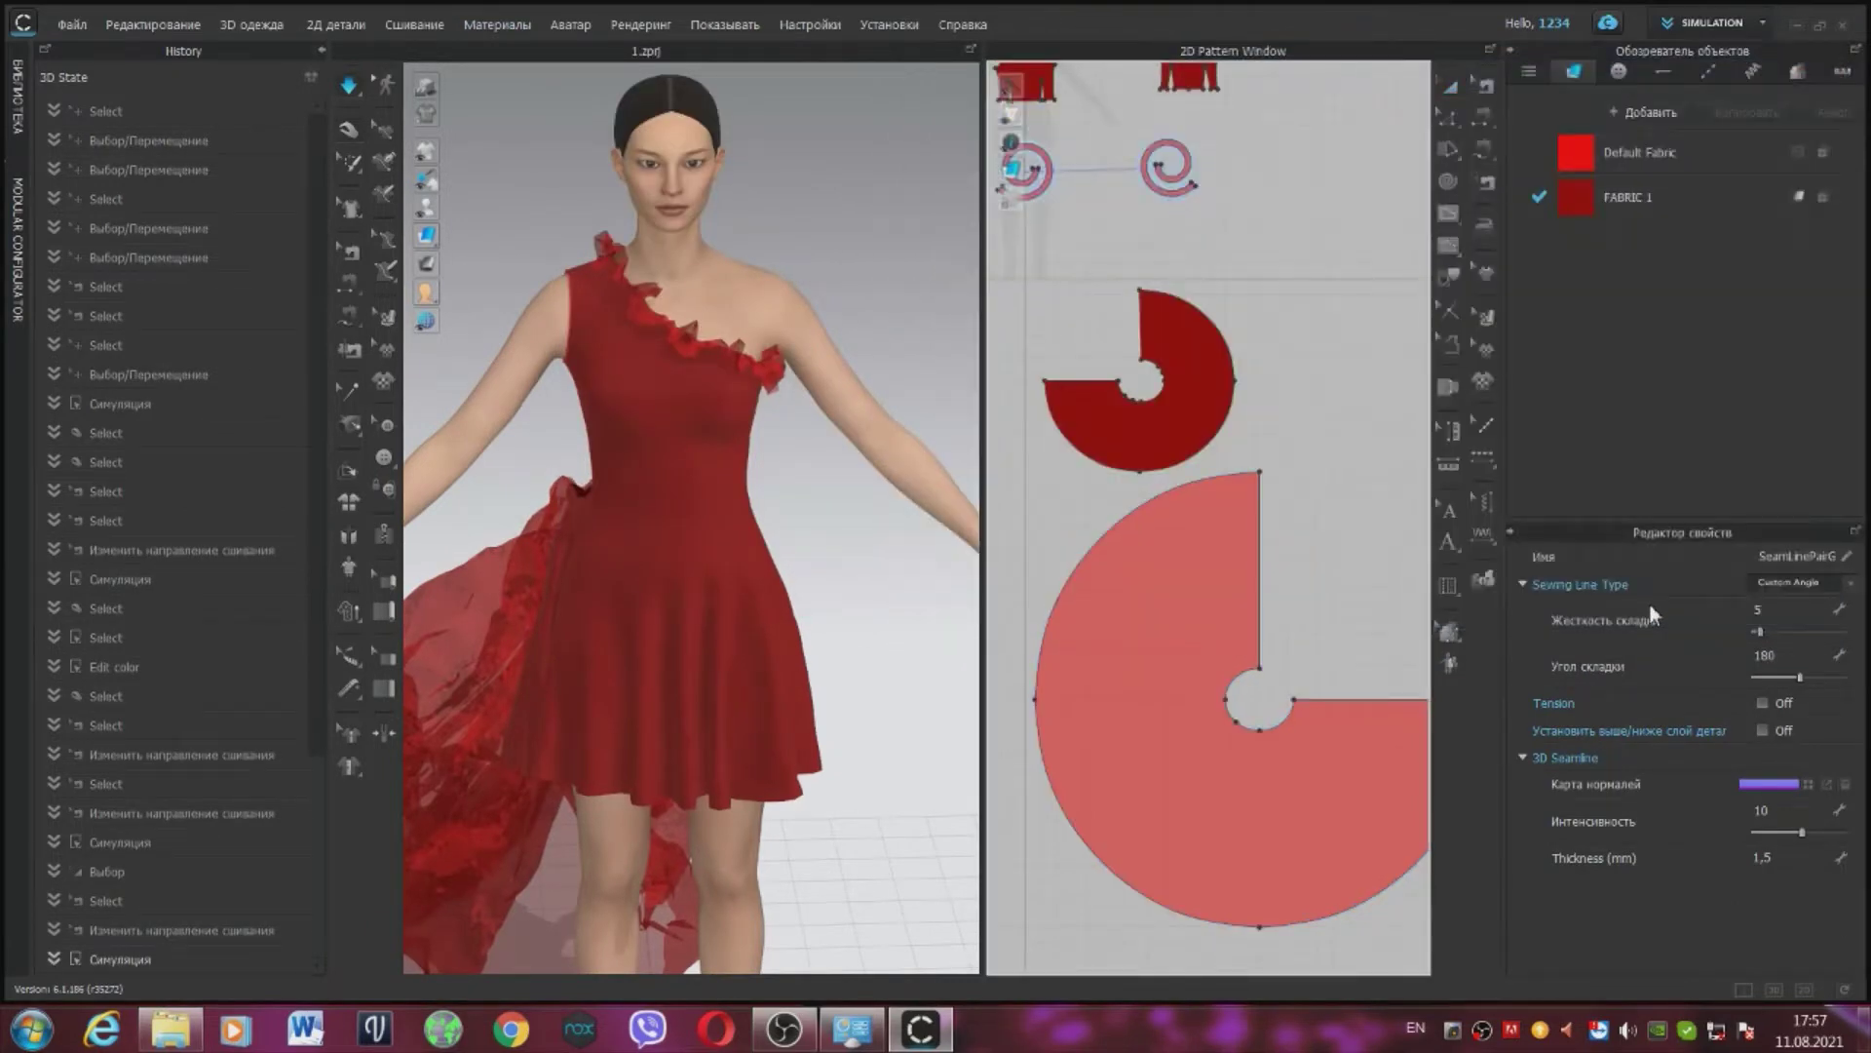
Step: Place the lace graphic on the small skirt pattern and transform it to cover the whole piece
left_click(1153, 413)
left_click(903, 645)
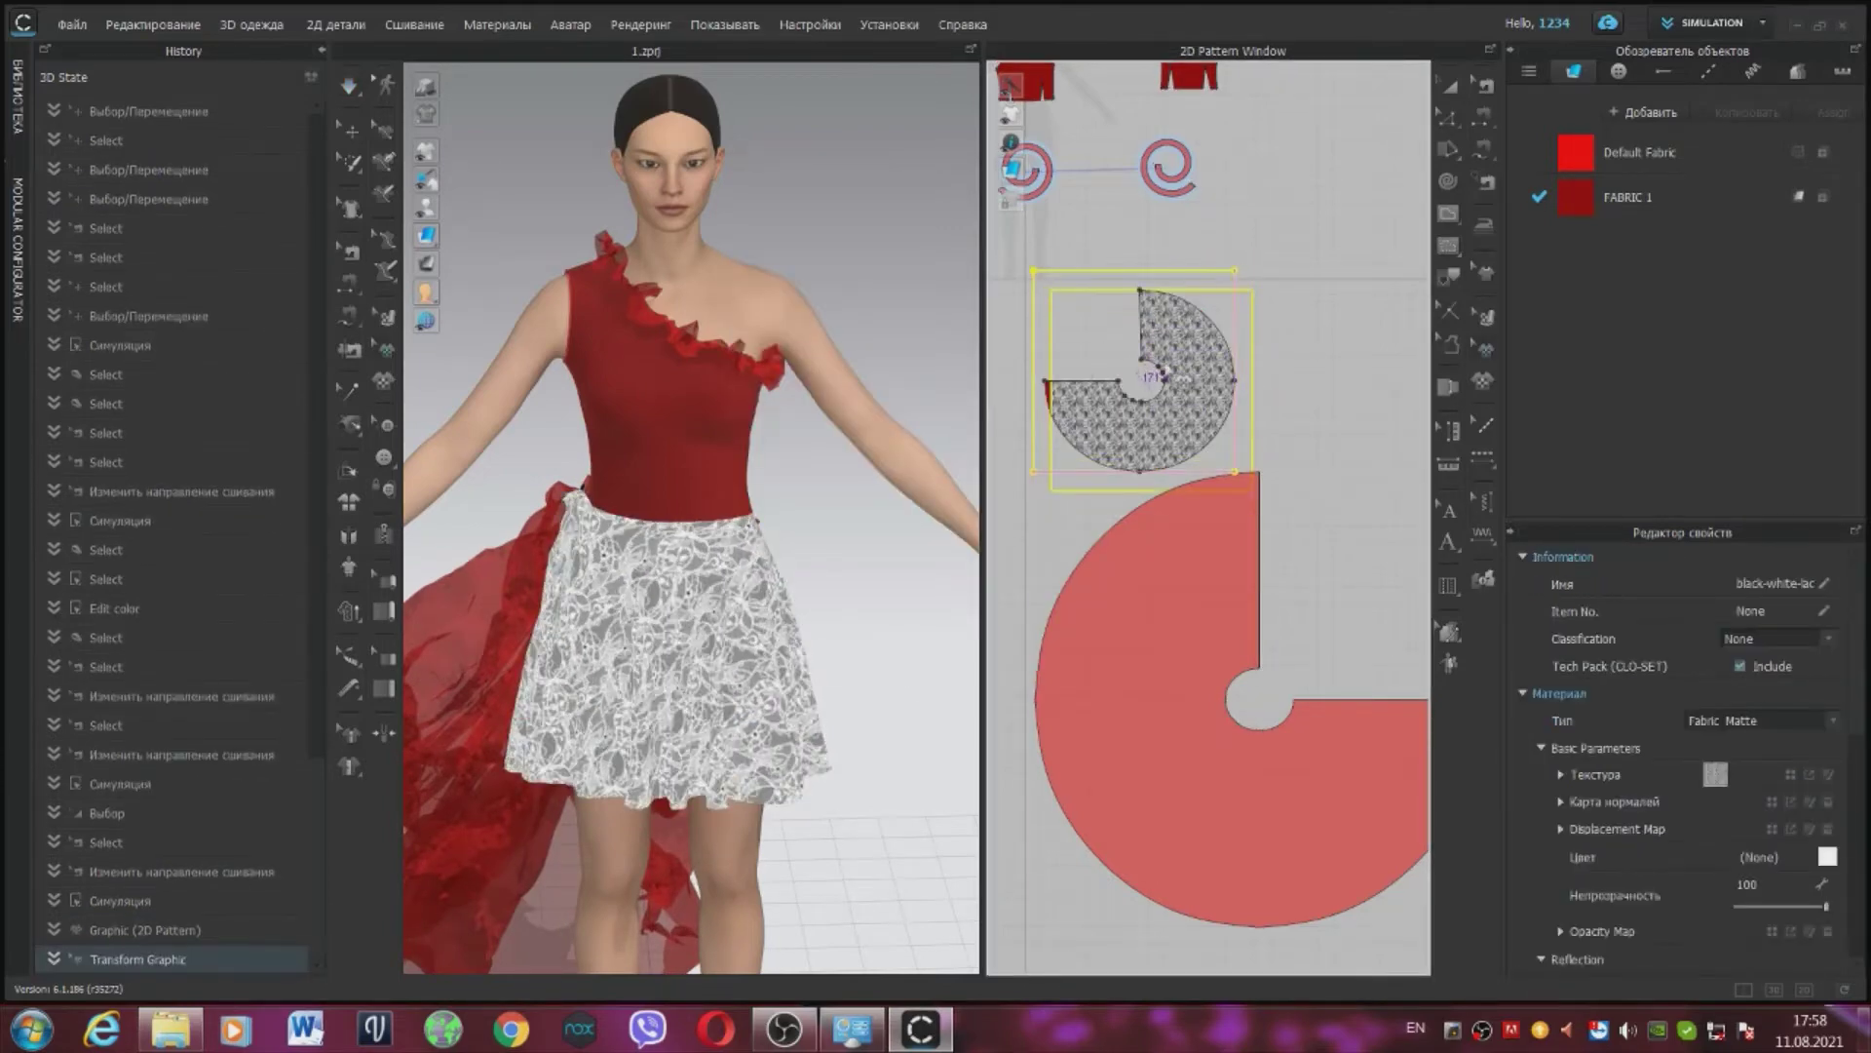
left_click(918, 563)
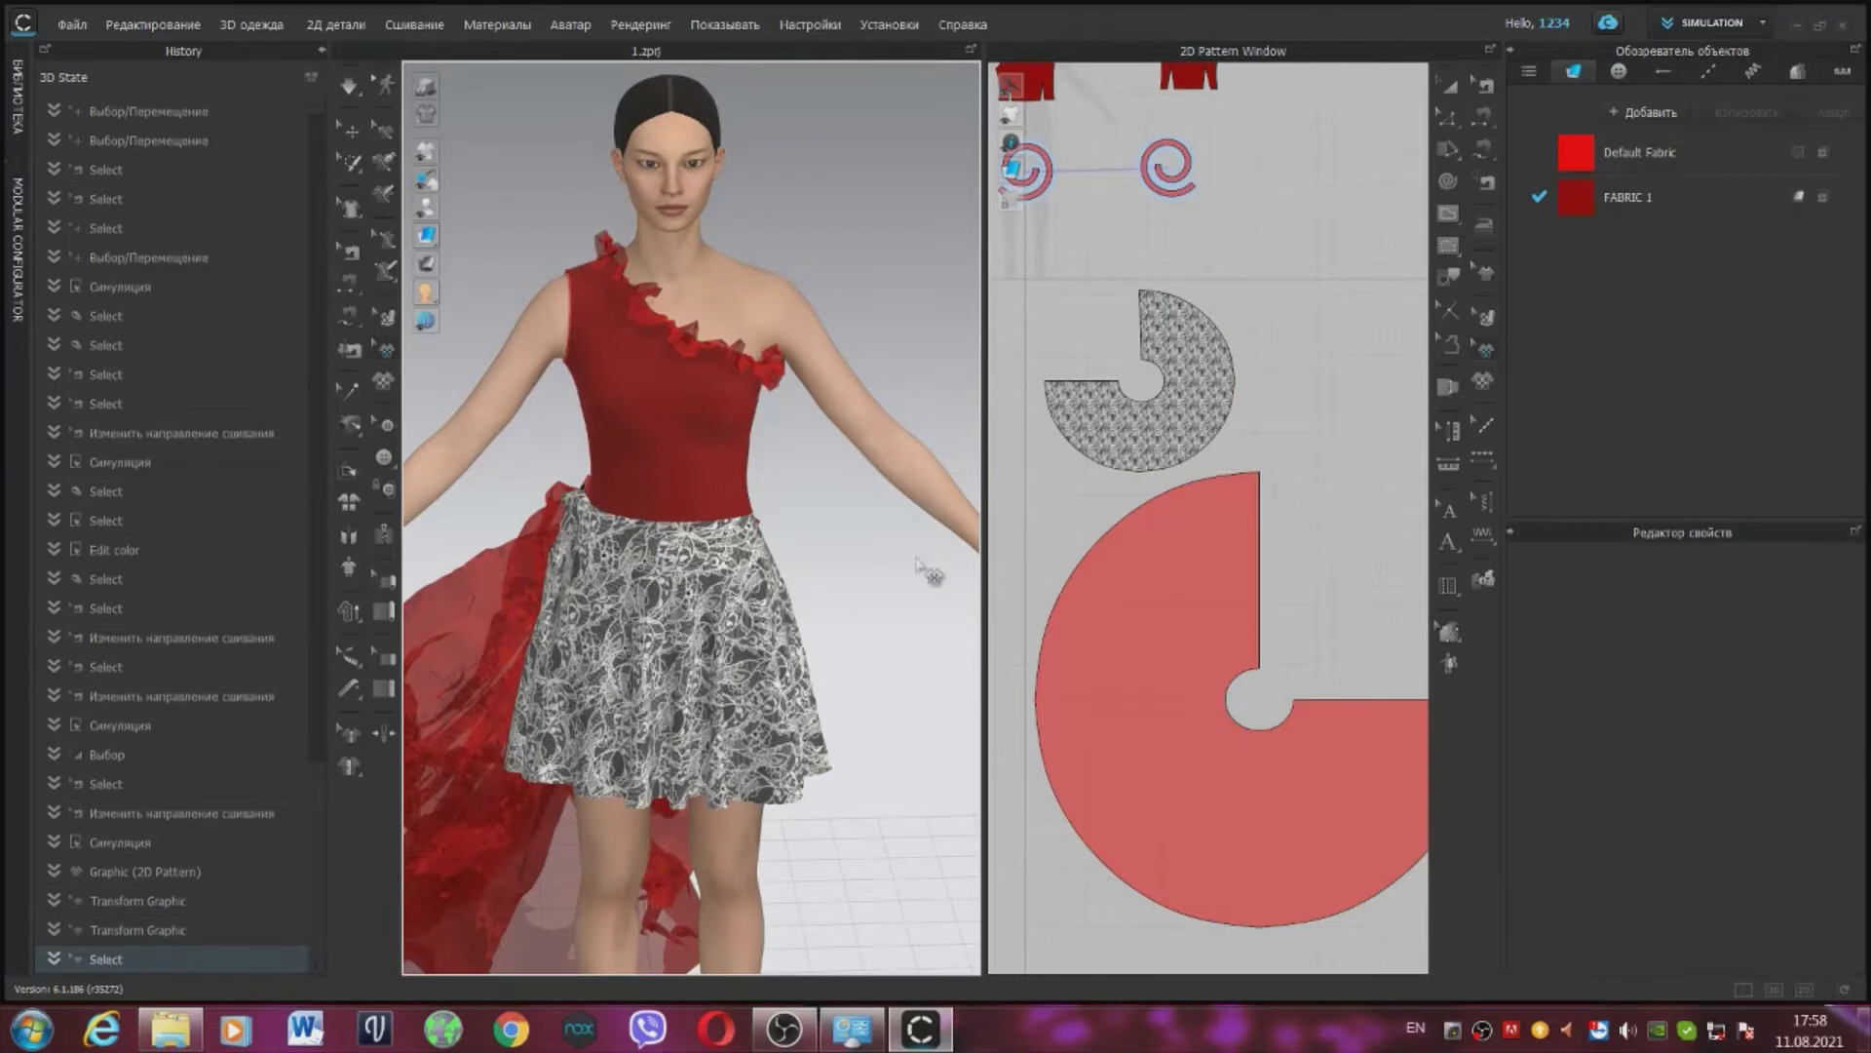
Step: Copy the skirt's lace graphic and paste it onto the front and back bodice patterns
middle_click_drag(1288, 288, 1323, 417)
right_click(1219, 495)
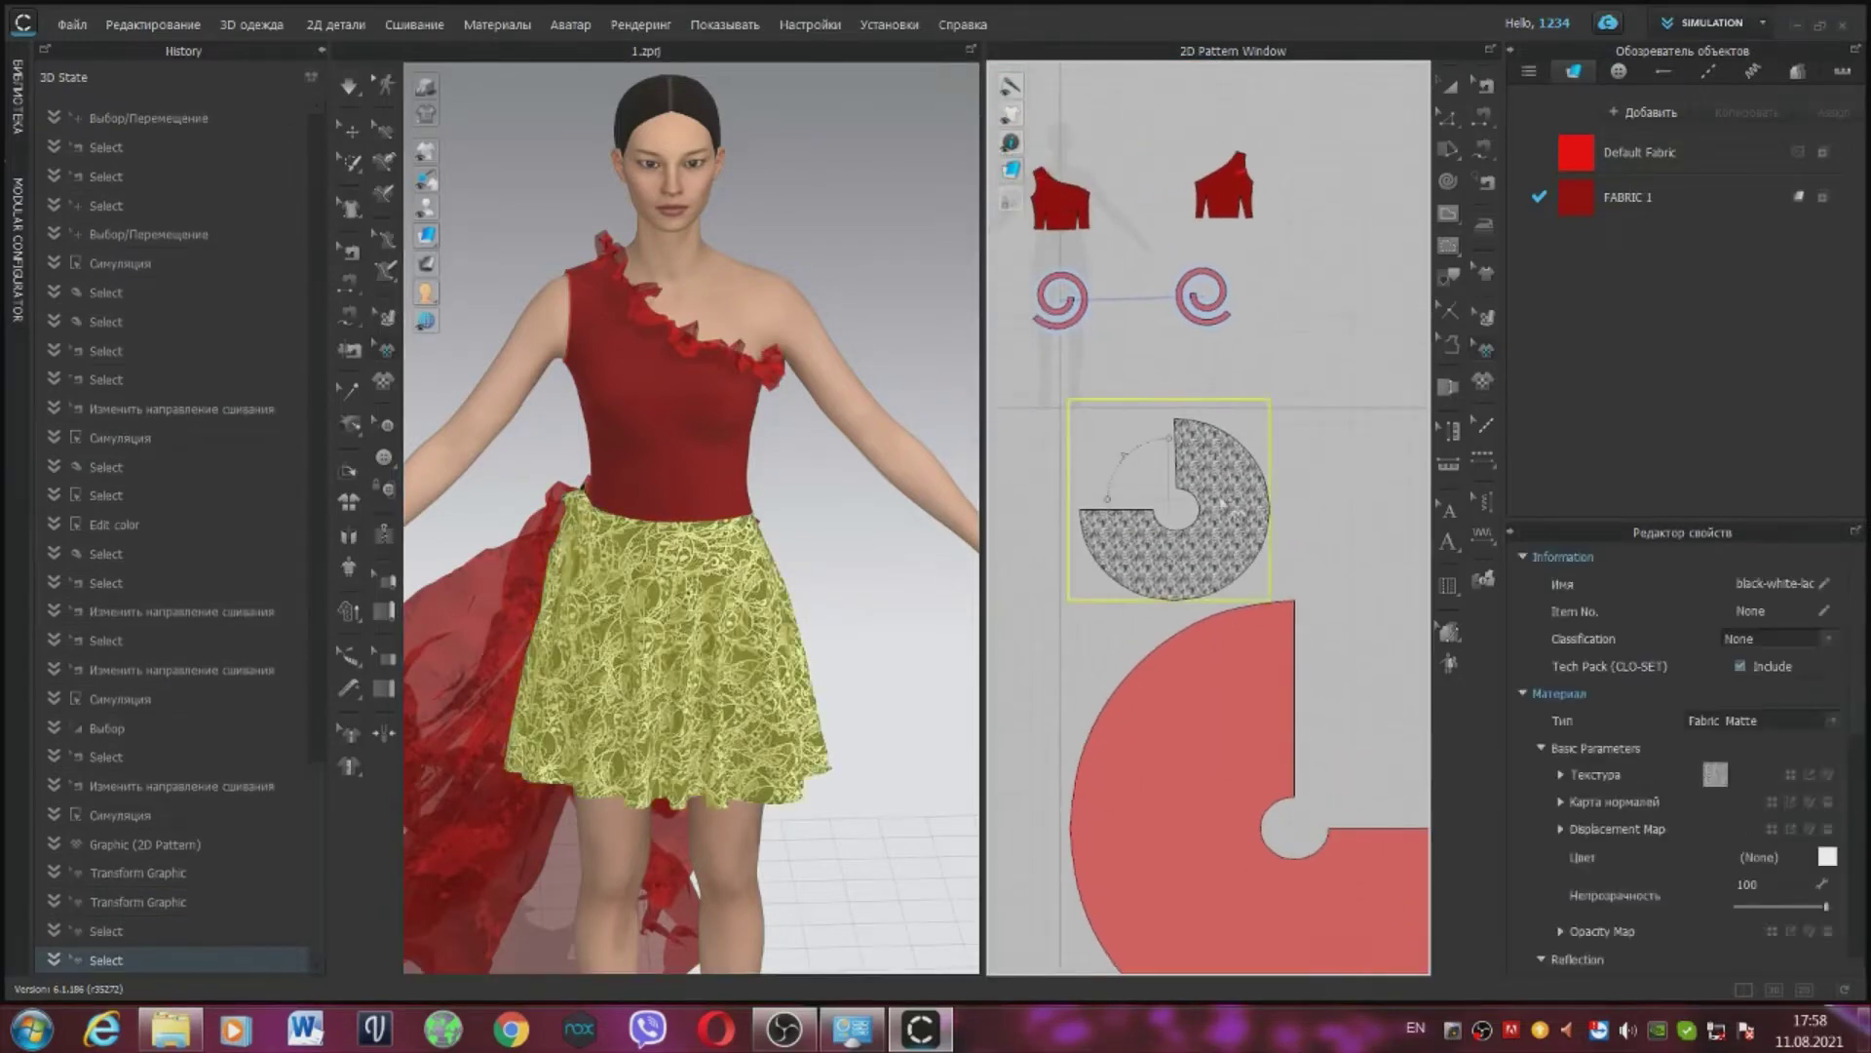
left_click(1255, 509)
right_click(1221, 192)
left_click(1266, 205)
right_click(1223, 170)
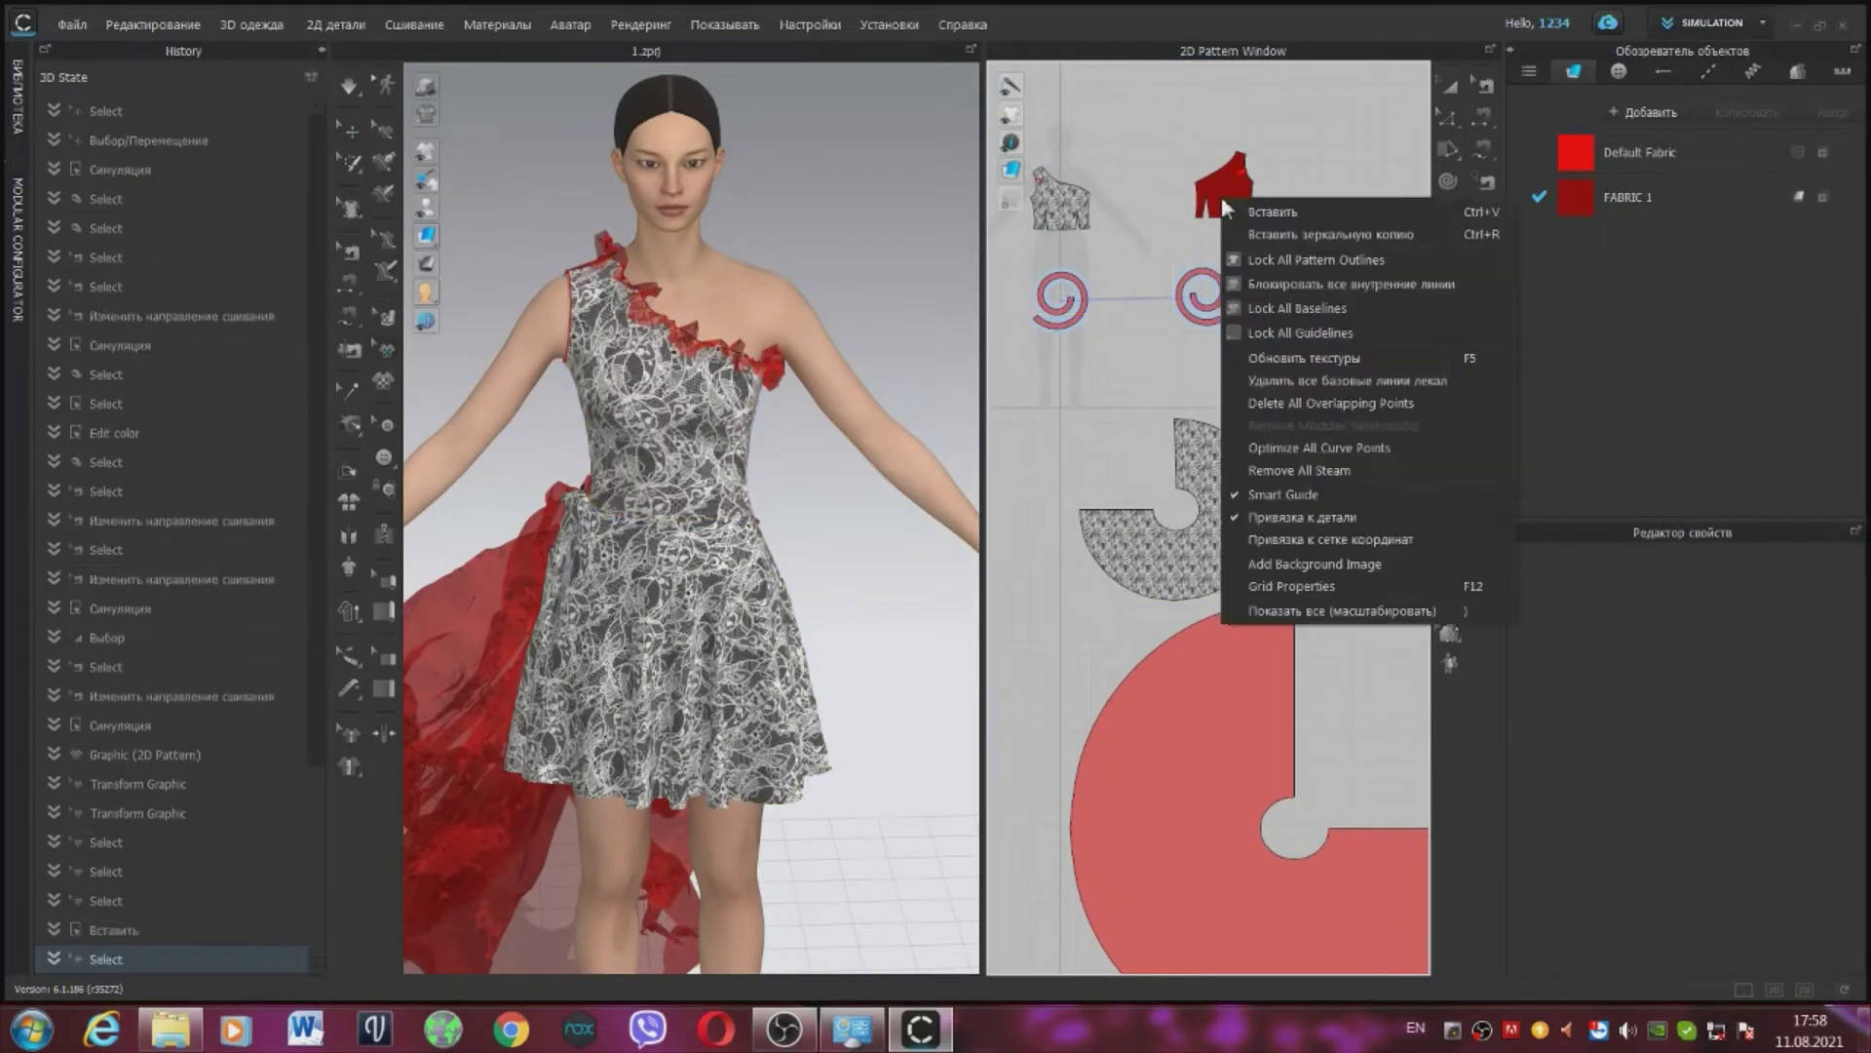
left_click(1267, 180)
Step: Delete the lace graphic from the skirt pattern
left_click(1218, 497)
right_click(1203, 471)
left_click(1247, 489)
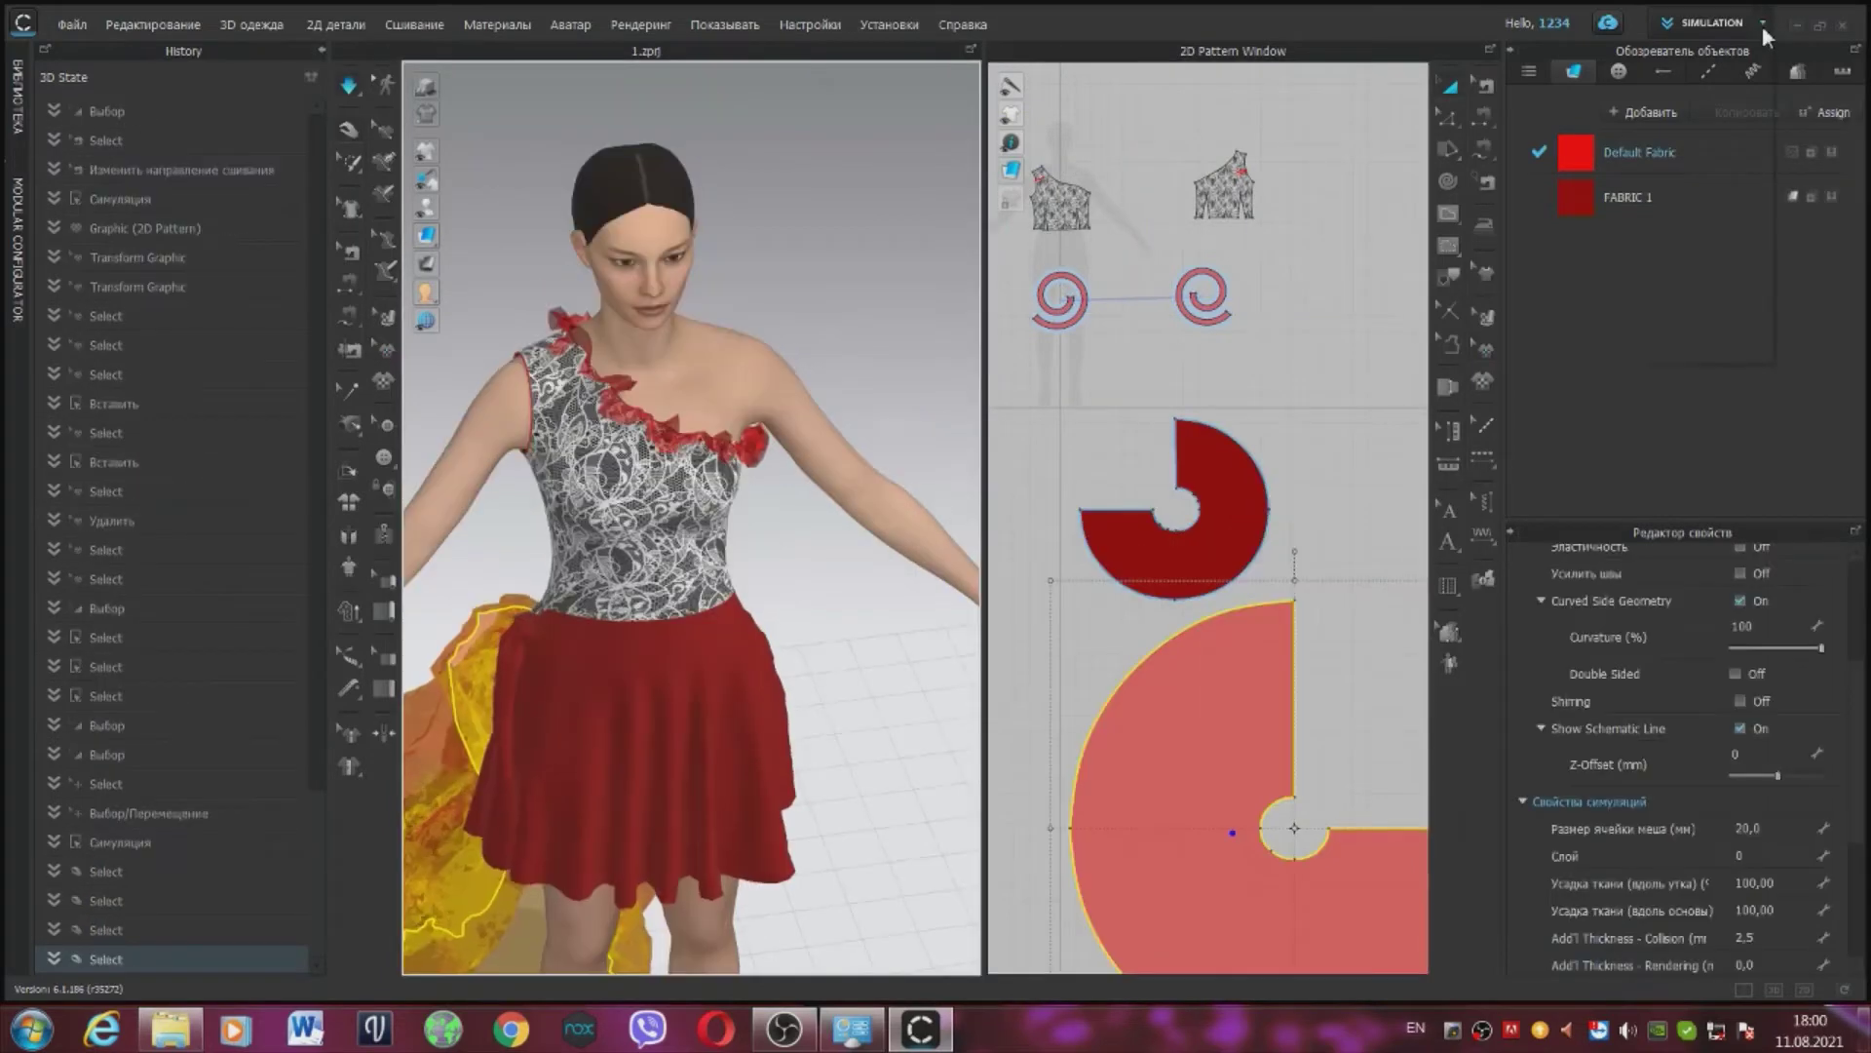
Step: Switch the workspace to Colorway mode and select the front bodice's lace graphic
left_click(1763, 25)
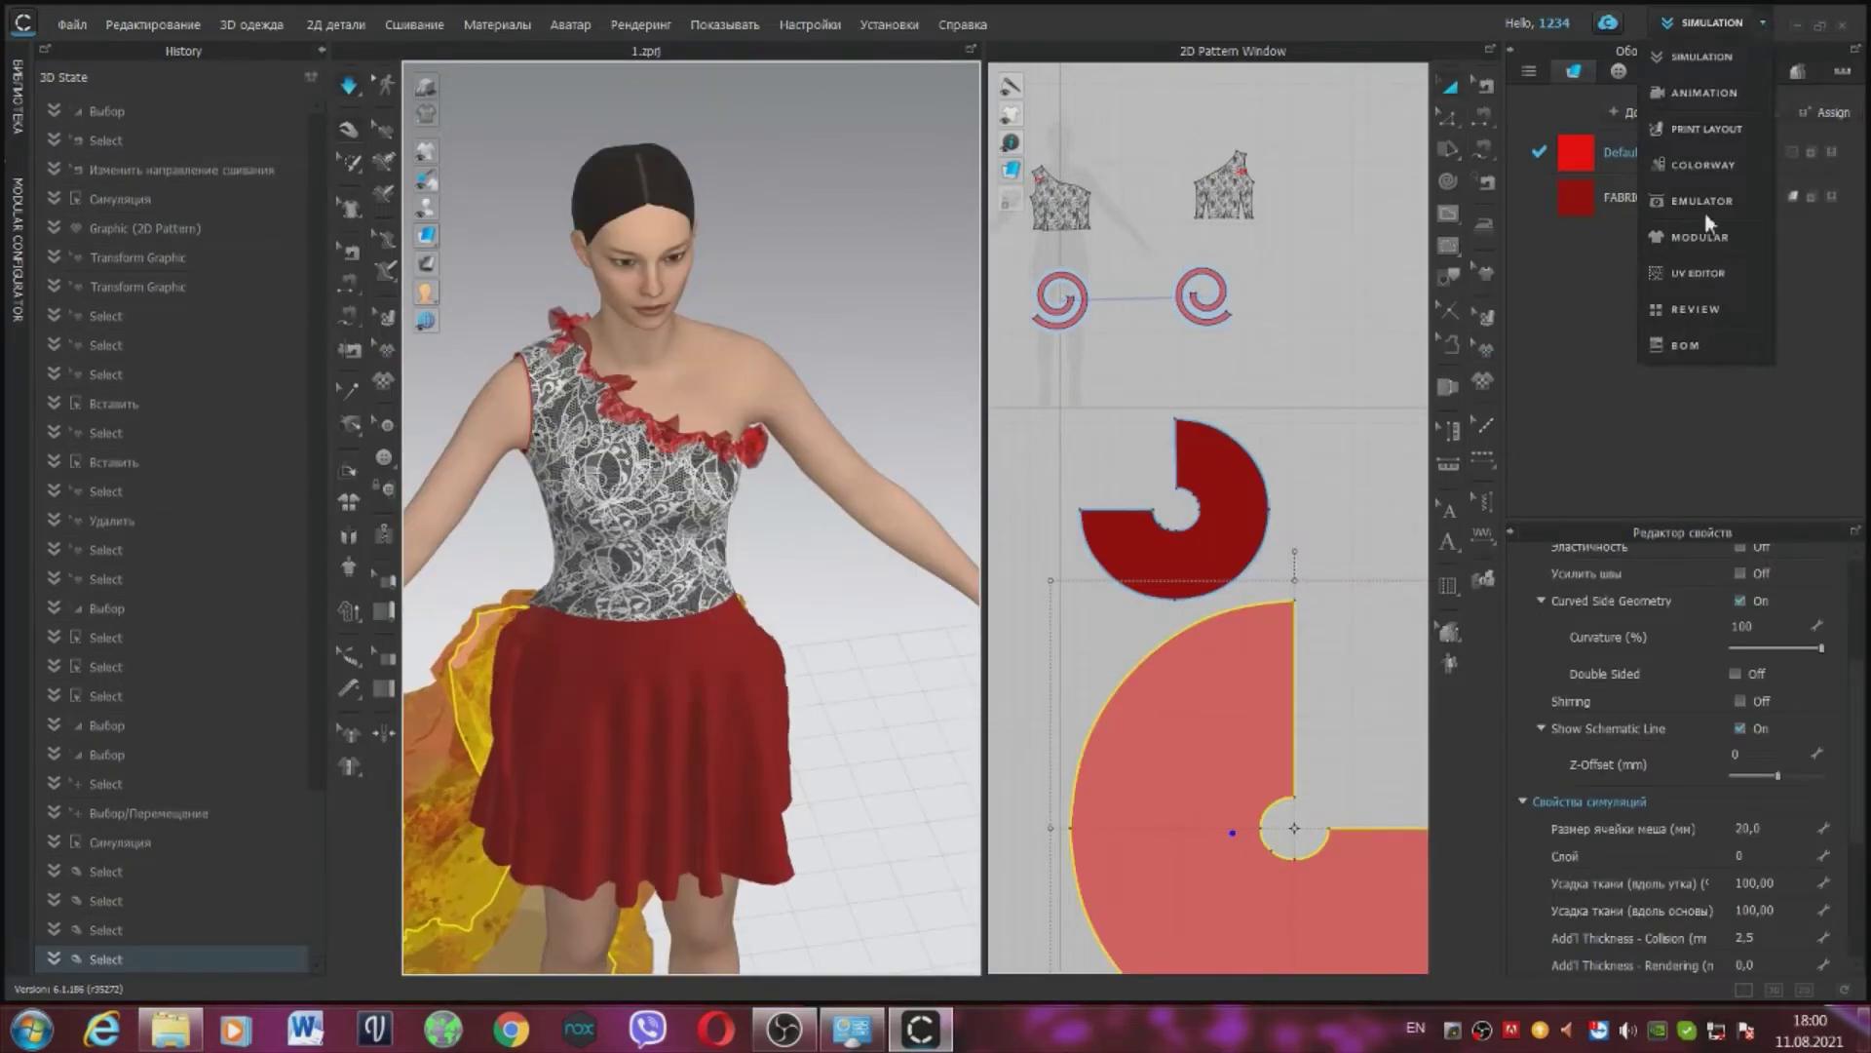
left_click(1682, 158)
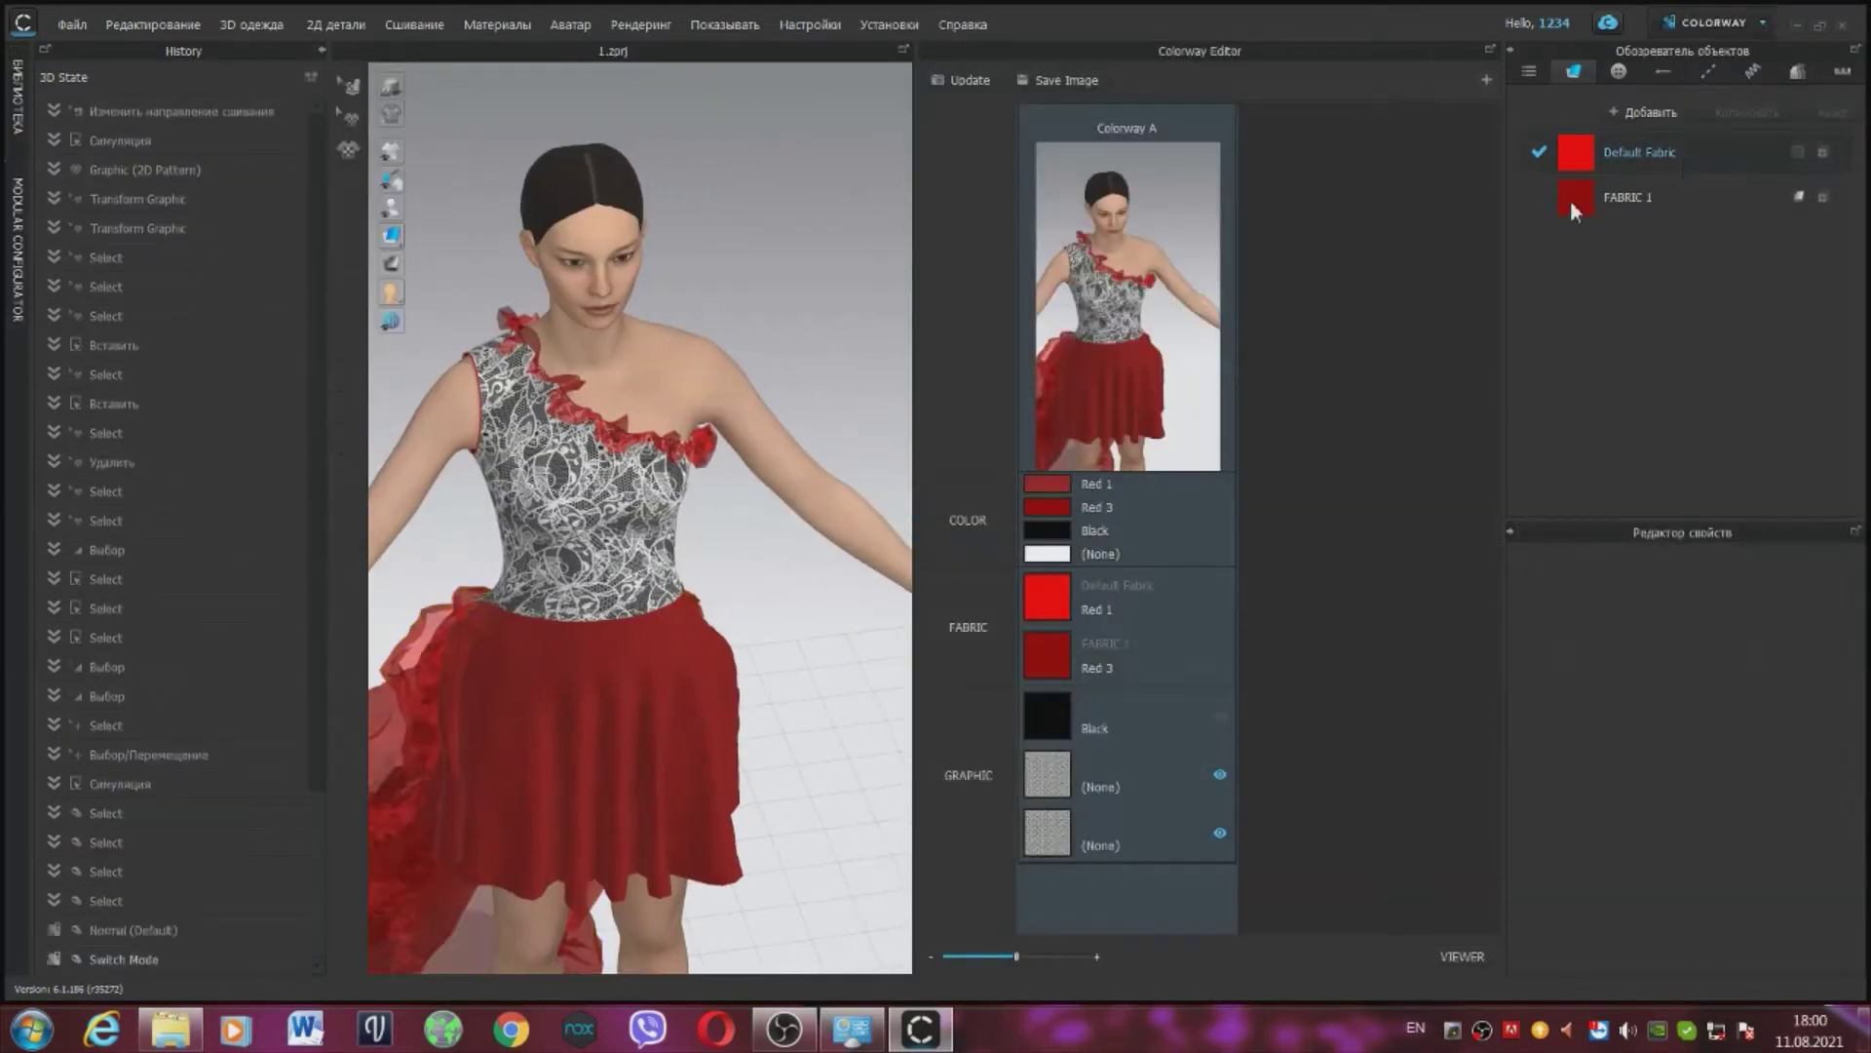
left_click(1053, 781)
right_click_drag(739, 651, 740, 546)
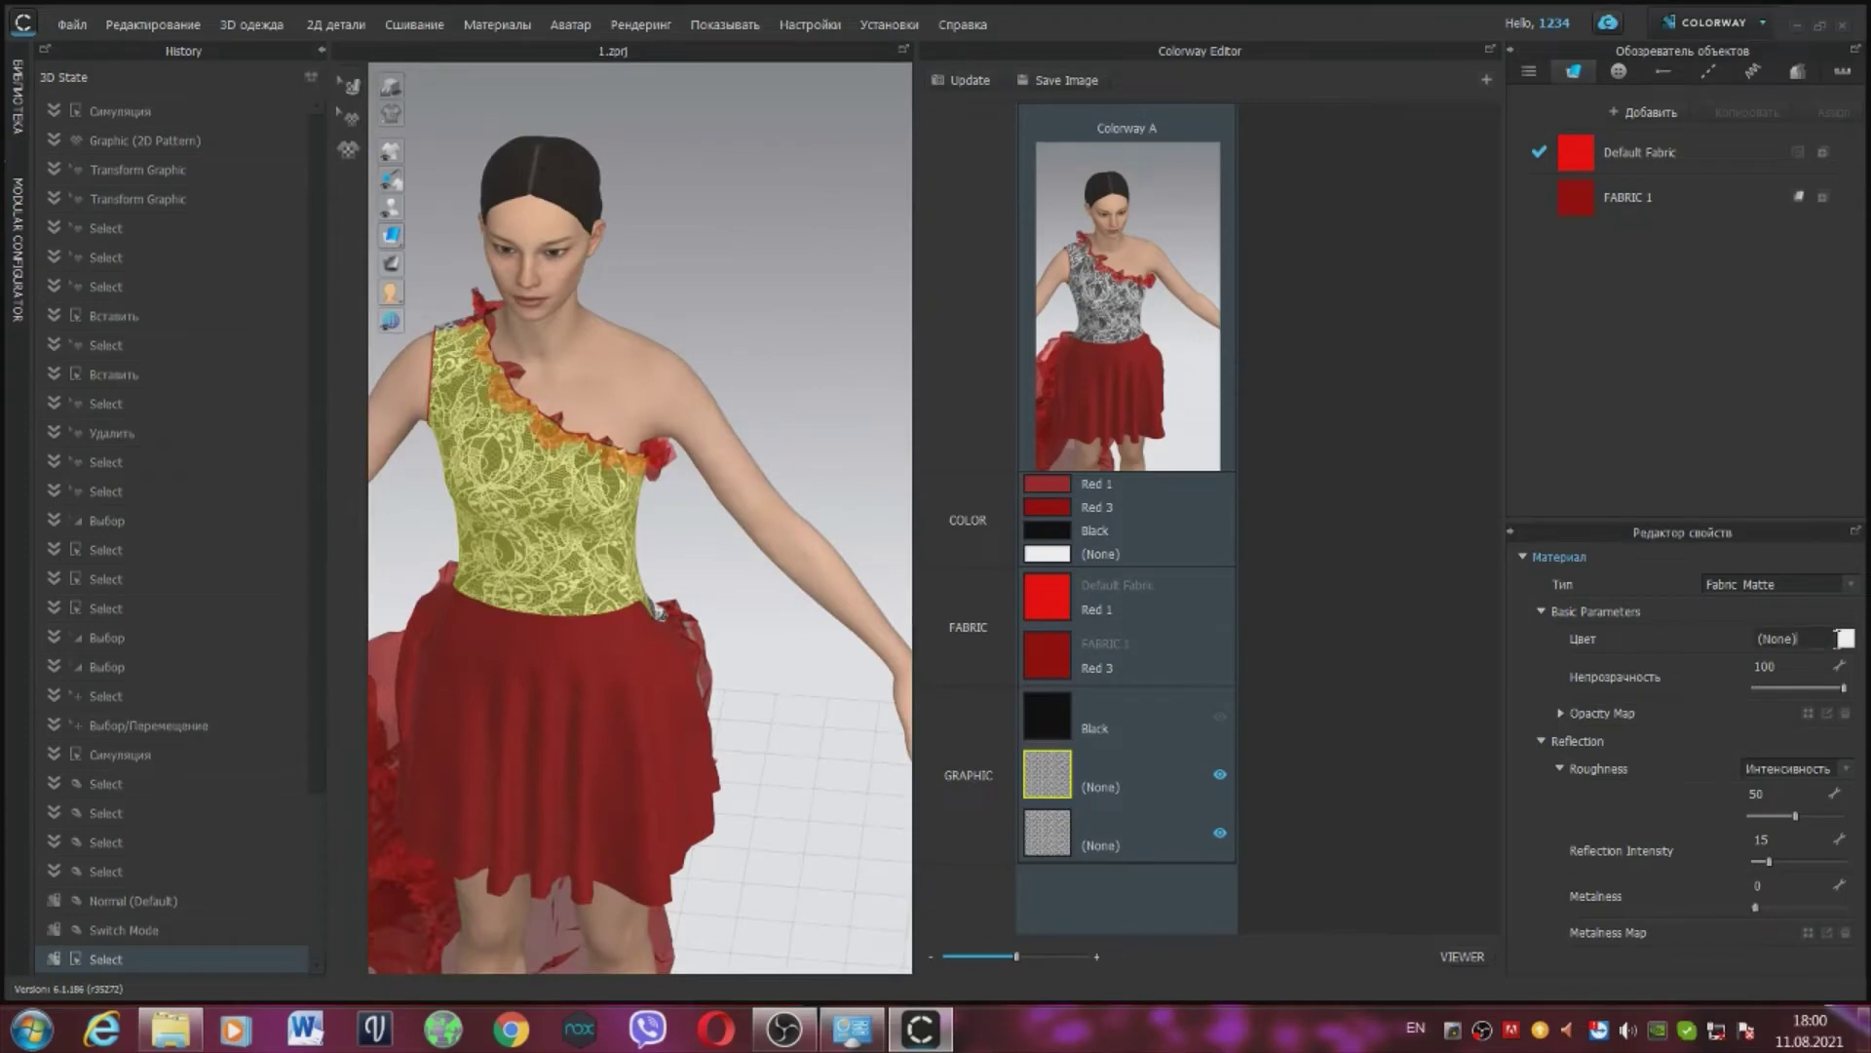
left_click(1845, 639)
left_click_drag(907, 181, 1362, 181)
left_click(989, 523)
left_click(1009, 525)
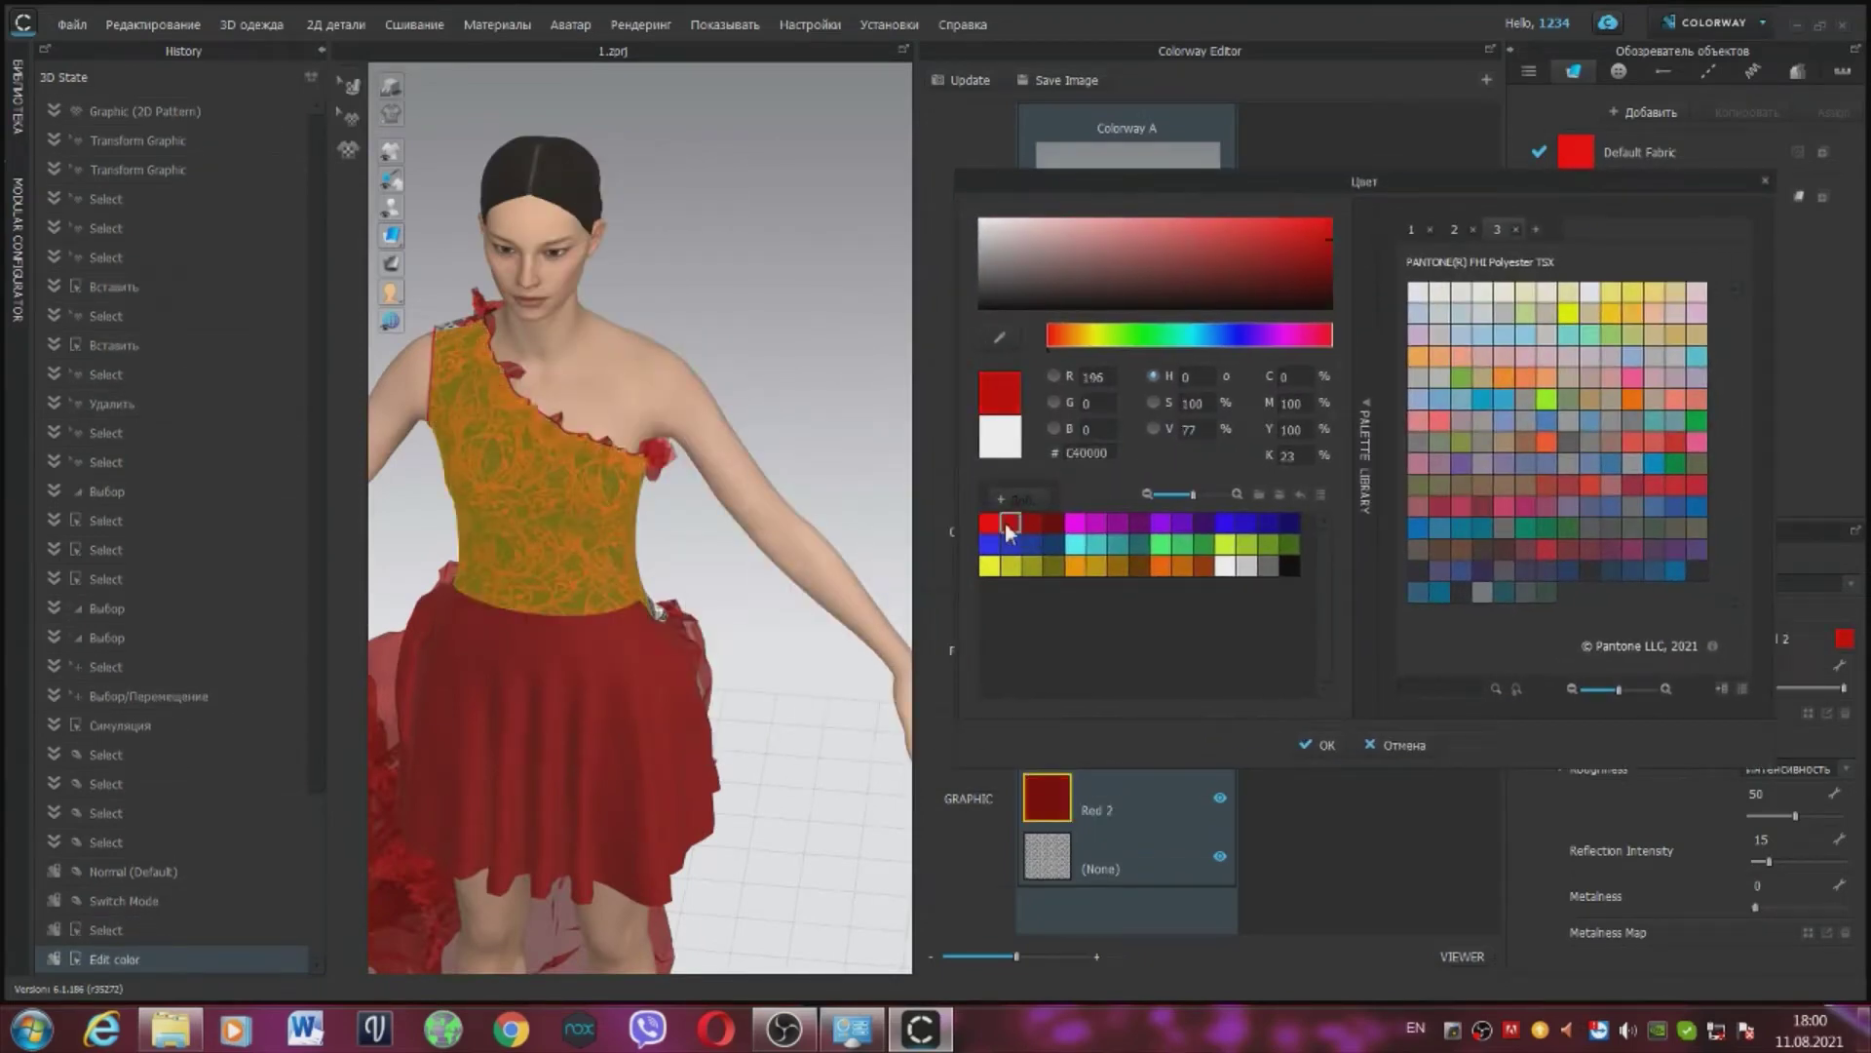
left_click(1393, 745)
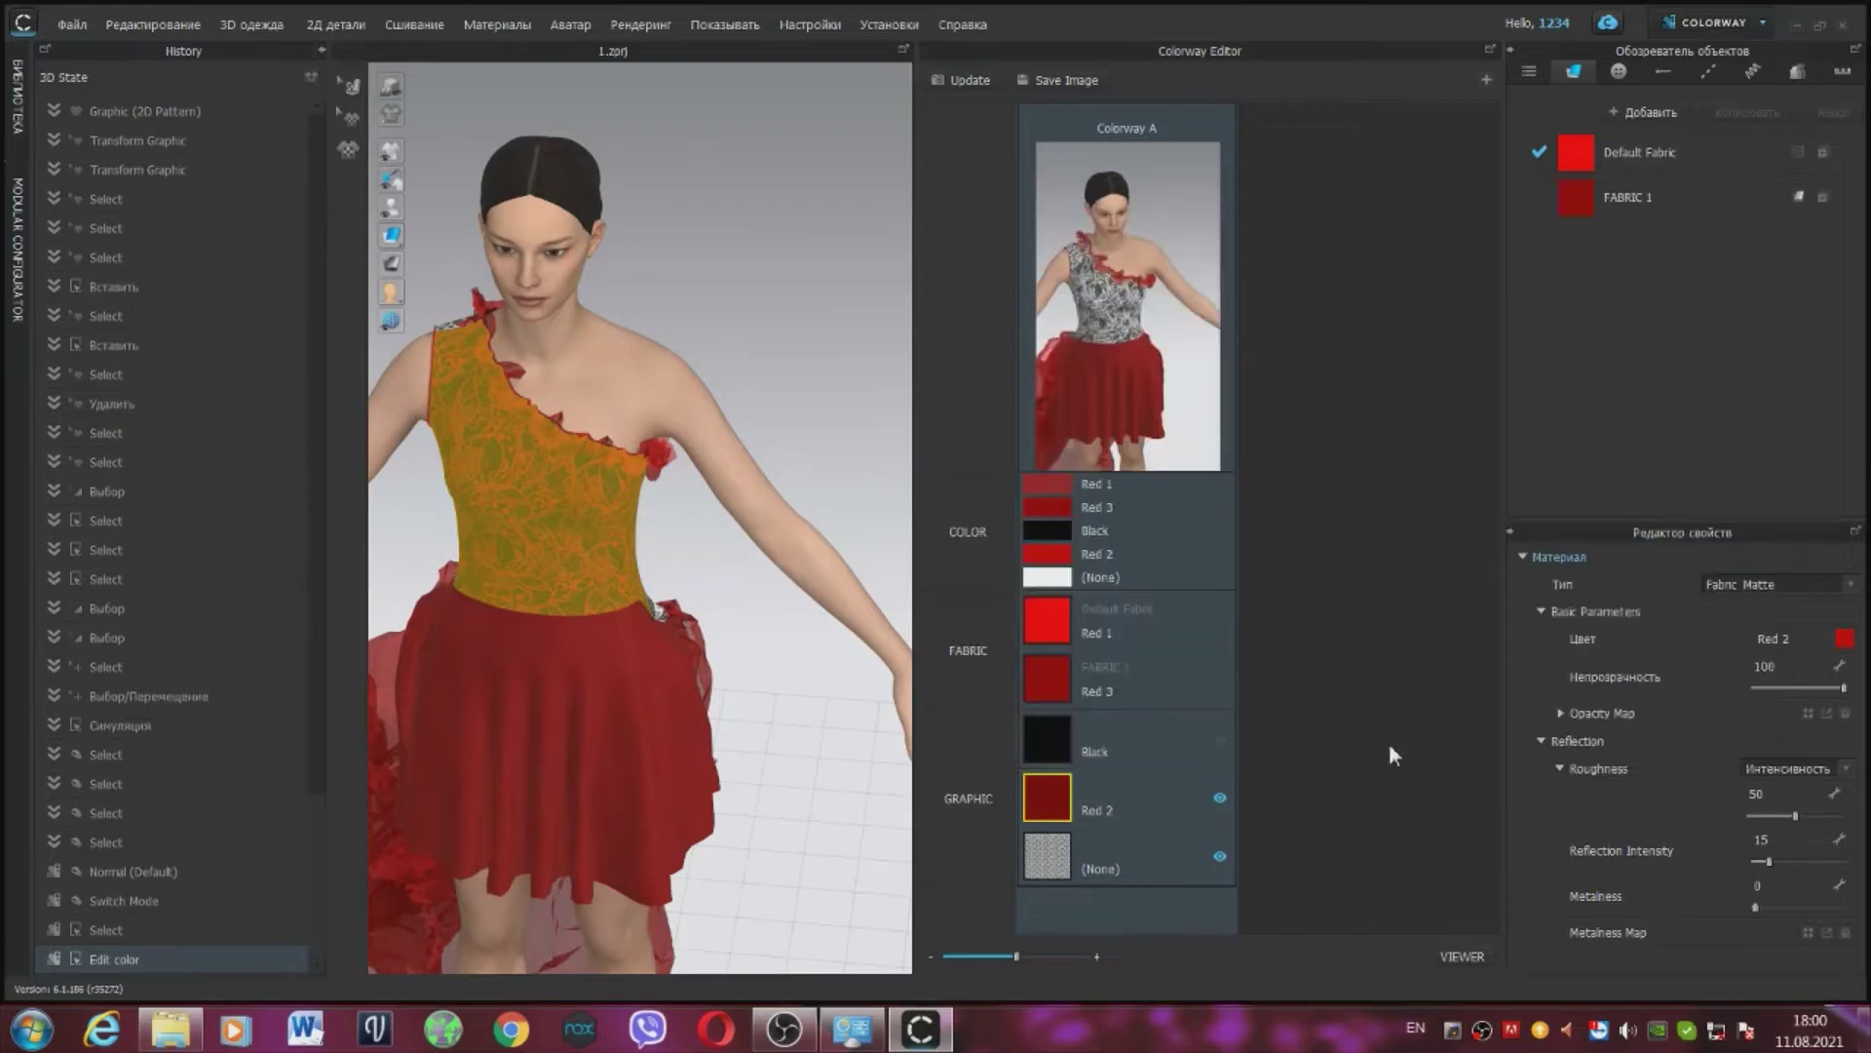
Step: Change the black graphic's colour to Red 3 (#930000) in Colorway A
left_click(1049, 715)
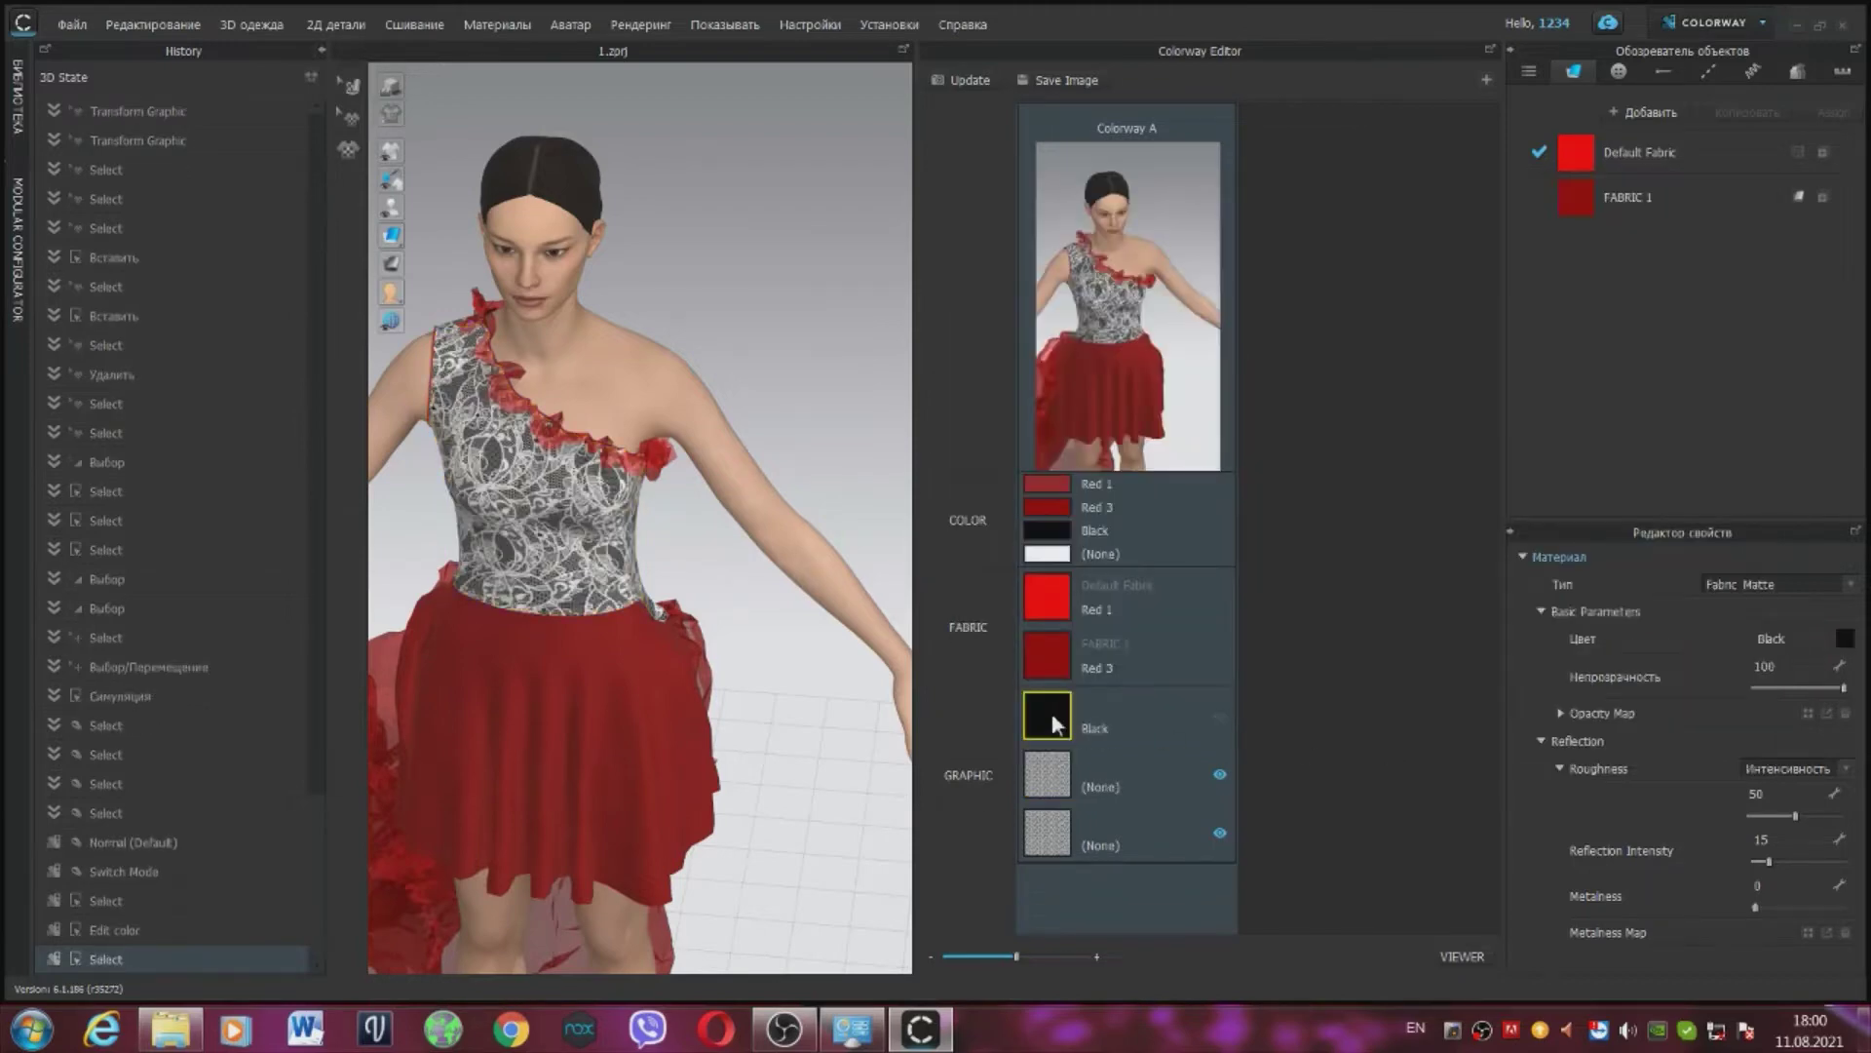
left_click(1845, 638)
left_click_drag(906, 171, 1365, 171)
left_click(1023, 500)
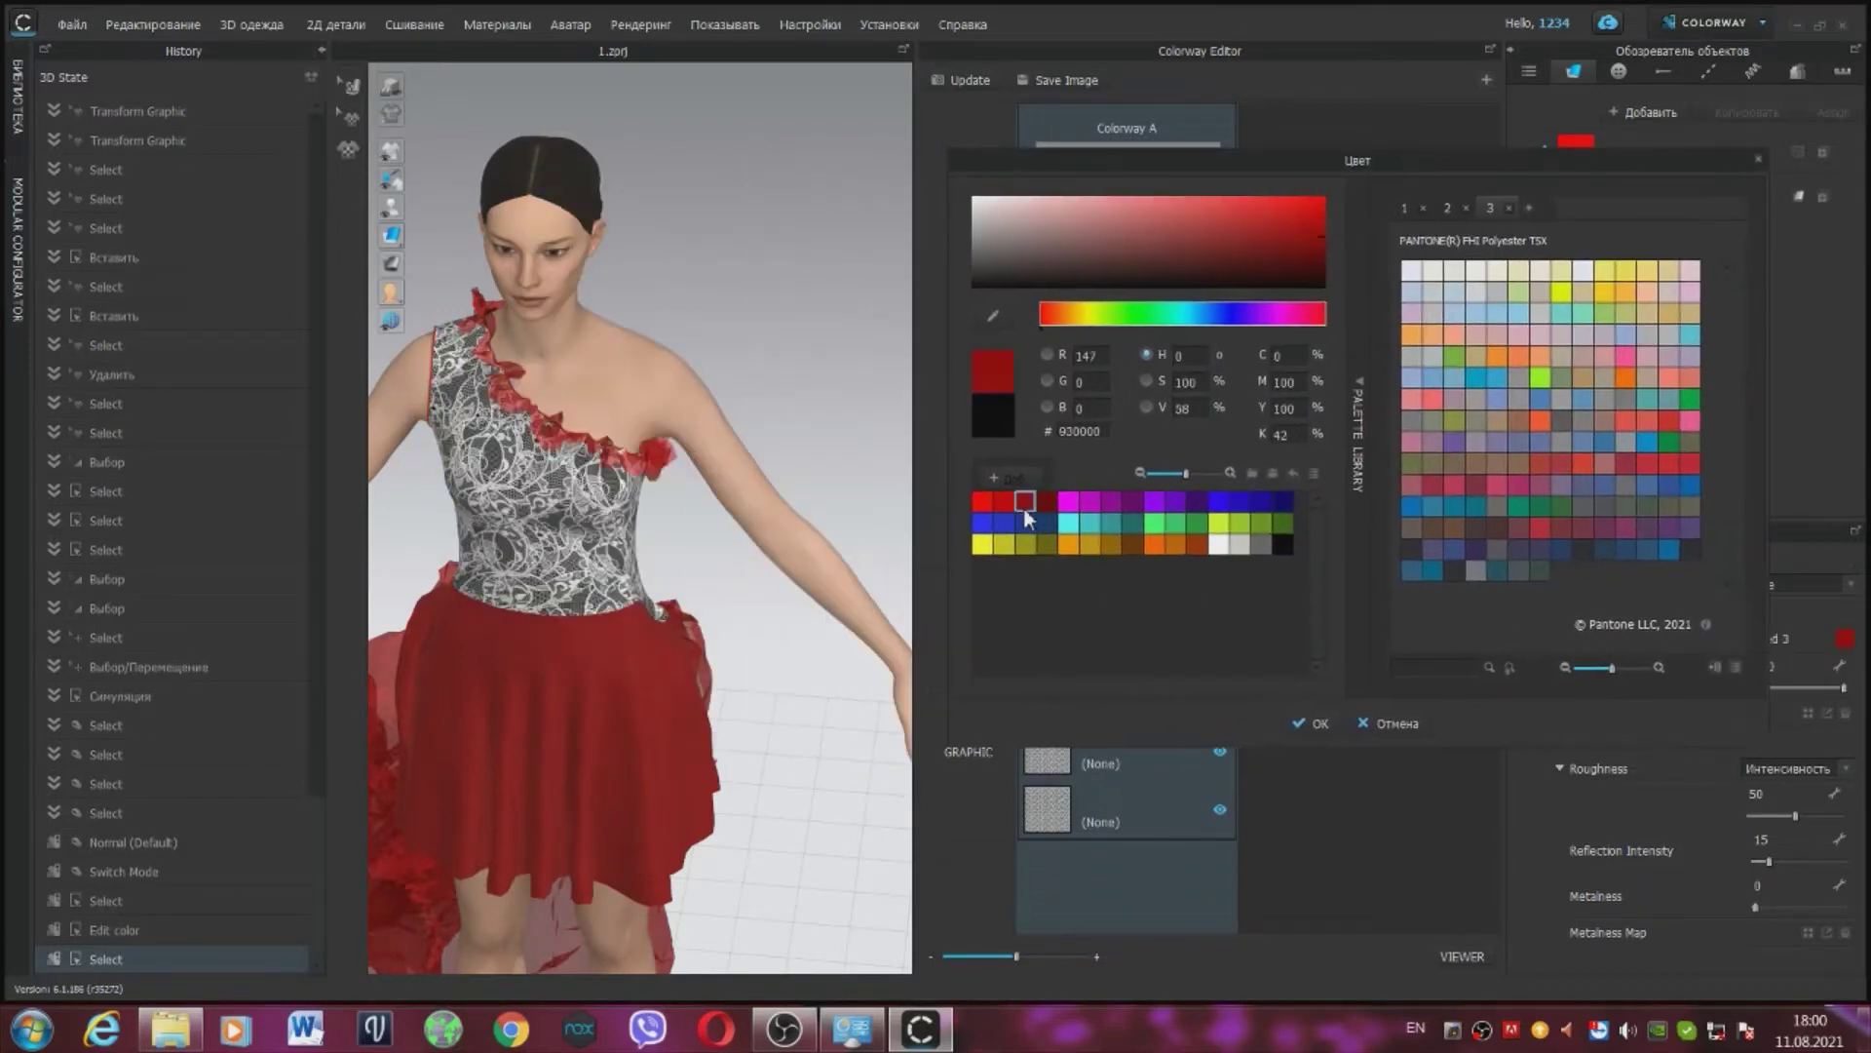
left_click(1046, 501)
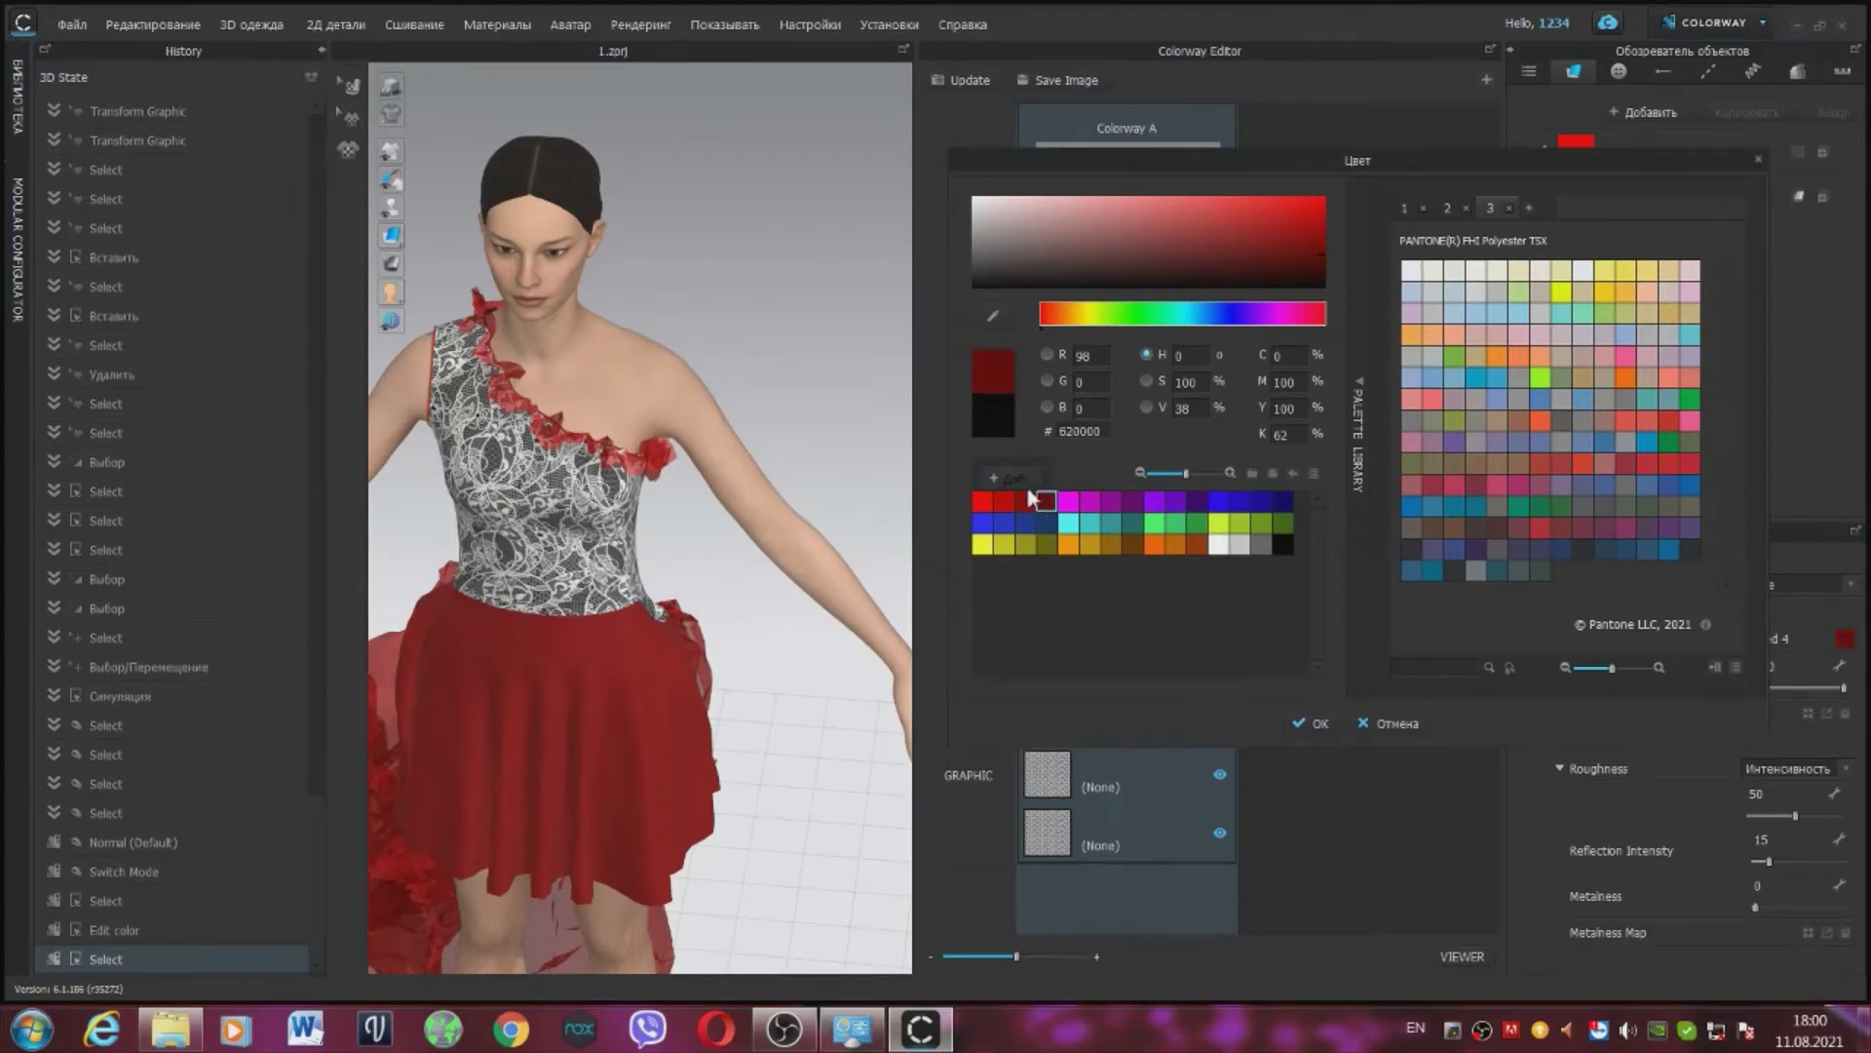
left_click(1023, 501)
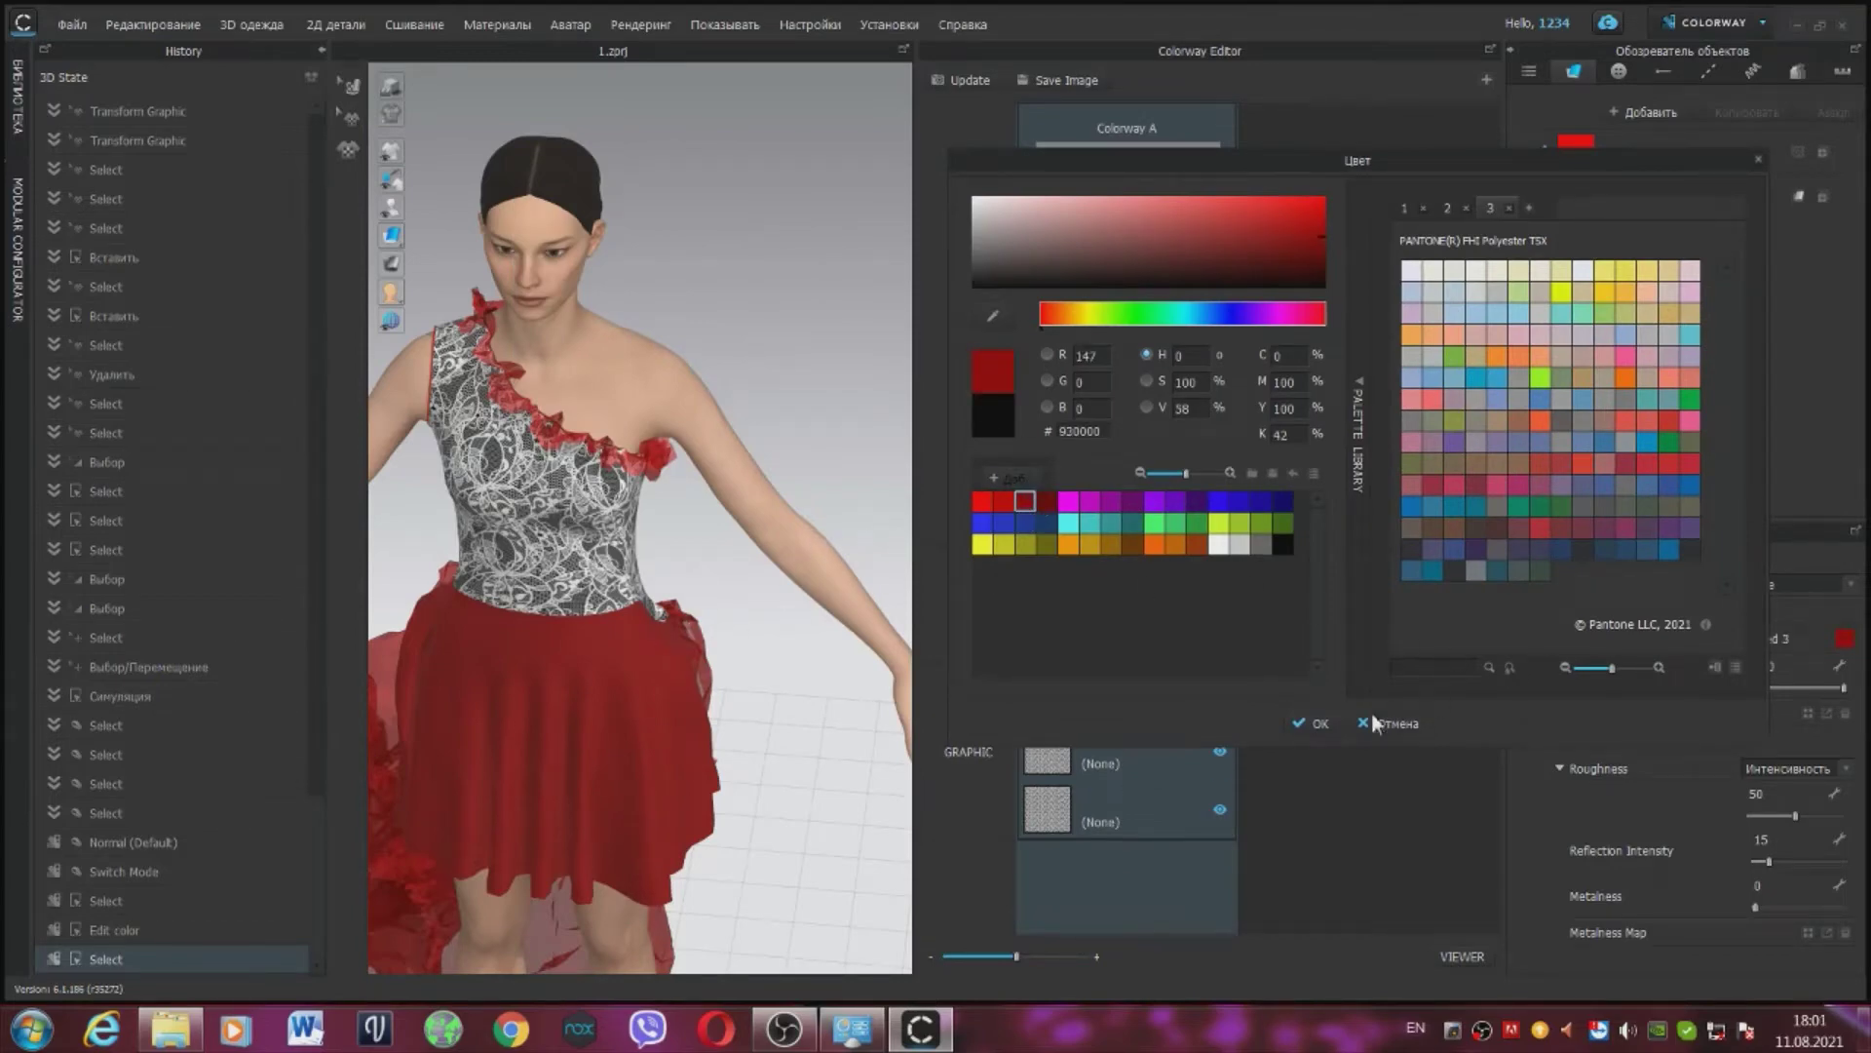
left_click(1312, 723)
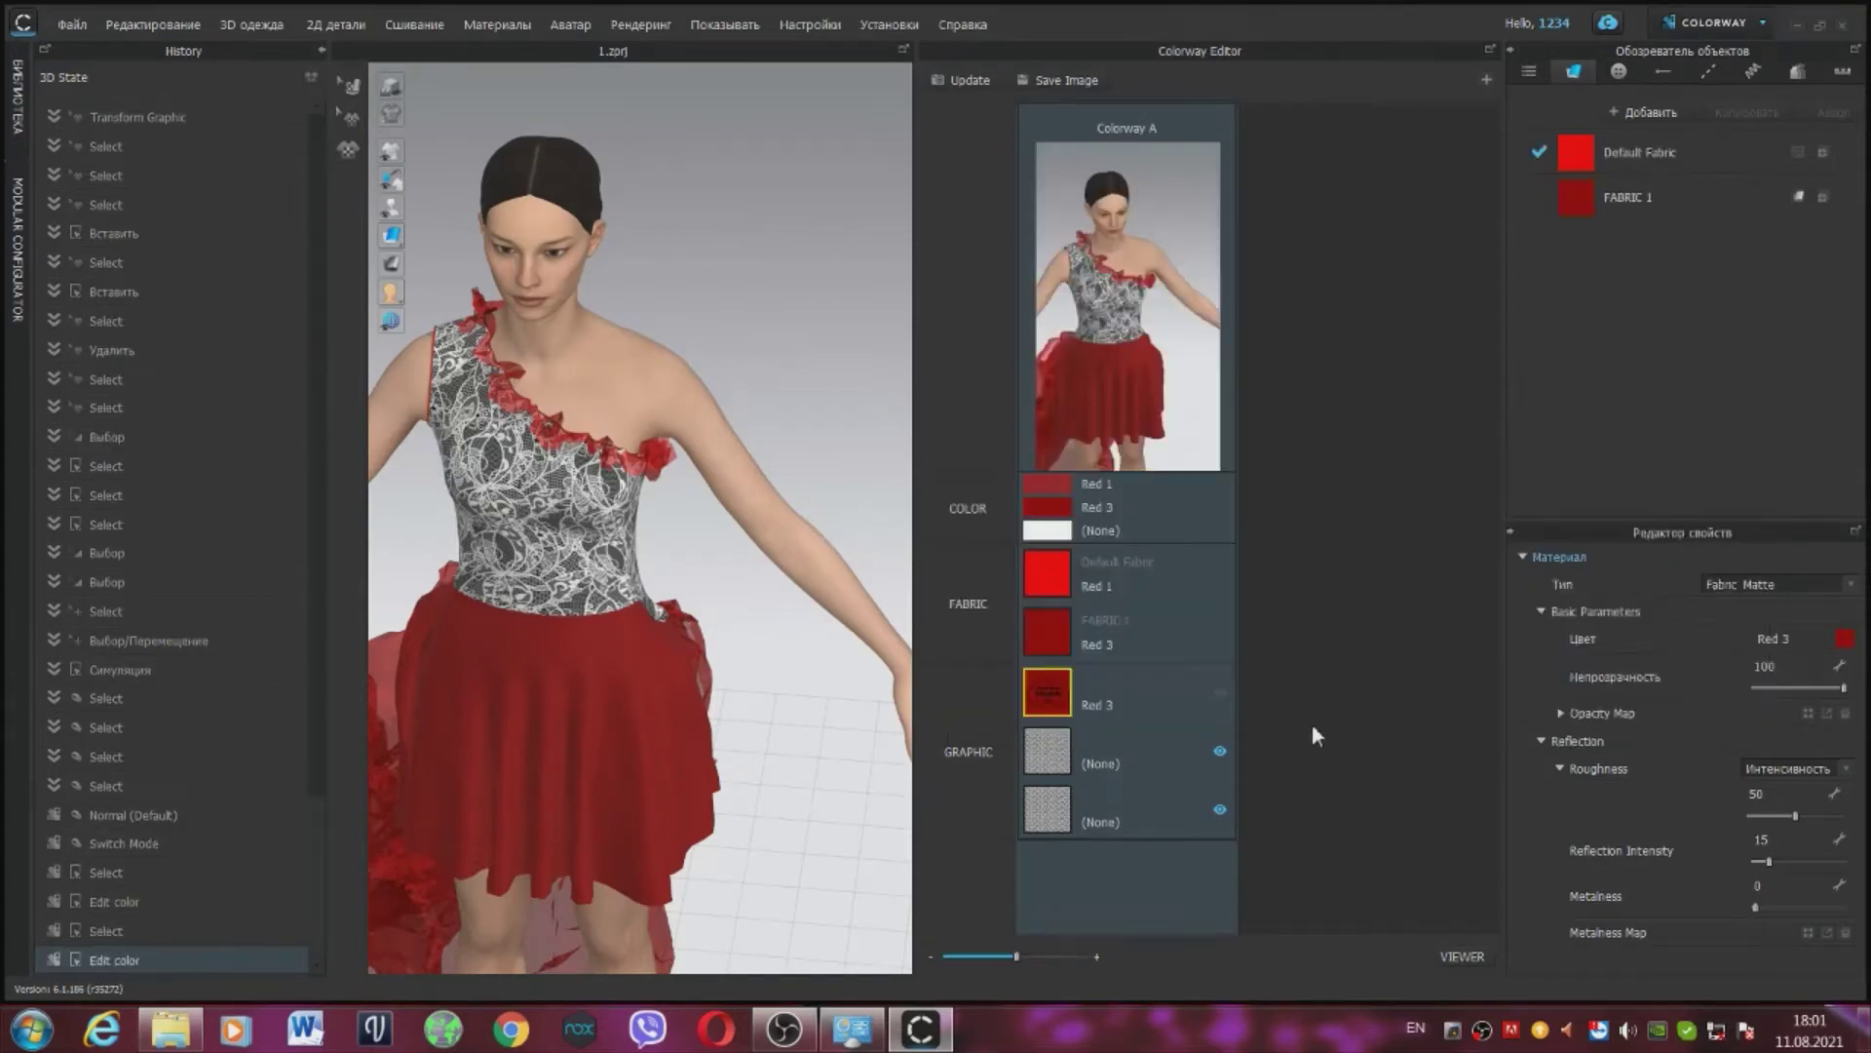
Step: Colour the front bodice's lace graphic dark red, Red 4 (#620000)
left_click(1047, 751)
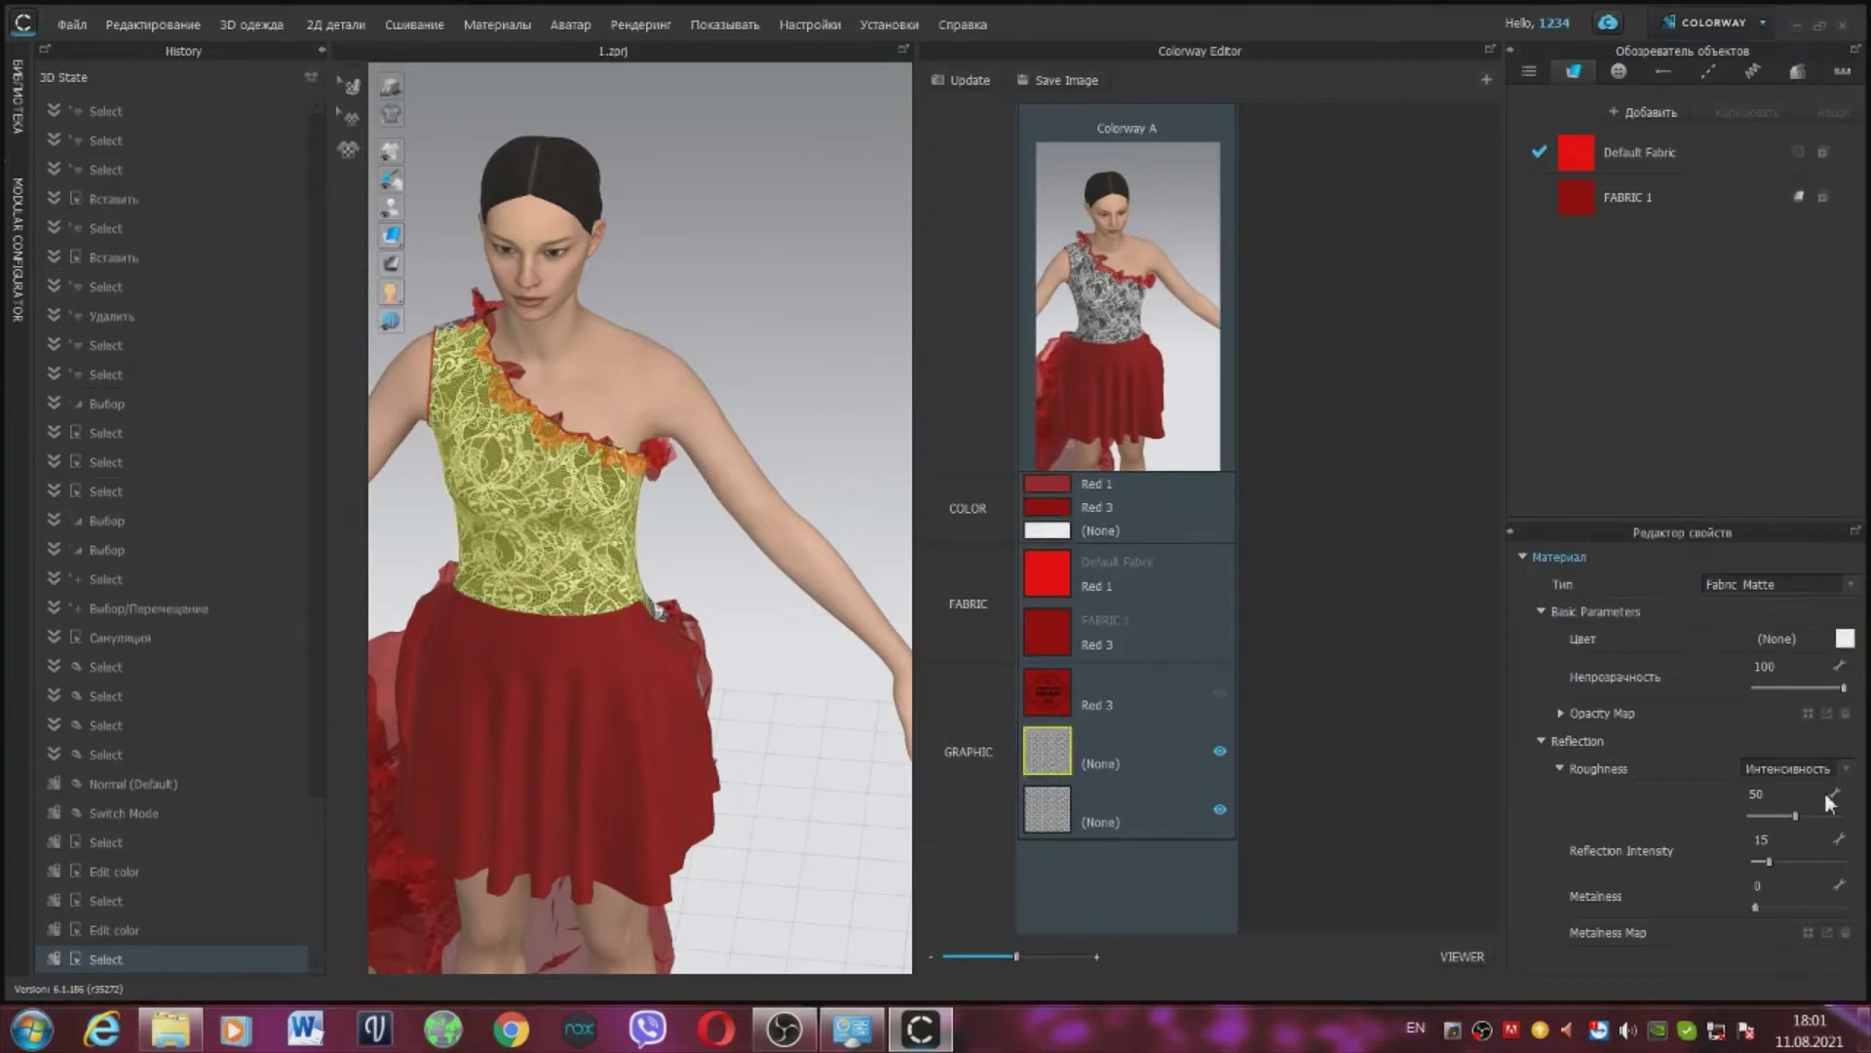
left_click(1845, 645)
left_click_drag(997, 180, 1585, 185)
left_click(1157, 512)
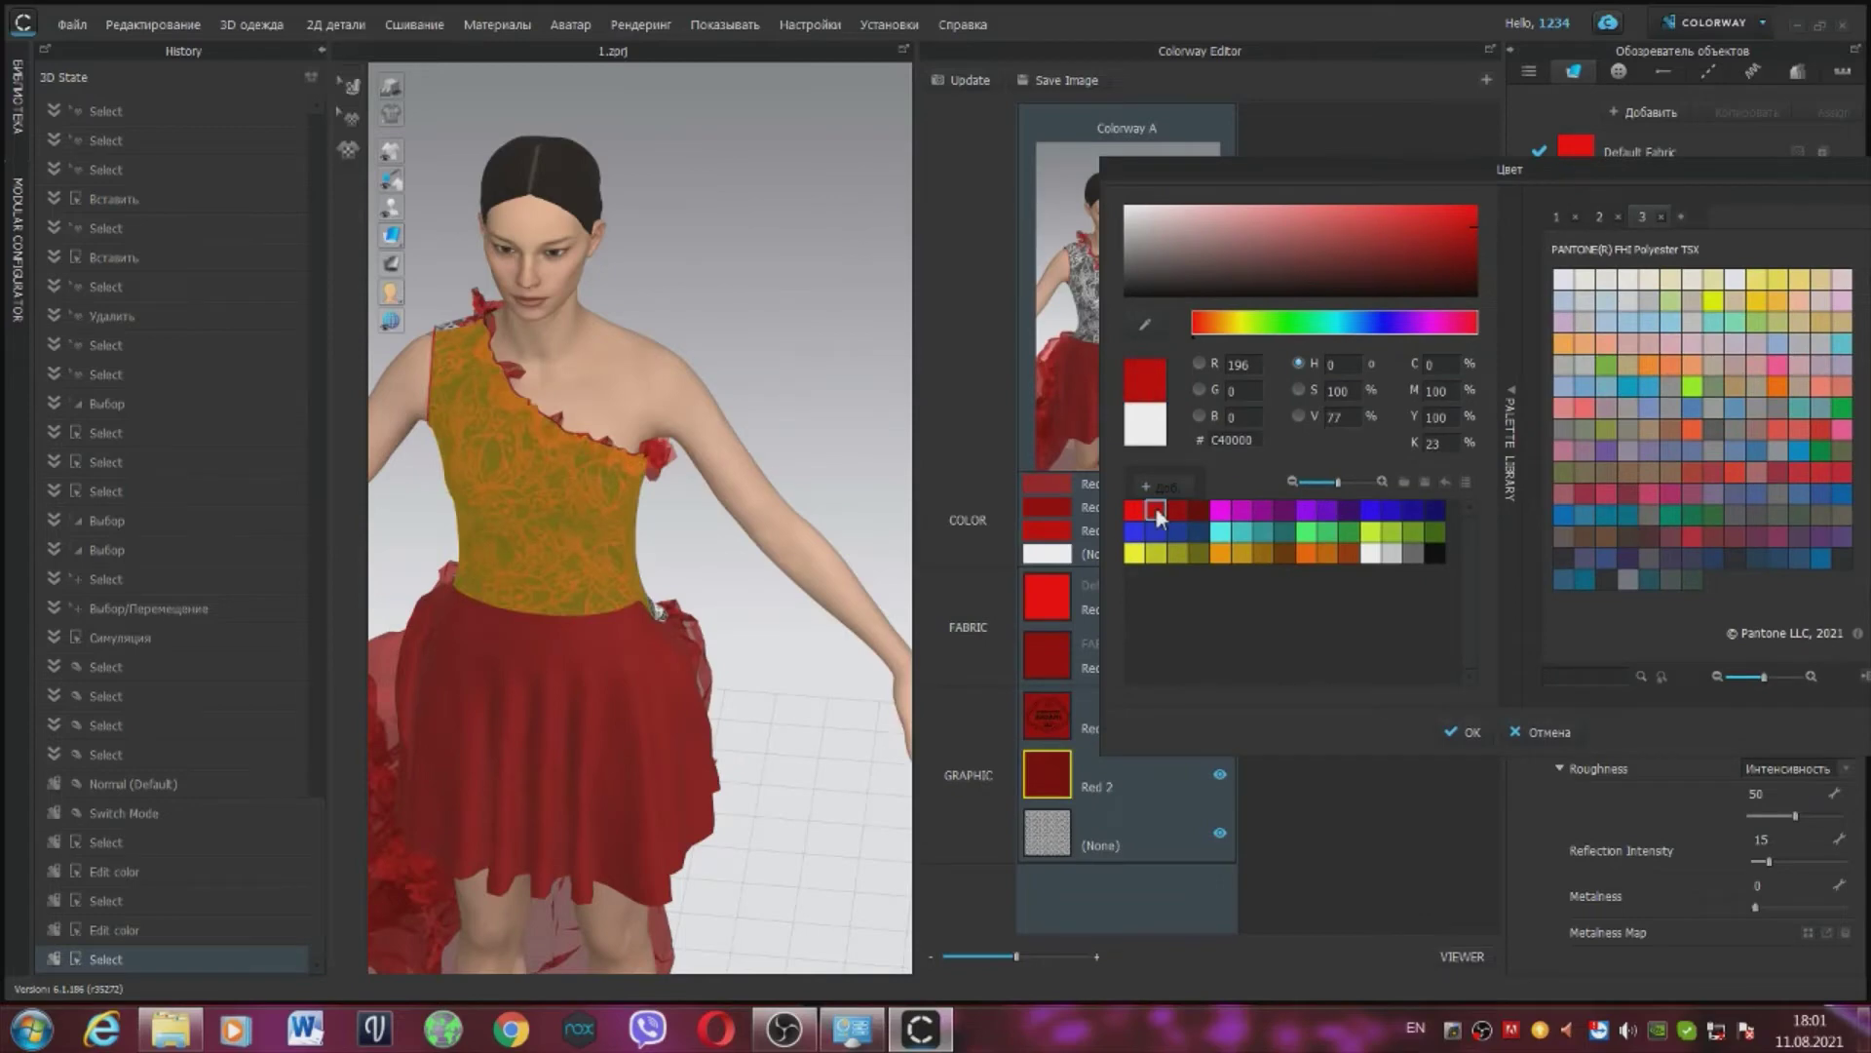
left_click(1198, 510)
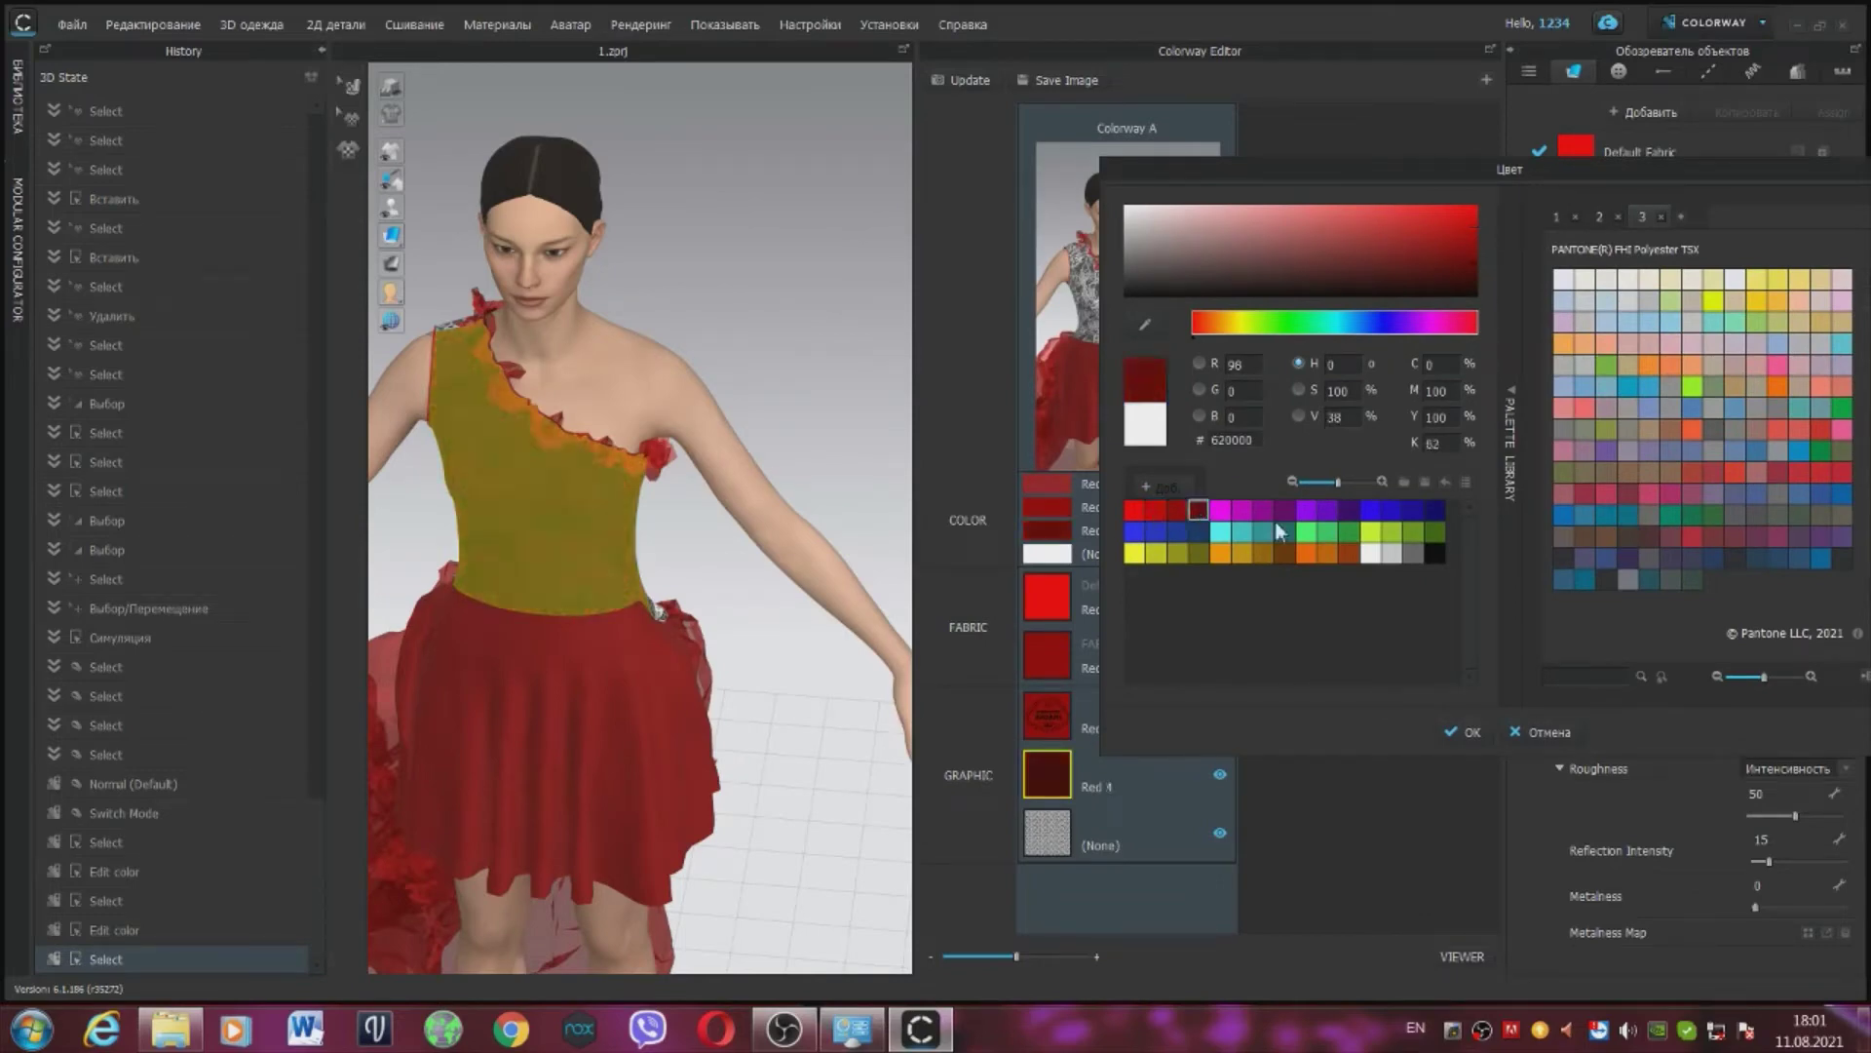
left_click(1470, 732)
left_click(731, 626)
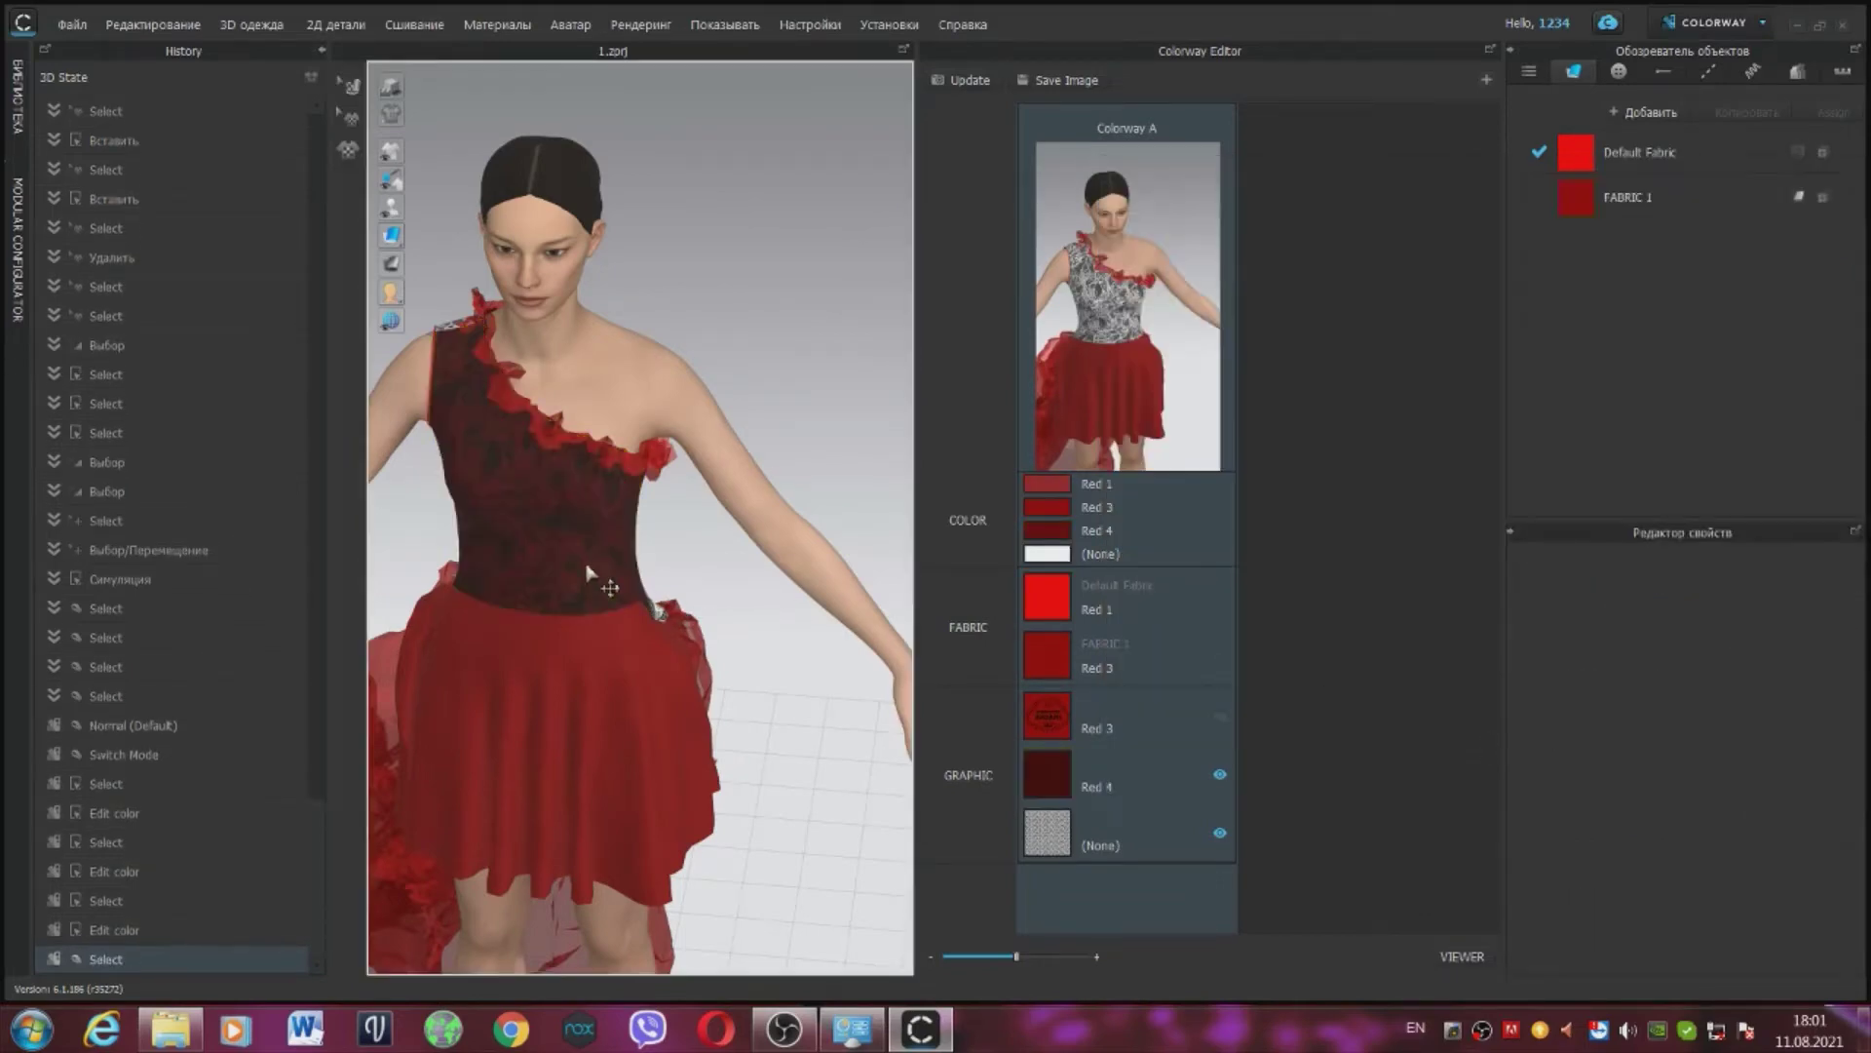
Step: Colour the back bodice's lace graphic bright red, Red 1 (#F50000), and check the dress from behind
left_click(1052, 554)
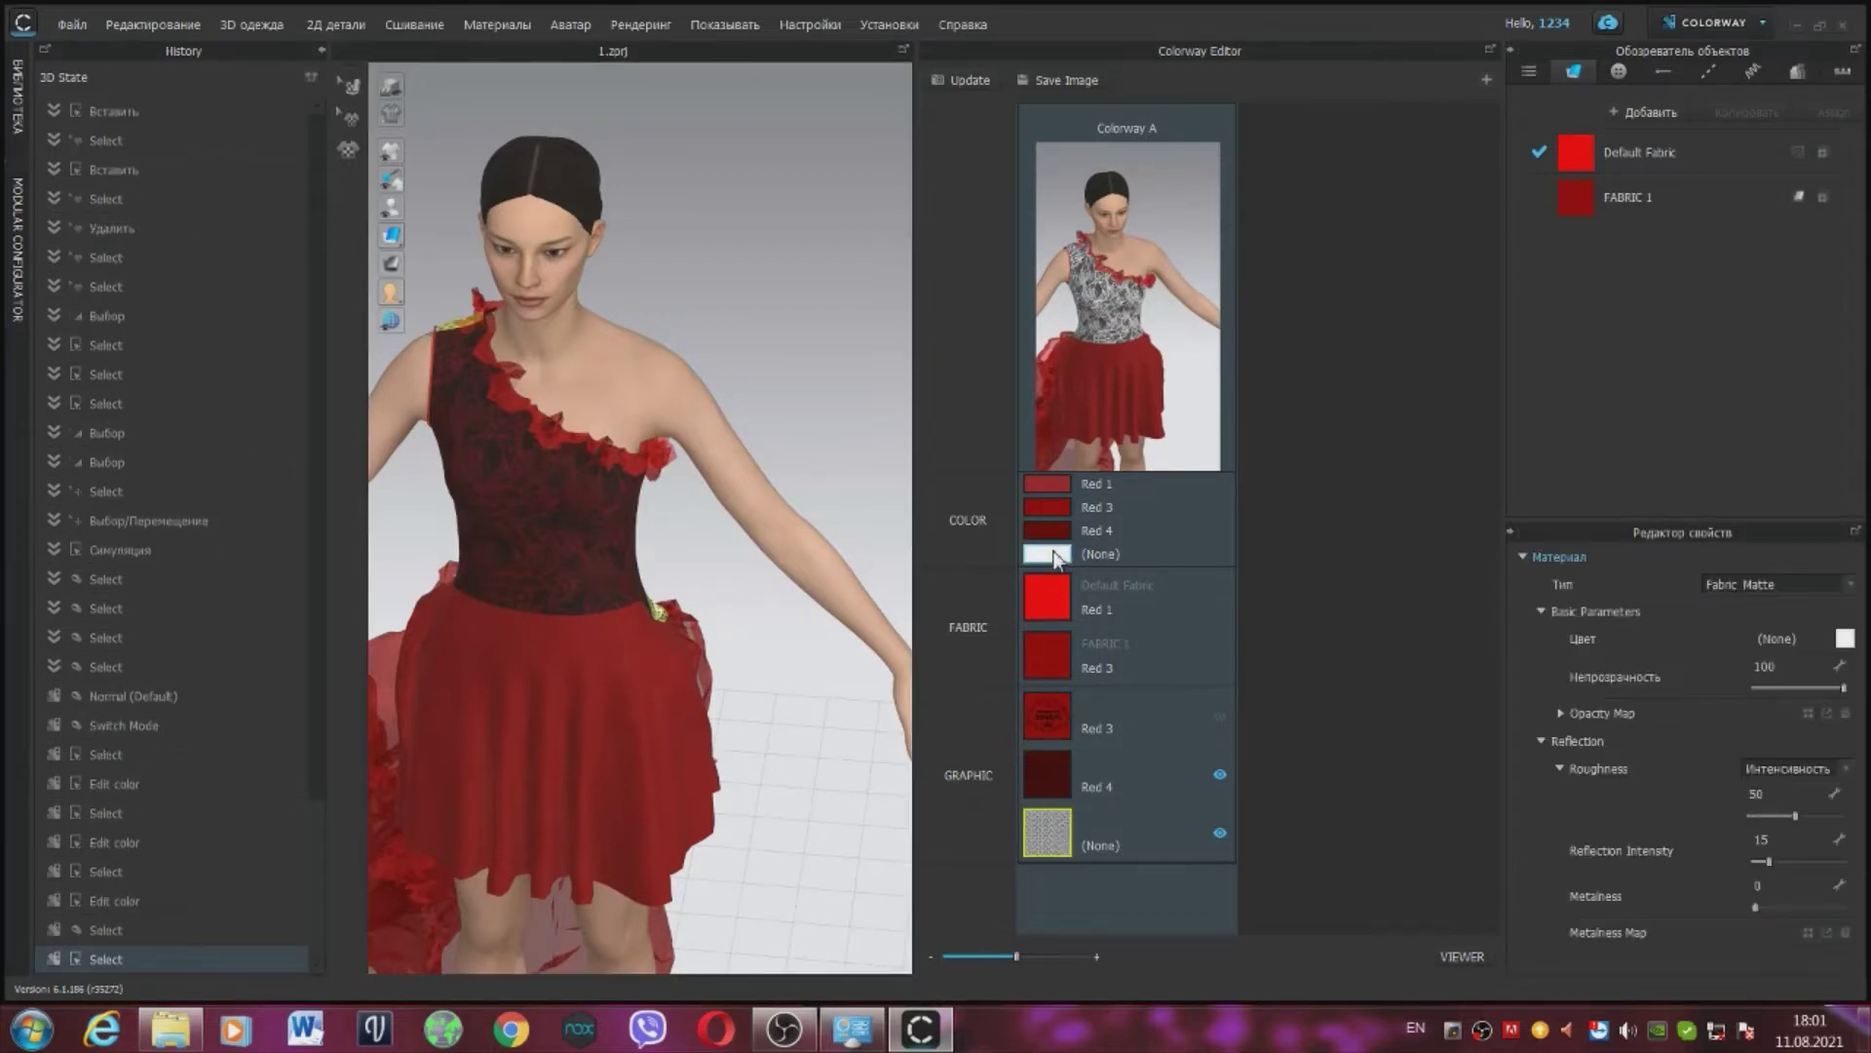
left_click(1844, 640)
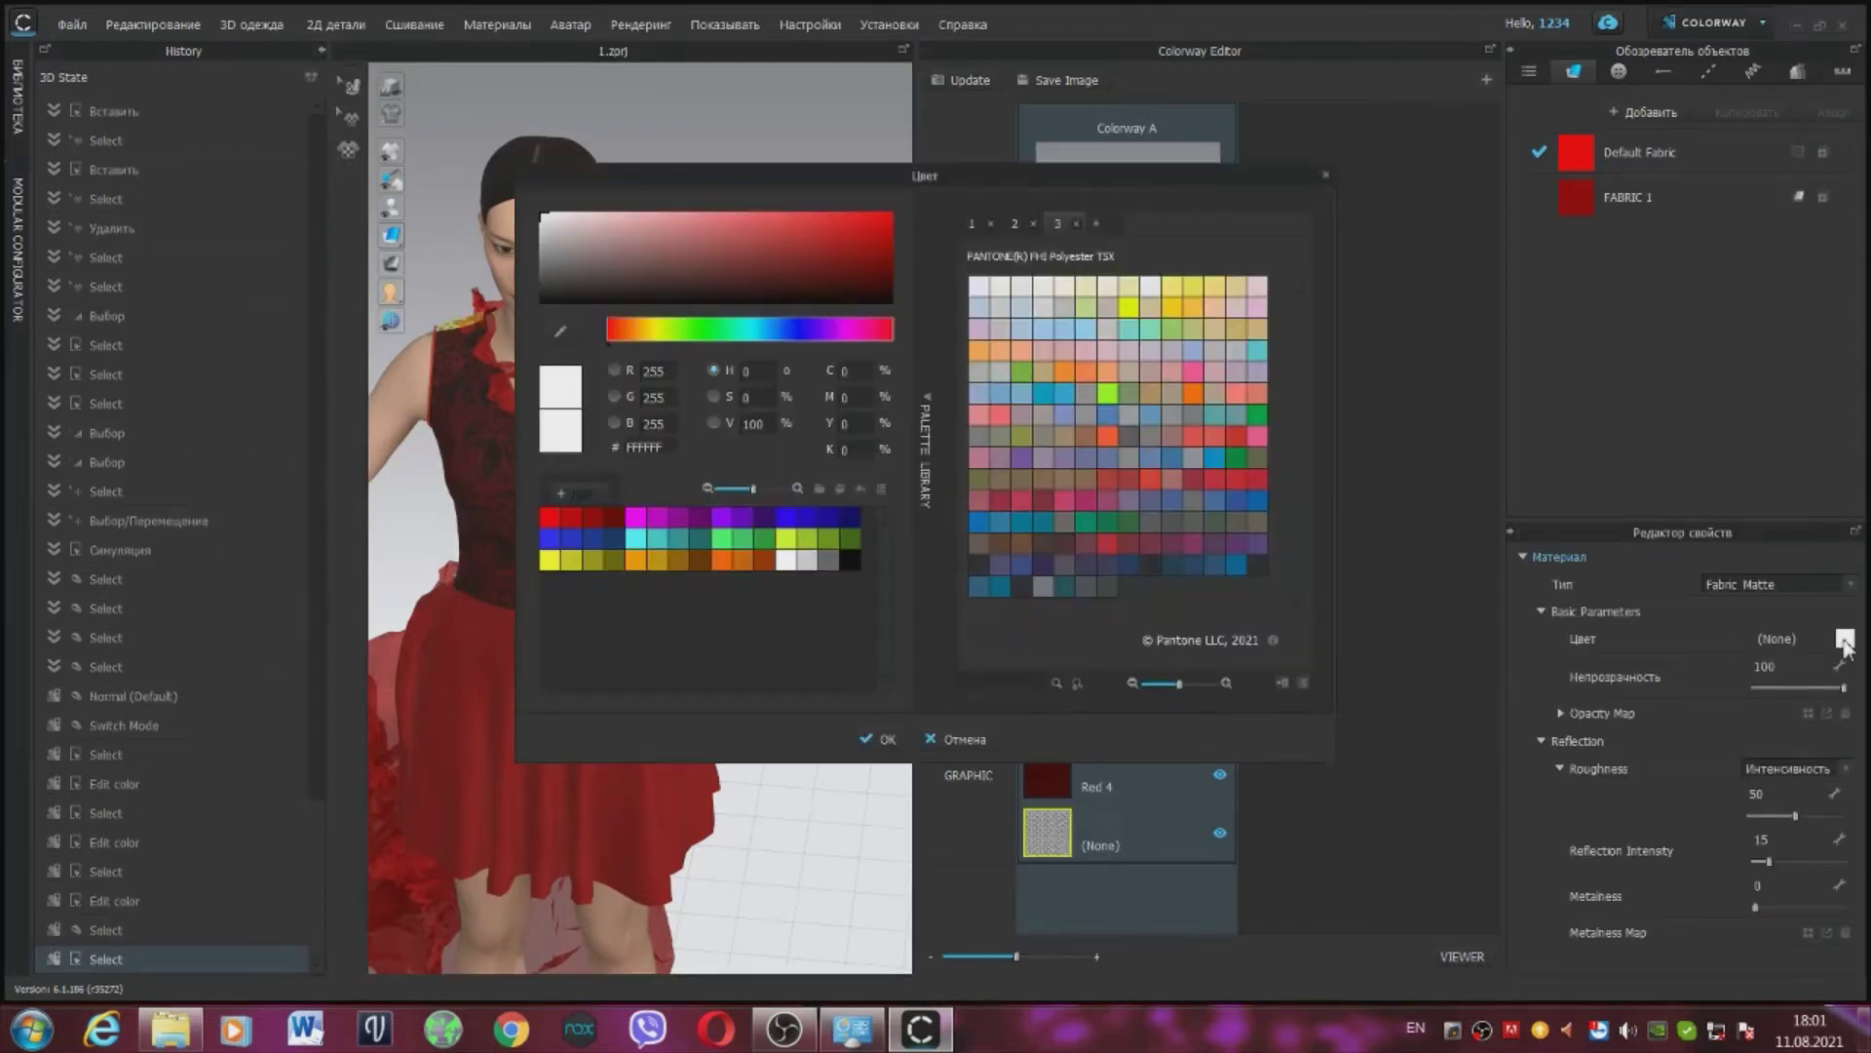
left_click_drag(951, 183, 1411, 149)
left_click(1010, 483)
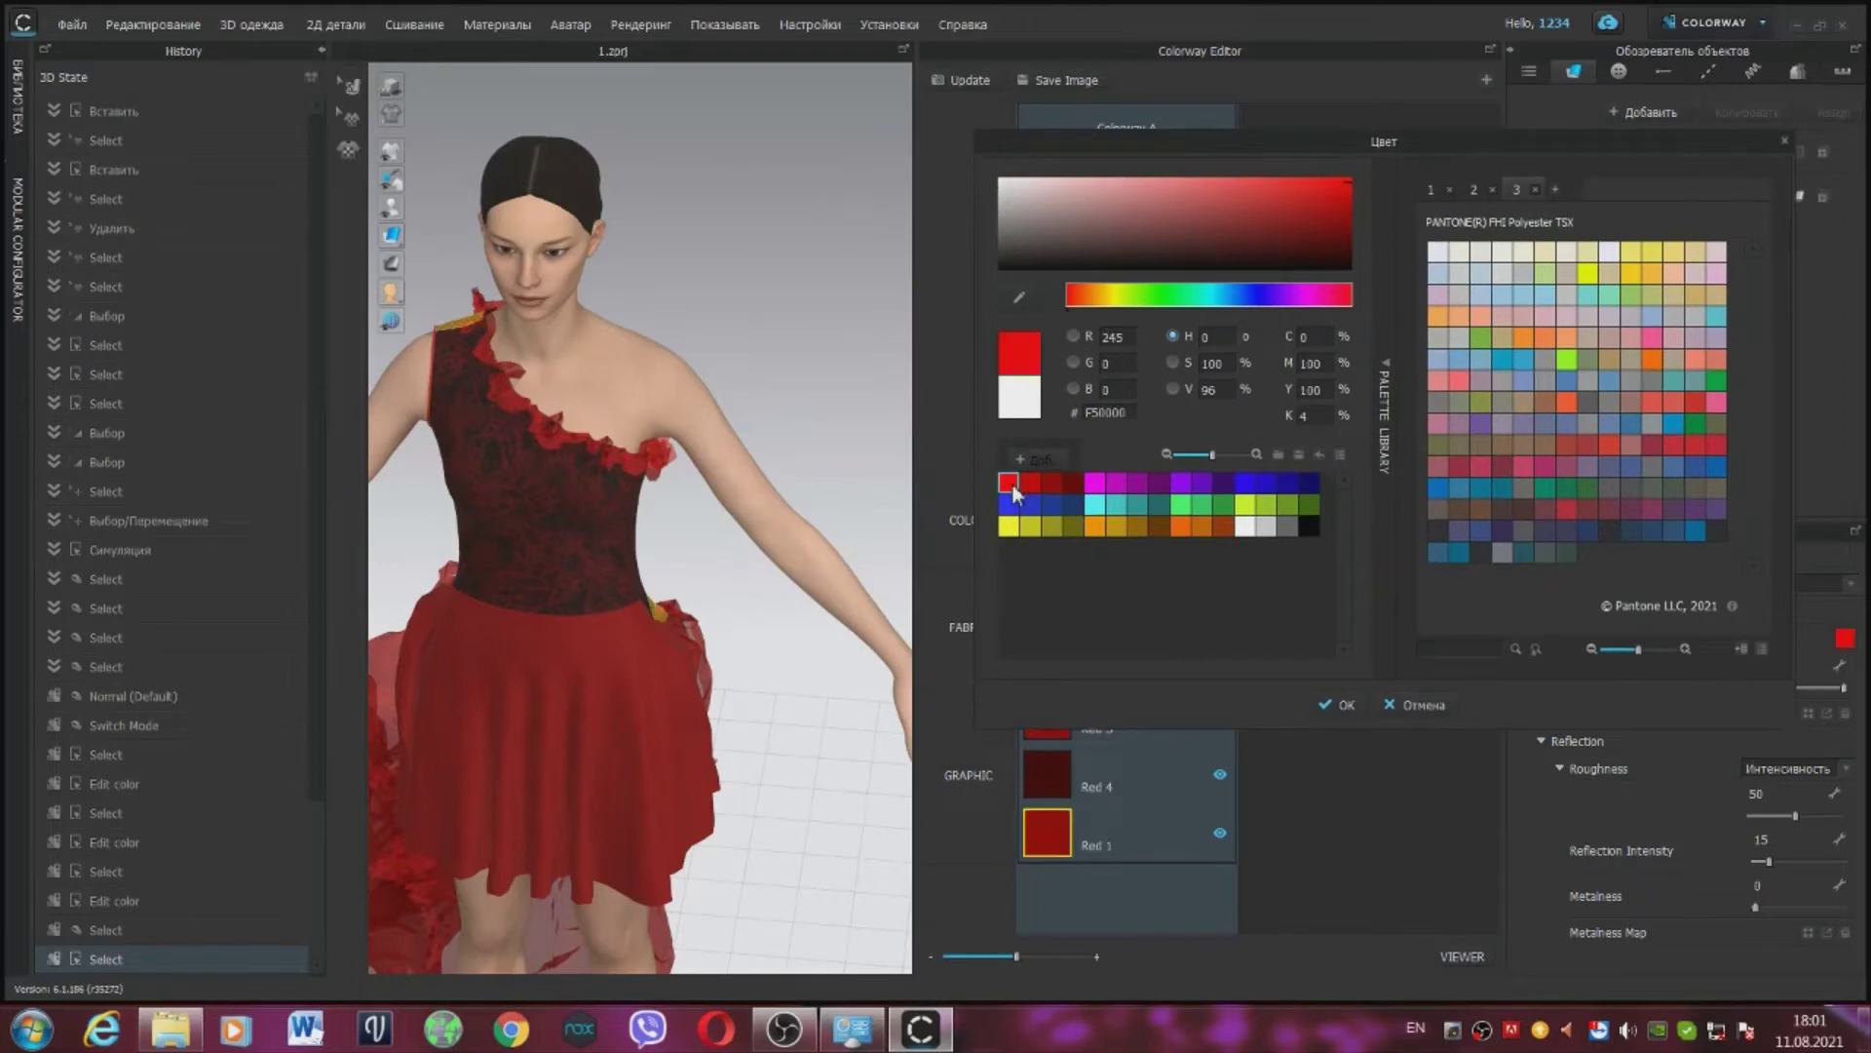
left_click(1346, 707)
right_click_drag(835, 531, 759, 568)
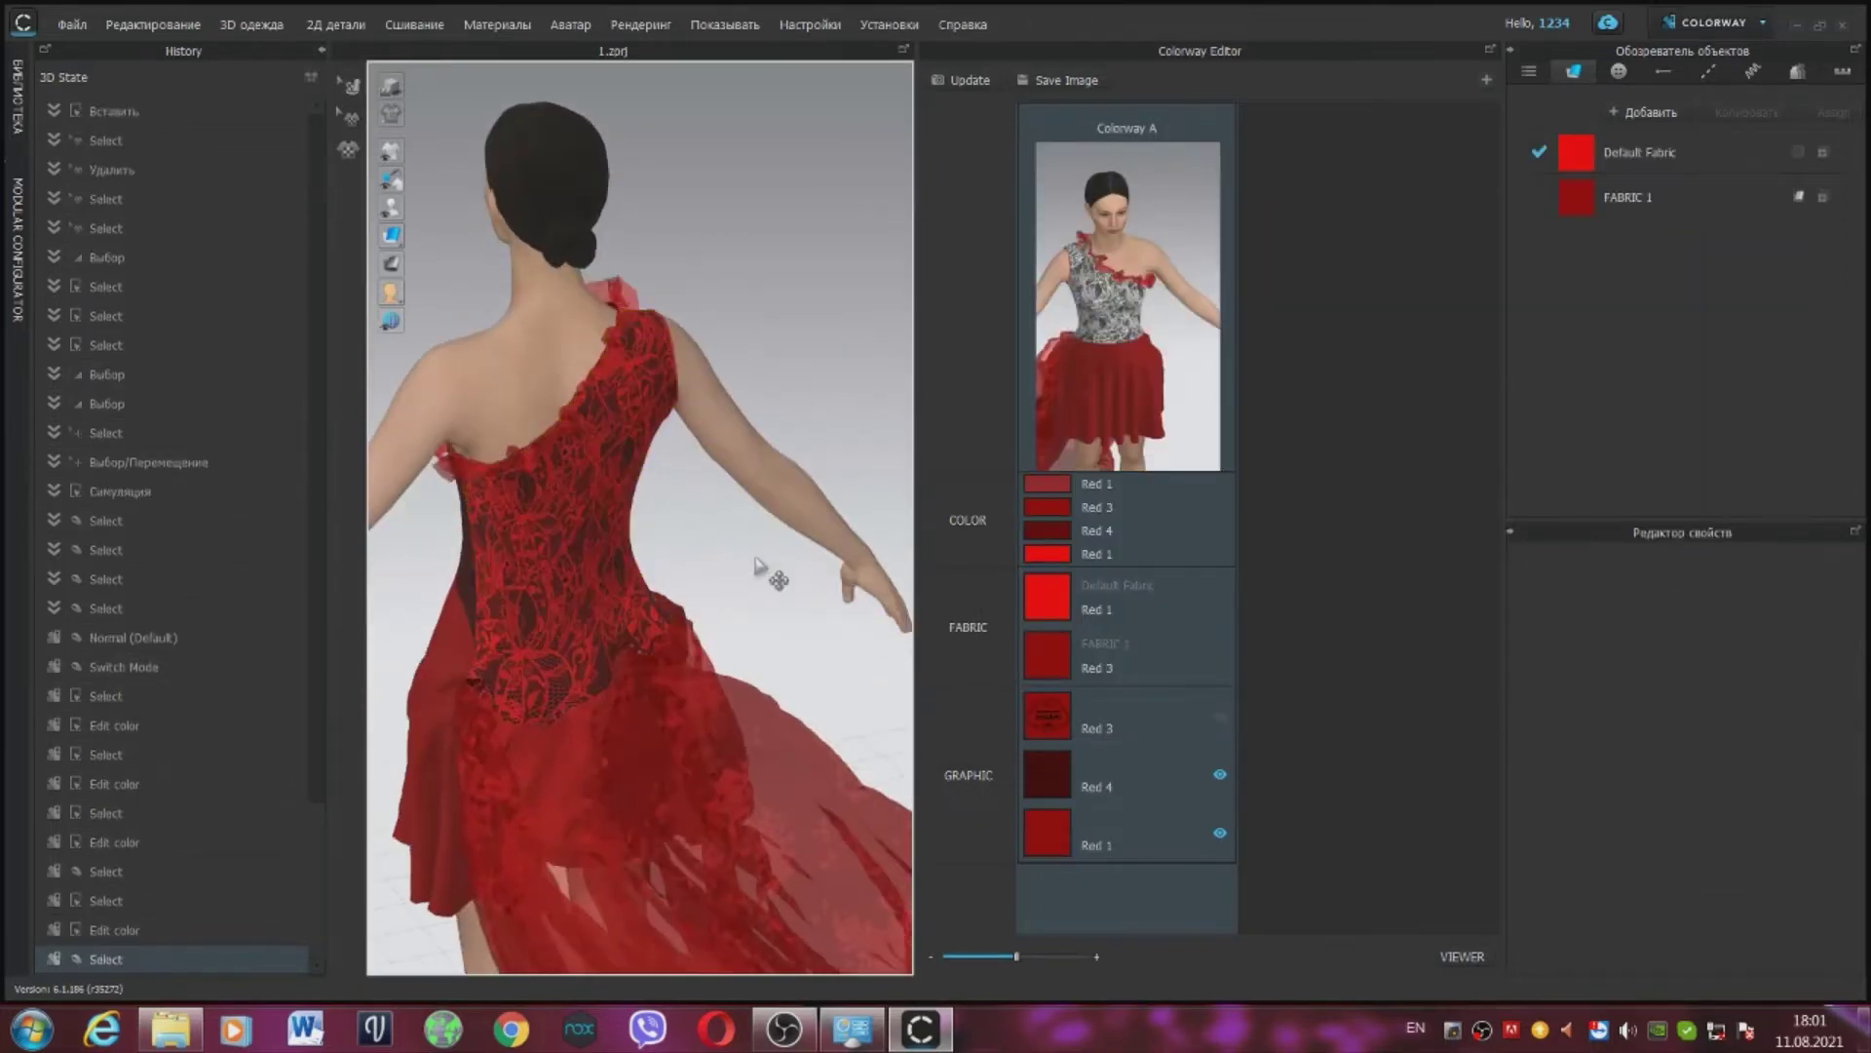
right_click_drag(559, 552, 481, 499)
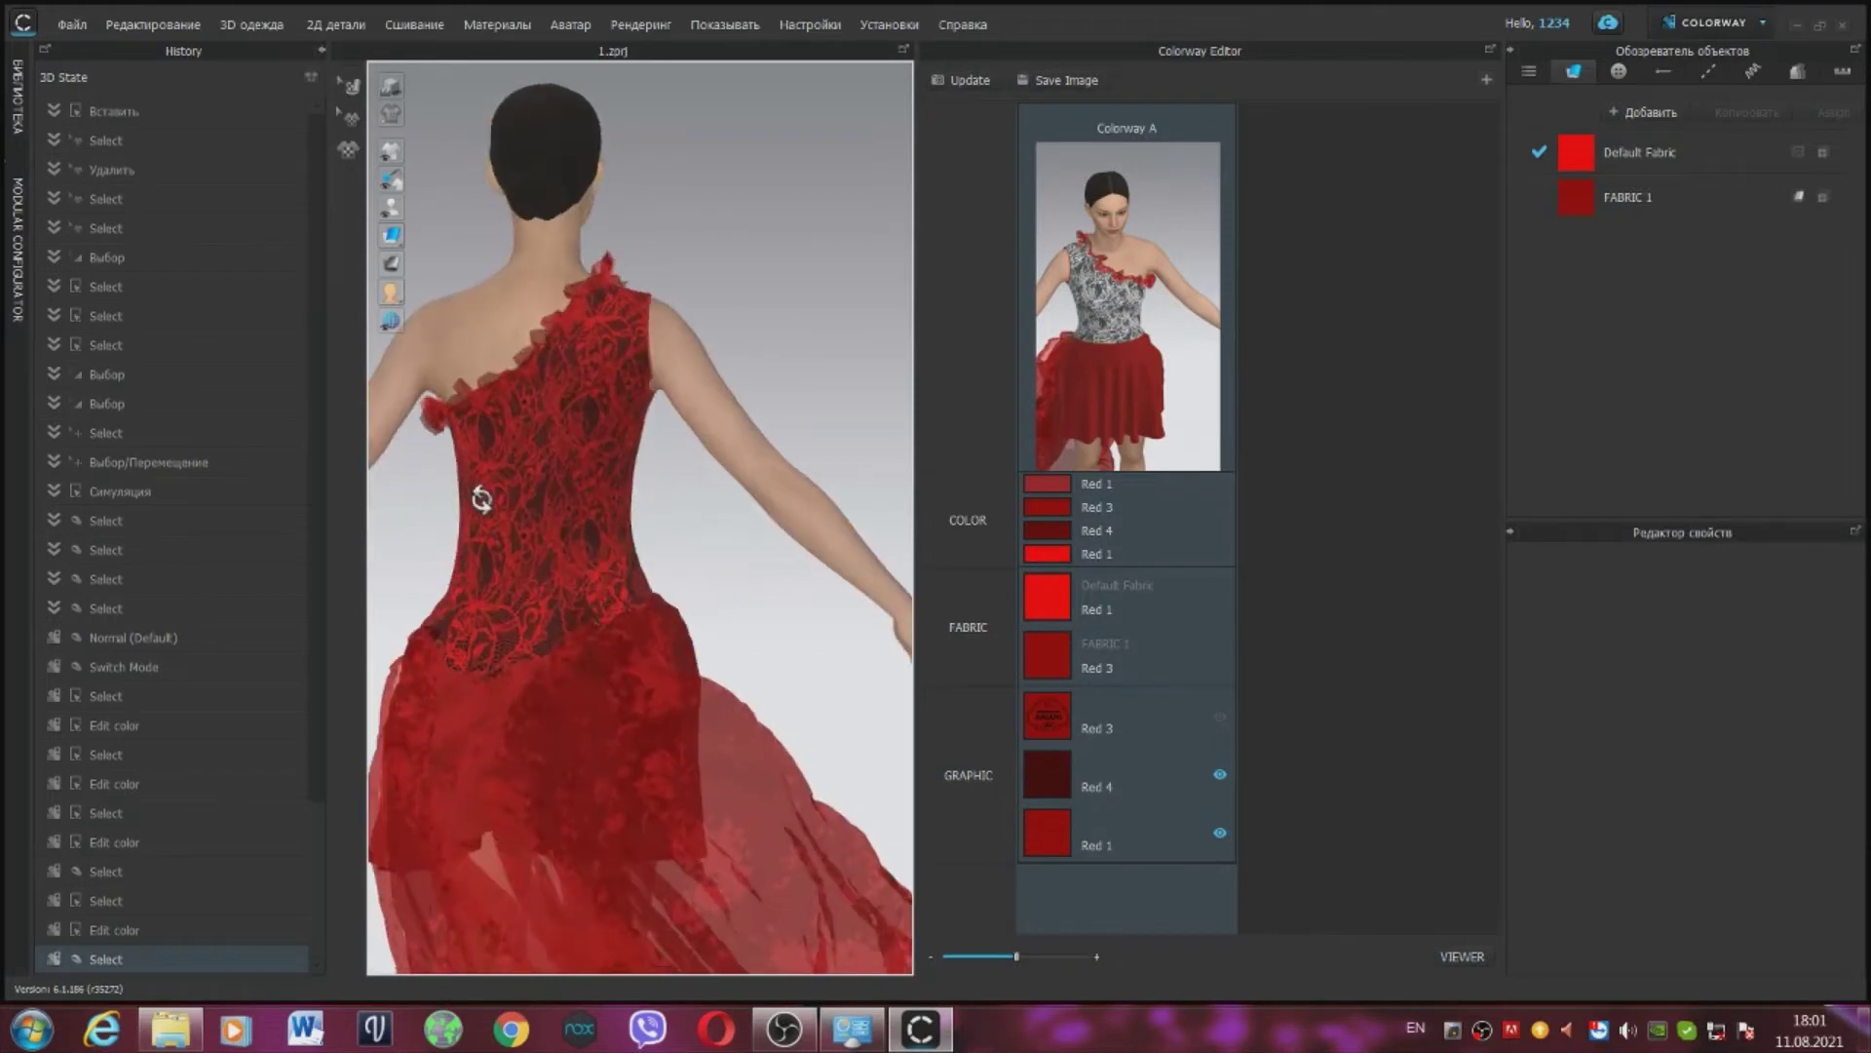
Step: Copy the back lace's colour code F50000 and apply it to the front bodice's lace graphic
left_click(1050, 836)
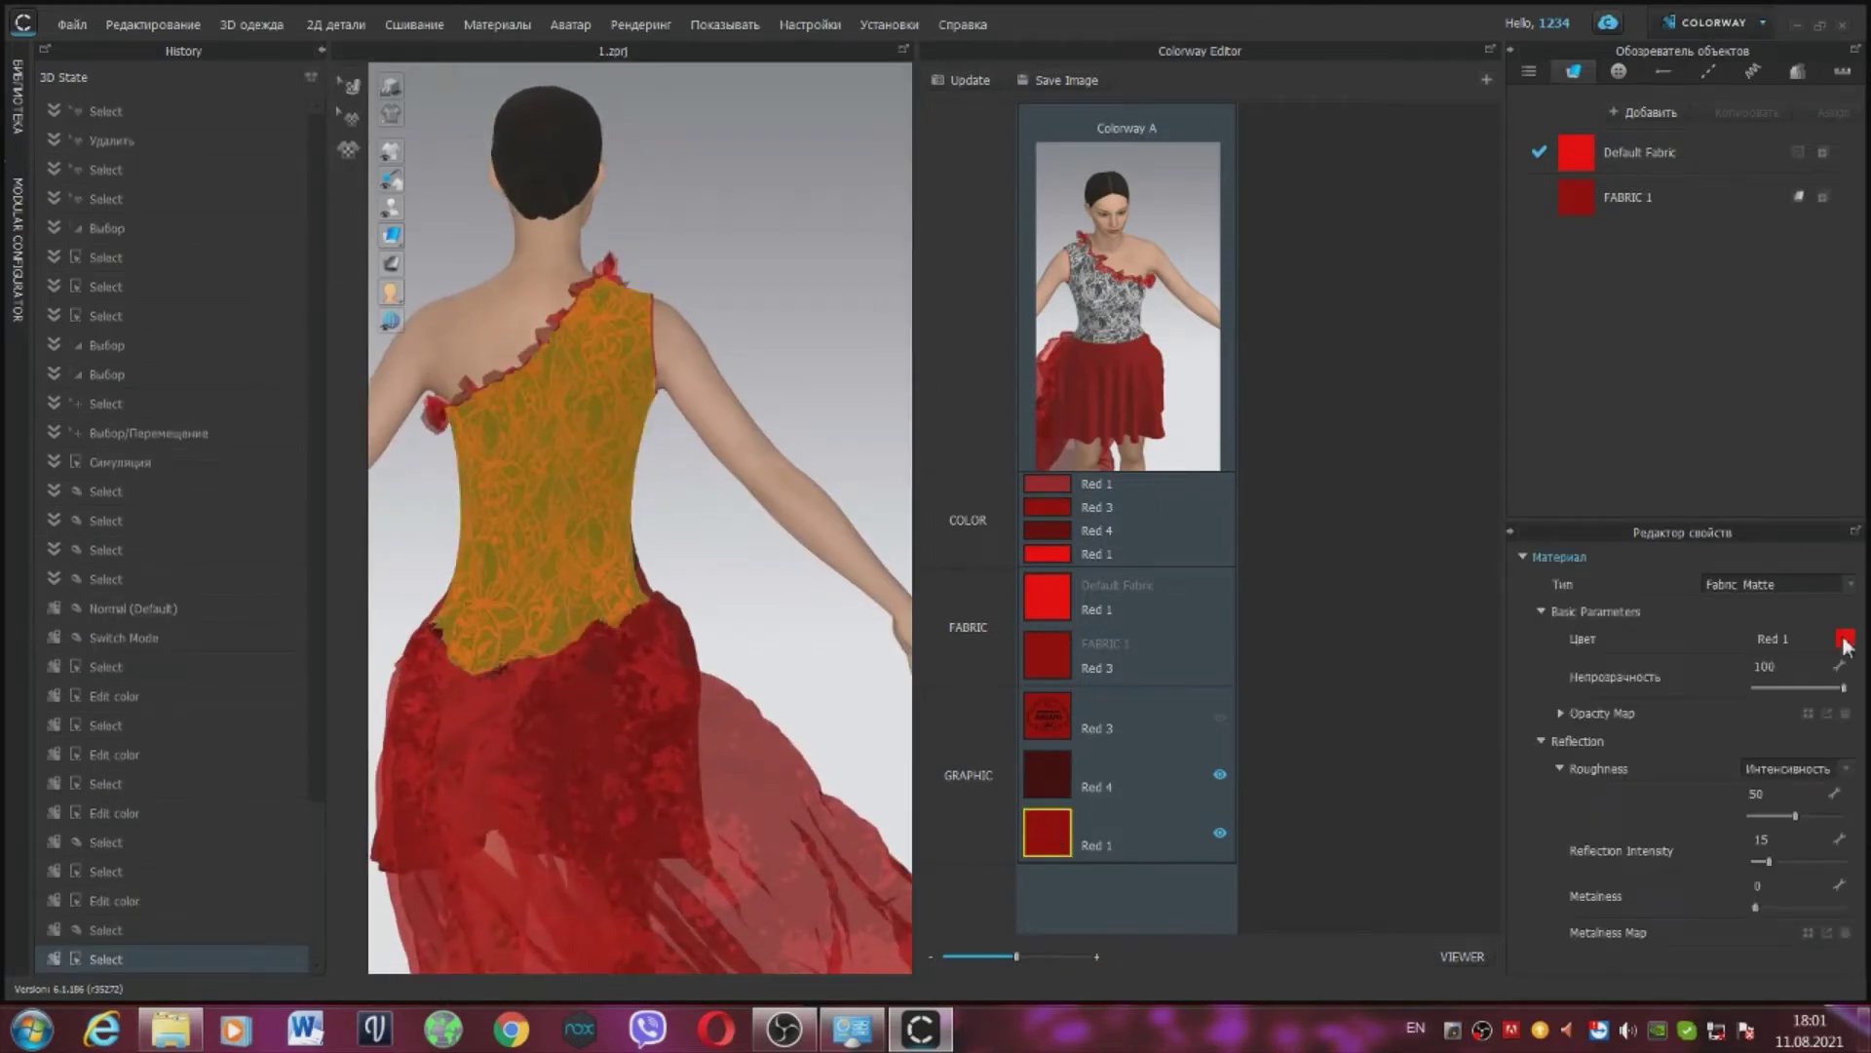
left_click(1844, 639)
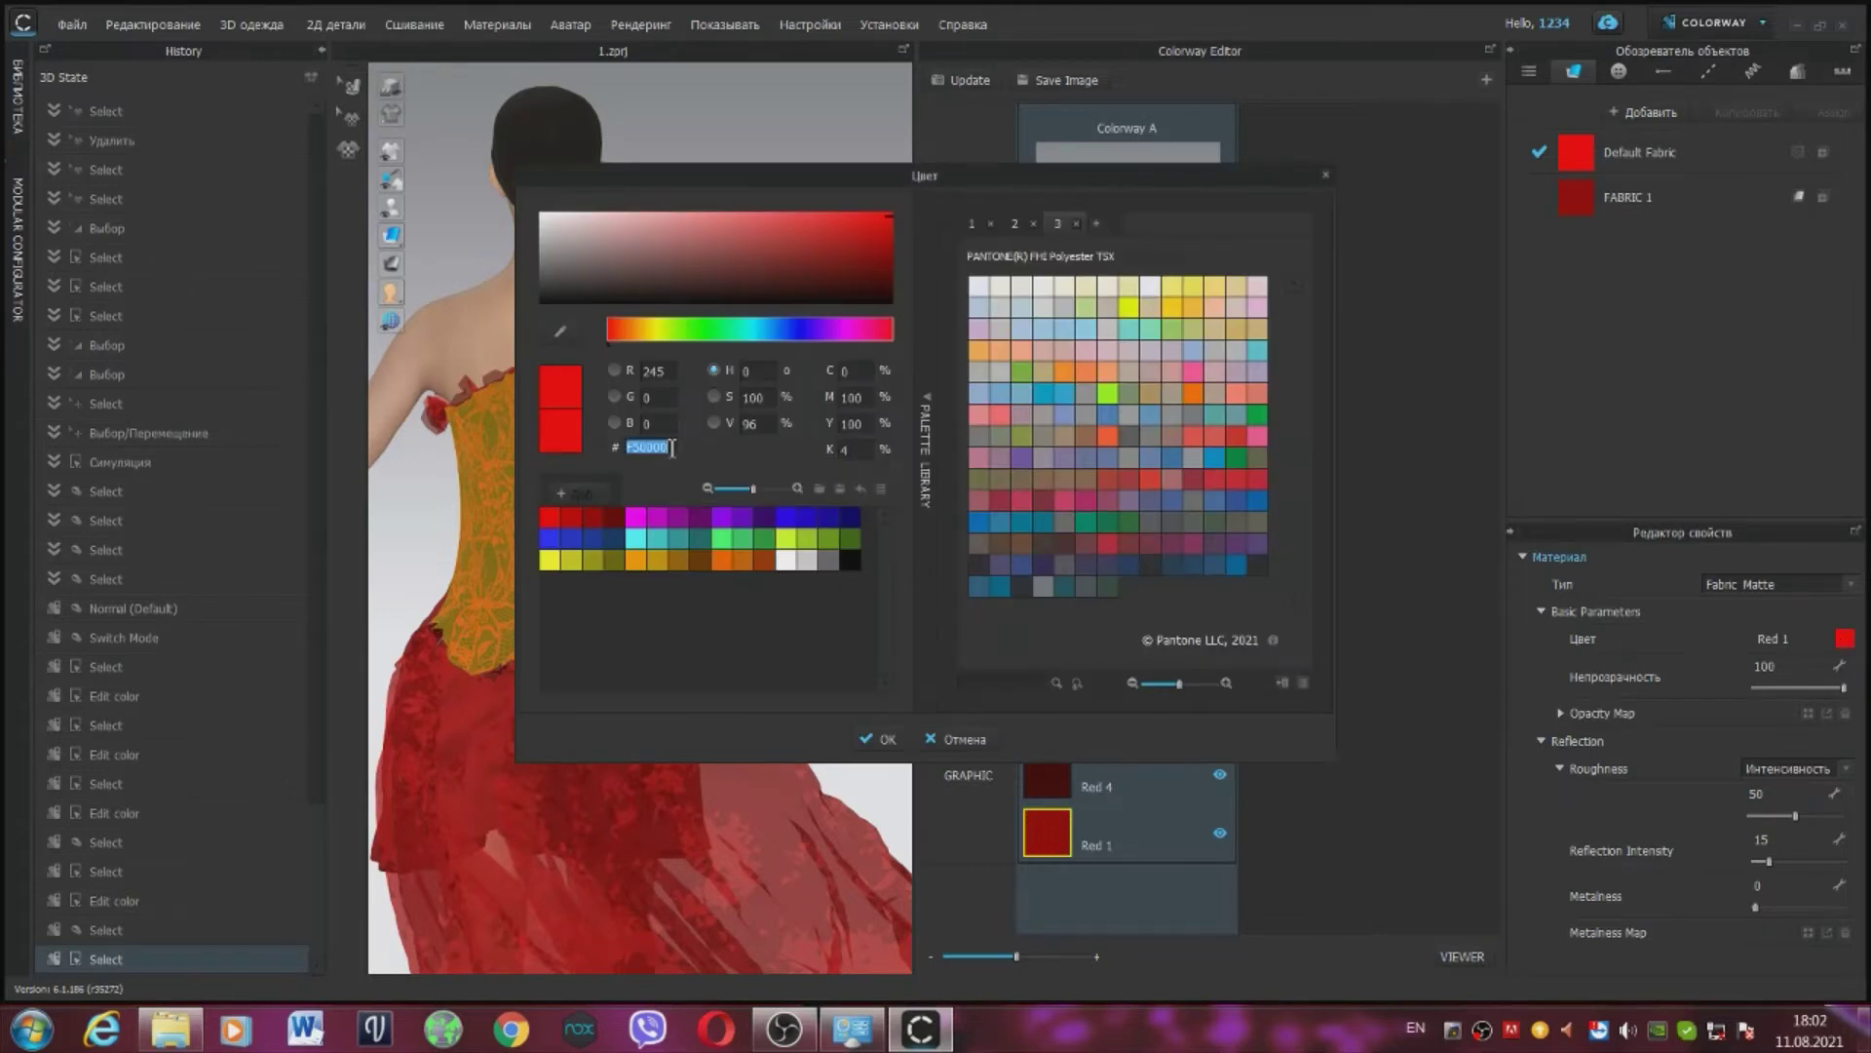
left_click(975, 740)
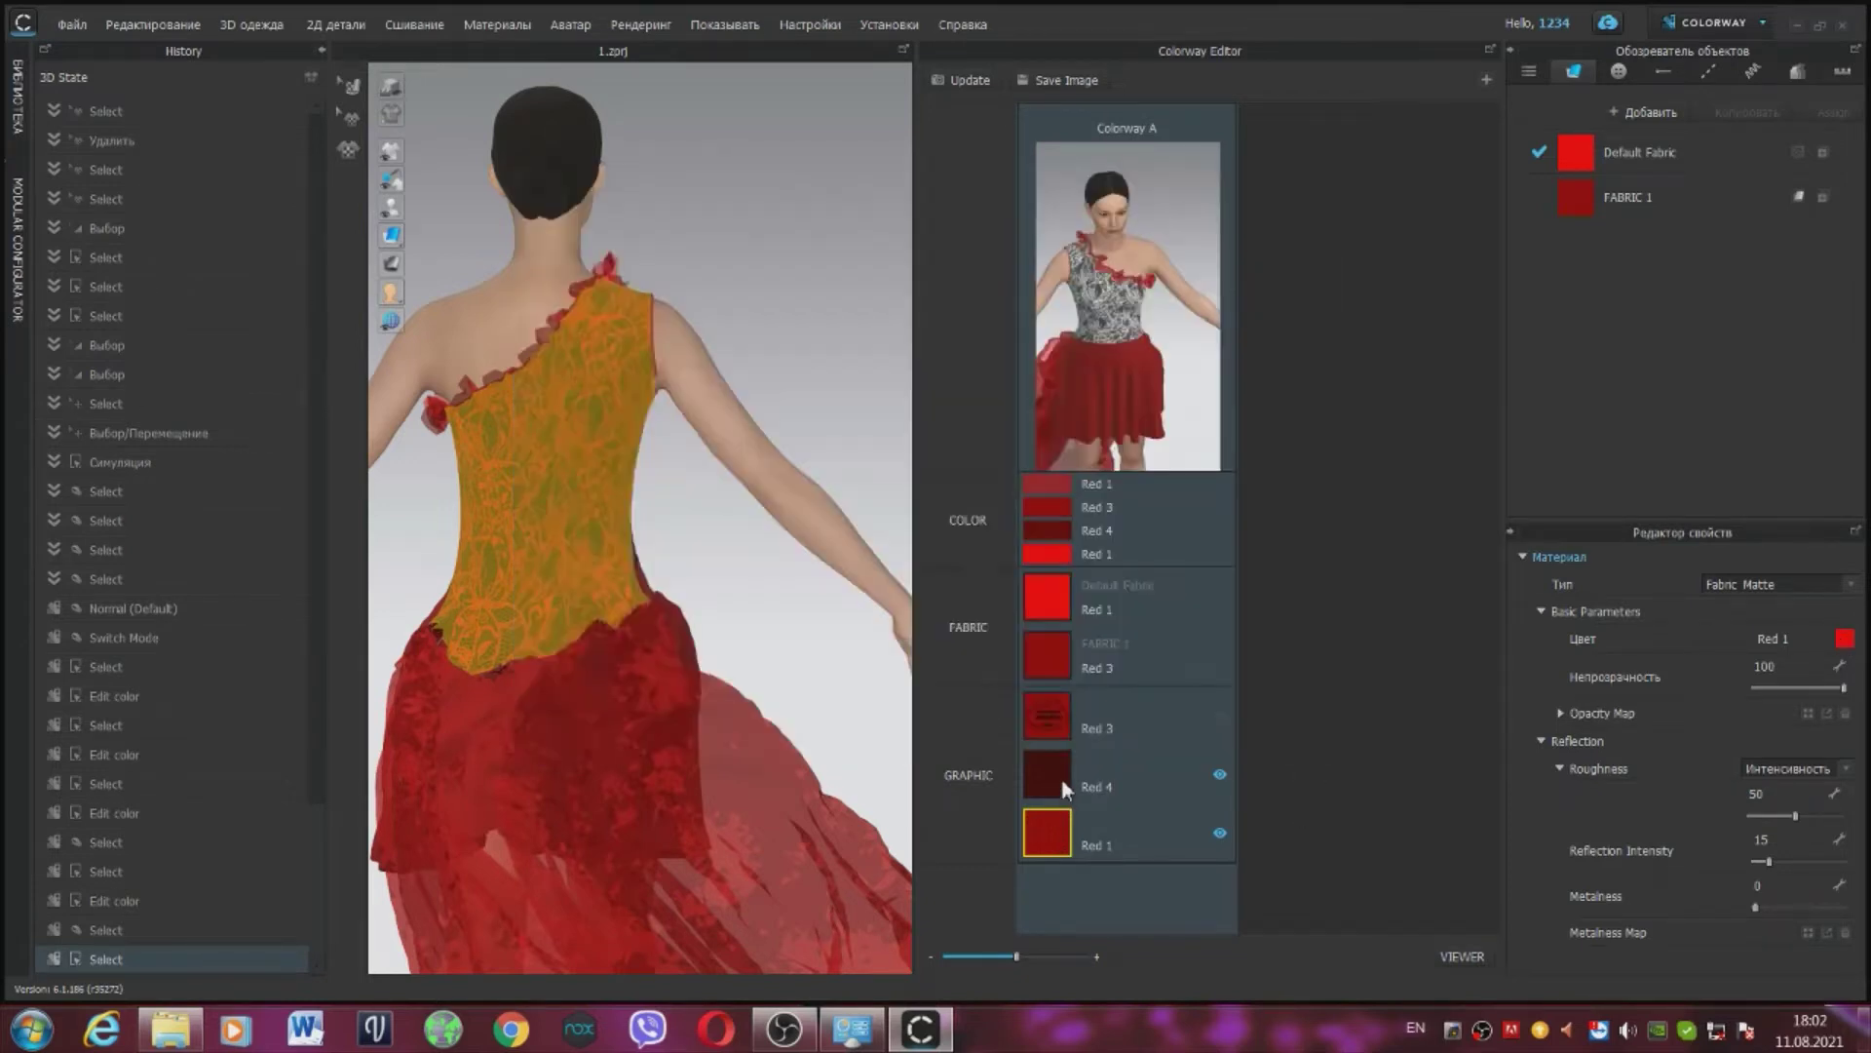
left_click(1063, 780)
left_click(1845, 639)
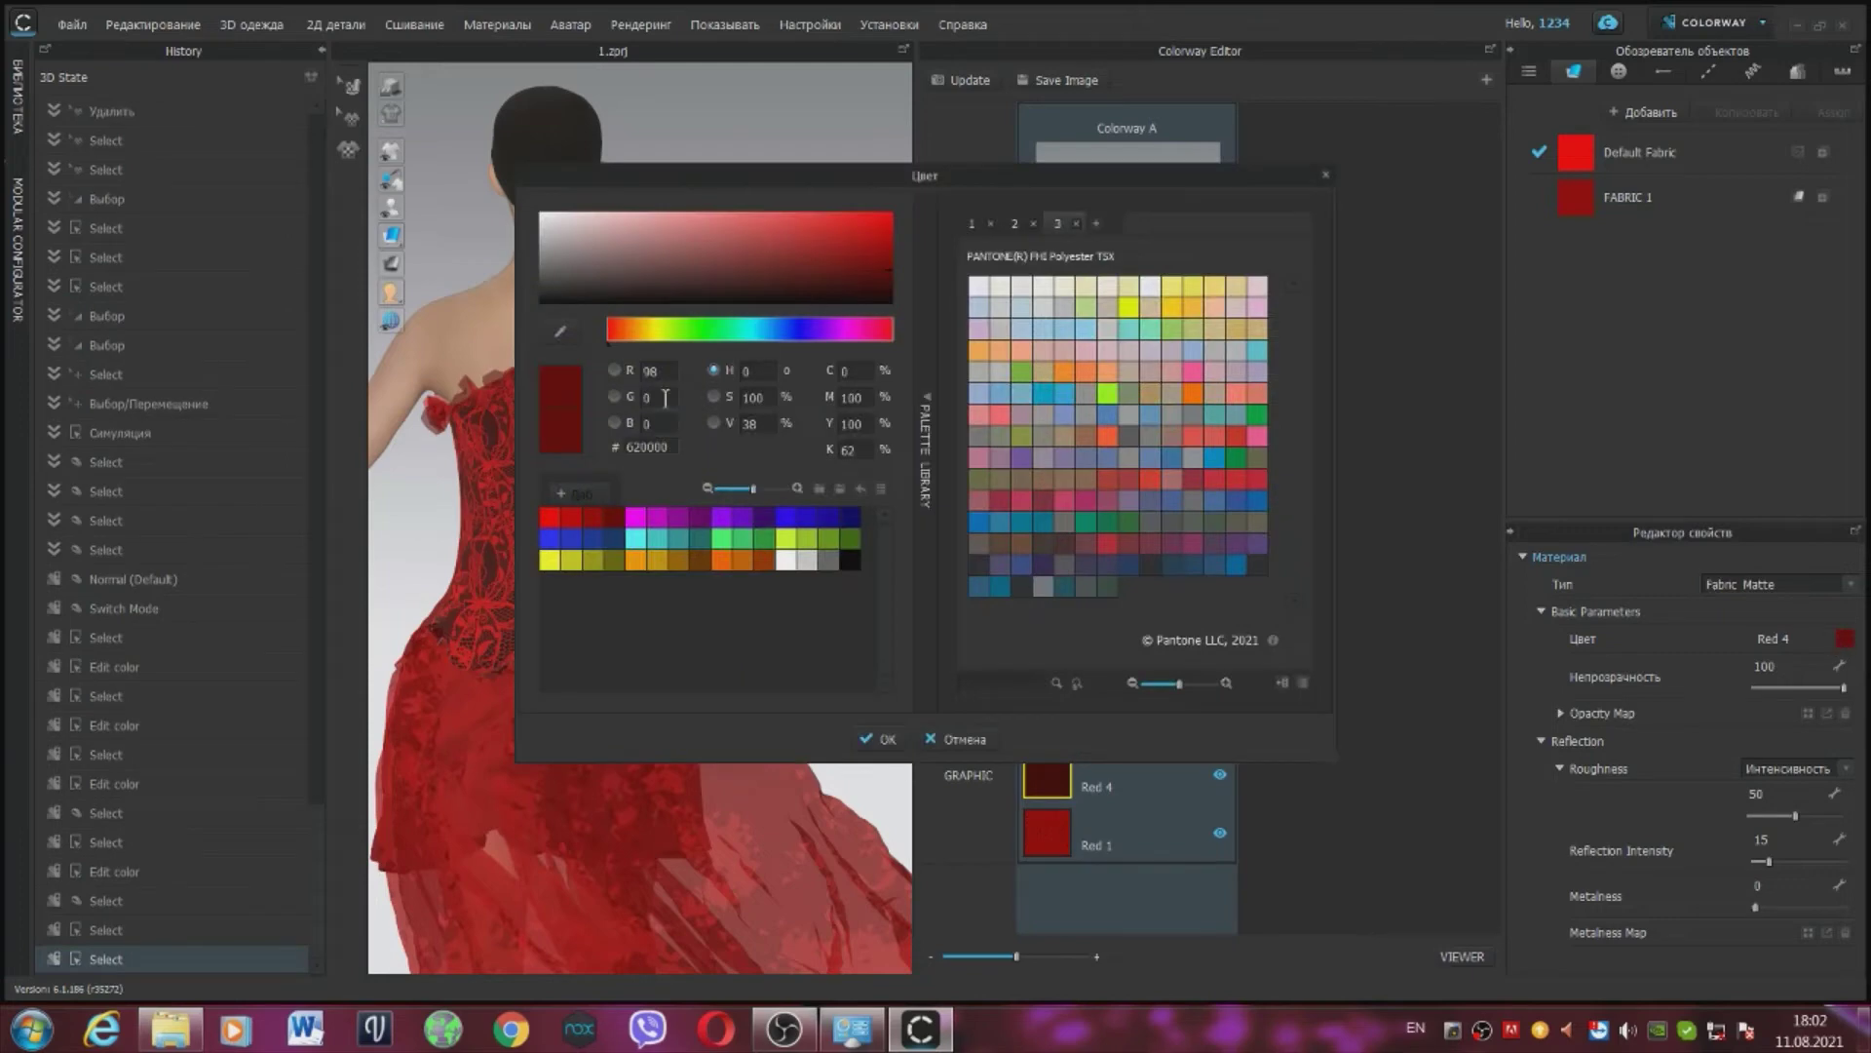
type("F50000")
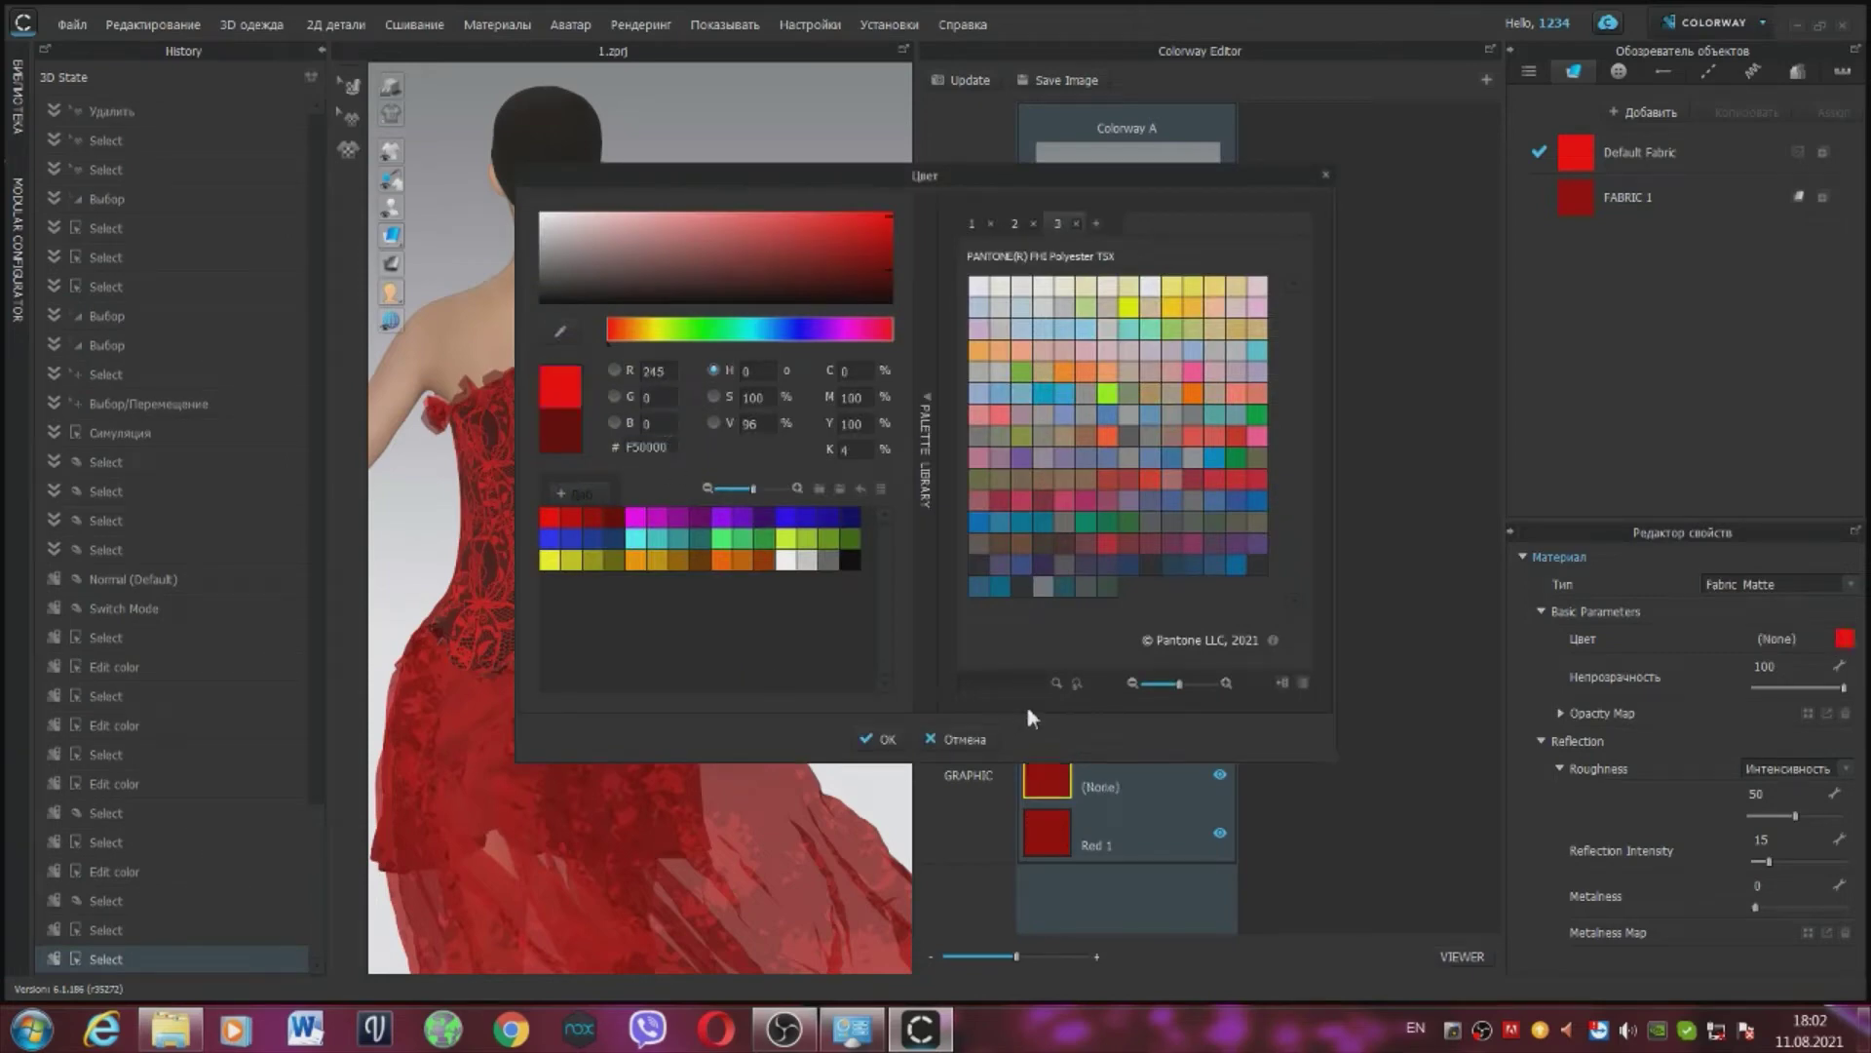
left_click(889, 739)
right_click_drag(624, 526, 954, 504)
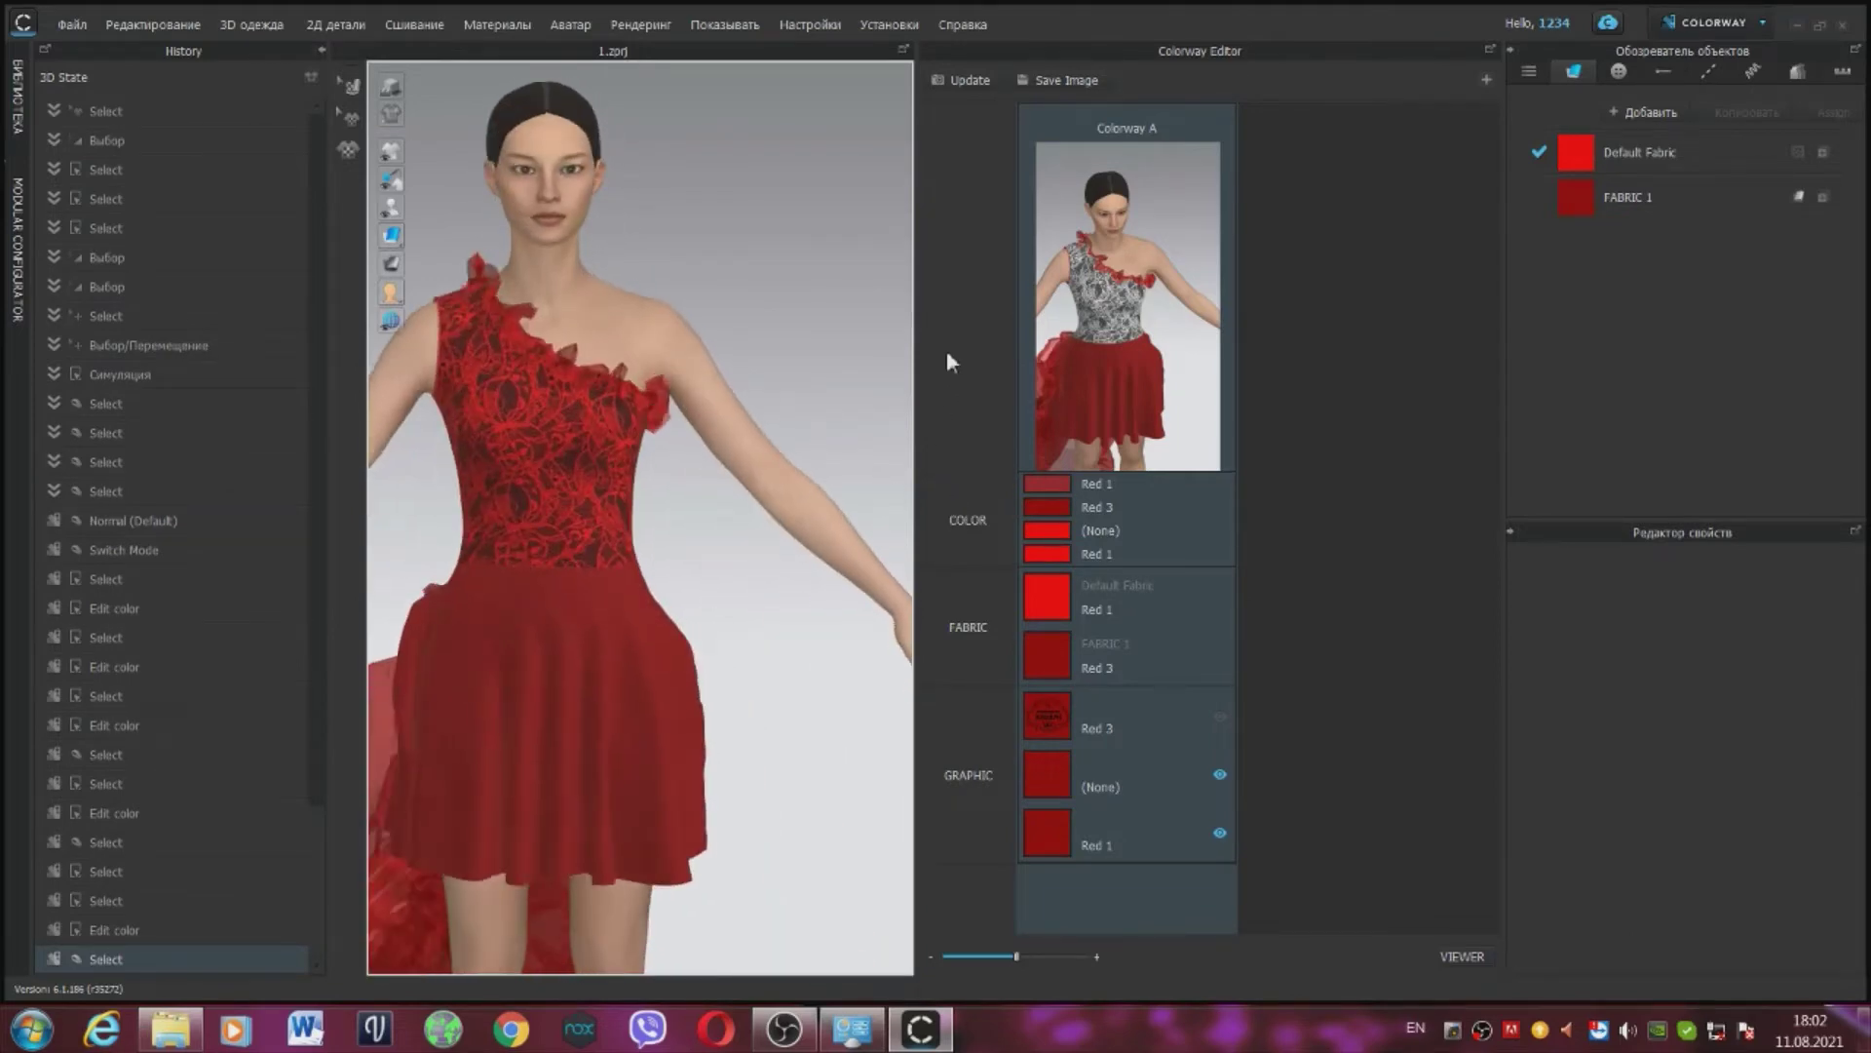
Step: Set the colour of FABRIC 1, used on the bodice and short skirt, to Red 2 (#C40000)
left_click(1056, 669)
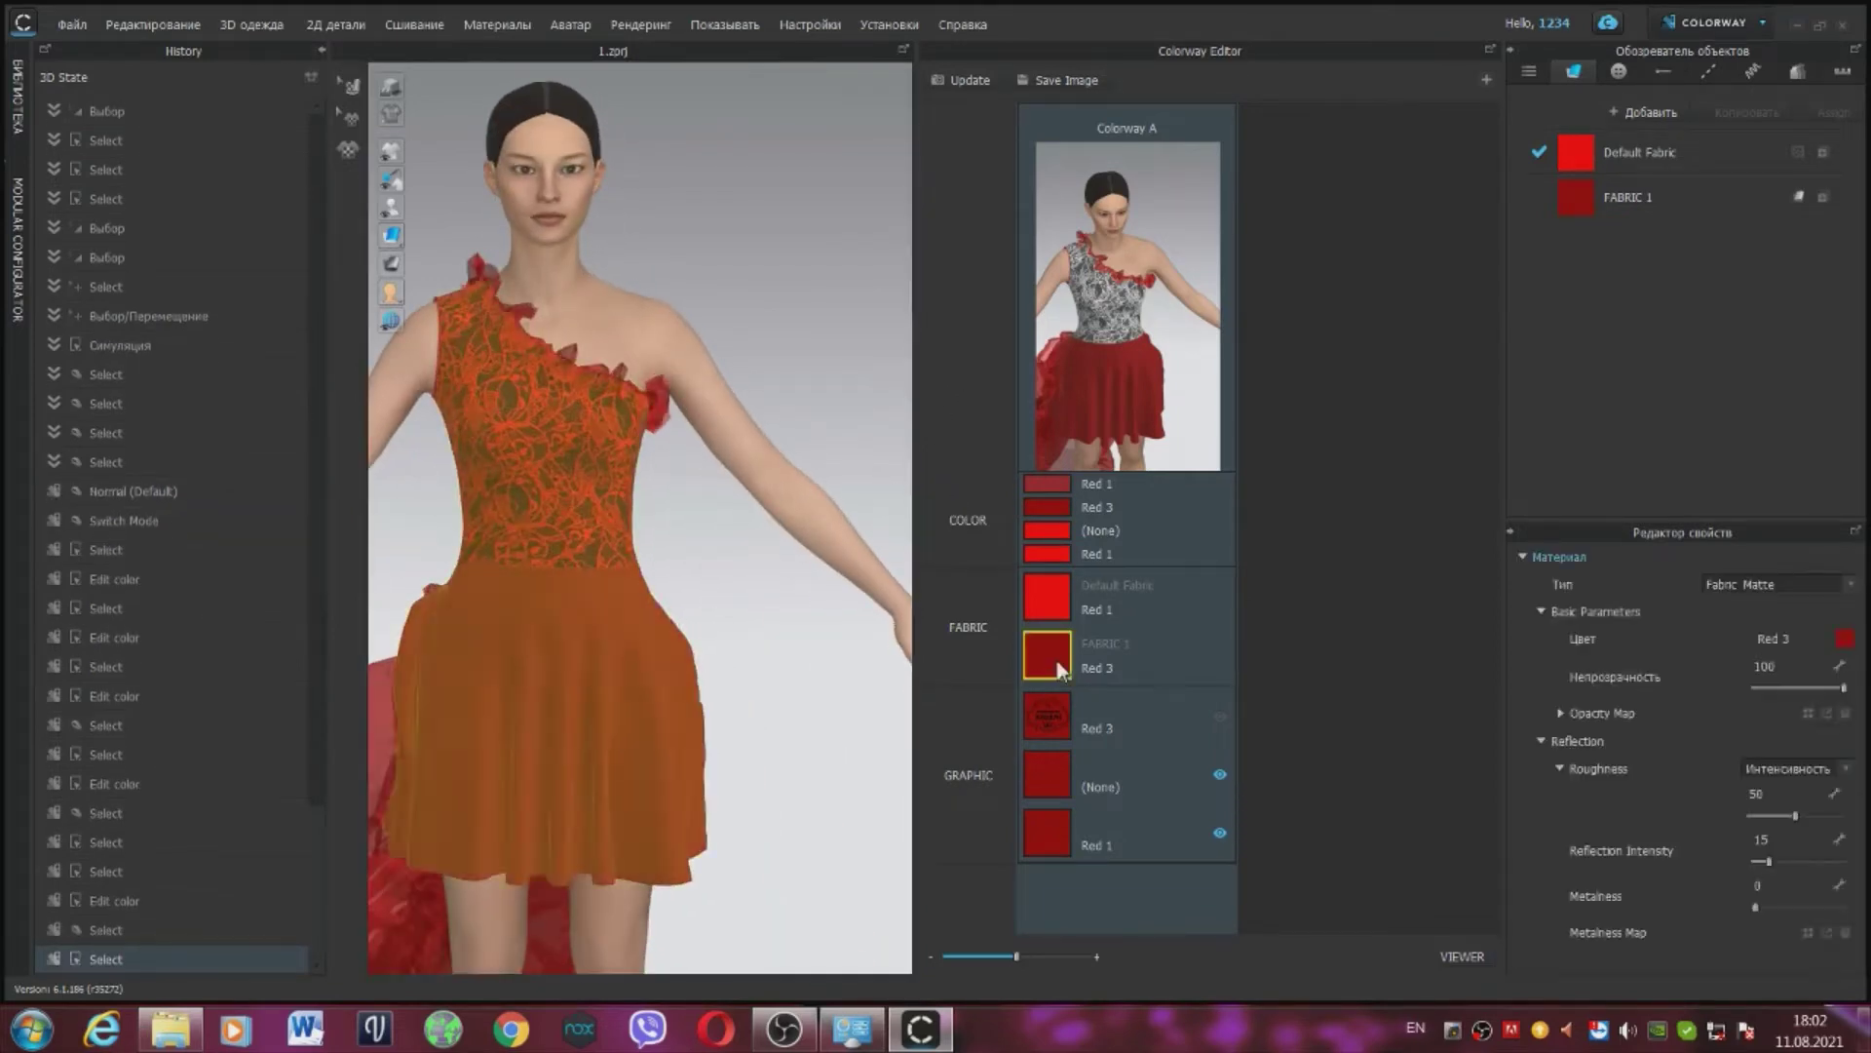
left_click(1845, 639)
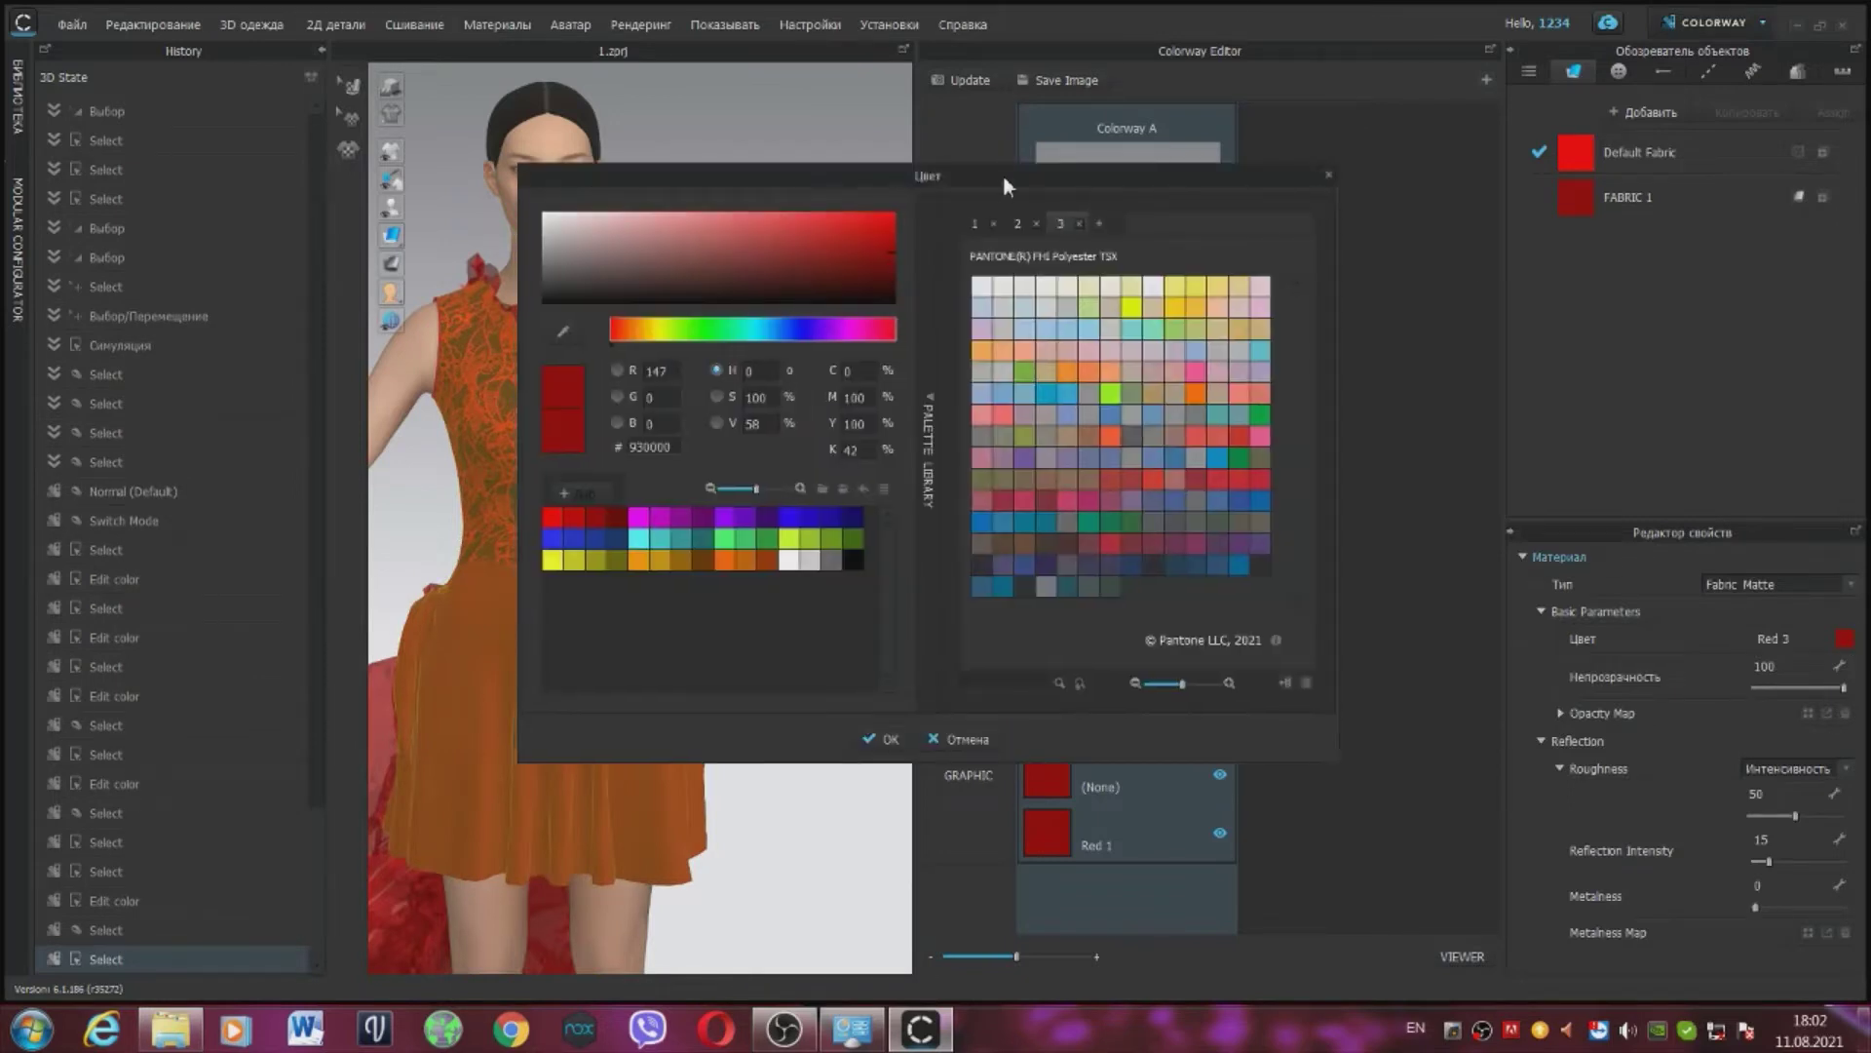
left_click_drag(1007, 180, 1443, 165)
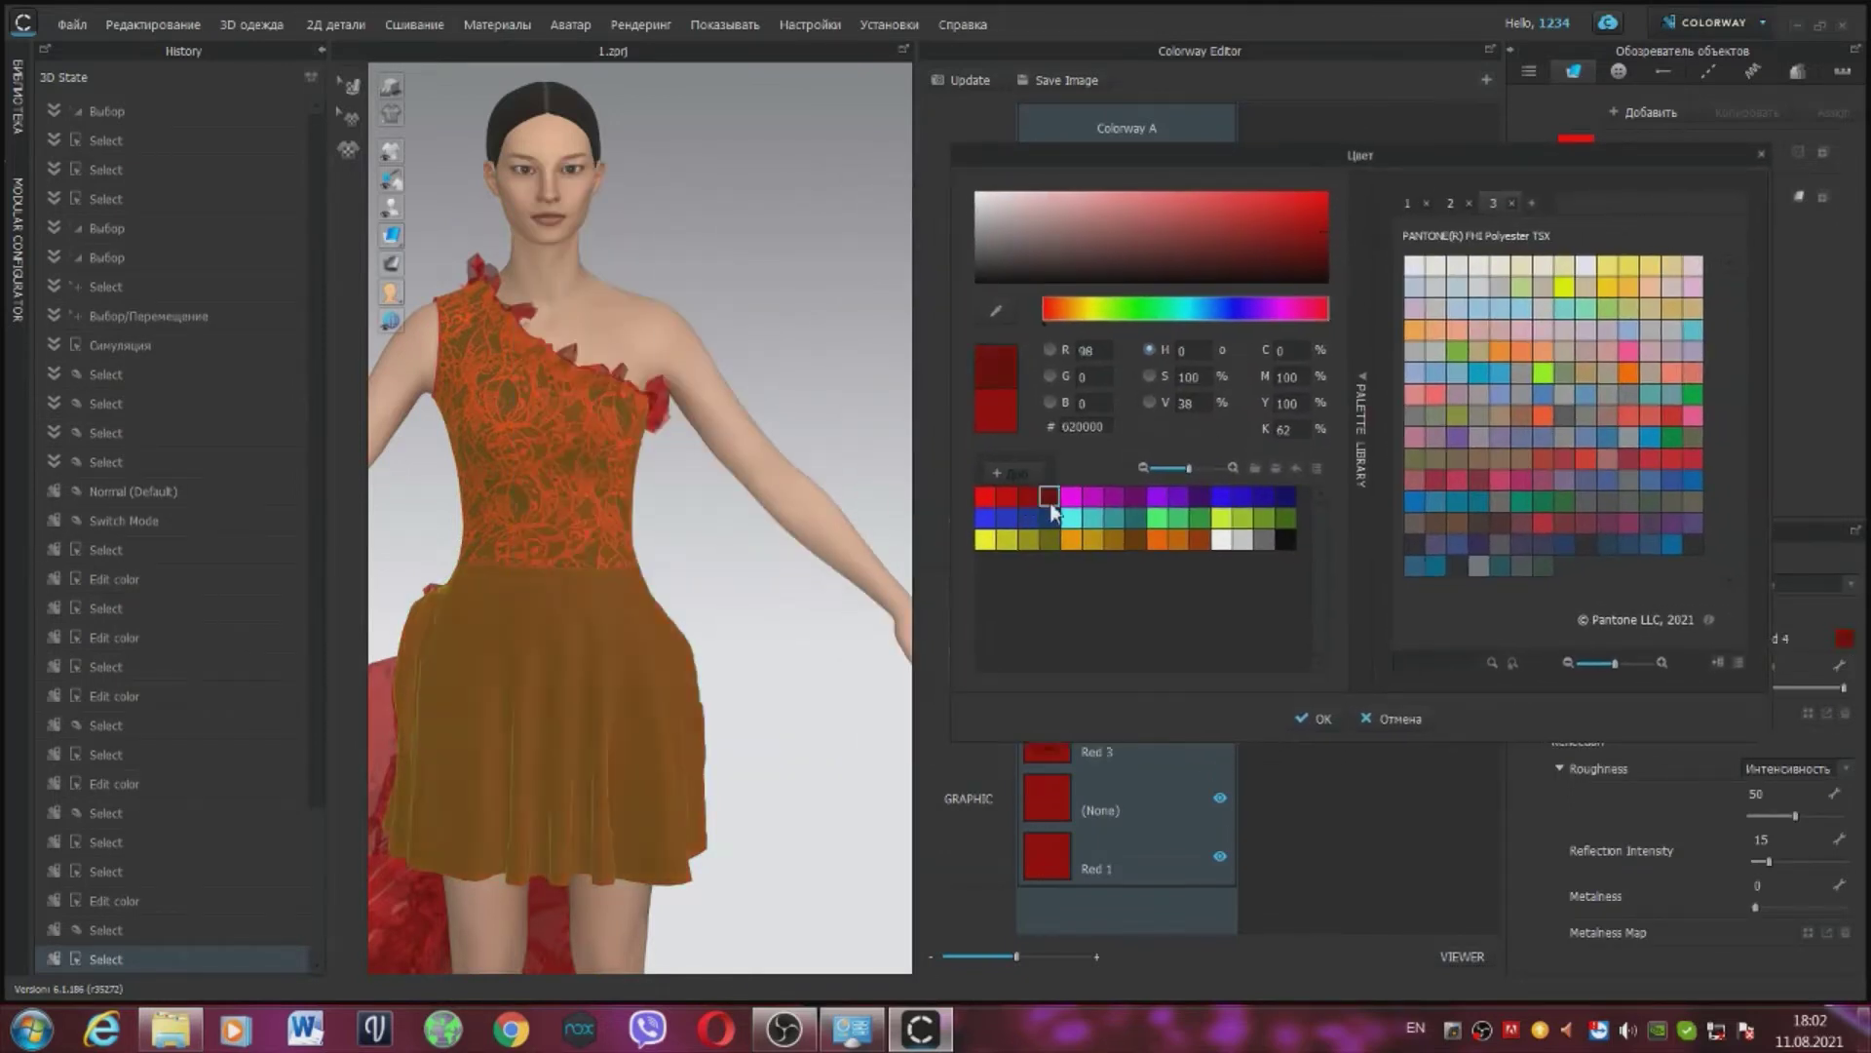
left_click(1005, 499)
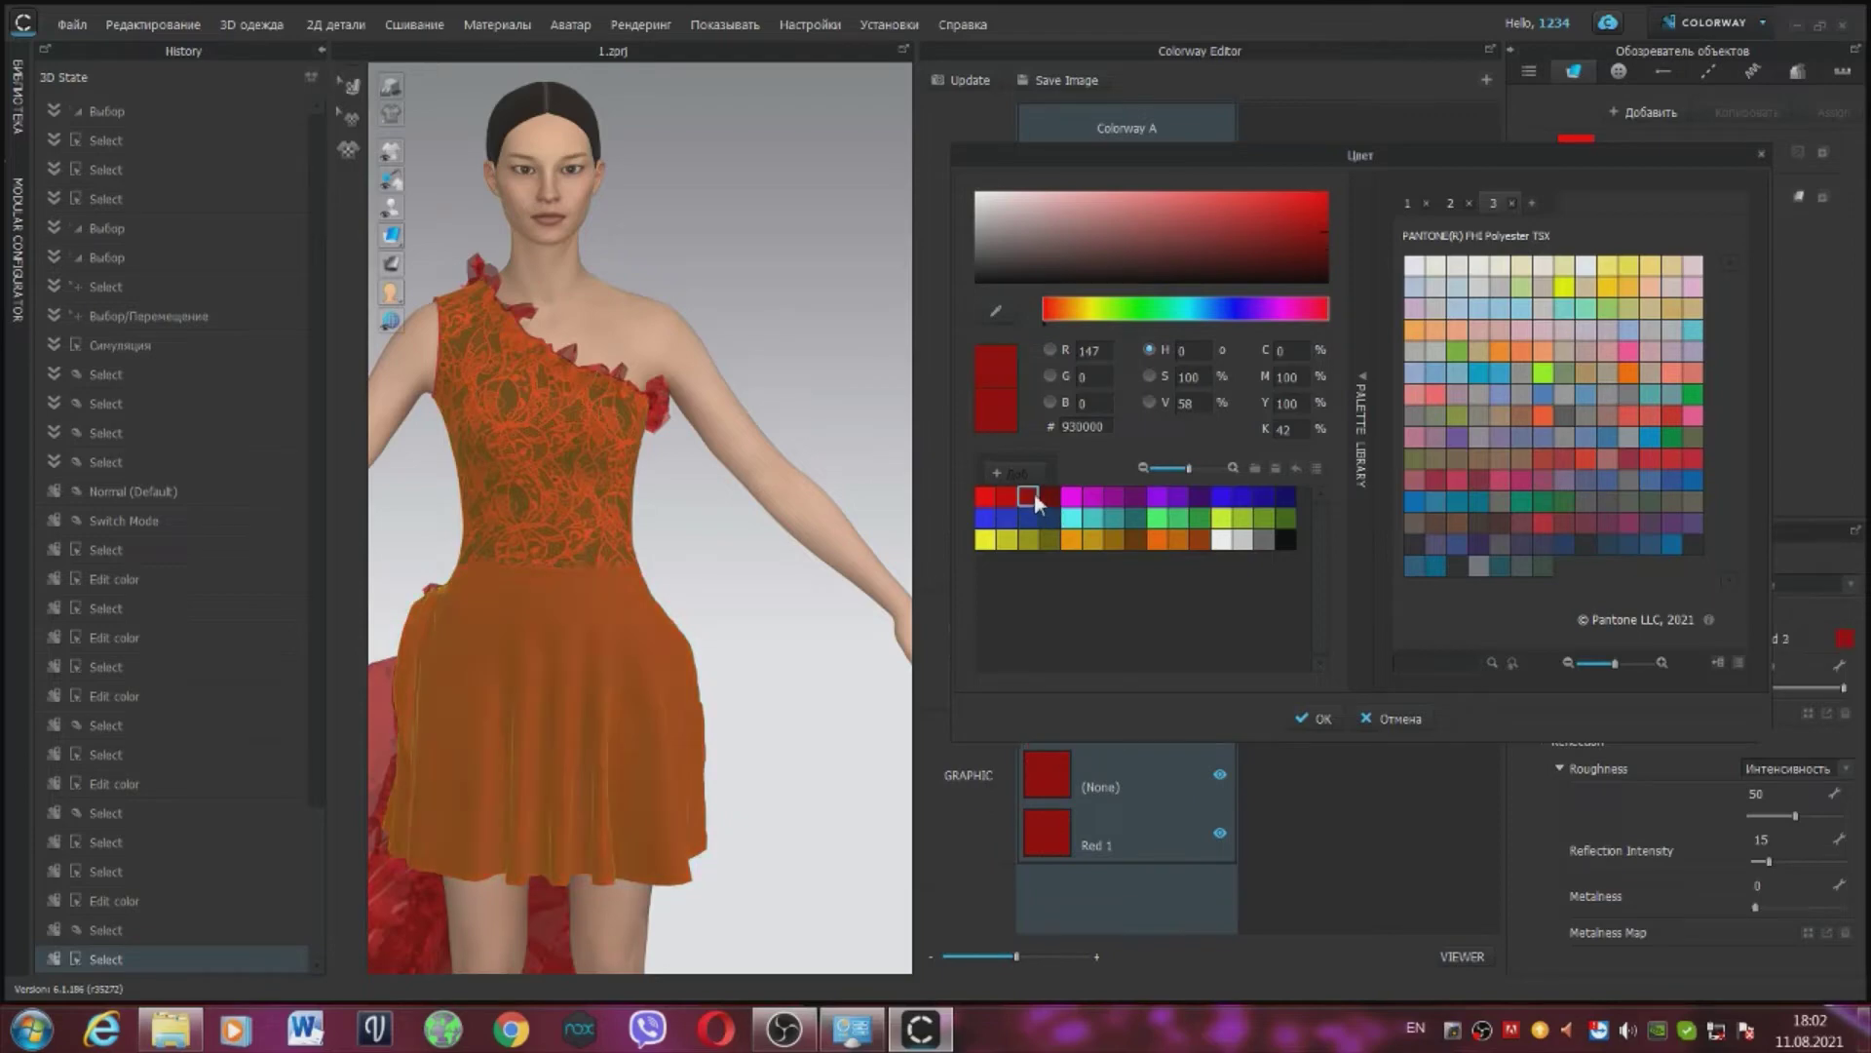
left_click(1317, 718)
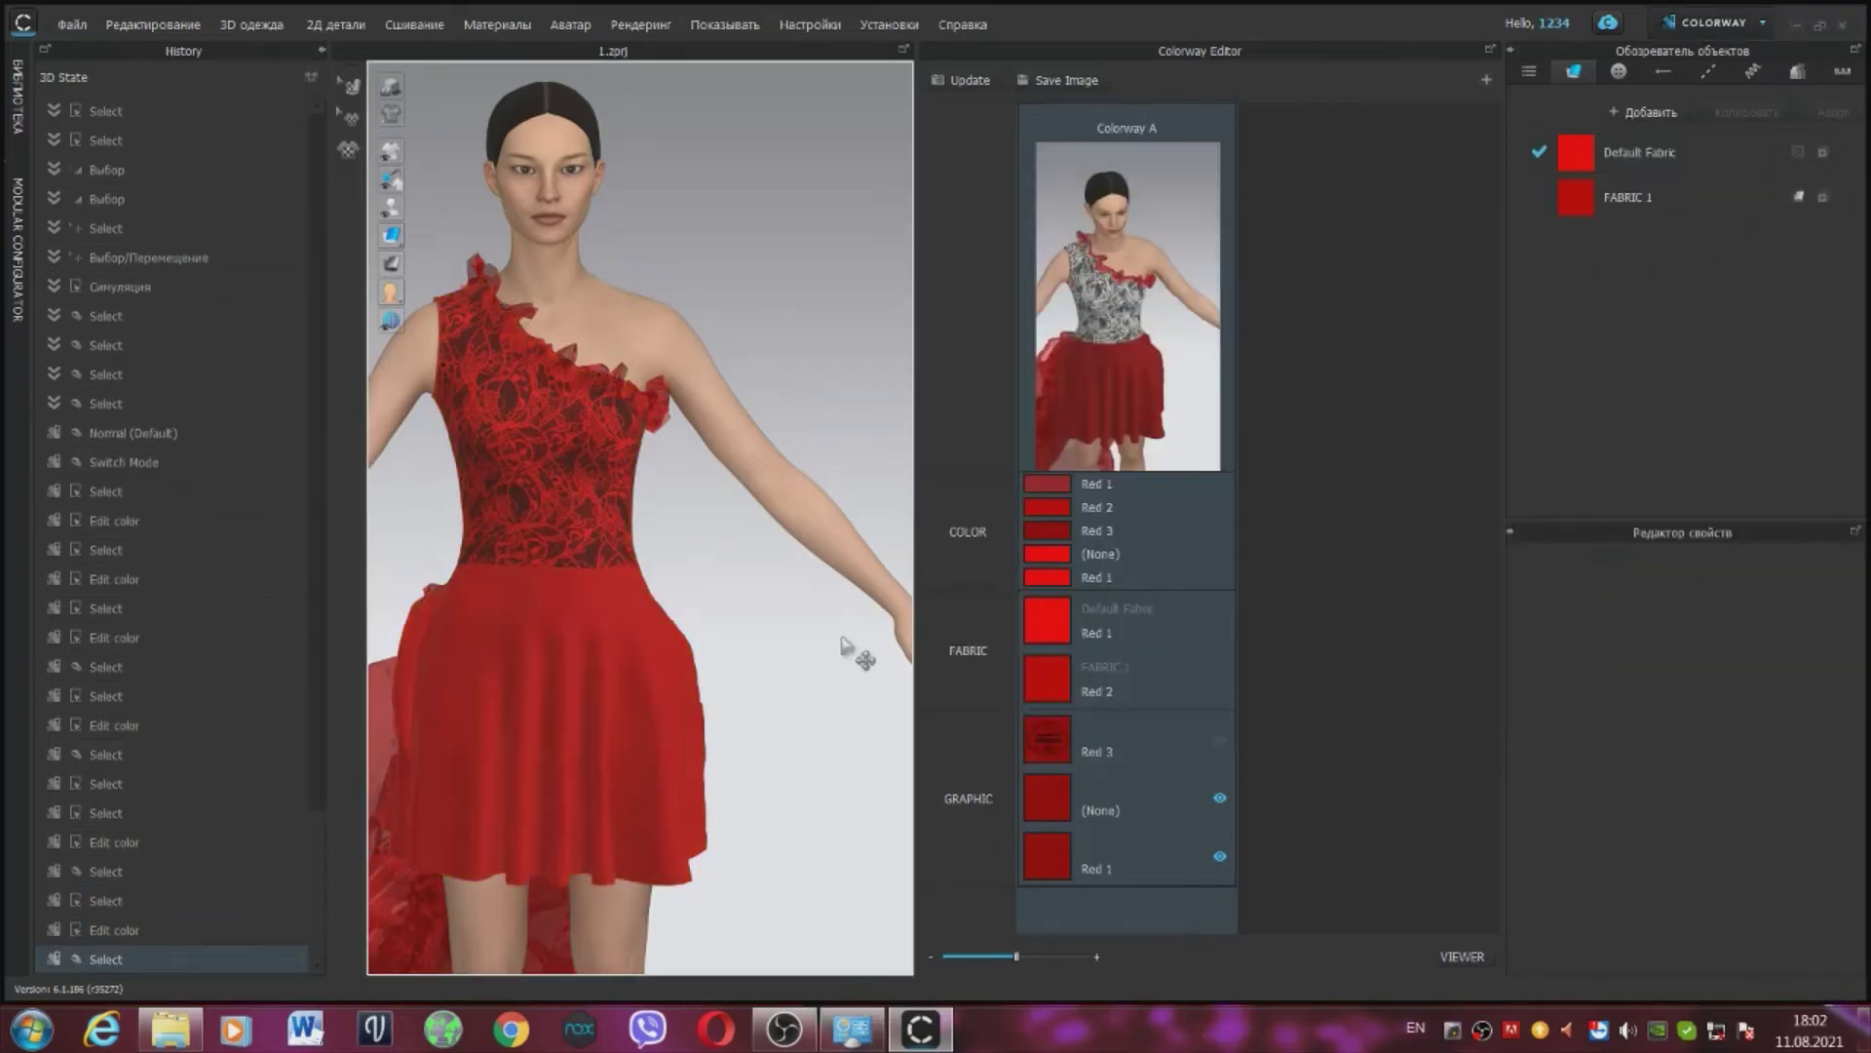
right_click_drag(858, 656, 773, 605)
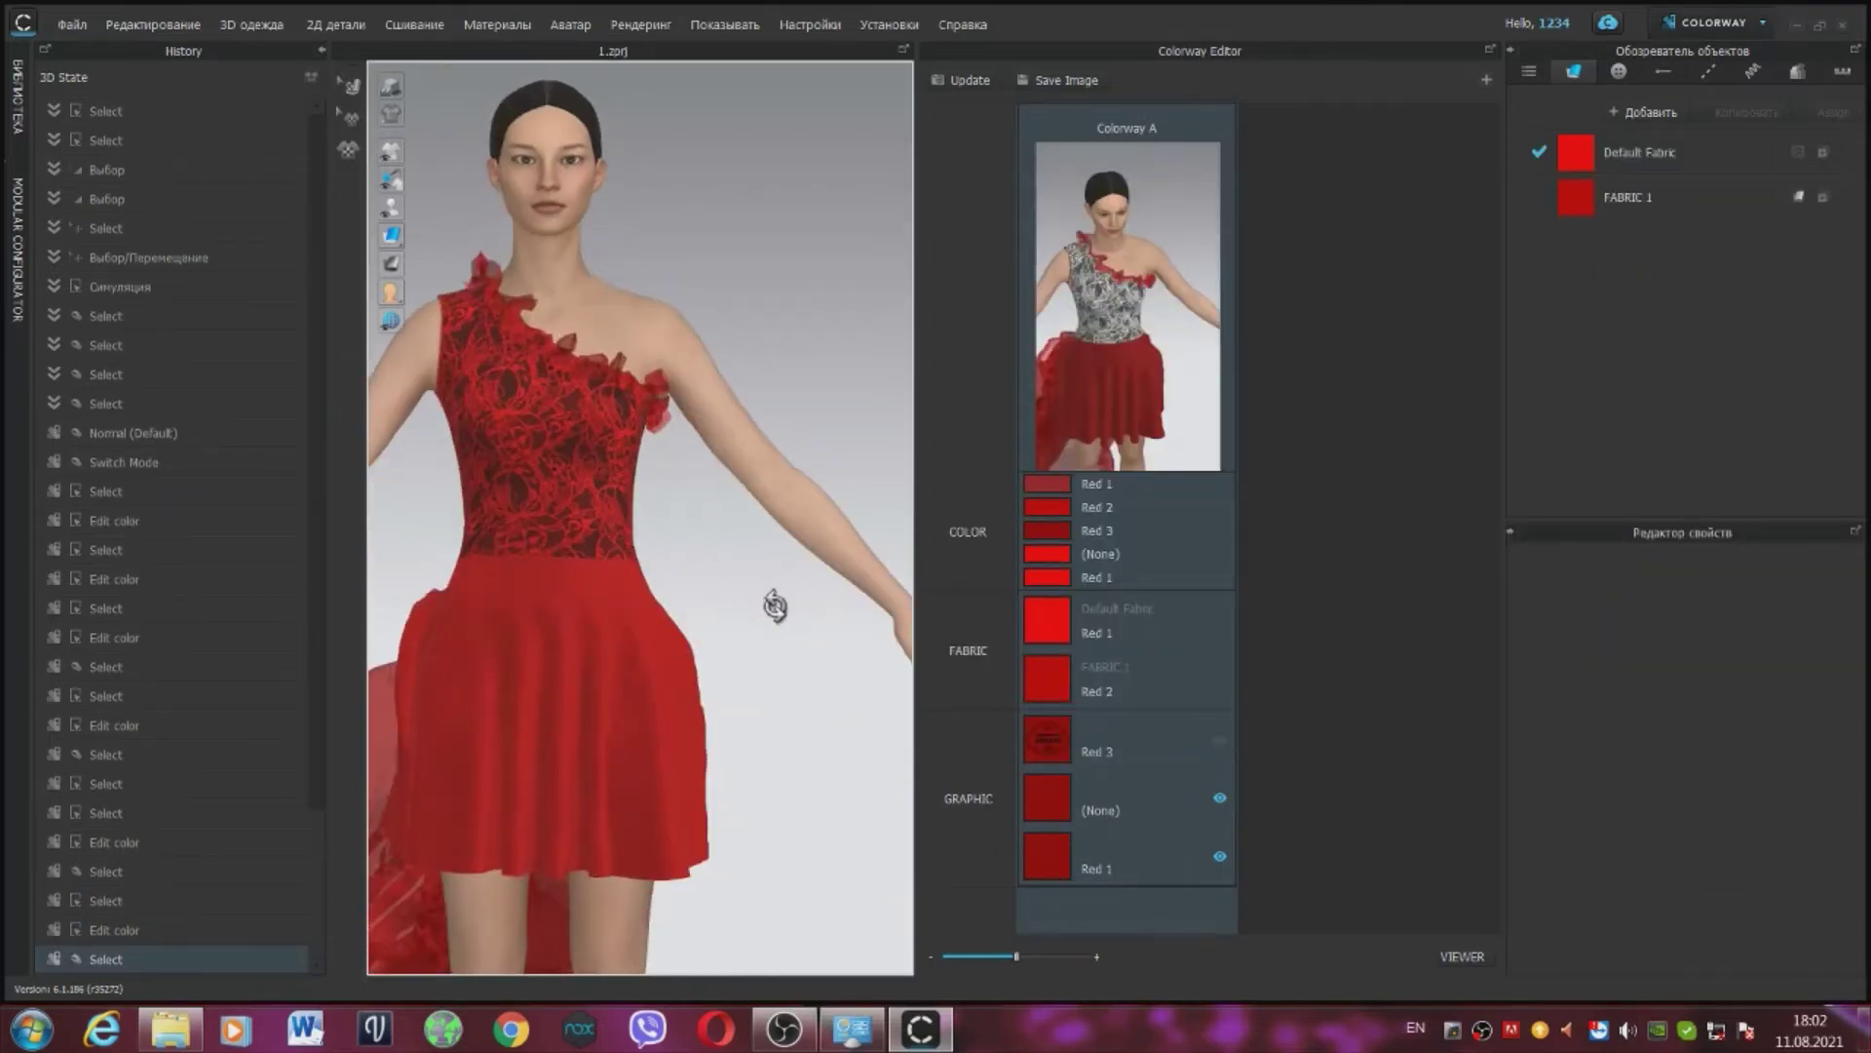
Step: Lower the opacity of the front bodice's lace graphic to about 64
left_click(595, 532)
left_click_drag(1863, 671, 1861, 627)
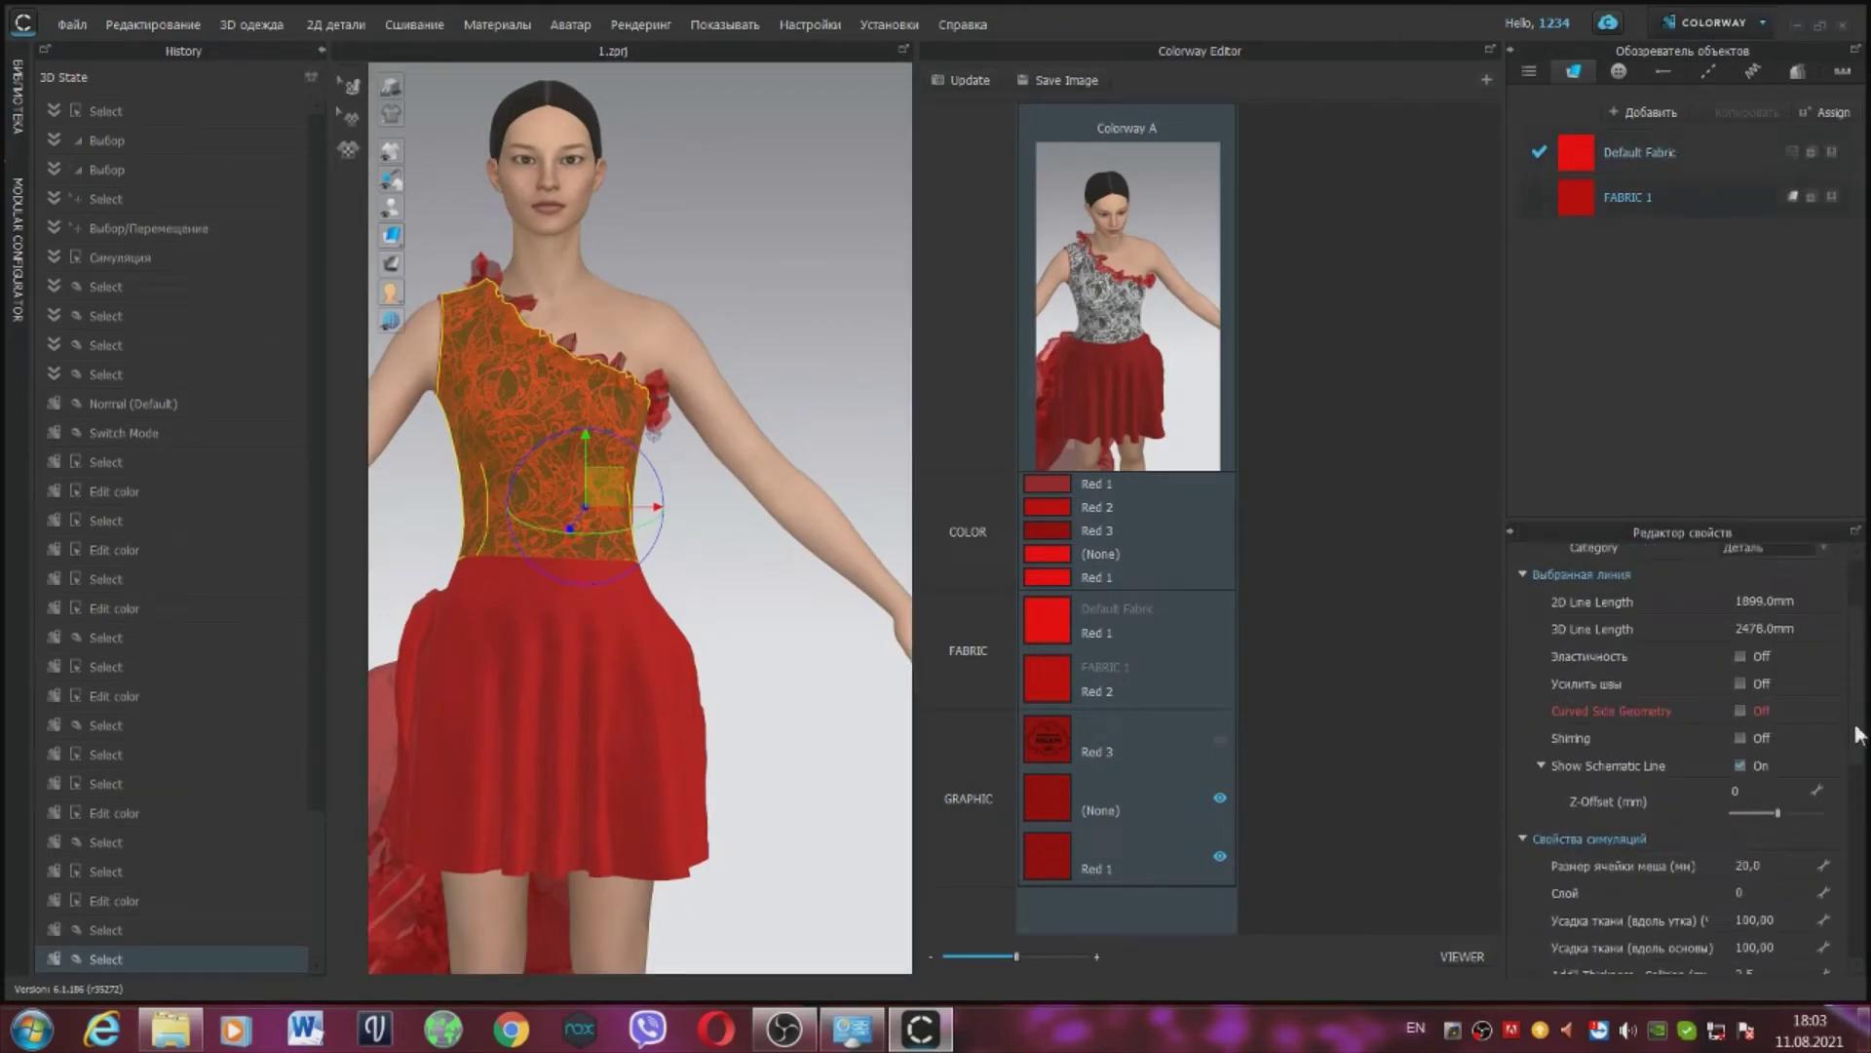
left_click(1049, 811)
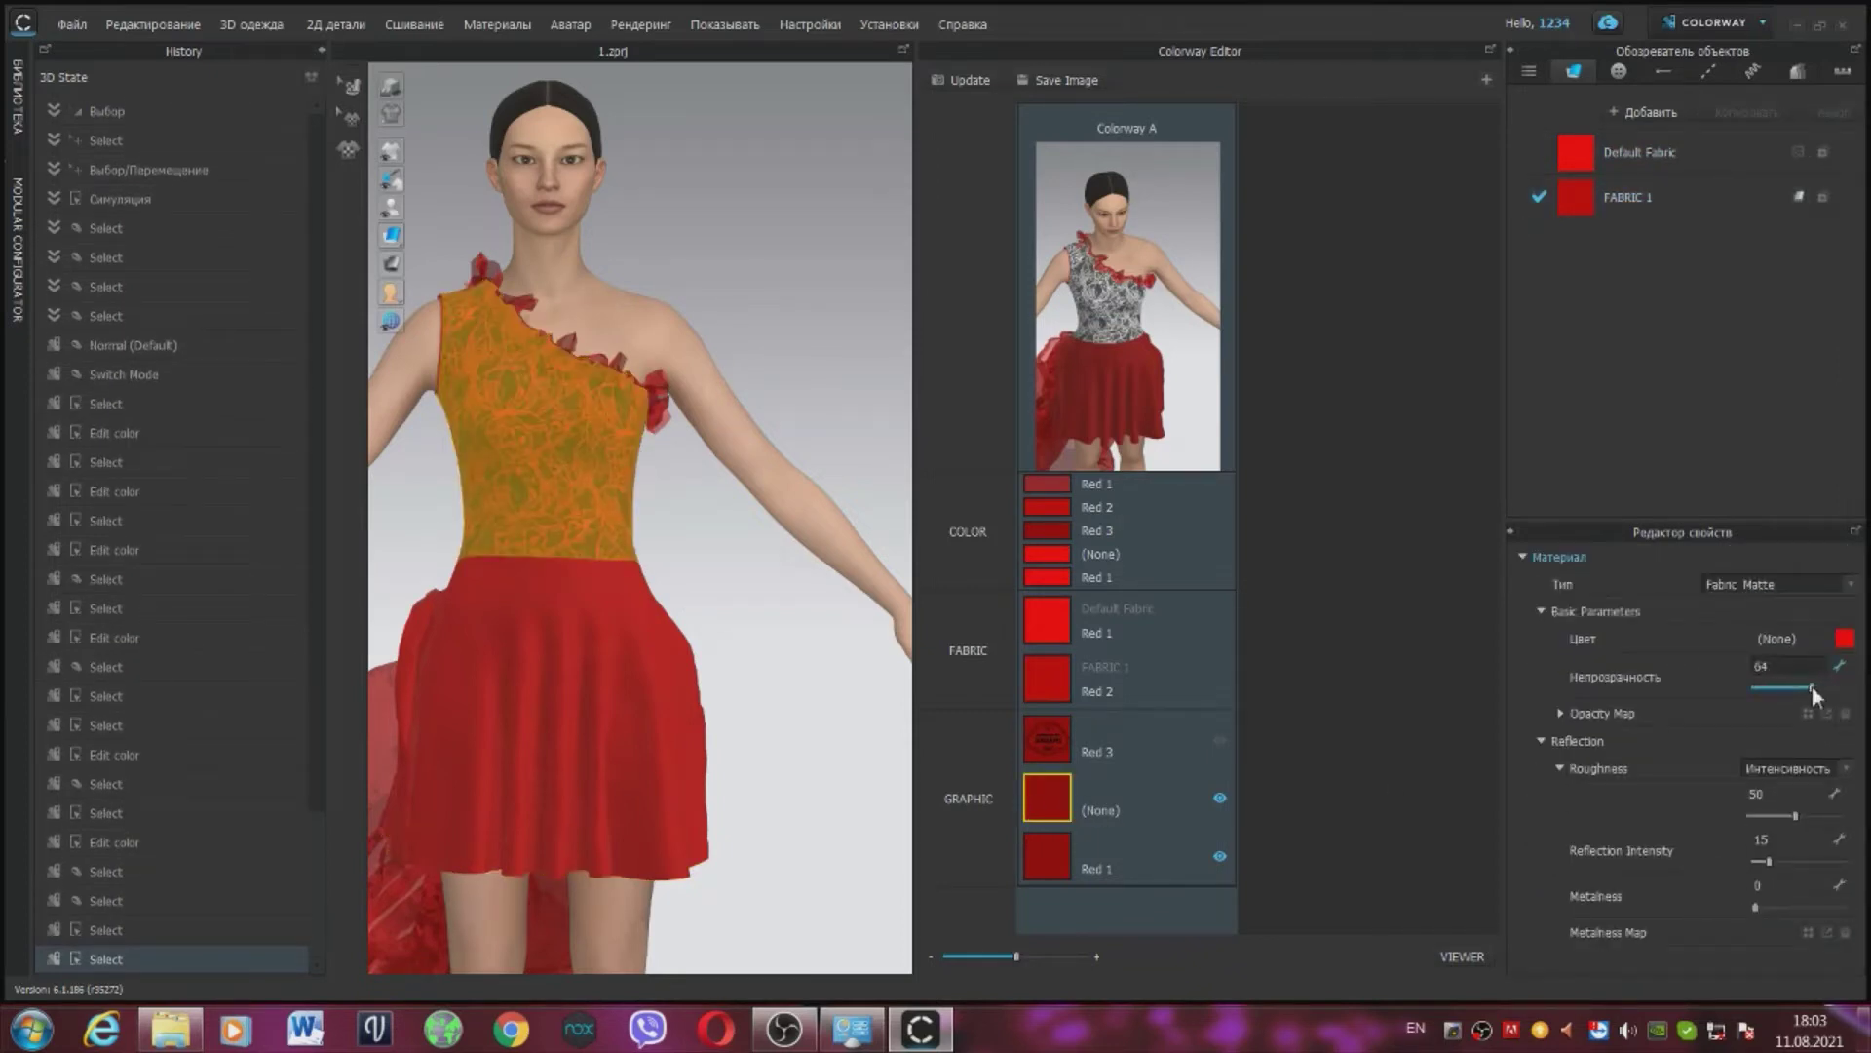
left_click_drag(1811, 688, 1807, 696)
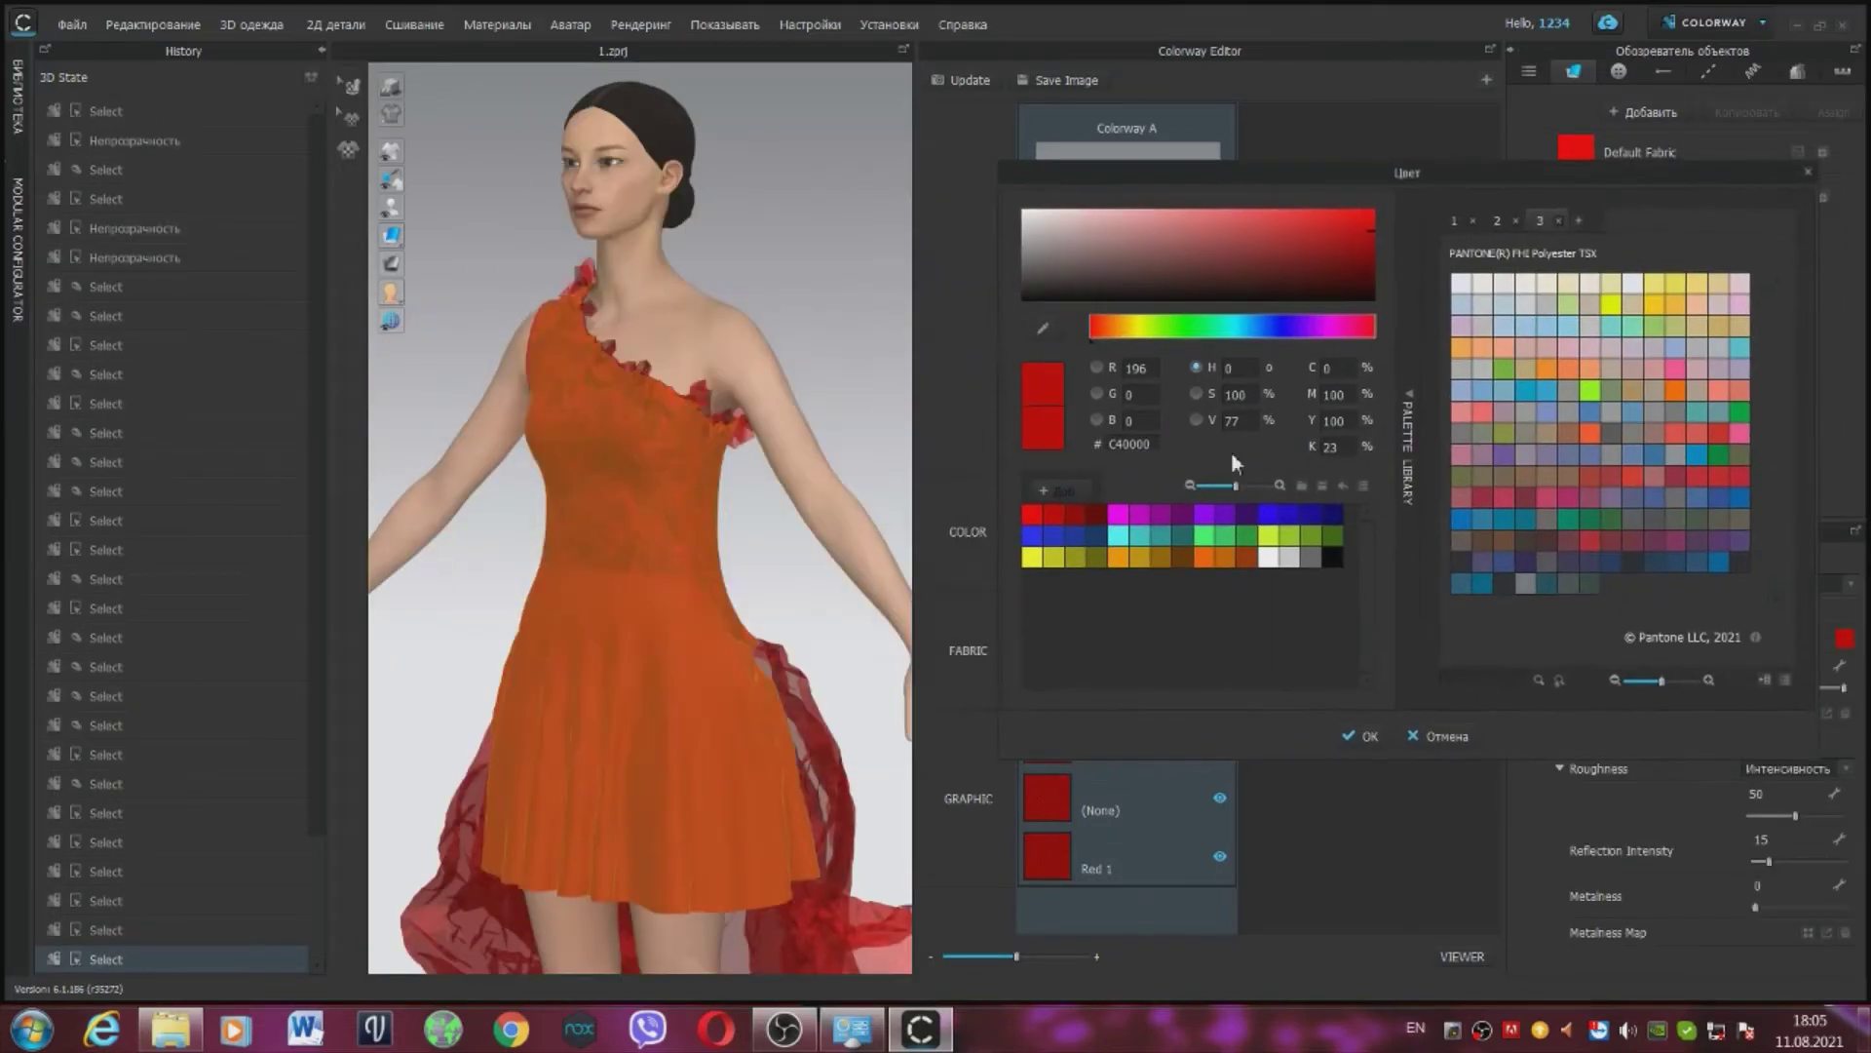
Step: Set the colour of FABRIC 1, used on the bodice and short skirt, to dark red #930000
left_click(1074, 516)
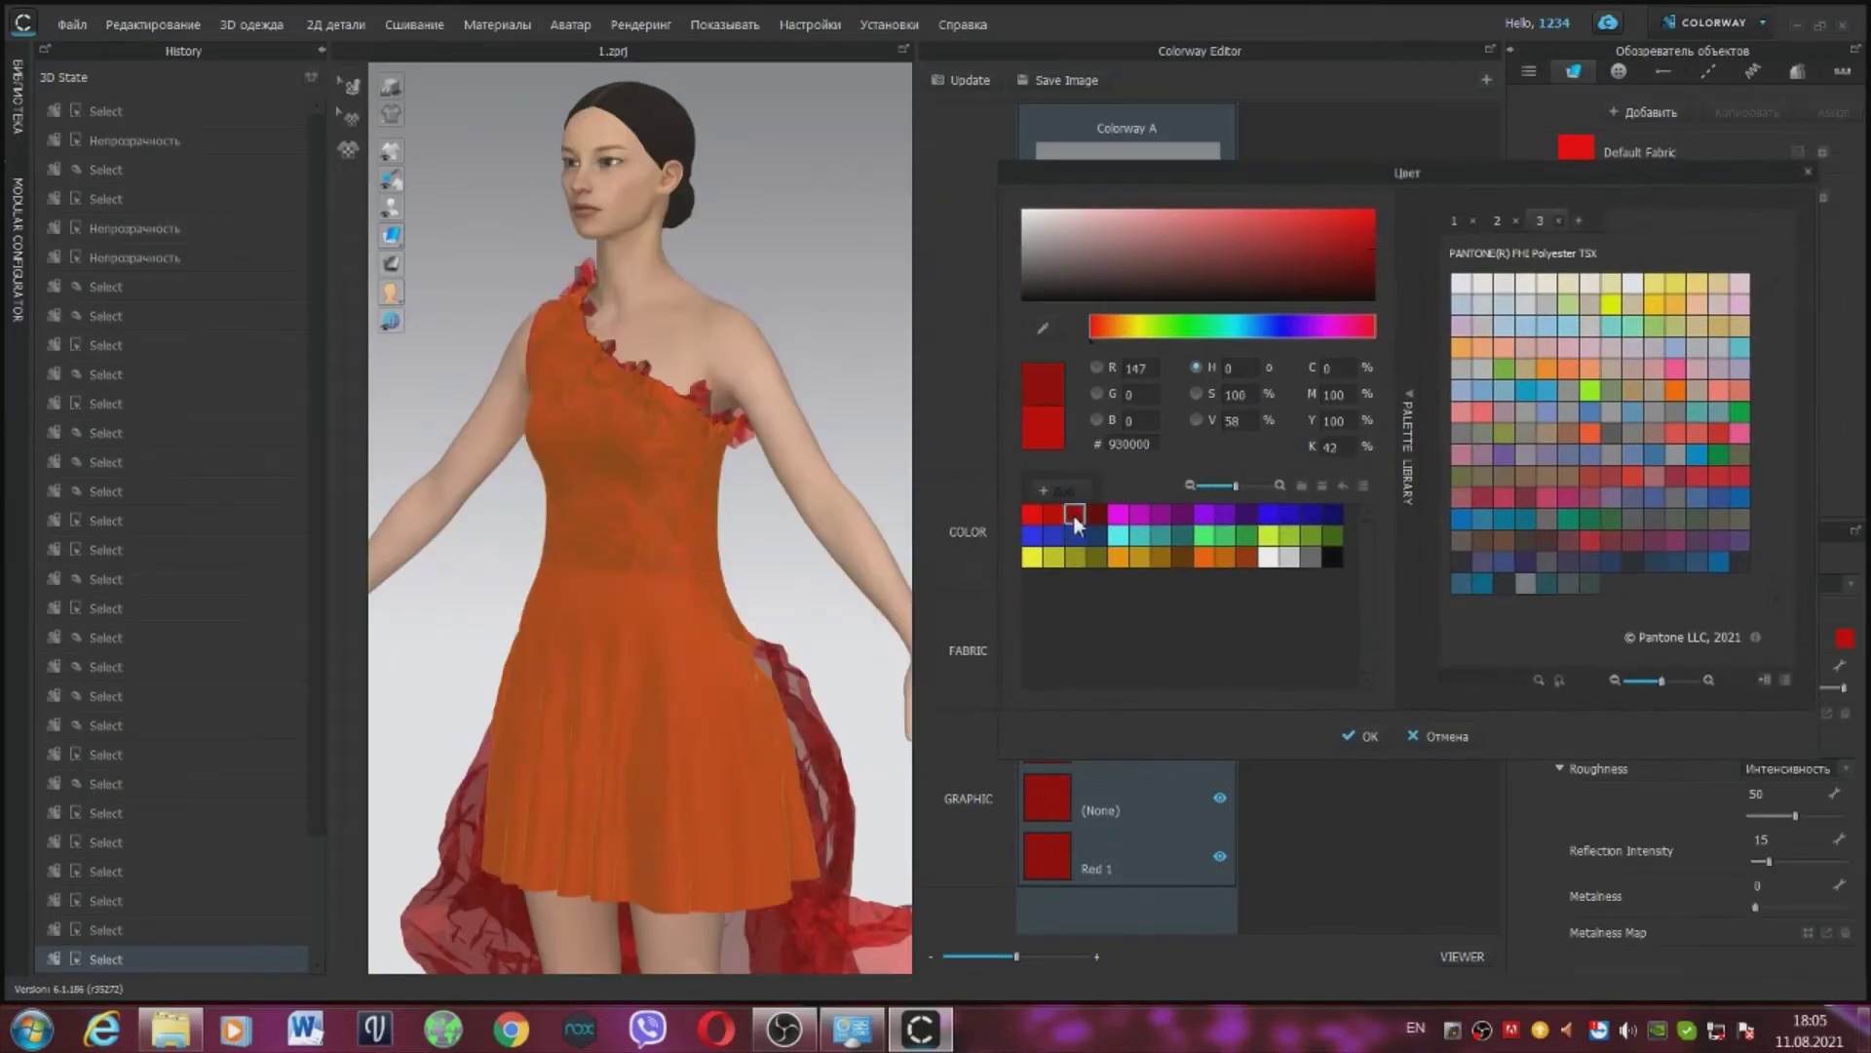
left_click(1361, 736)
left_click(775, 586)
right_click_drag(774, 587, 847, 619)
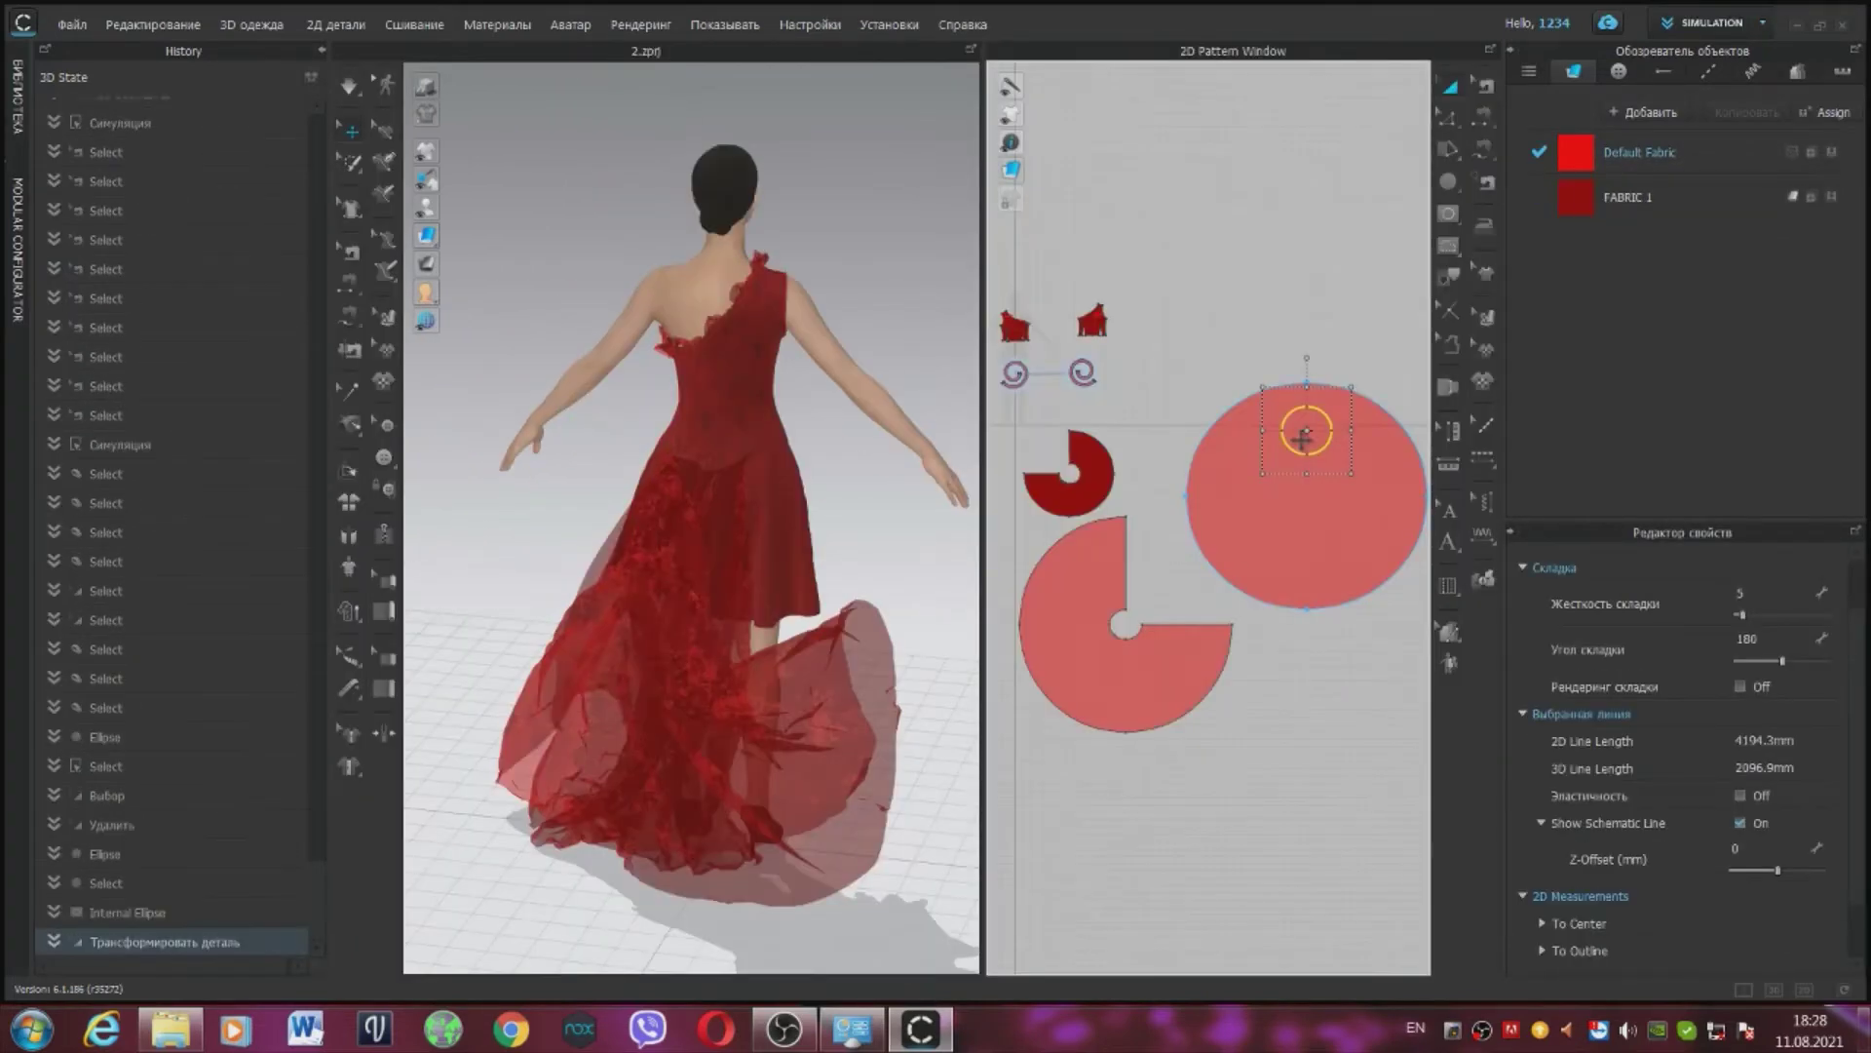
Step: Cut the small inner ellipse out of the large circle pattern and delete the cut-out piece
right_click(1316, 450)
left_click(1393, 715)
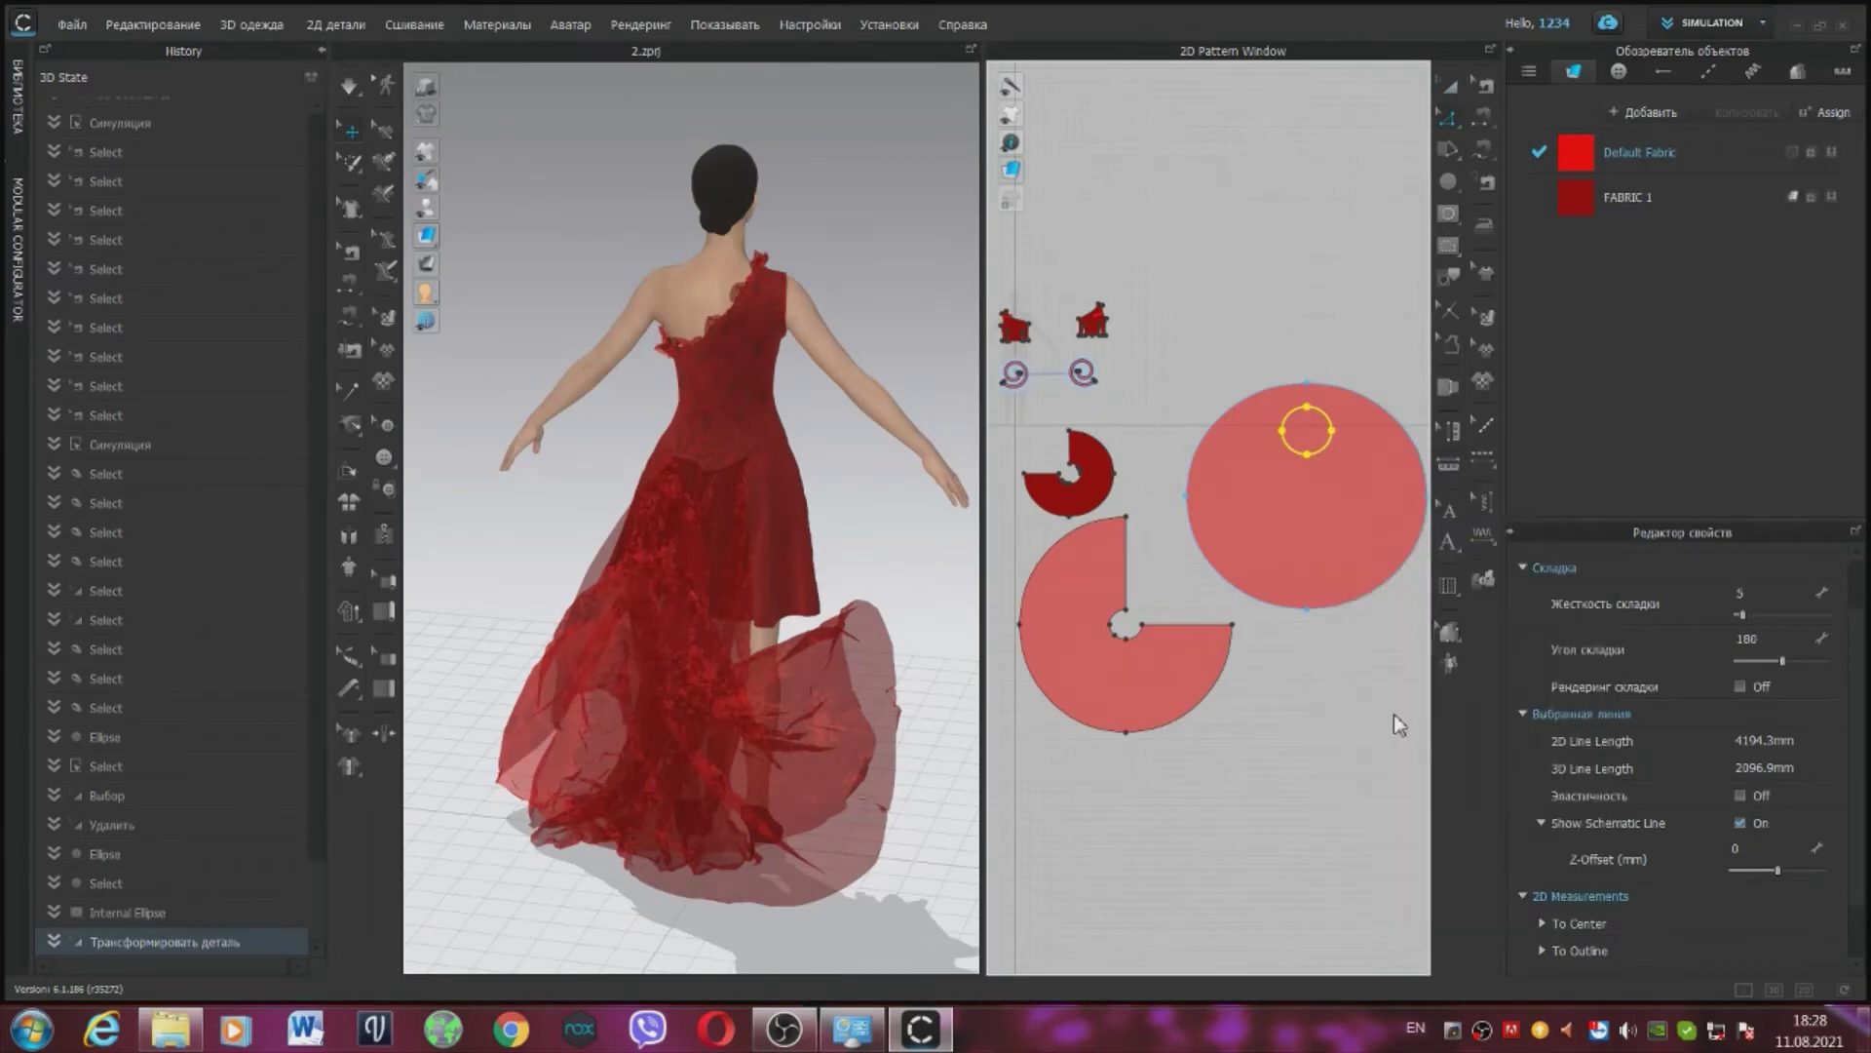
left_click(1307, 440)
key("Delete")
Step: Draw an internal line across the large circle from its left edge, over the hole's side points, to its right edge
left_click(1243, 482)
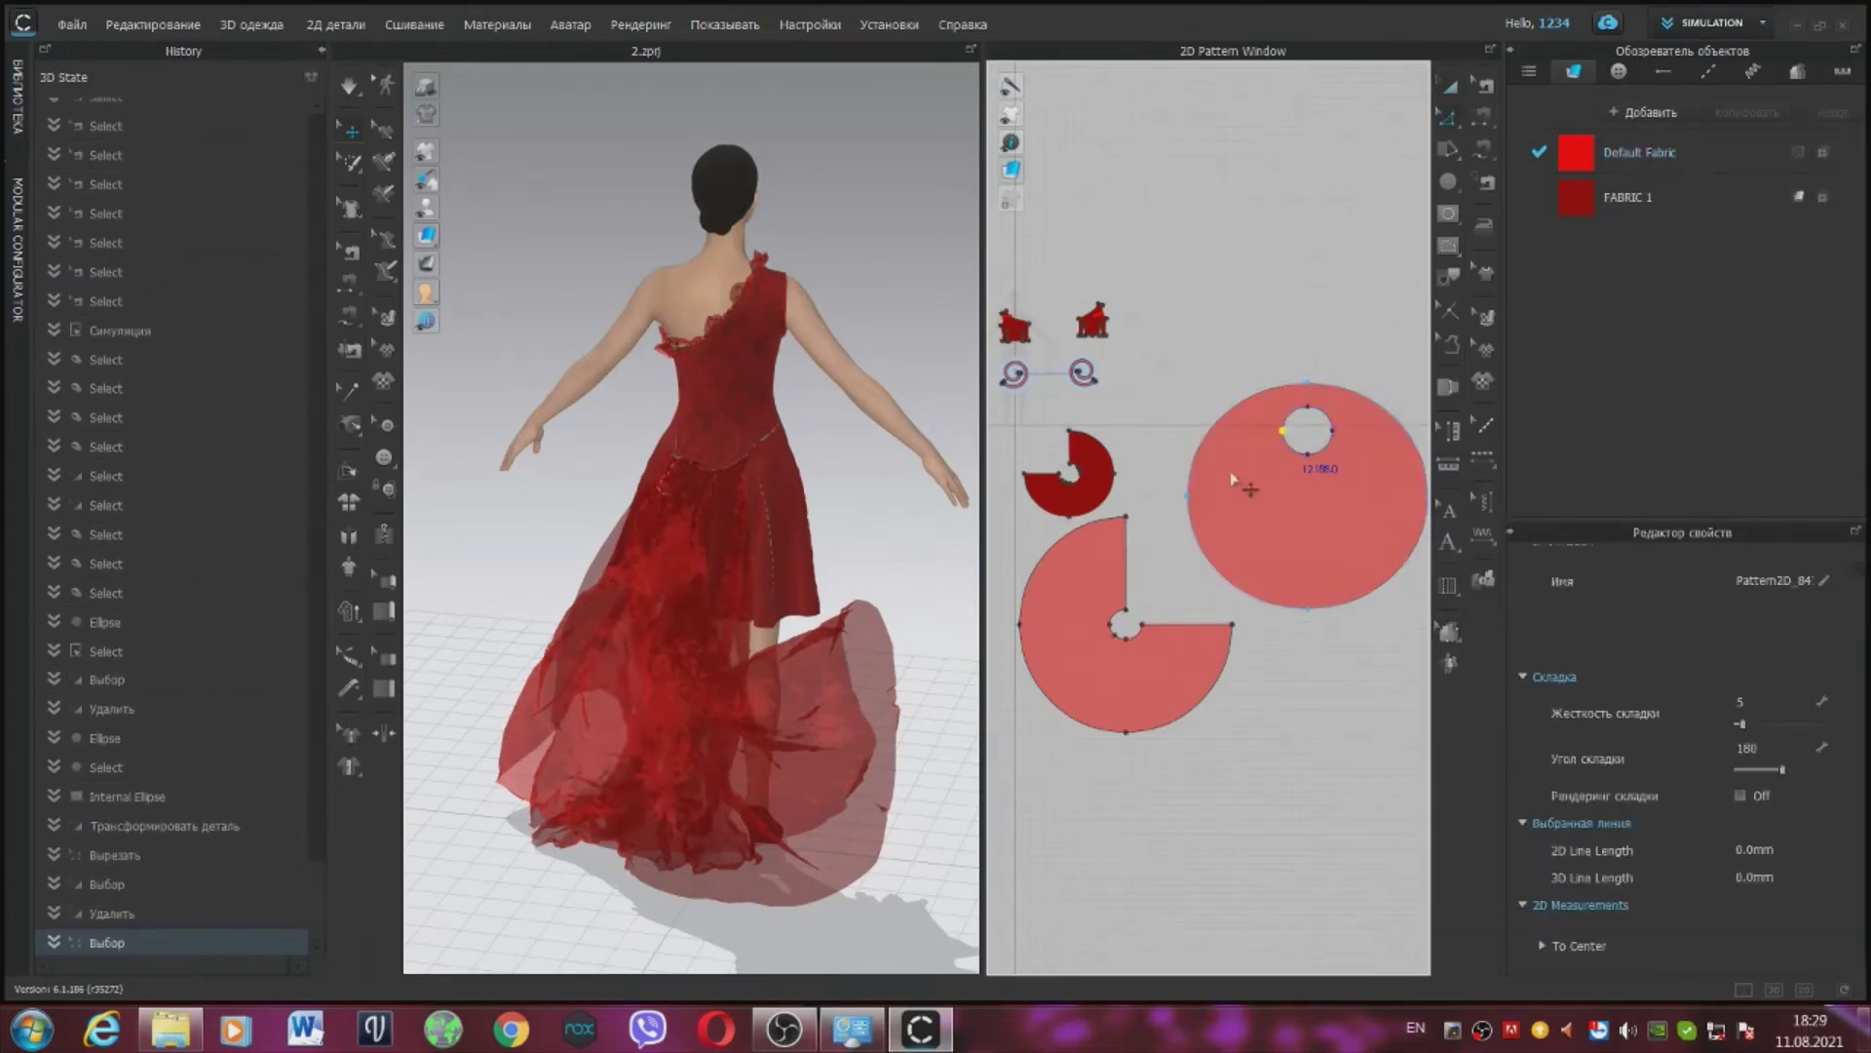
left_click(1187, 495)
left_click(329, 25)
mouse_move(349, 73)
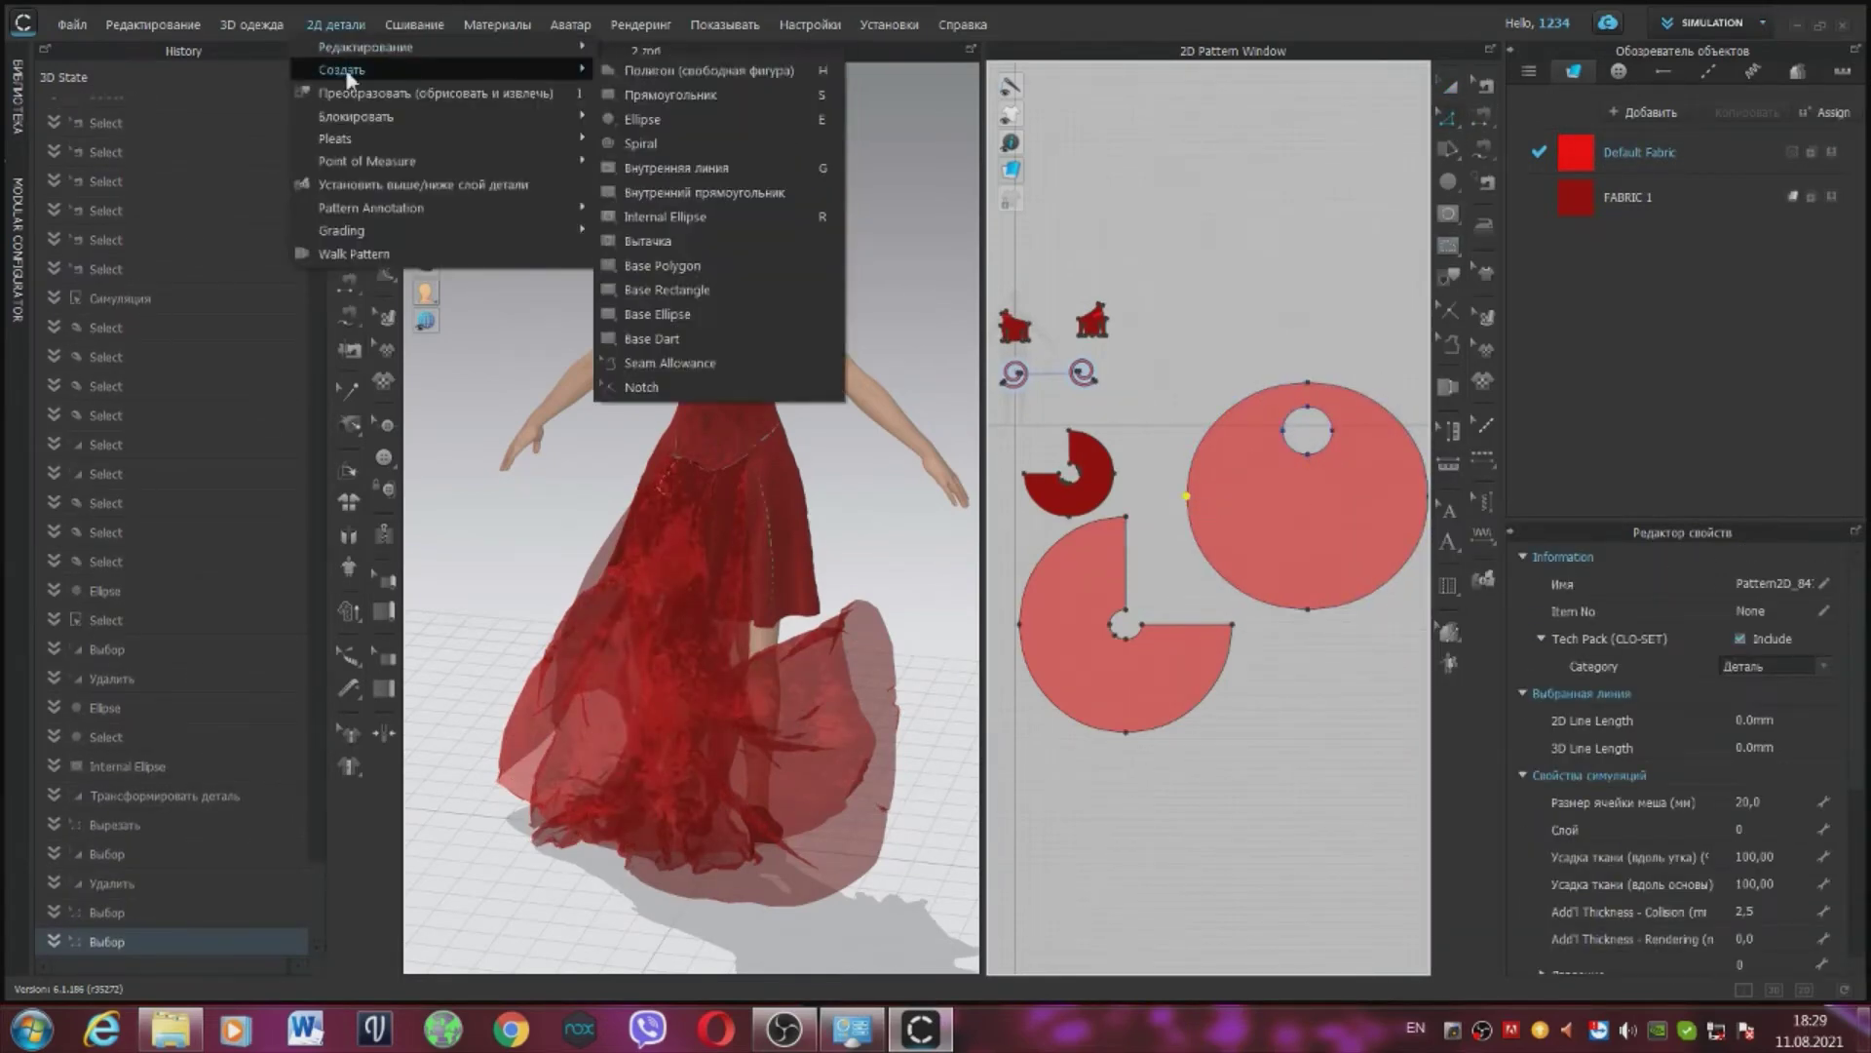
left_click(682, 166)
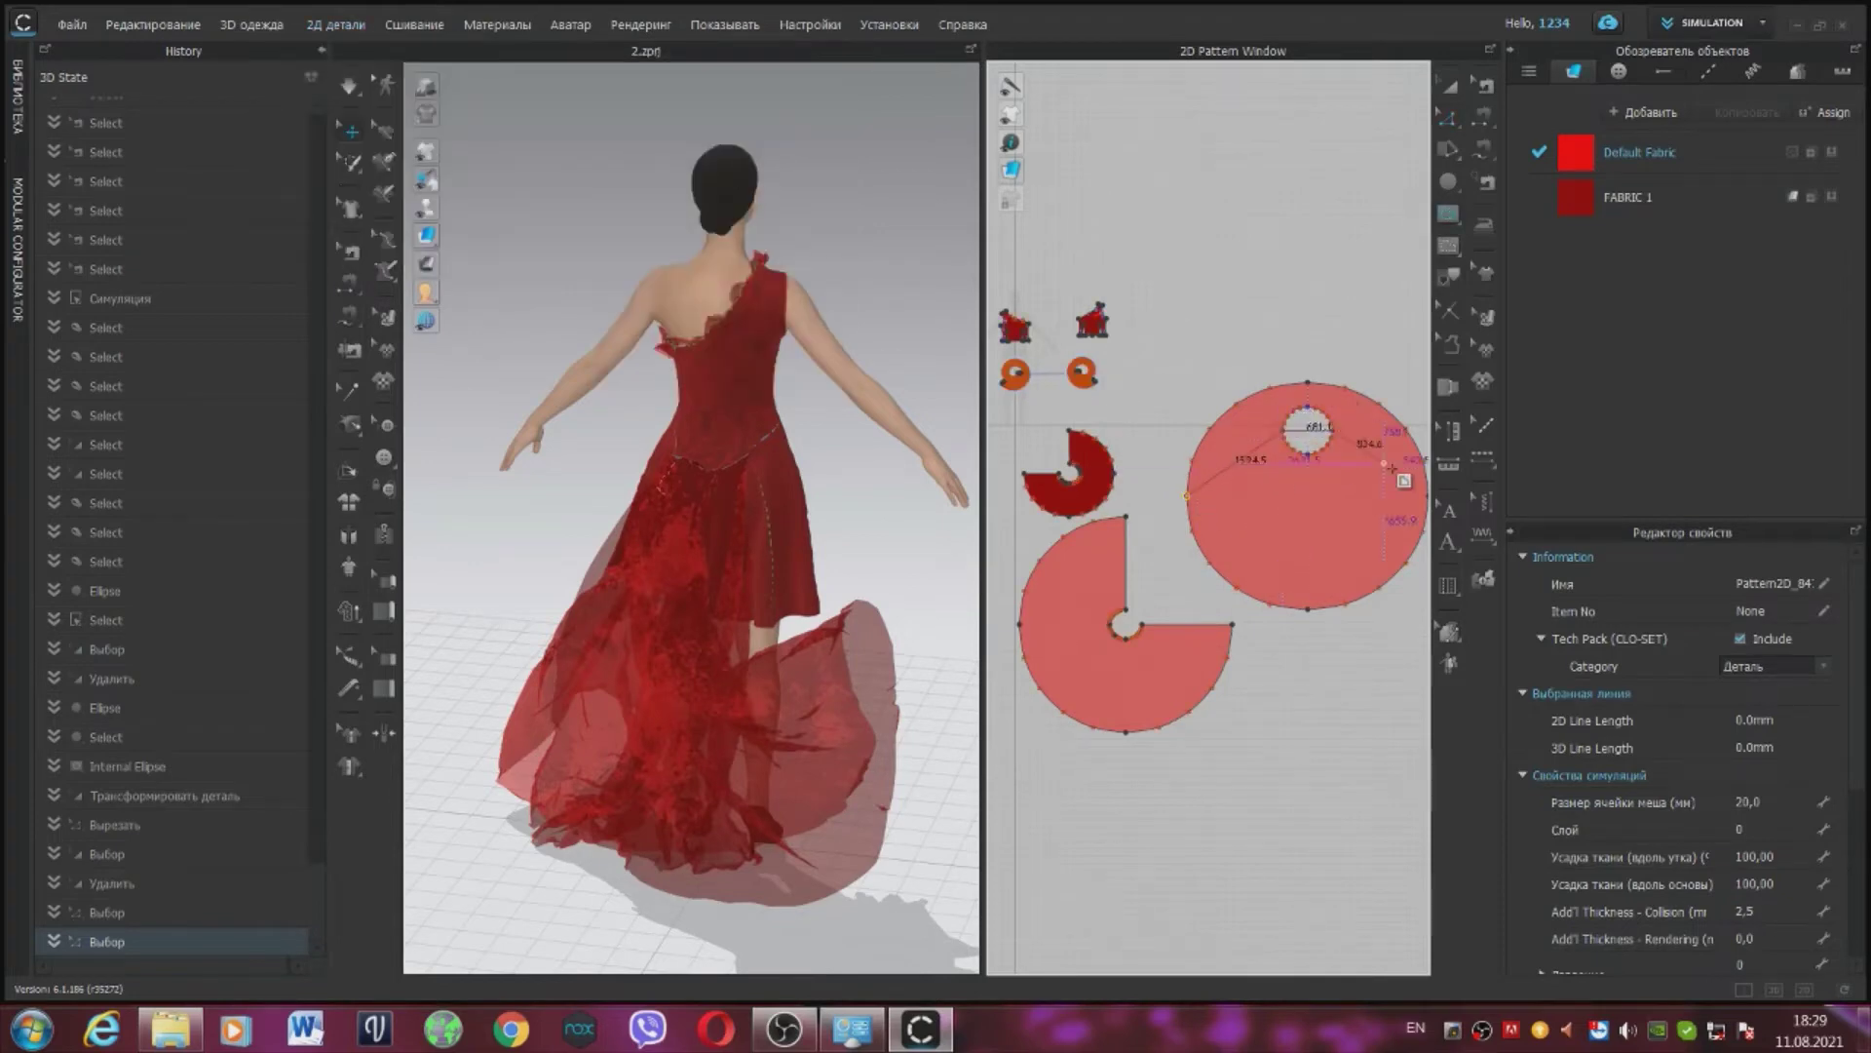
double_click(1427, 495)
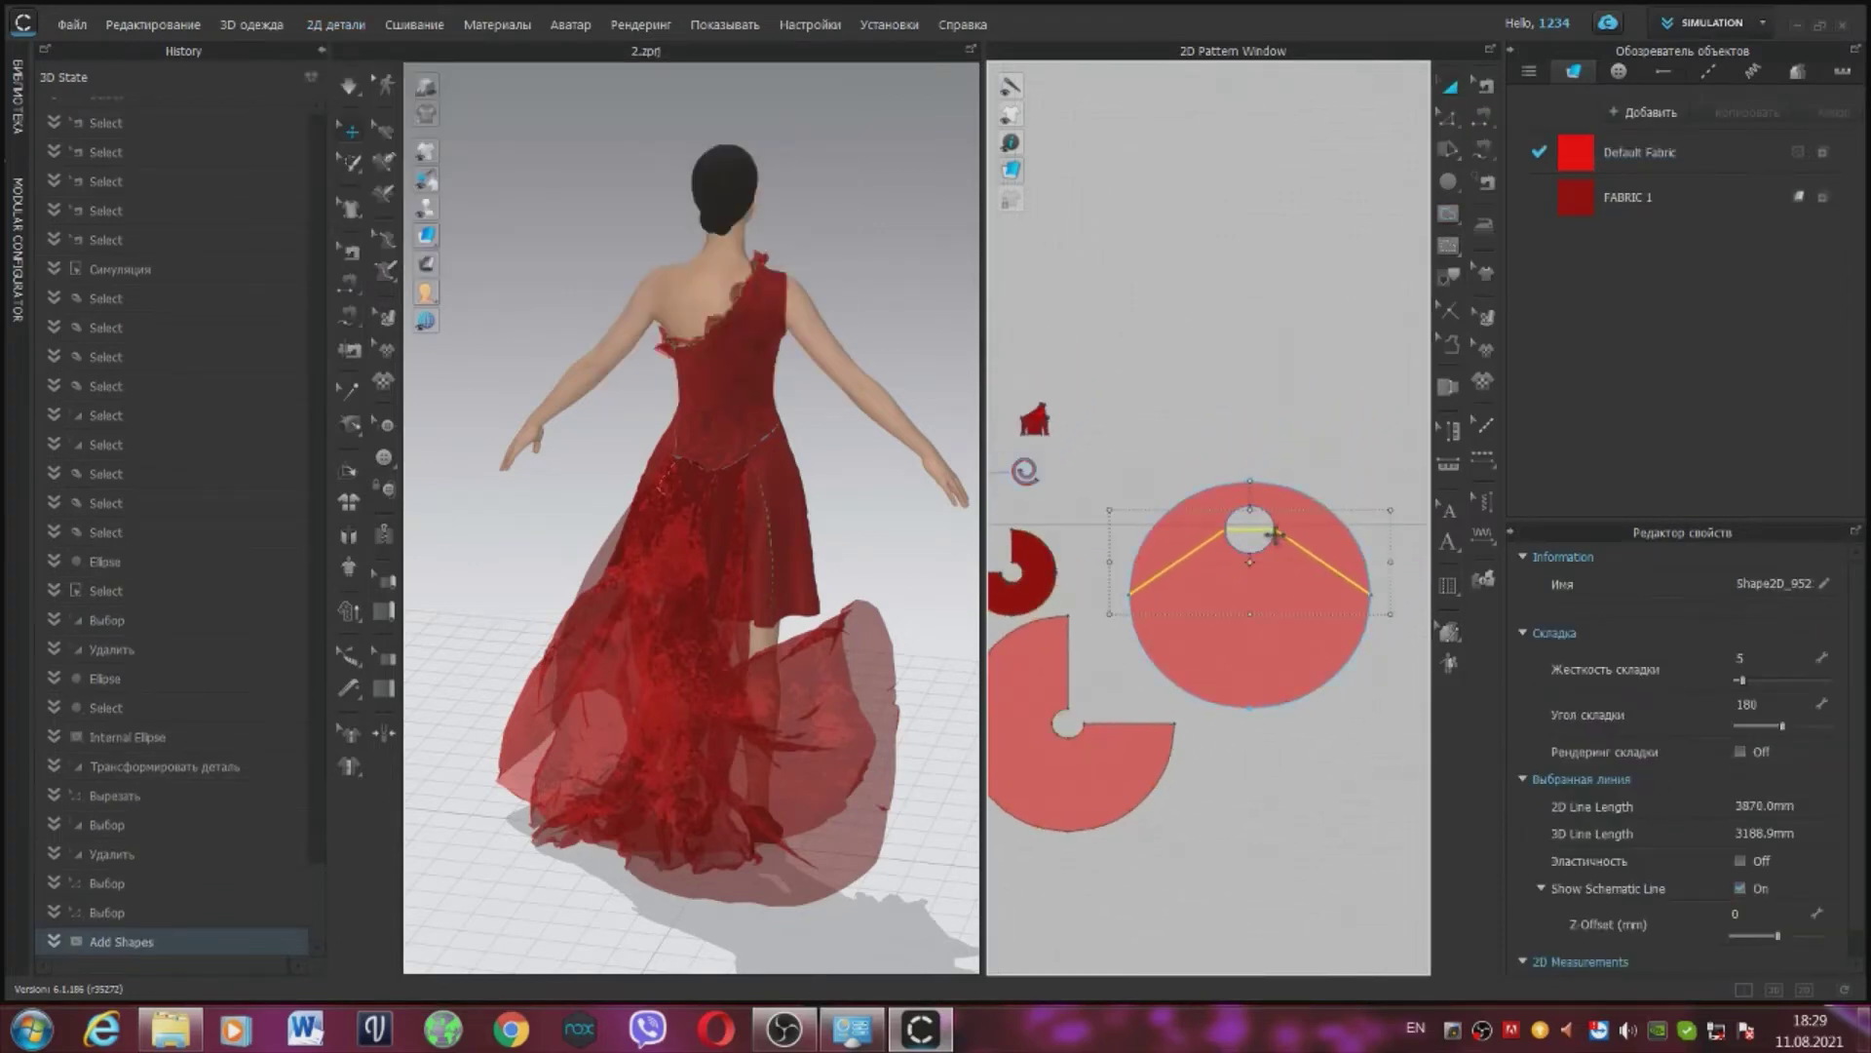
Step: Cut the large circle along the internal line and delete the section above it
right_click(1324, 561)
key("Escape")
right_click(1196, 550)
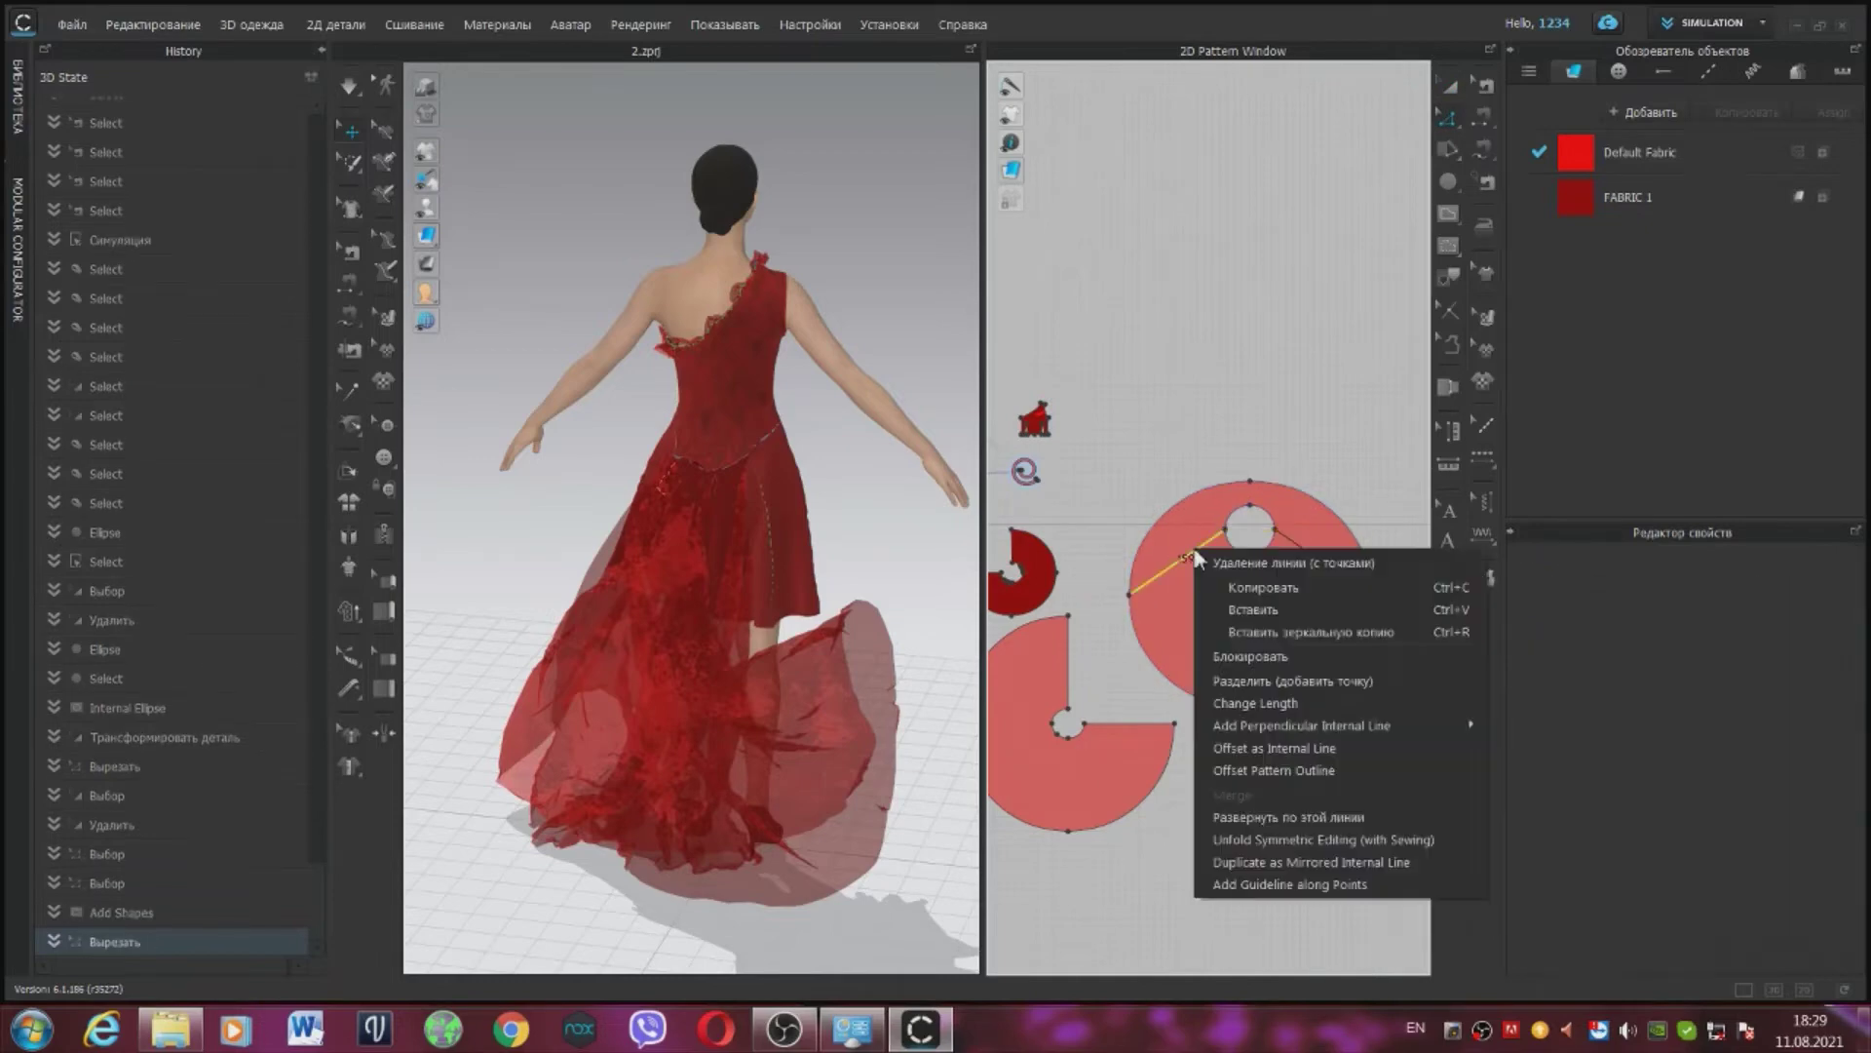
mouse_move(1250, 729)
right_click(1170, 568)
left_click(1303, 442)
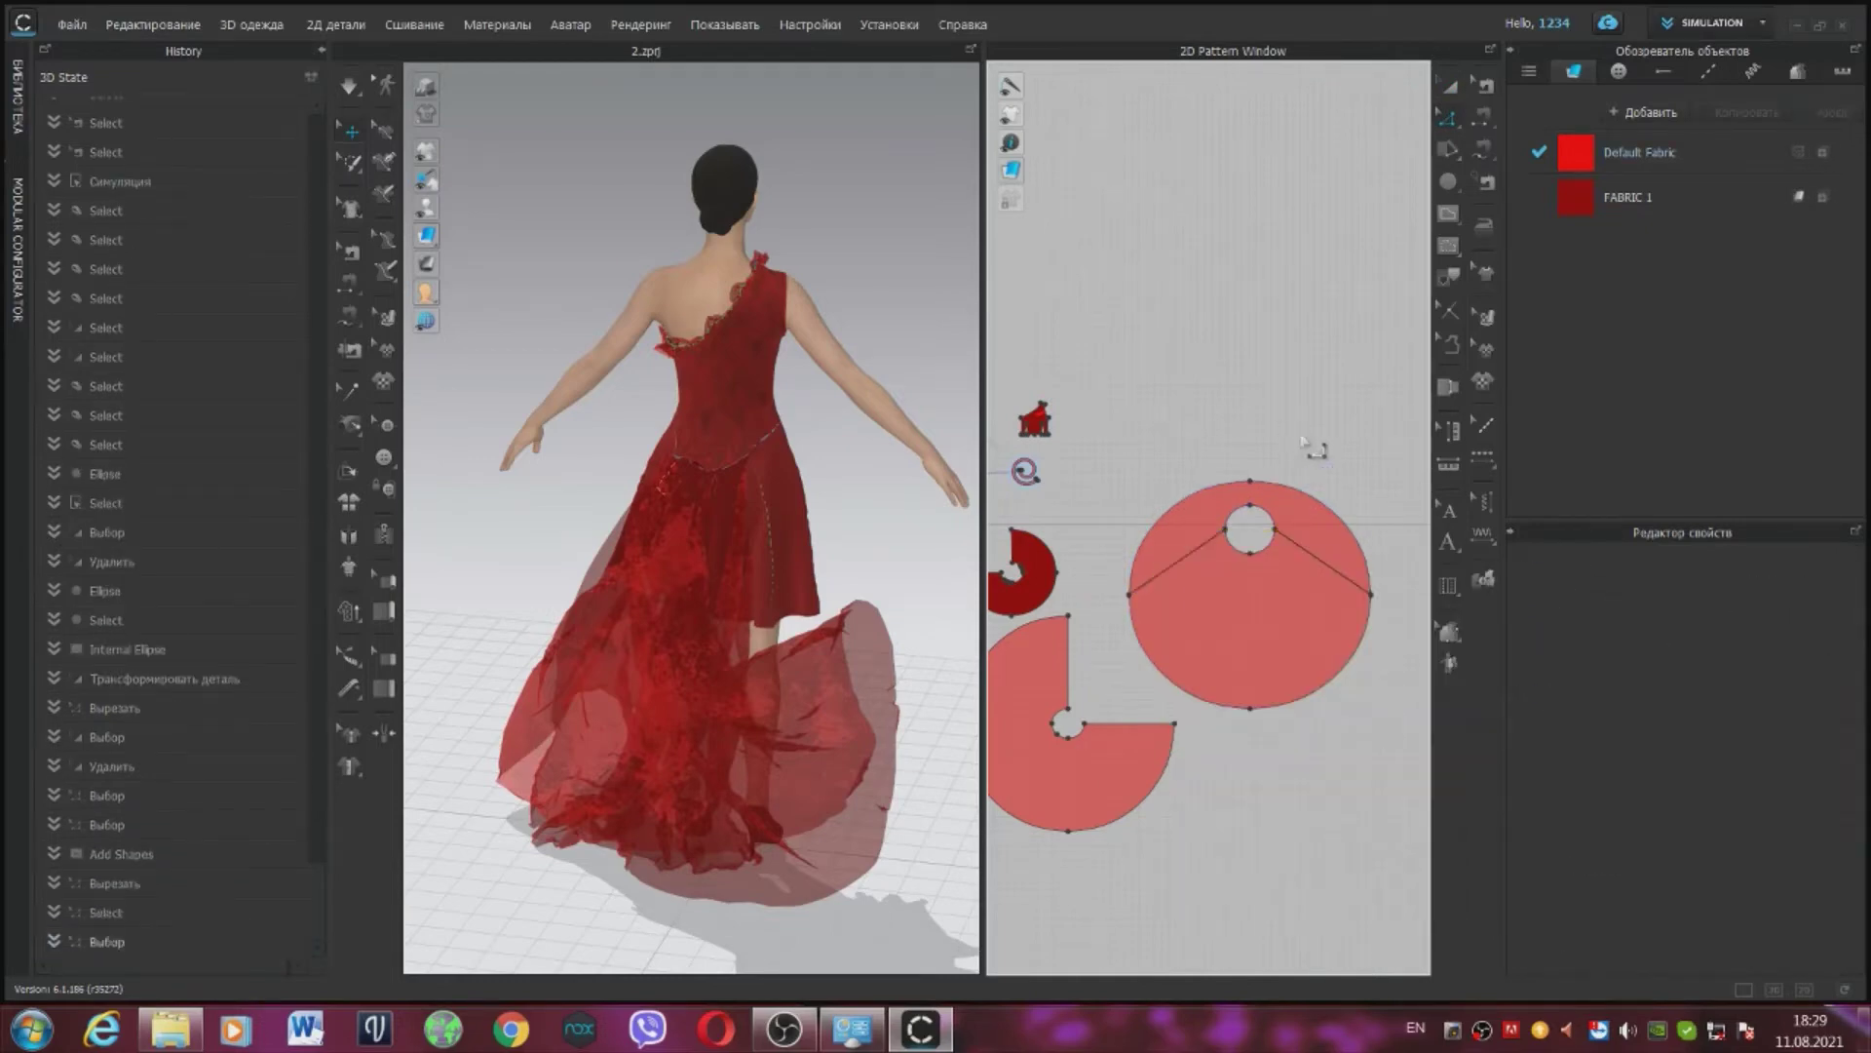
right_click(1179, 561)
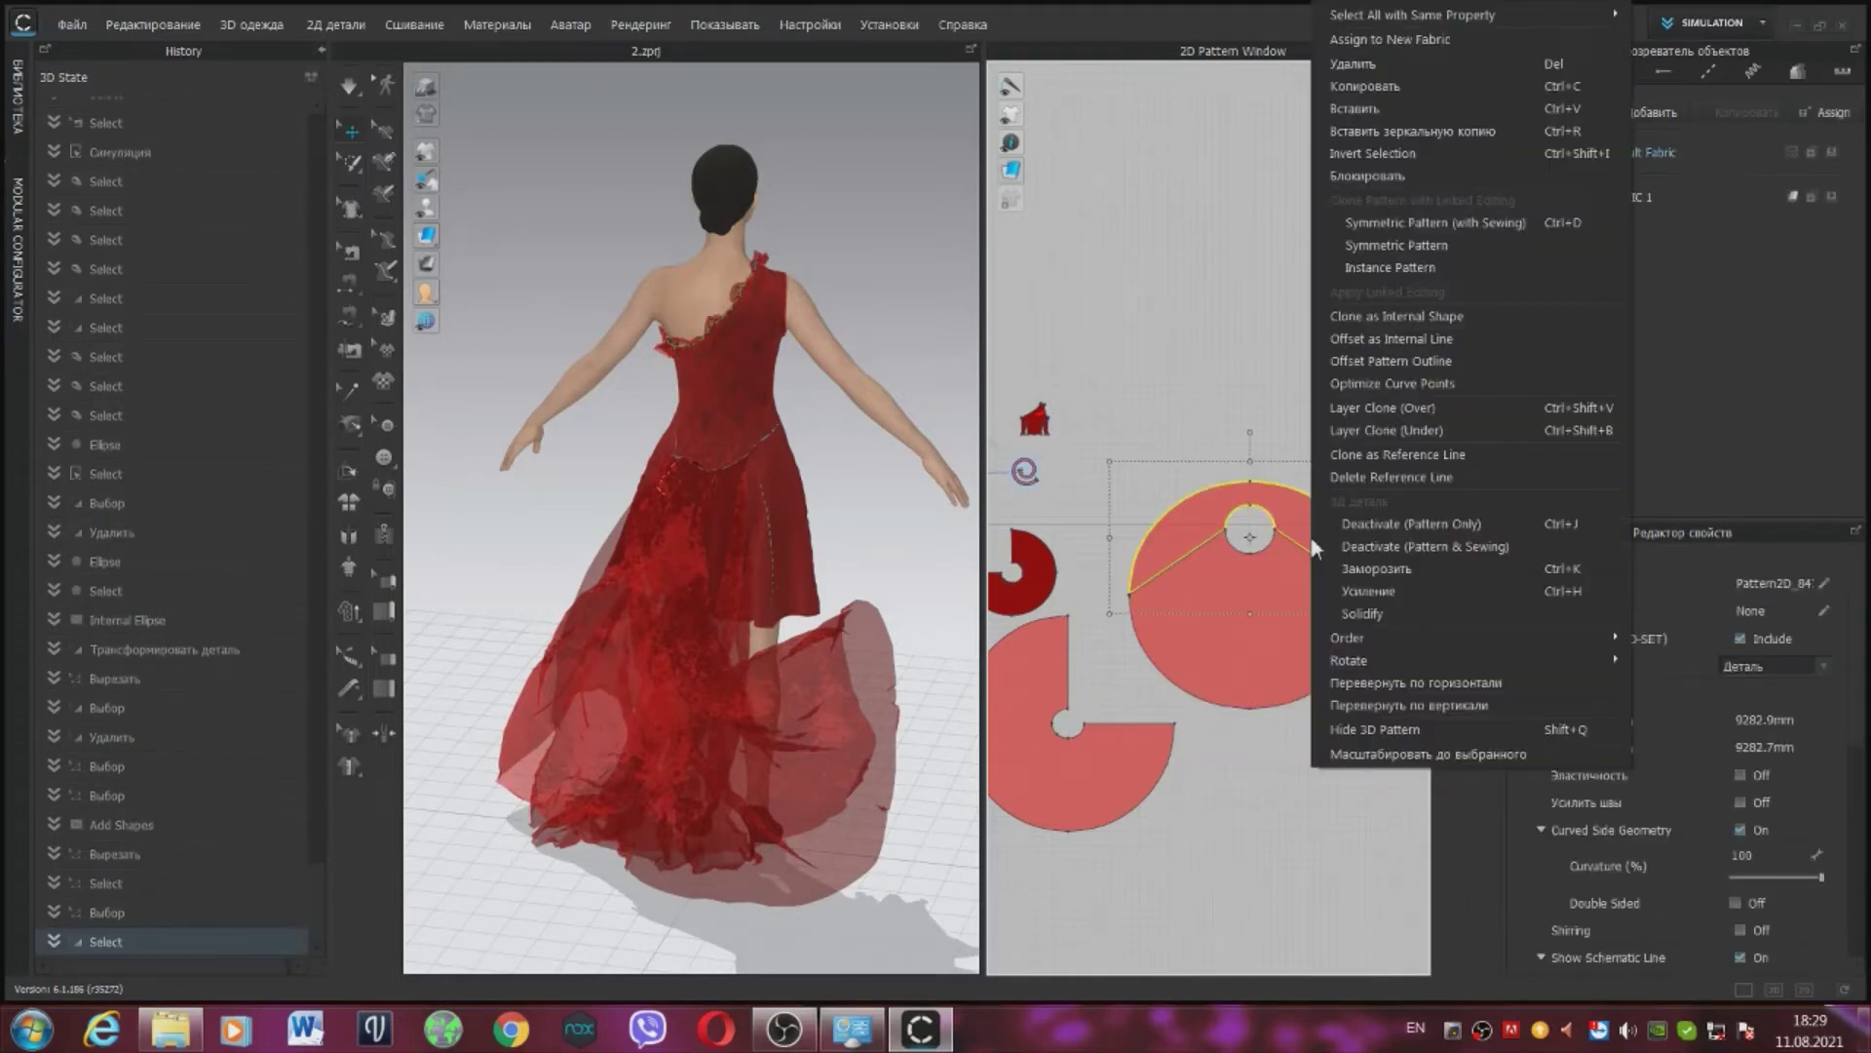
left_click(1402, 86)
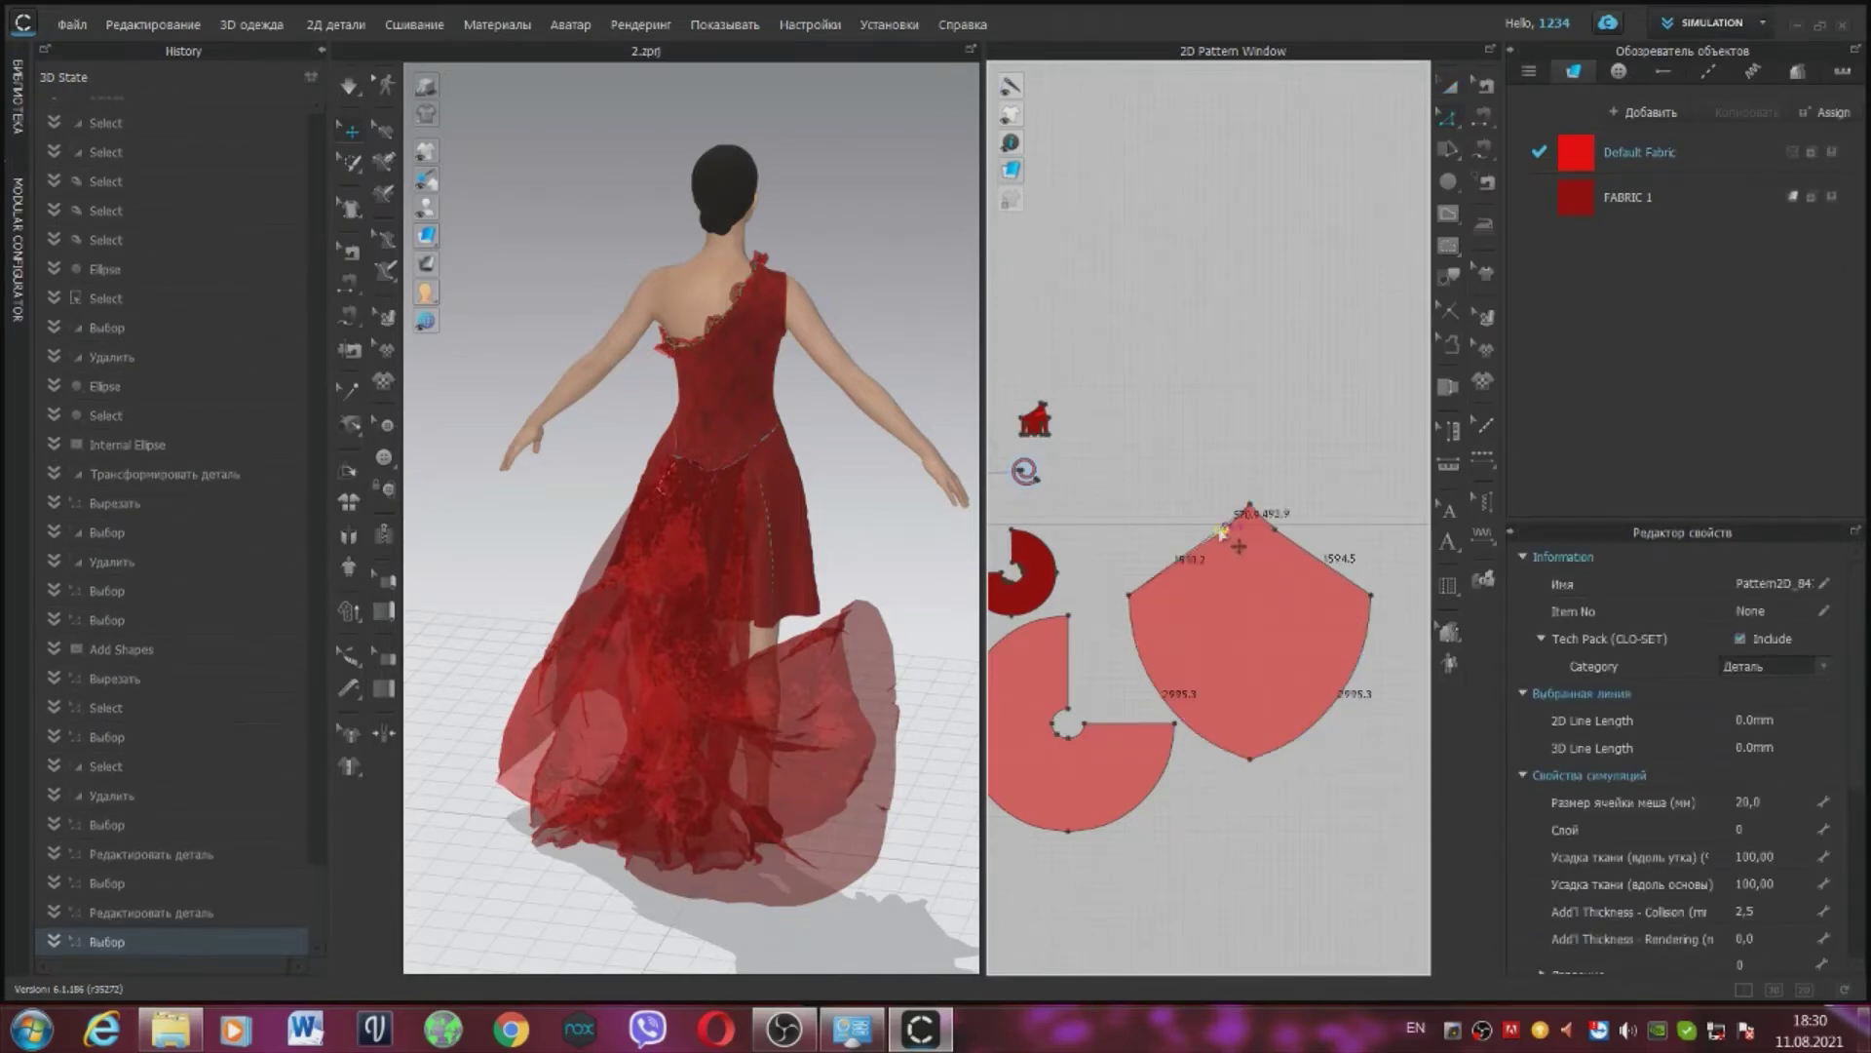
Step: Move the upper right corner point of the shield-shaped panel outward and curve the two short edges at its tip
left_click_drag(1275, 529, 1293, 524)
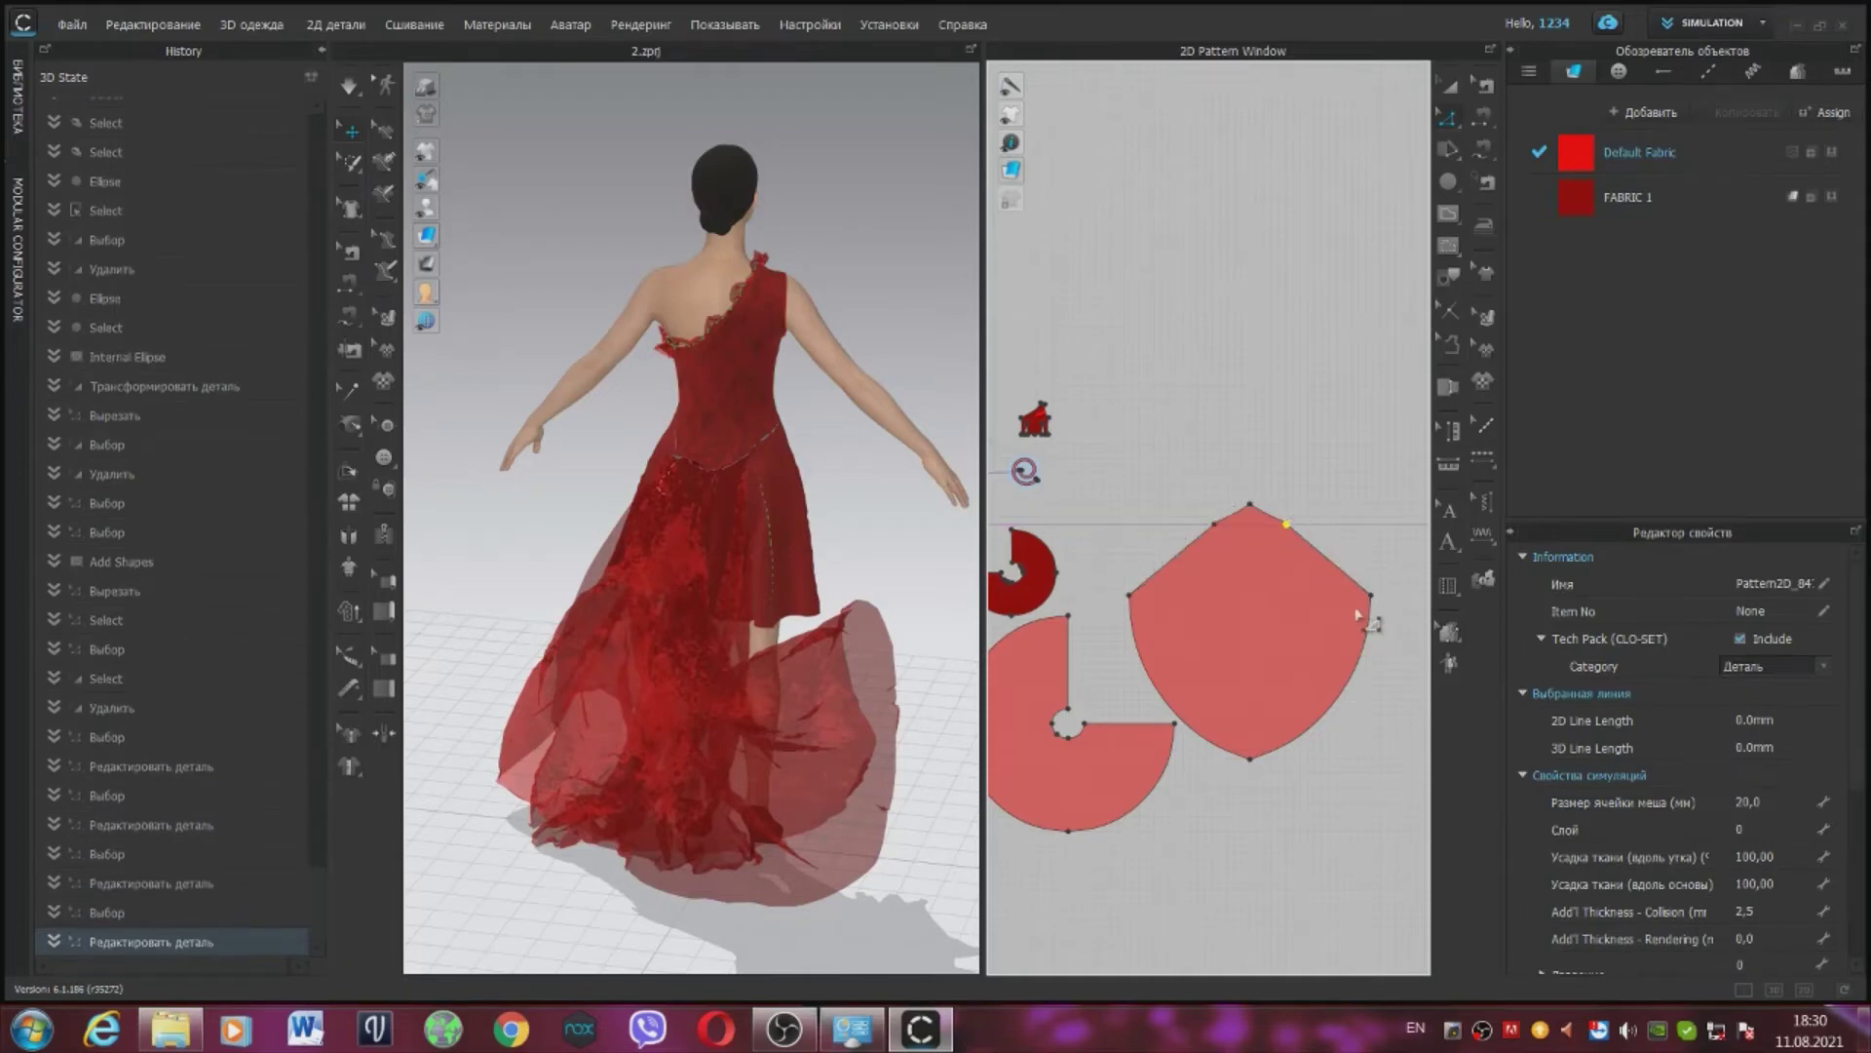
left_click(336, 25)
mouse_move(380, 49)
left_click(687, 122)
left_click_drag(1268, 514, 1270, 510)
left_click_drag(1233, 514, 1229, 500)
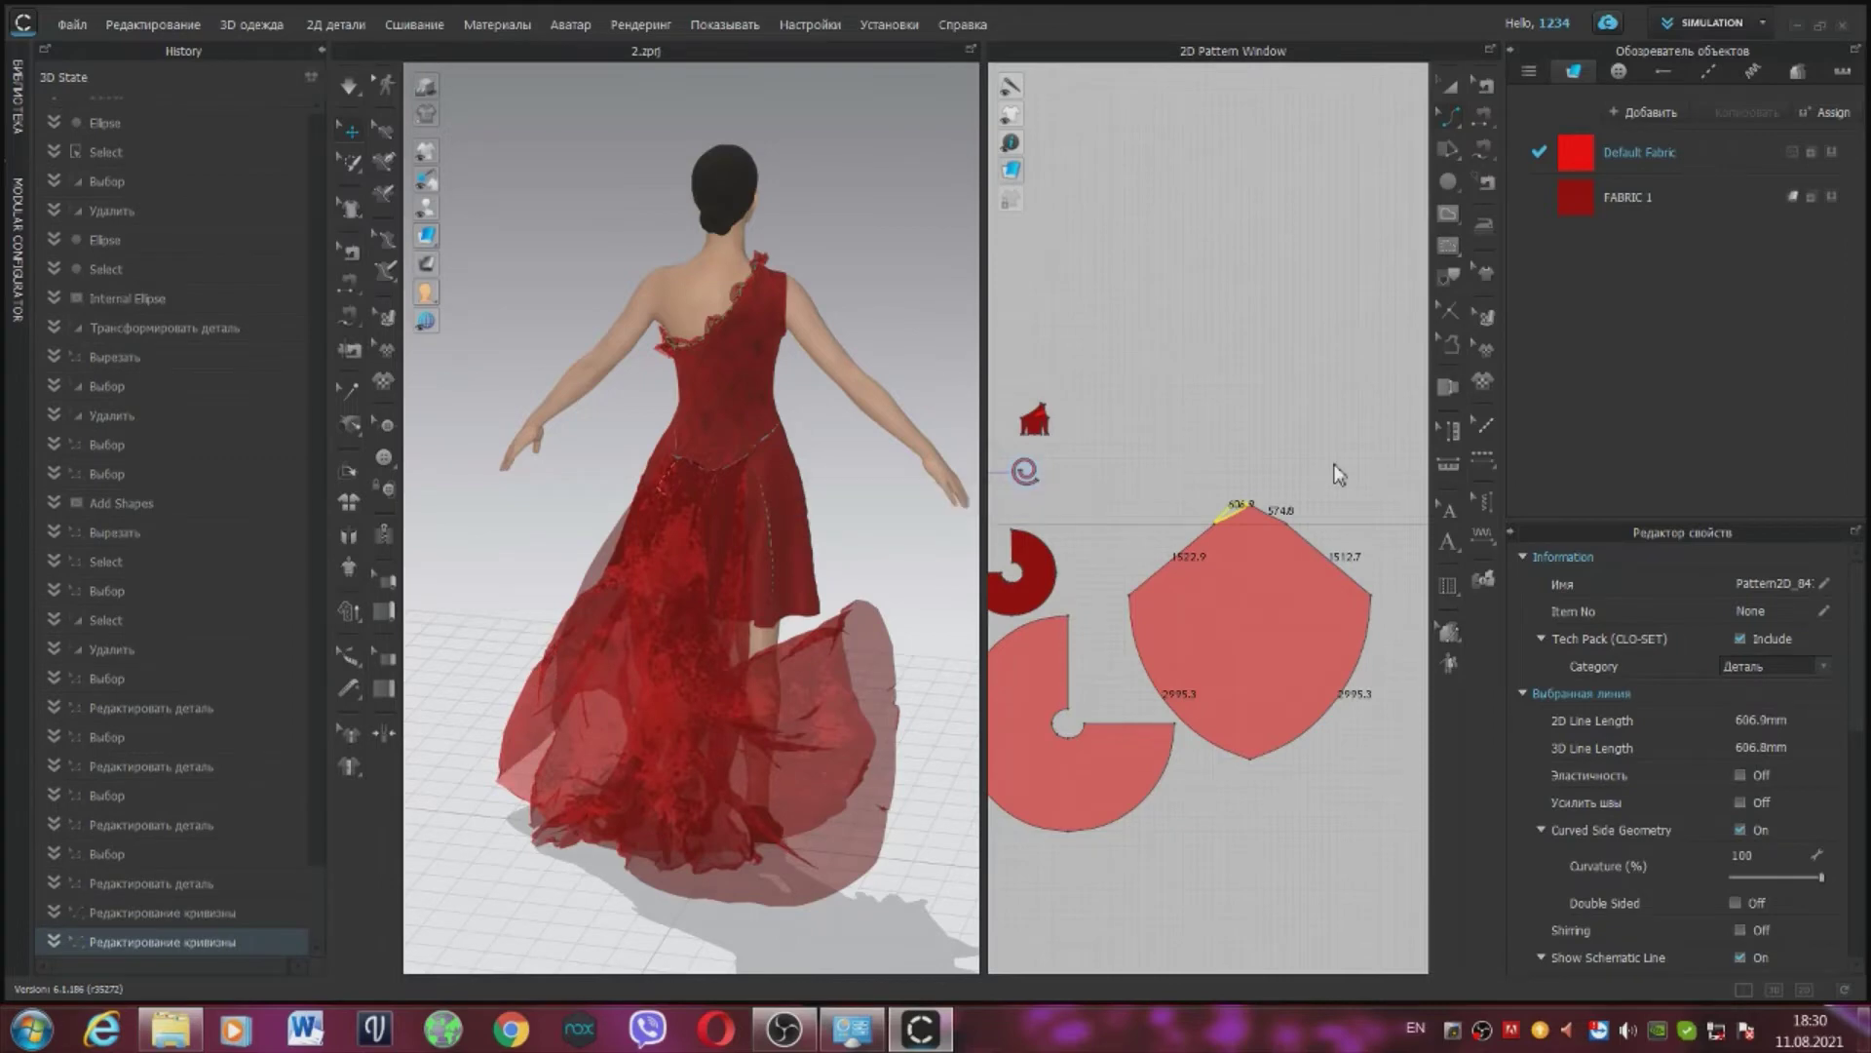
scroll(1272, 516, "up", 2)
left_click(1278, 538)
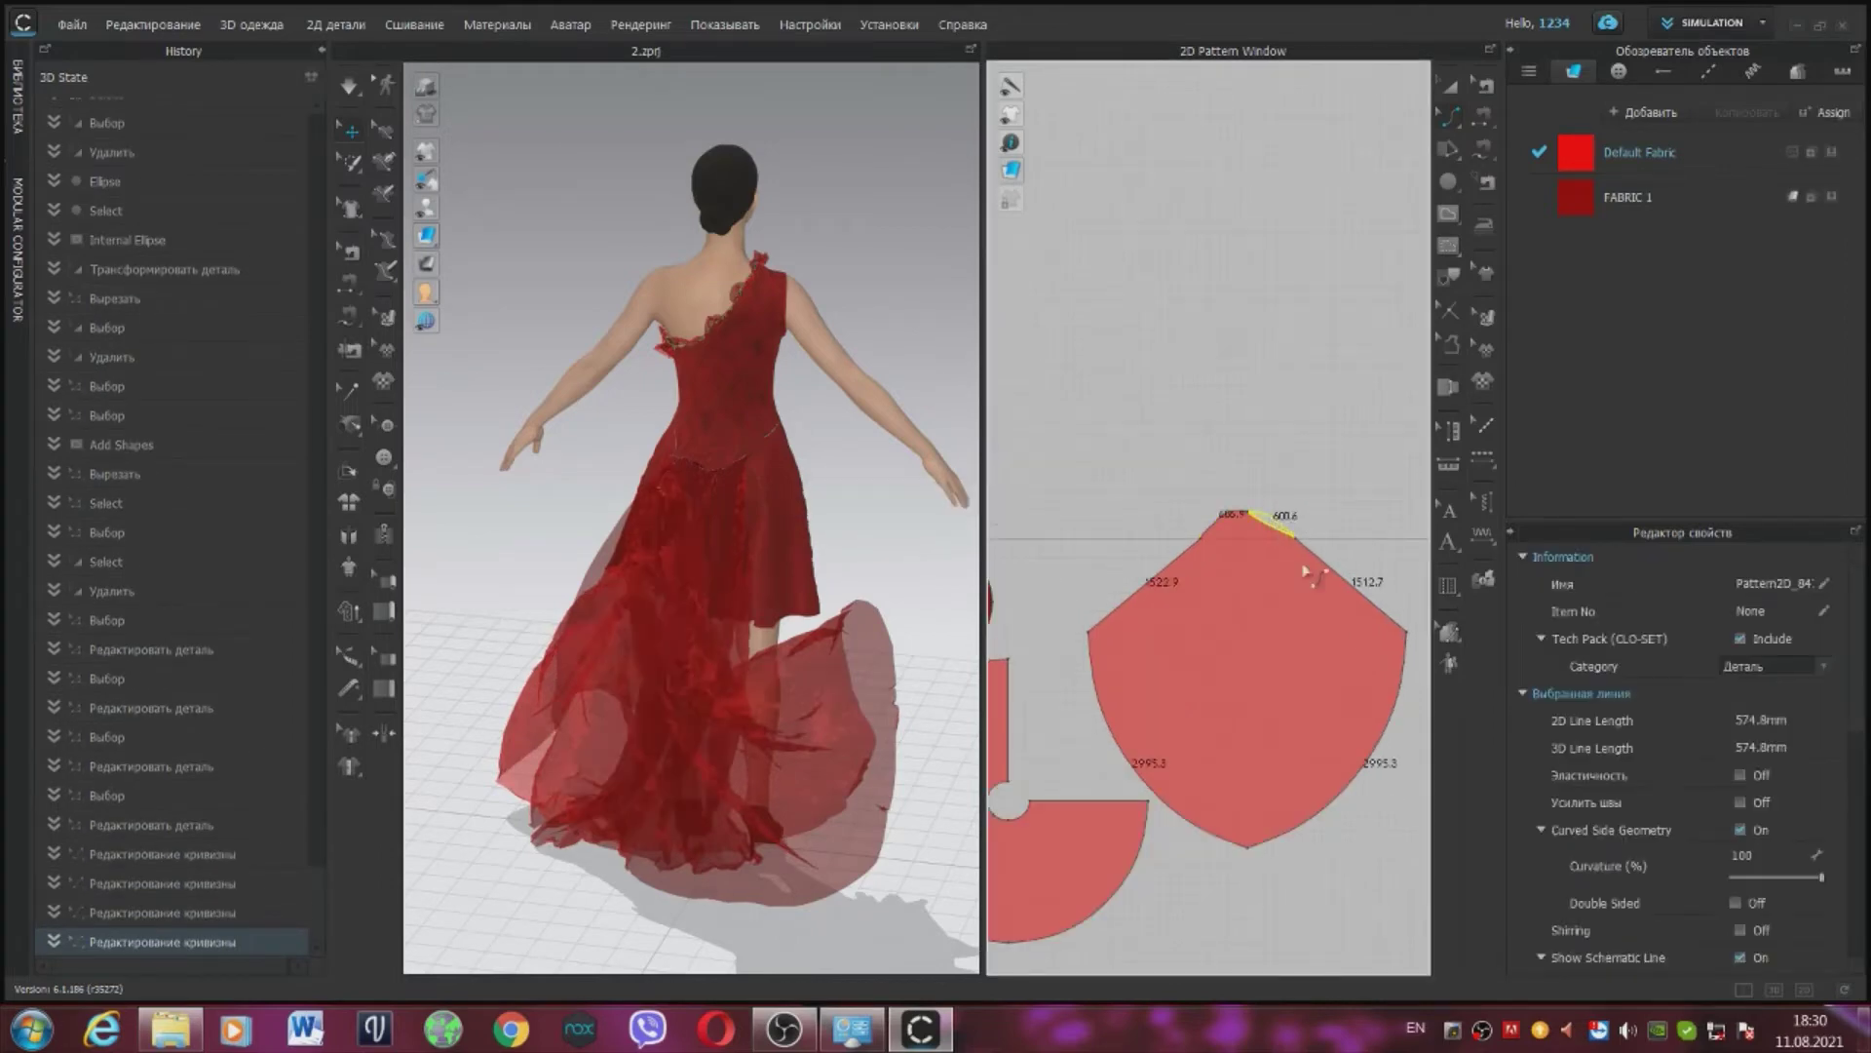
Step: Raise the panel's tip point and round both edges beside it, the right one to about 657 mm long
left_click(1251, 509)
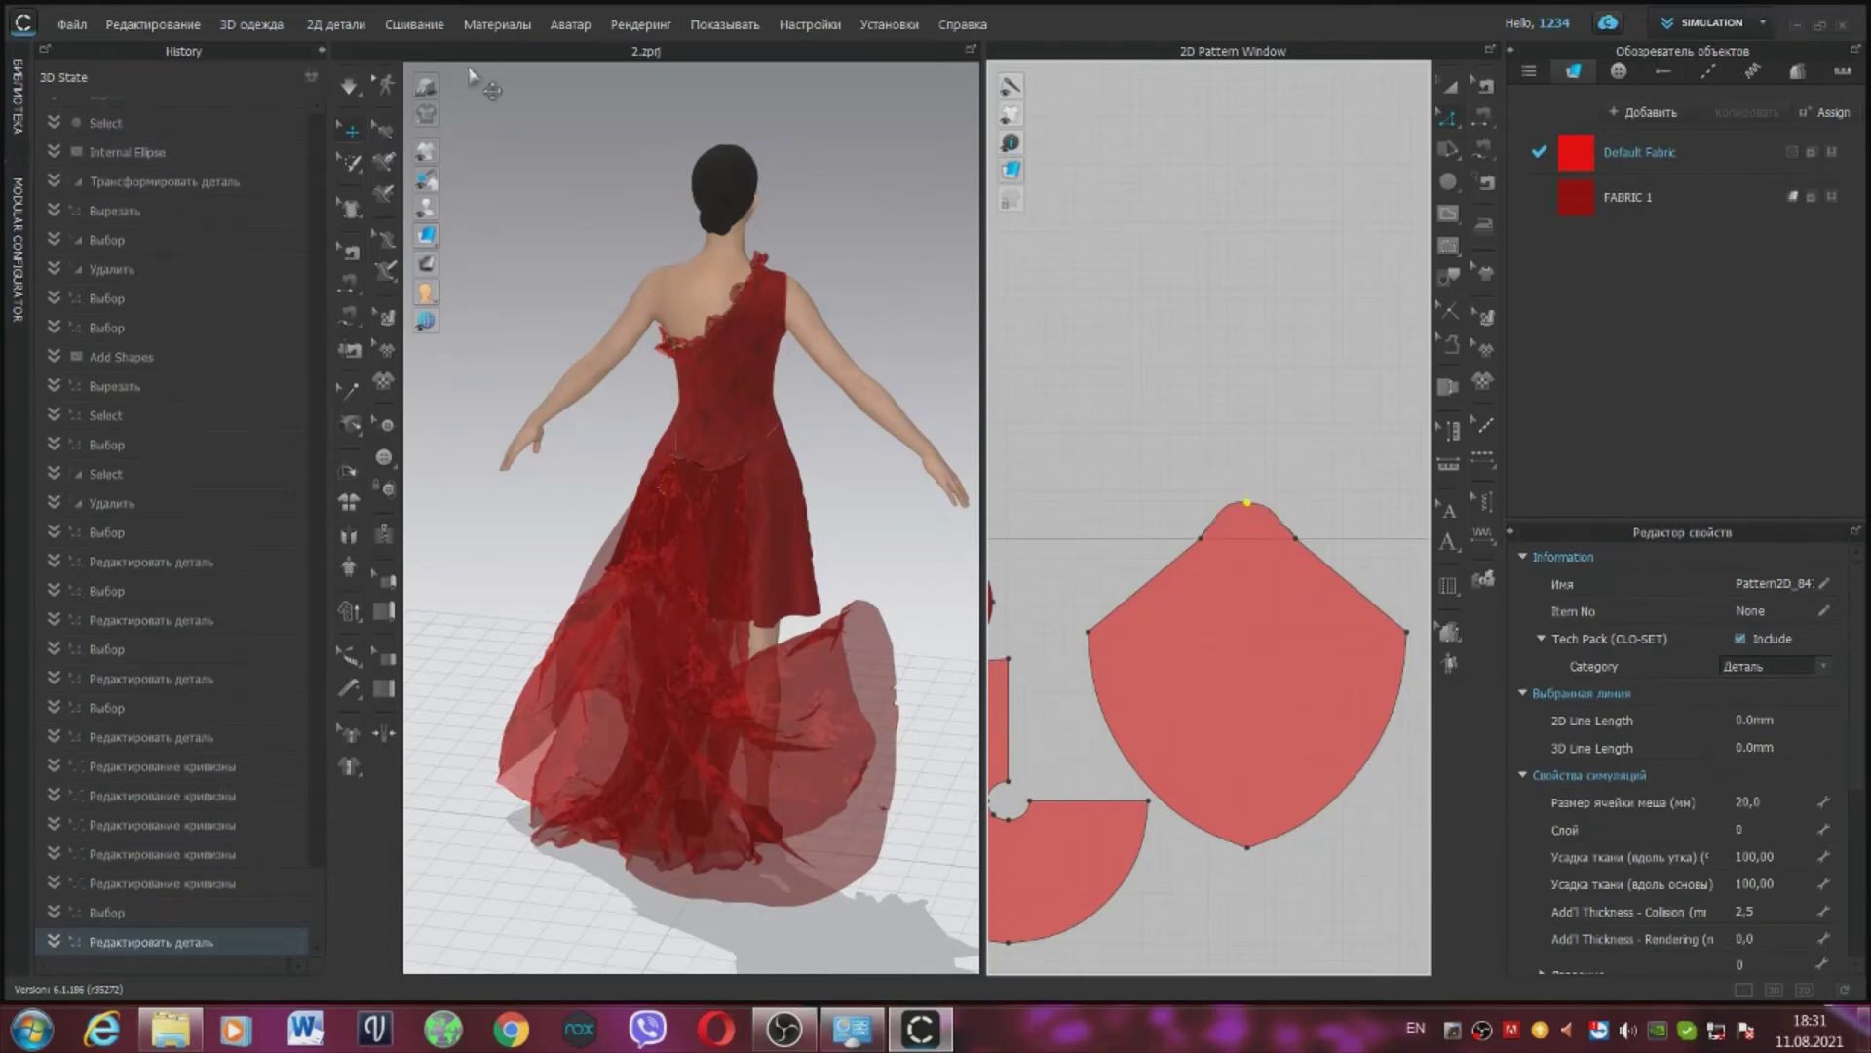
left_click(337, 26)
mouse_move(390, 48)
left_click(682, 125)
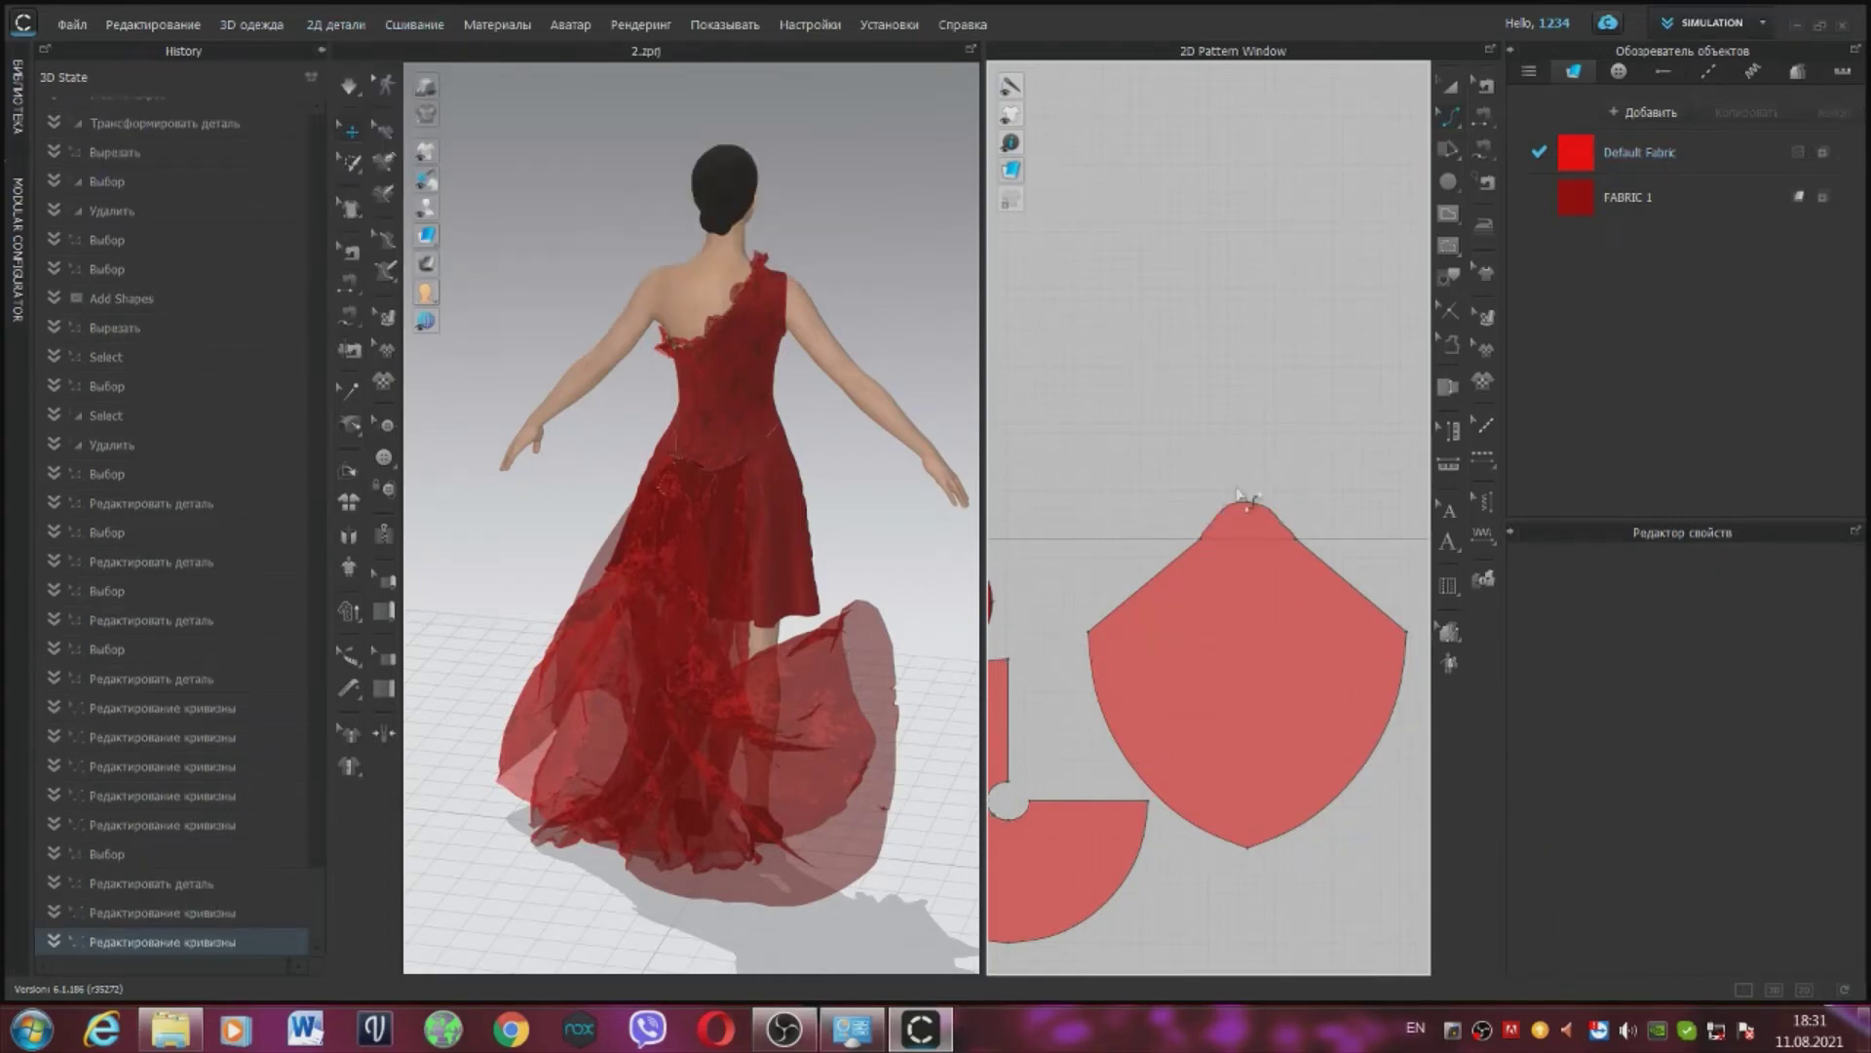
left_click(1233, 510)
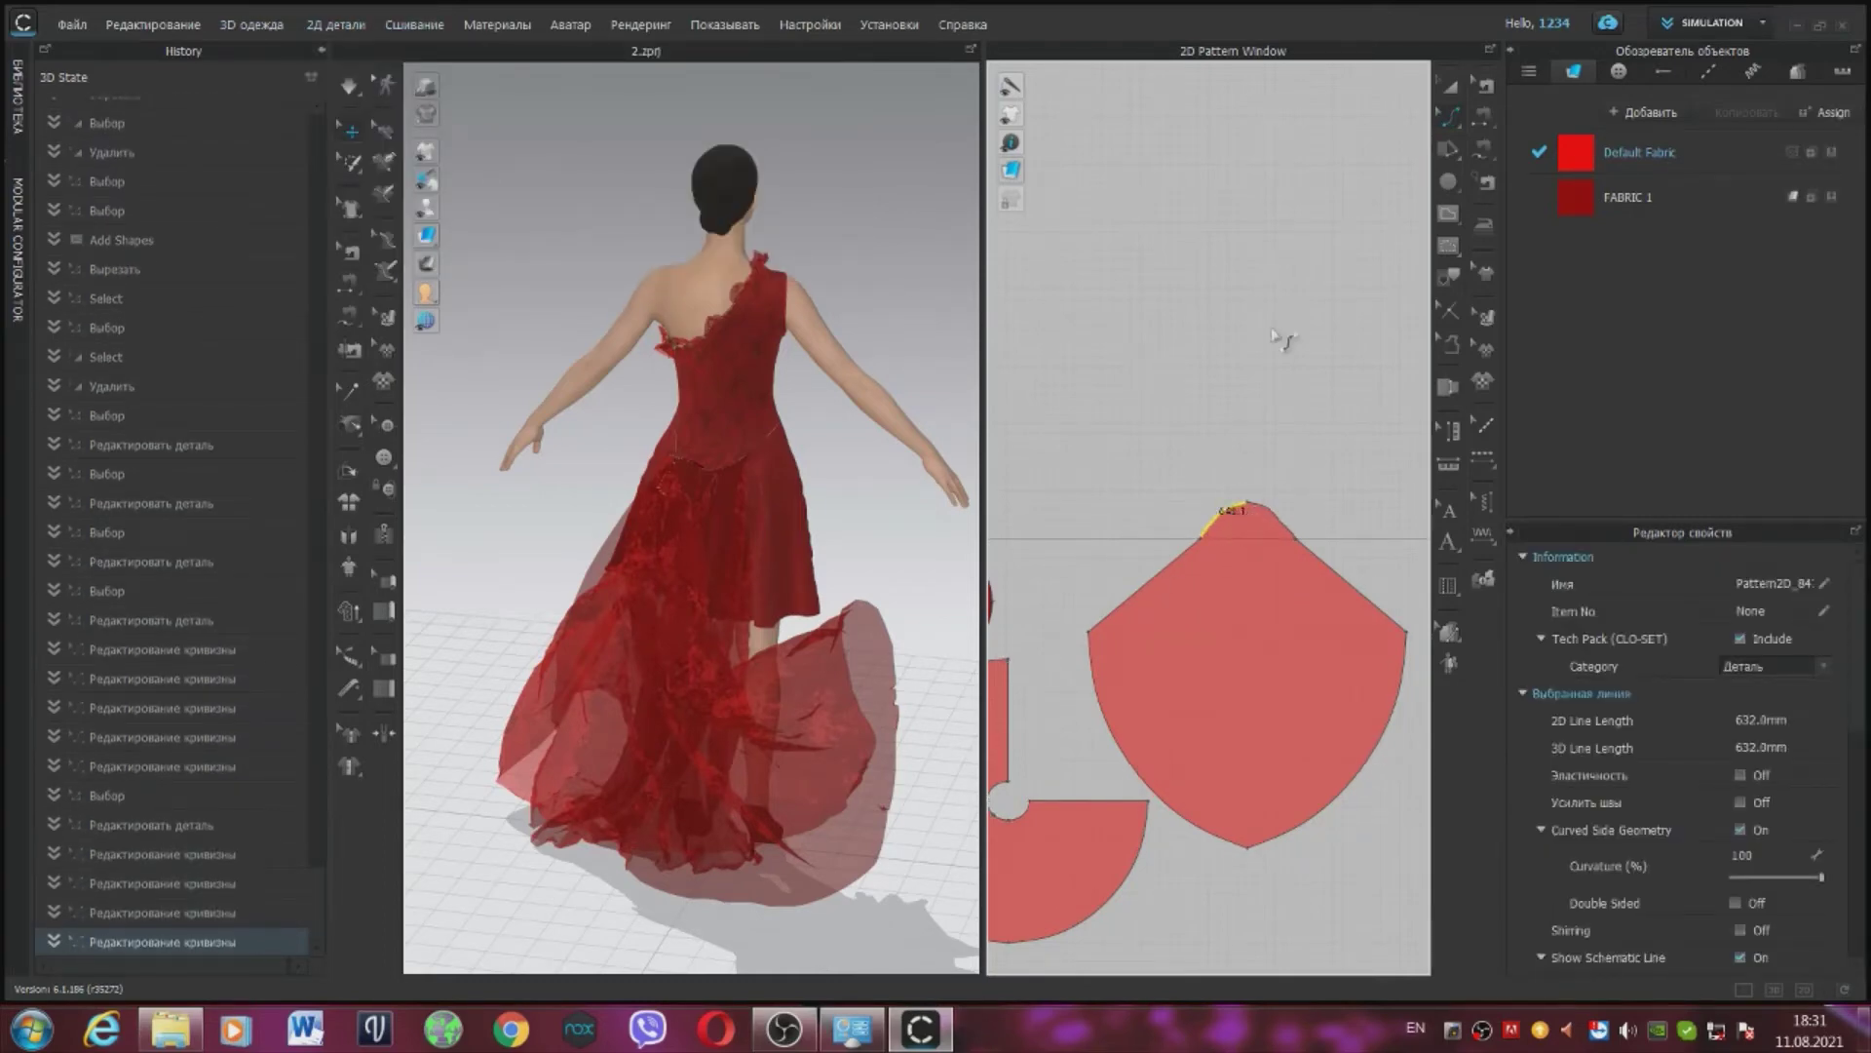
left_click(1277, 514)
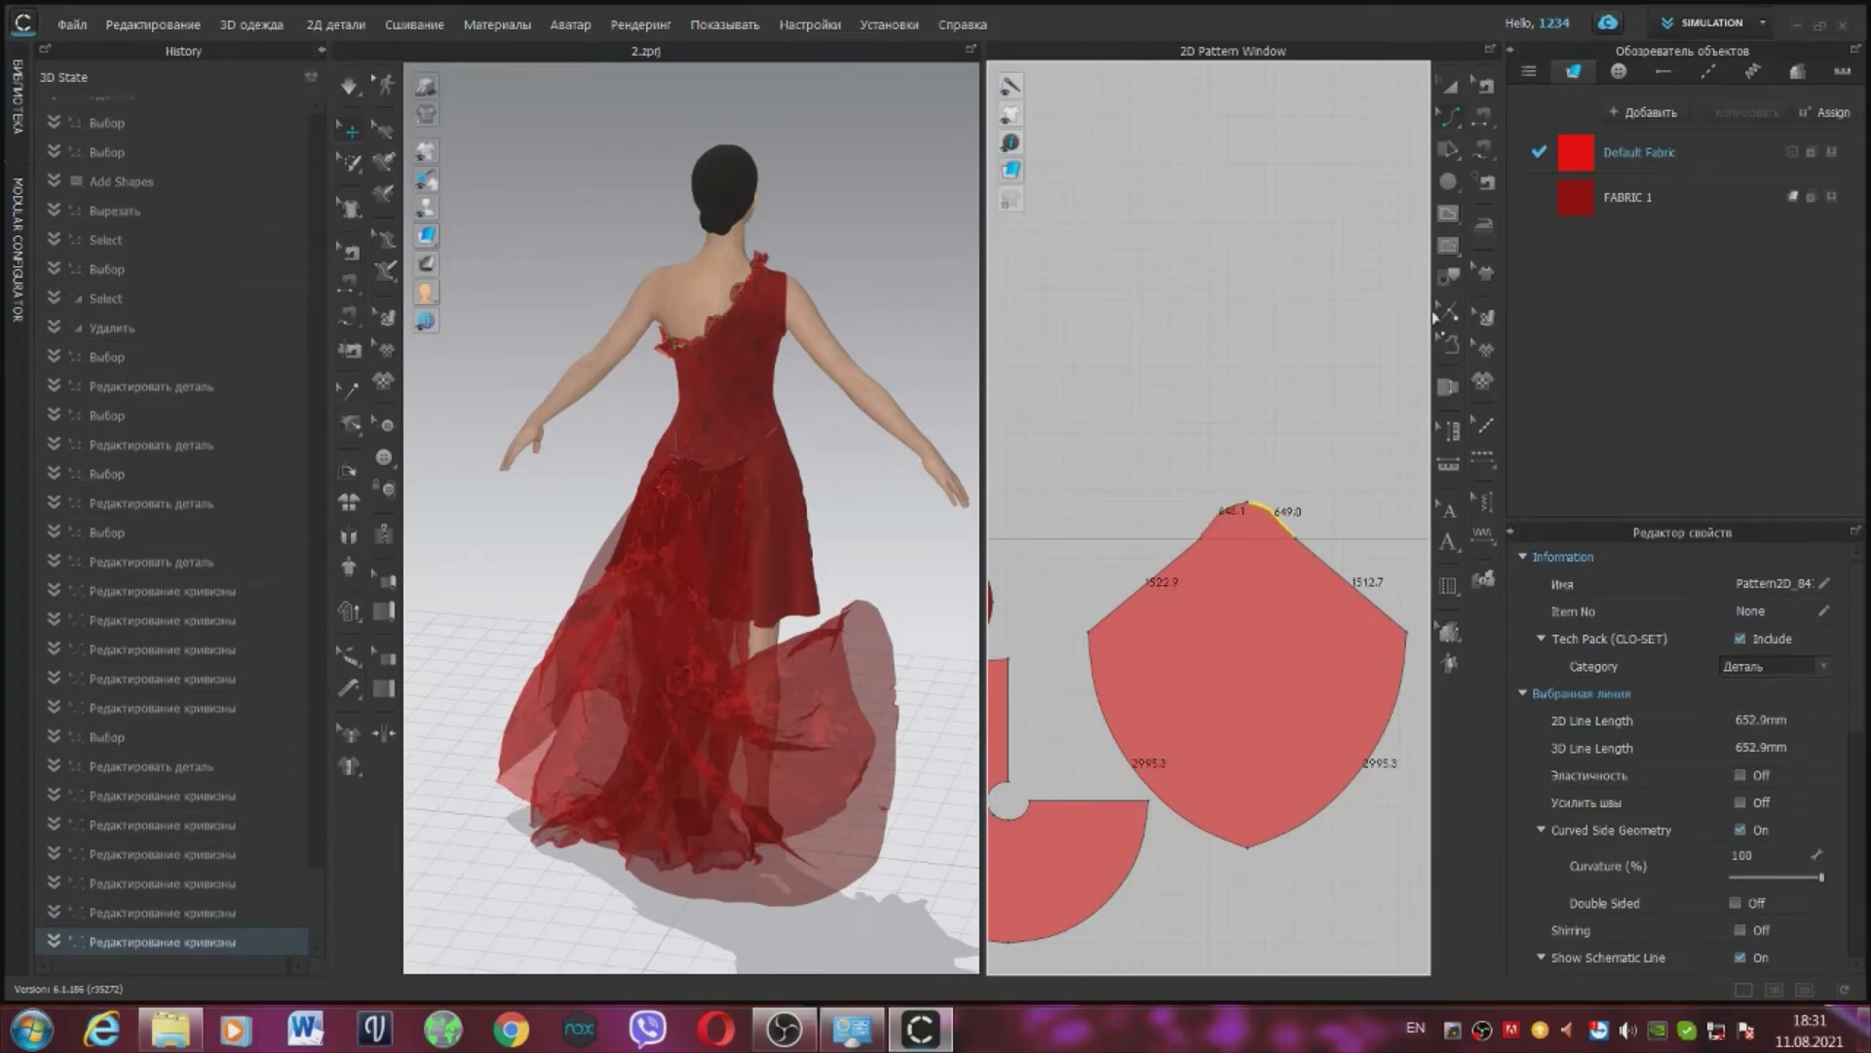
left_click_drag(1273, 511, 1284, 521)
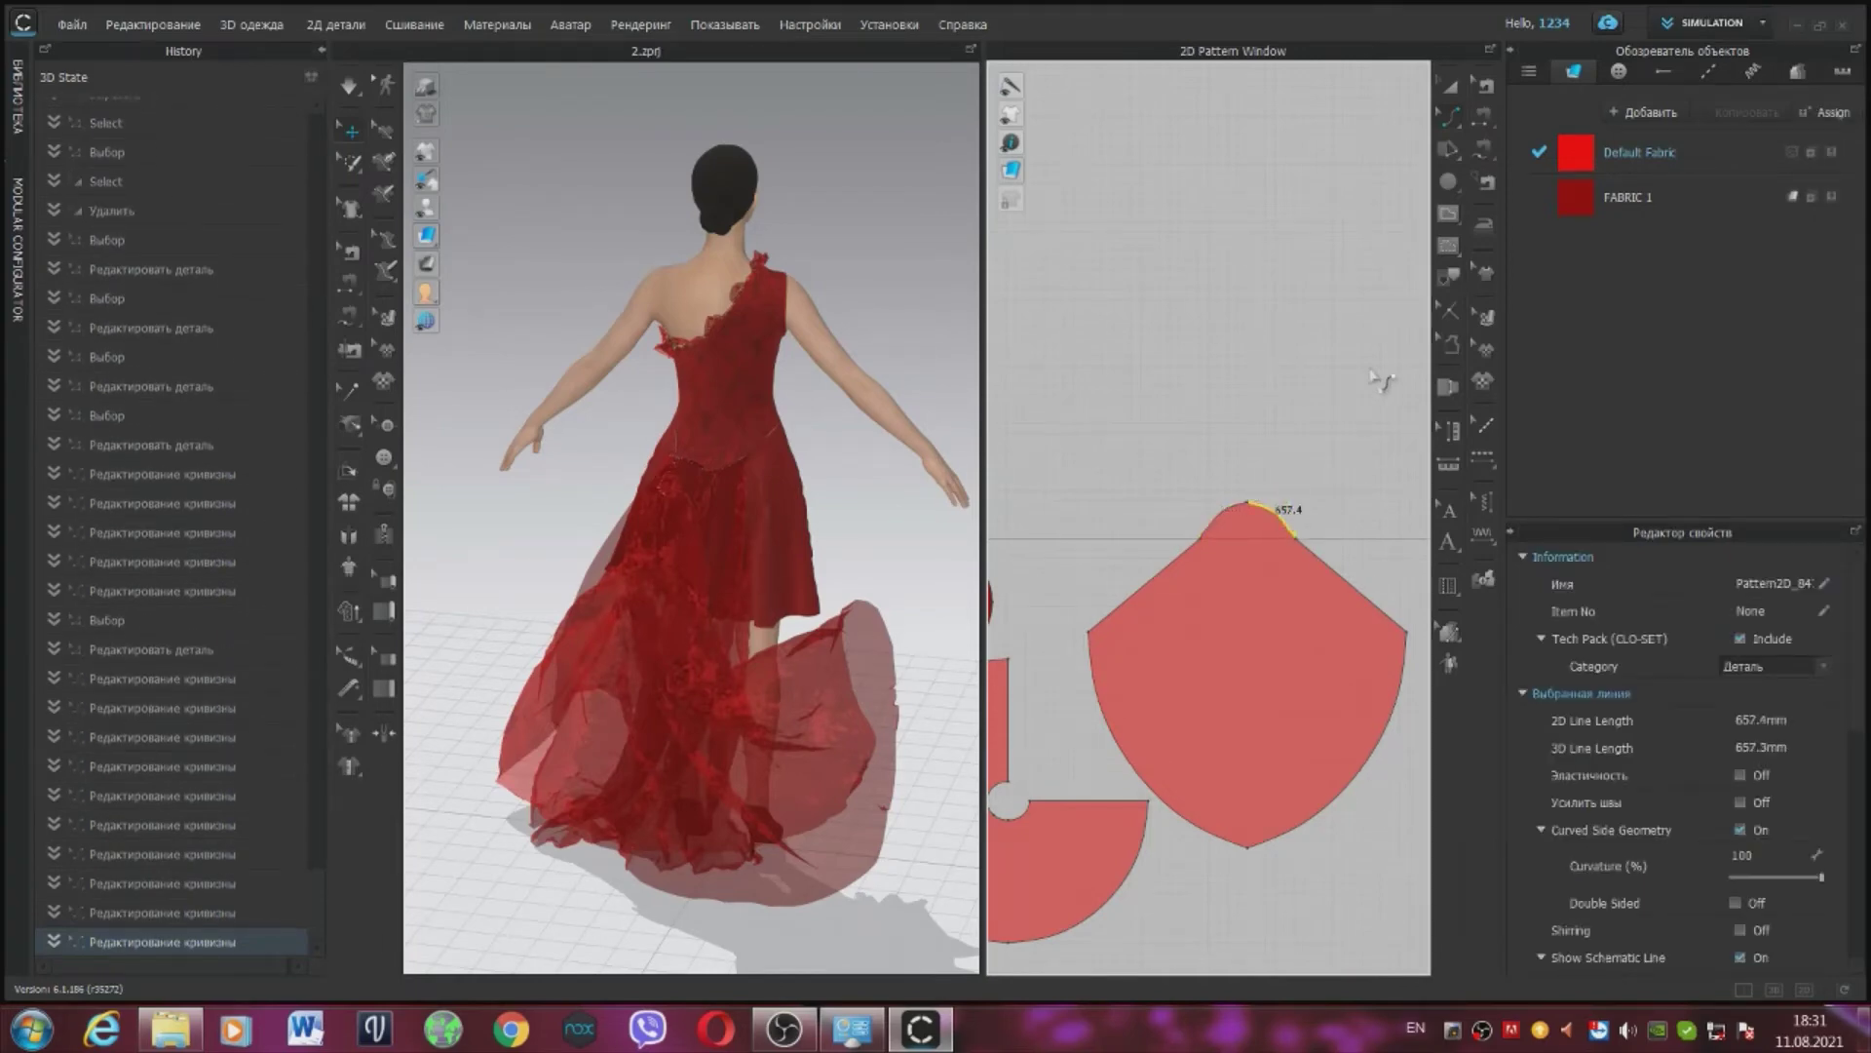
Step: Move the reshaped panel in the 3D scene so it is clear of the dress
scroll(1226, 390, "down", 5)
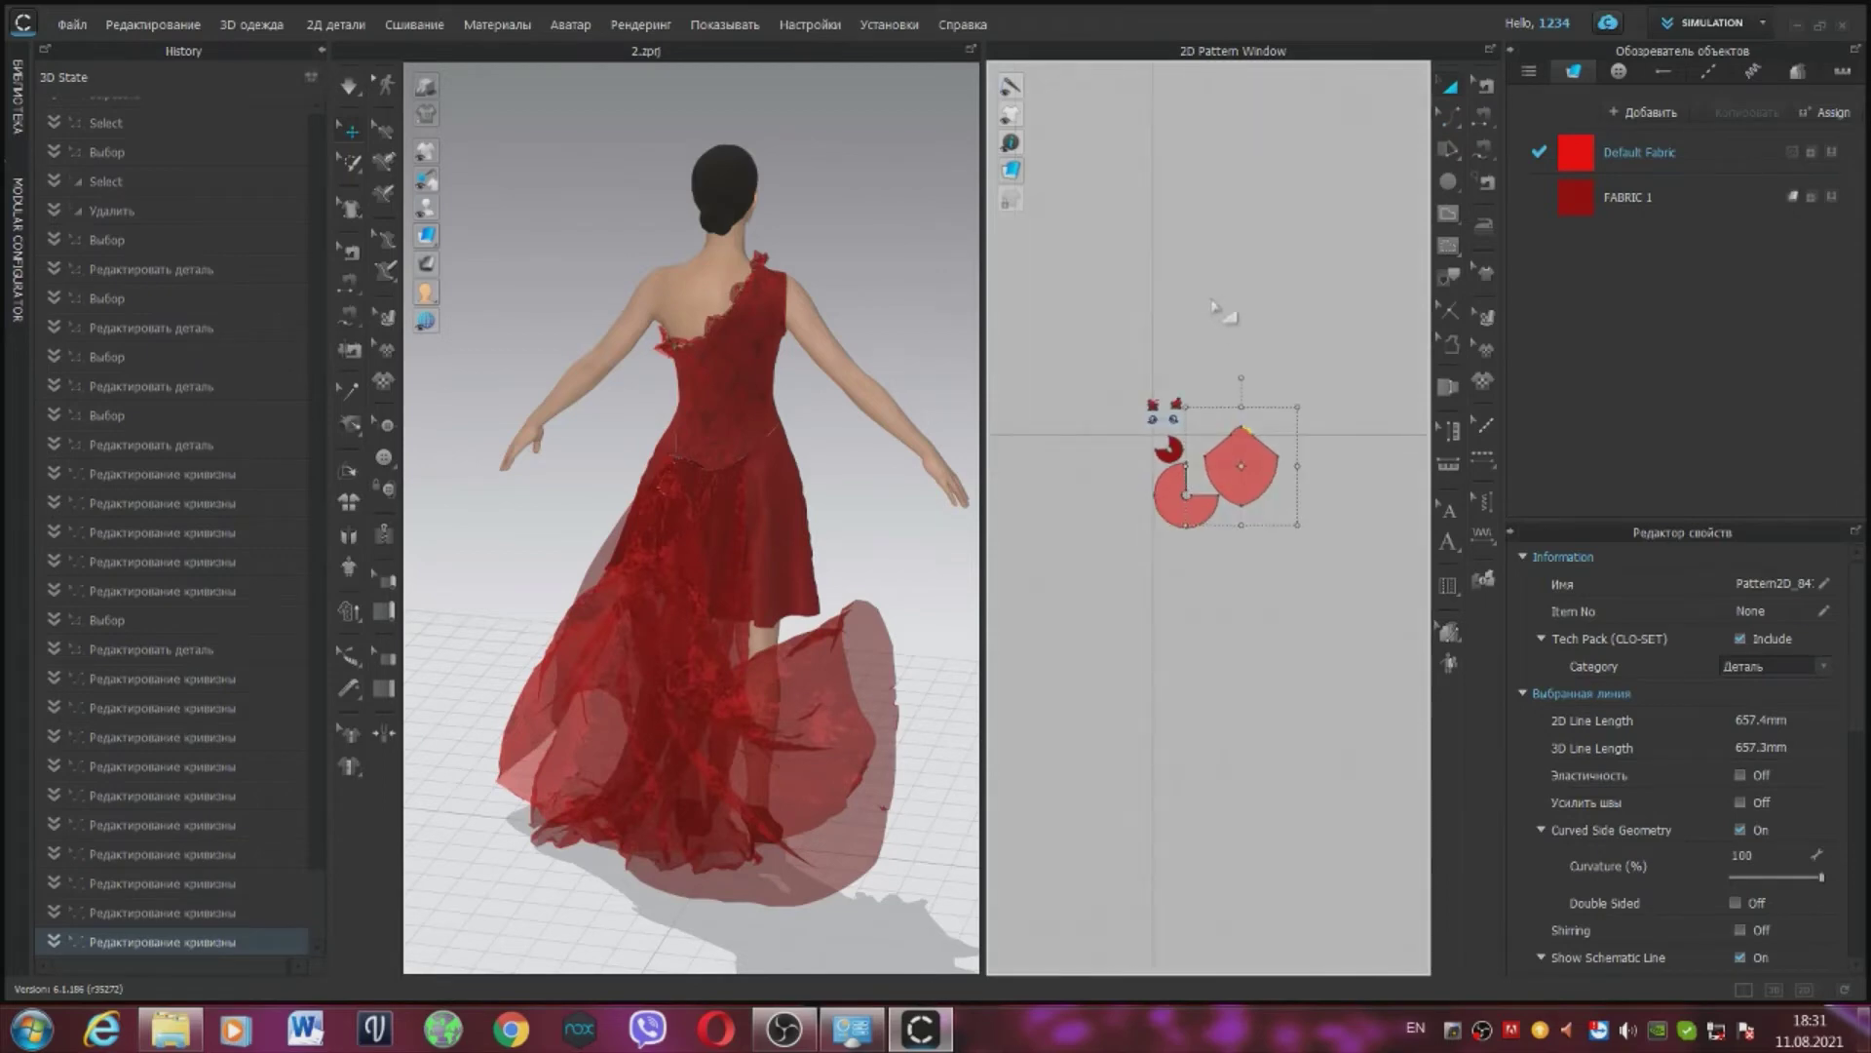
scroll(1202, 406, "up", 6)
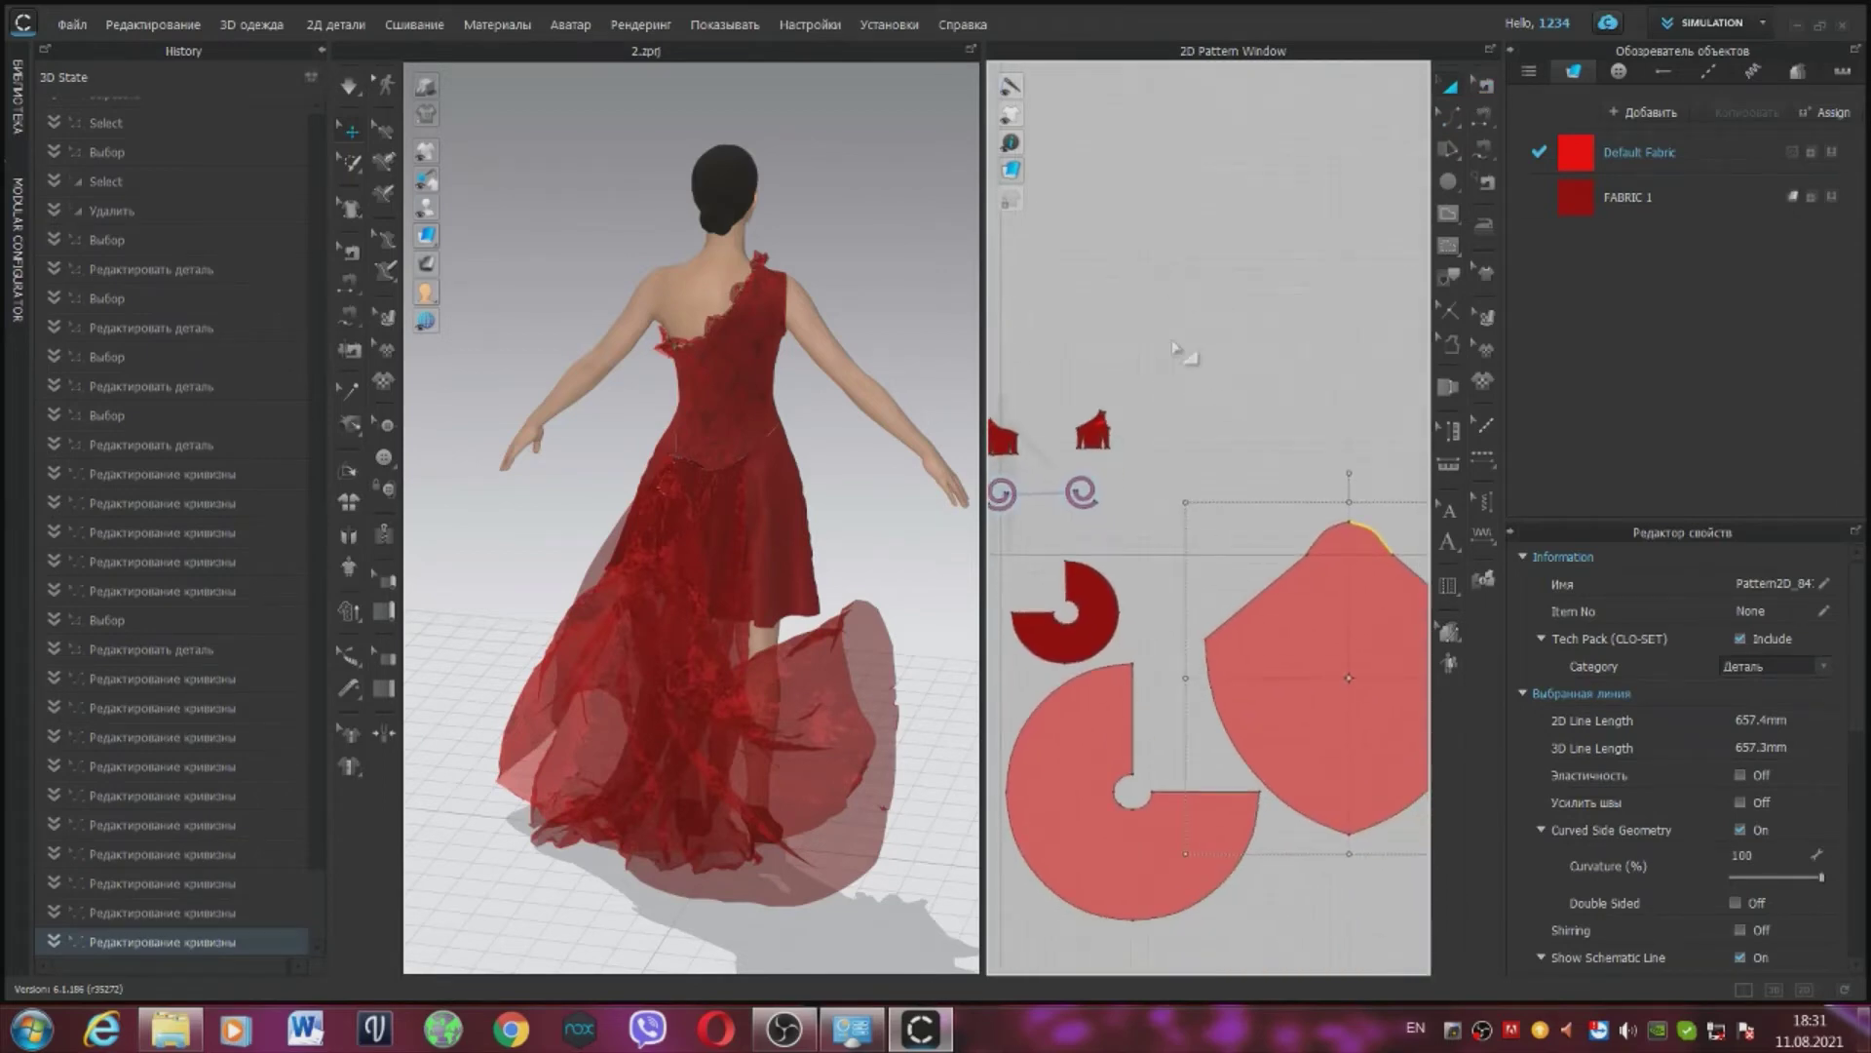
scroll(1174, 349, "up", 2)
middle_click_drag(1274, 429, 1245, 332)
middle_click_drag(865, 784, 810, 472)
left_click(844, 622)
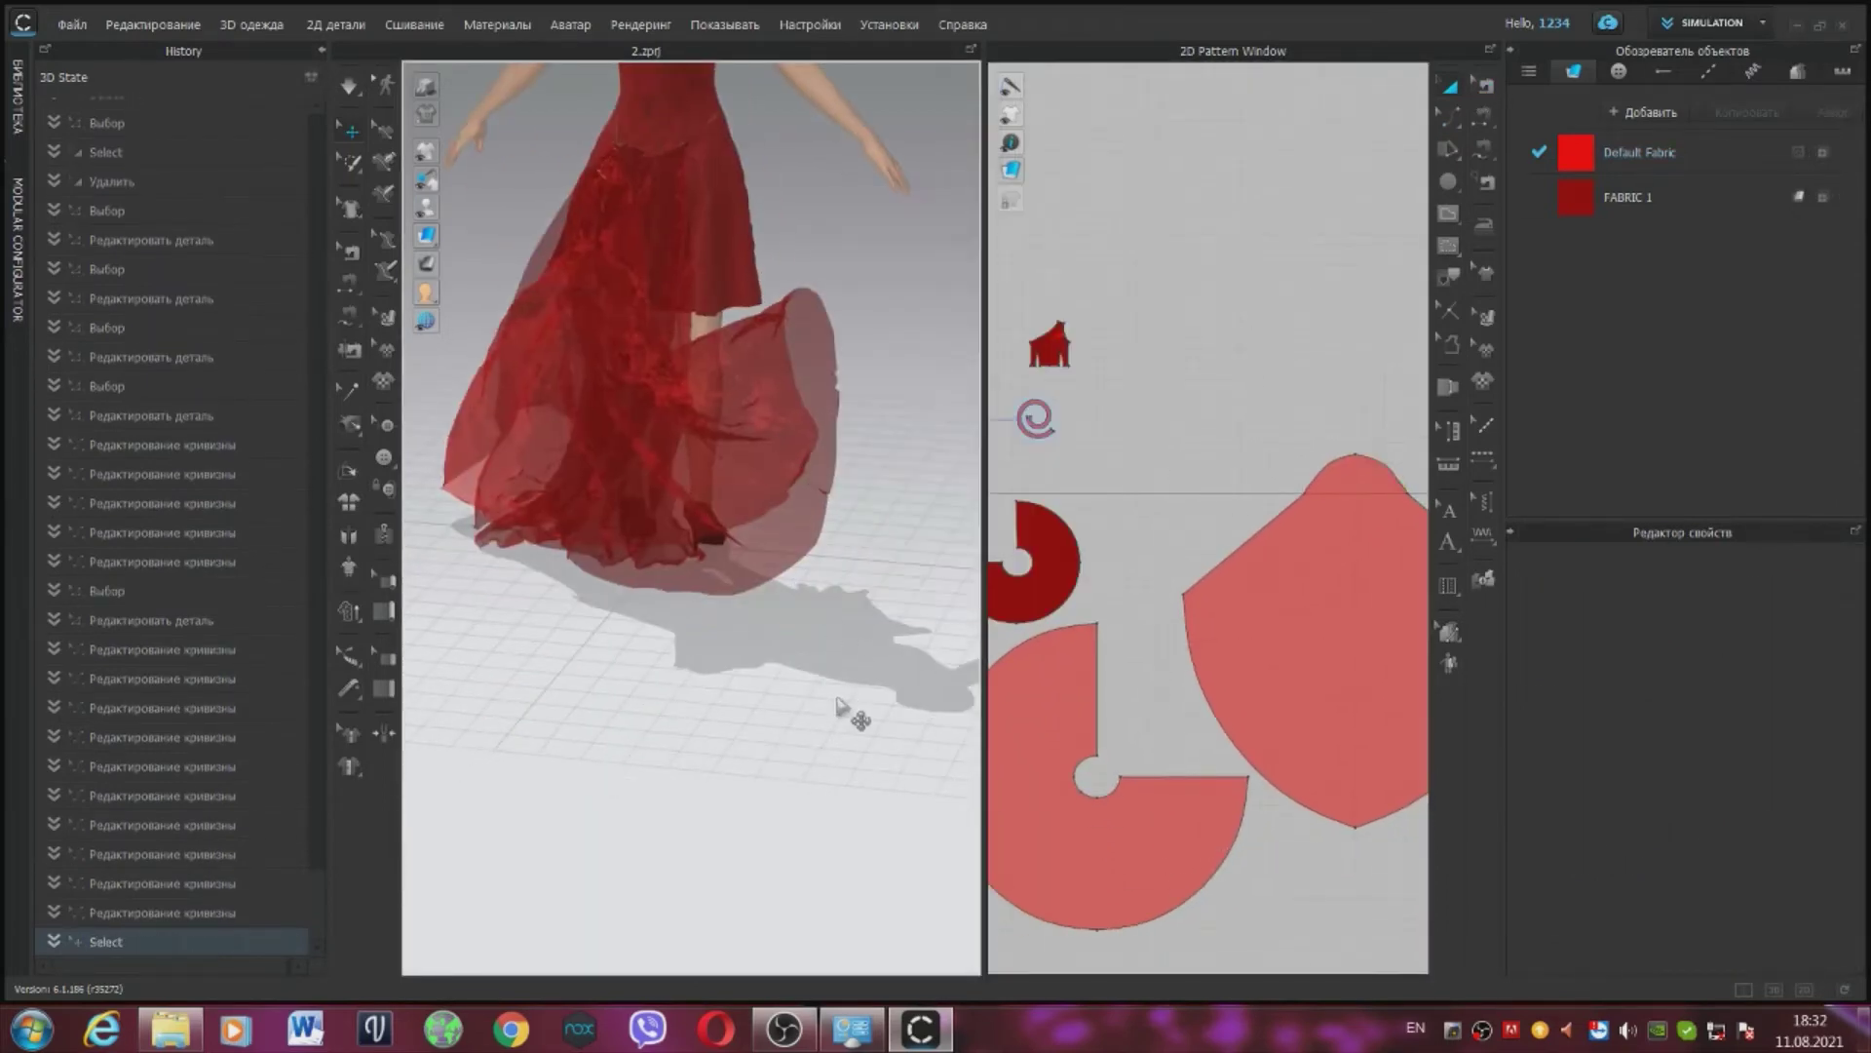
scroll(840, 690, "down", 8)
left_click_drag(511, 577, 870, 622)
right_click_drag(862, 620, 621, 624)
middle_click_drag(621, 623, 758, 419)
scroll(758, 419, "up", 4)
Step: Bring the panel beside the avatar in 3D with its rounded tip at about head height
left_click_drag(931, 517, 660, 512)
left_click_drag(752, 450, 754, 514)
right_click_drag(835, 188, 870, 167)
left_click_drag(754, 507, 826, 288)
scroll(764, 259, "up", 1)
middle_click_drag(764, 263, 645, 470)
scroll(698, 518, "up", 5)
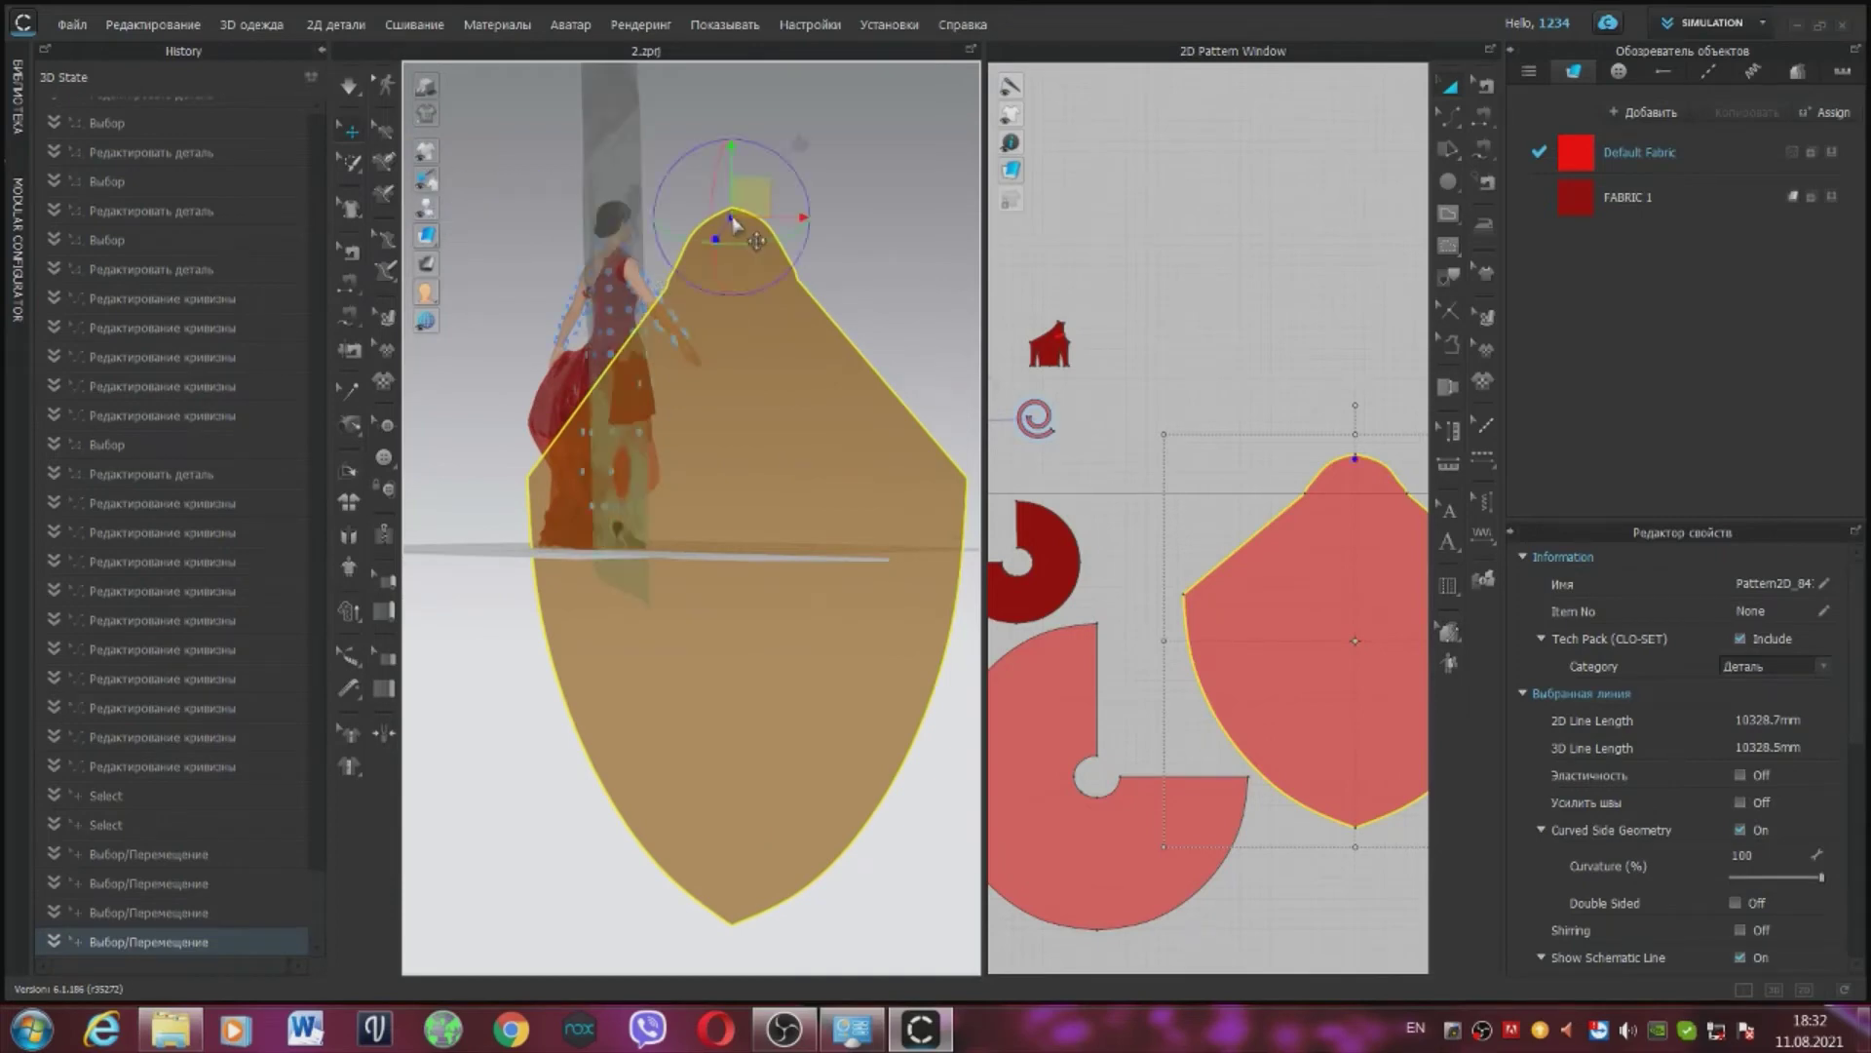
left_click(721, 128)
left_click_drag(654, 273, 650, 276)
scroll(648, 298, "up", 4)
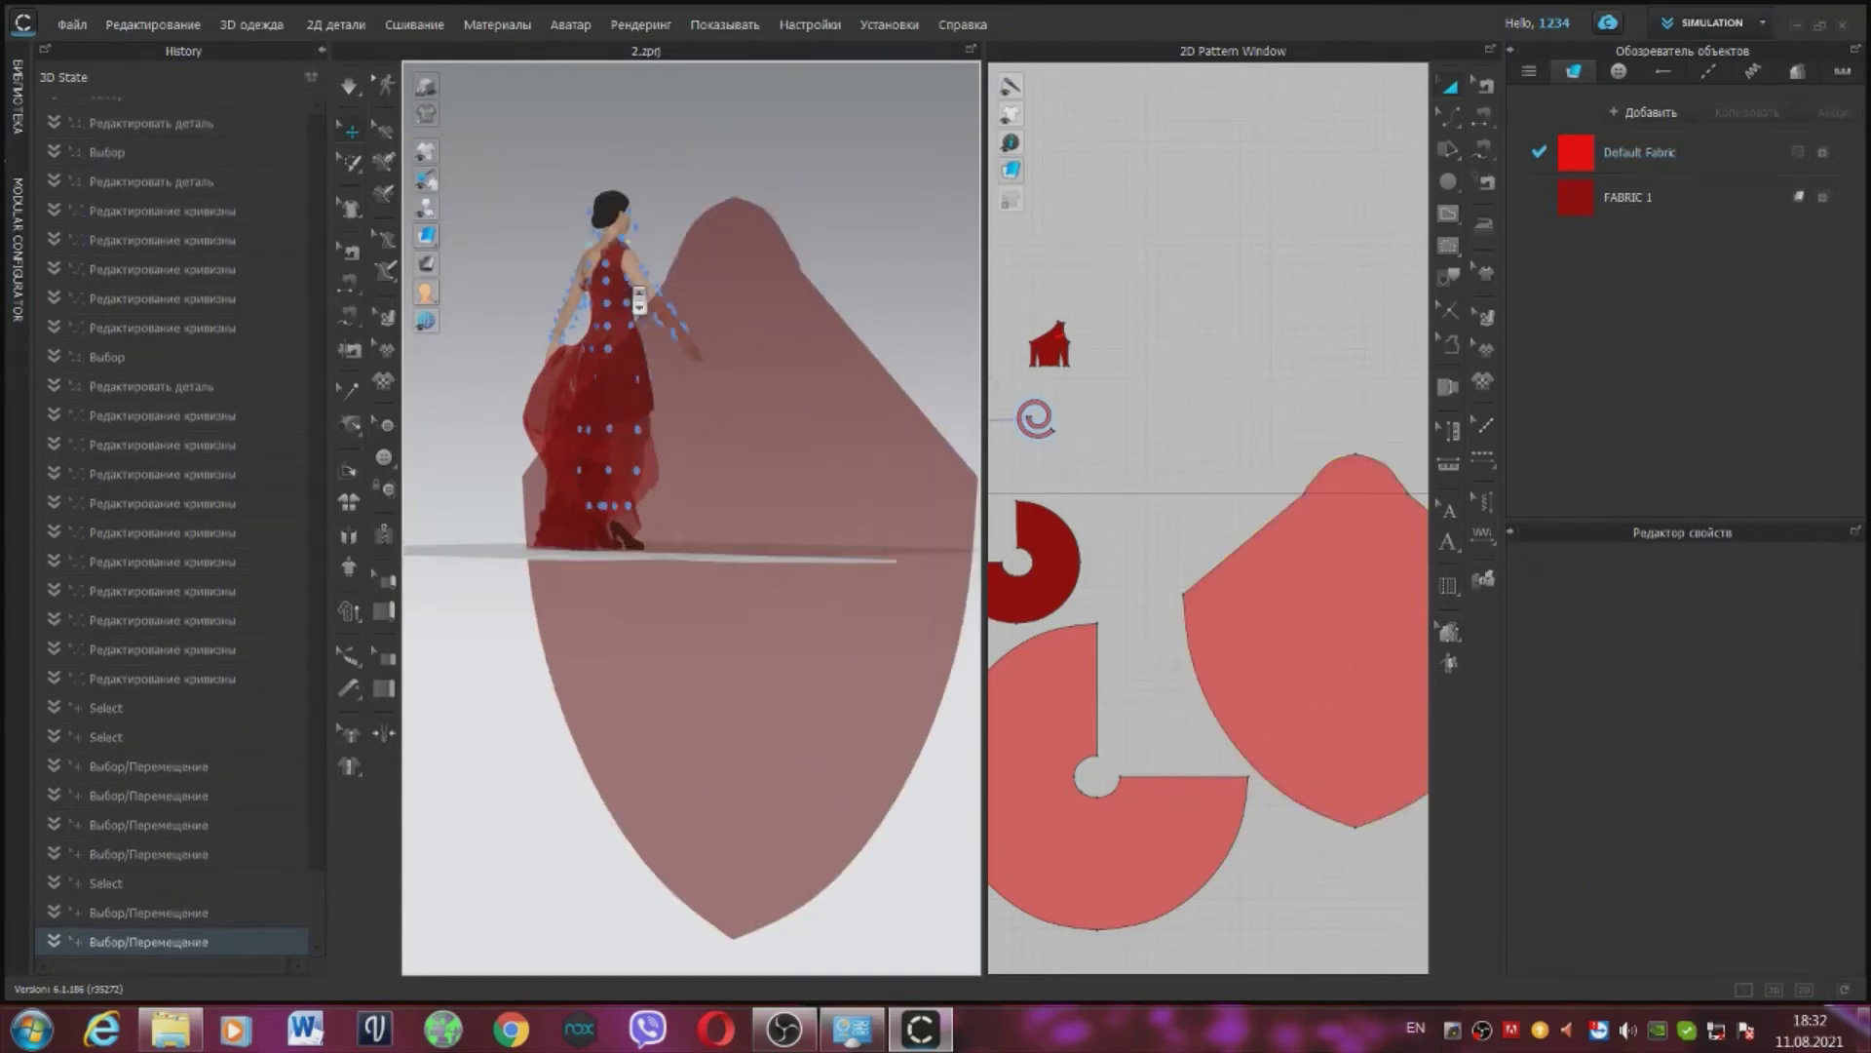
Step: Examine the panel's size and placement against the avatar's right shoulder and arm in 3D
left_click(775, 196)
left_click(597, 132)
right_click_drag(633, 223, 651, 263)
scroll(669, 364, "up", 2)
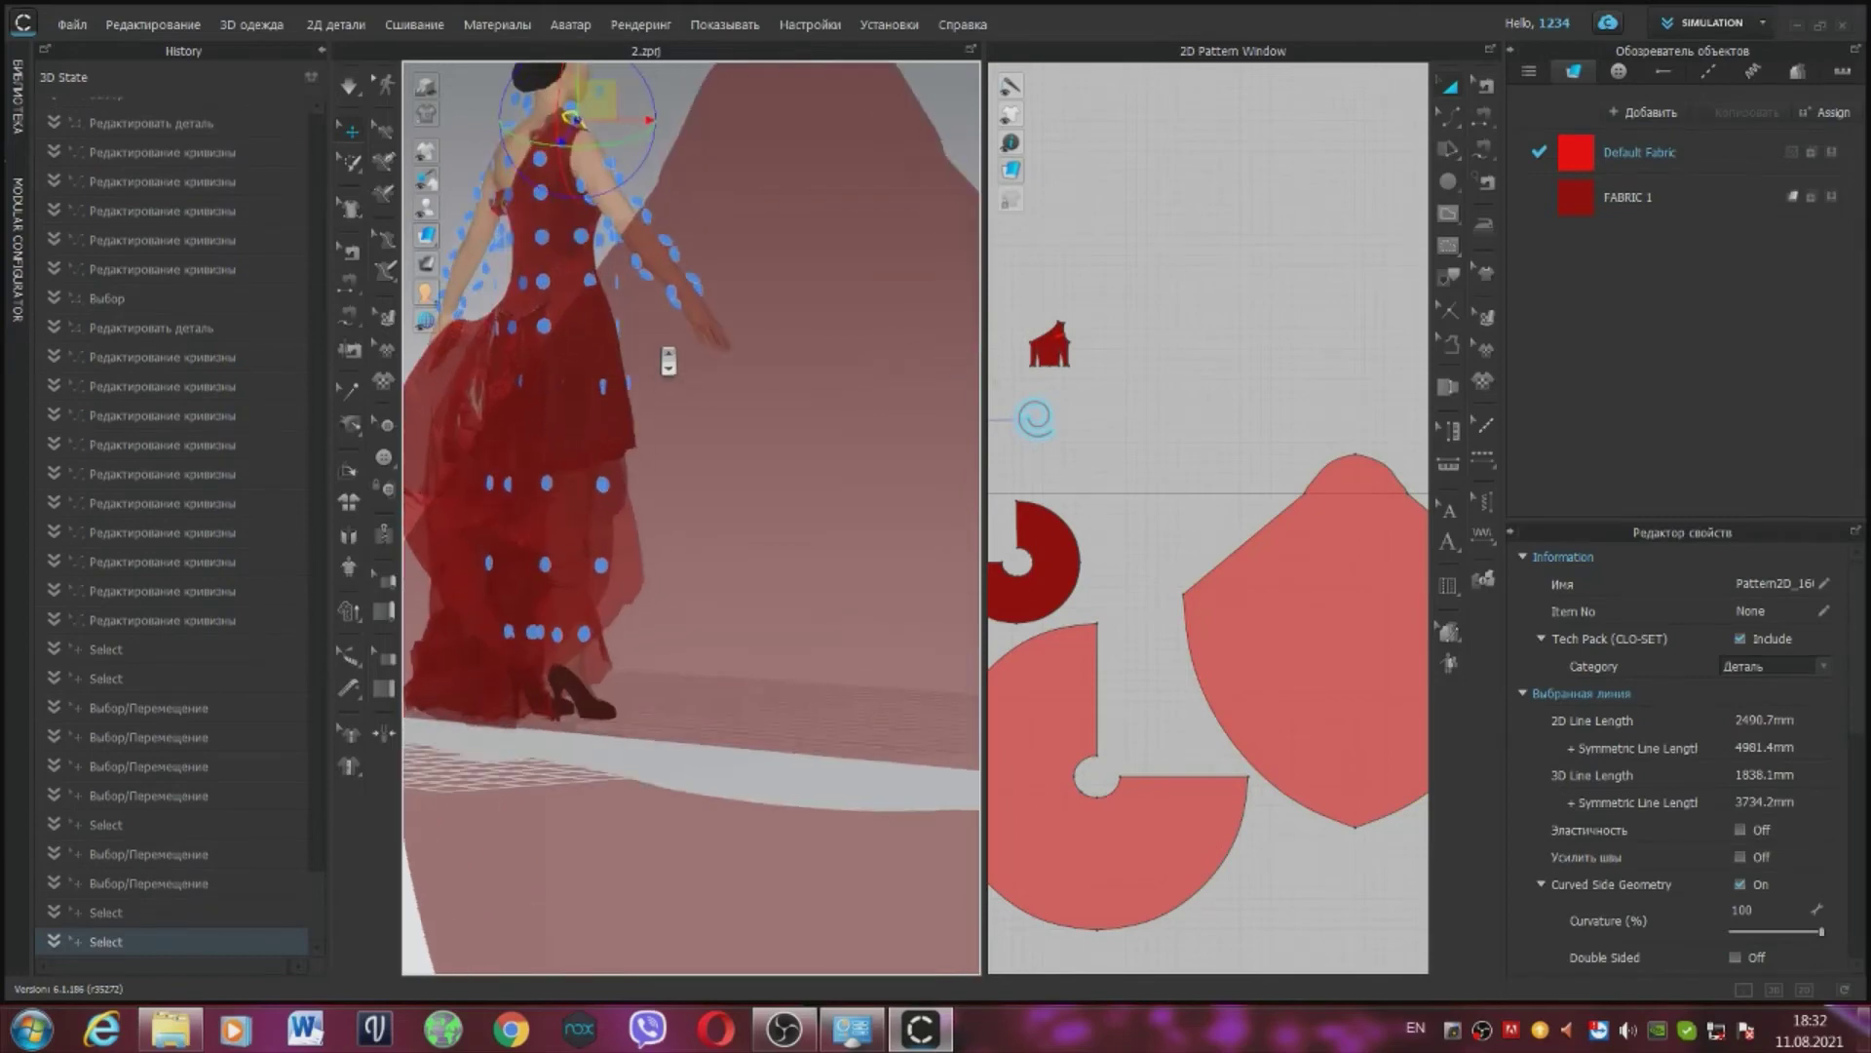
left_click(756, 284)
right_click_drag(682, 327, 647, 363)
scroll(655, 341, "up", 3)
middle_click_drag(659, 185, 721, 461)
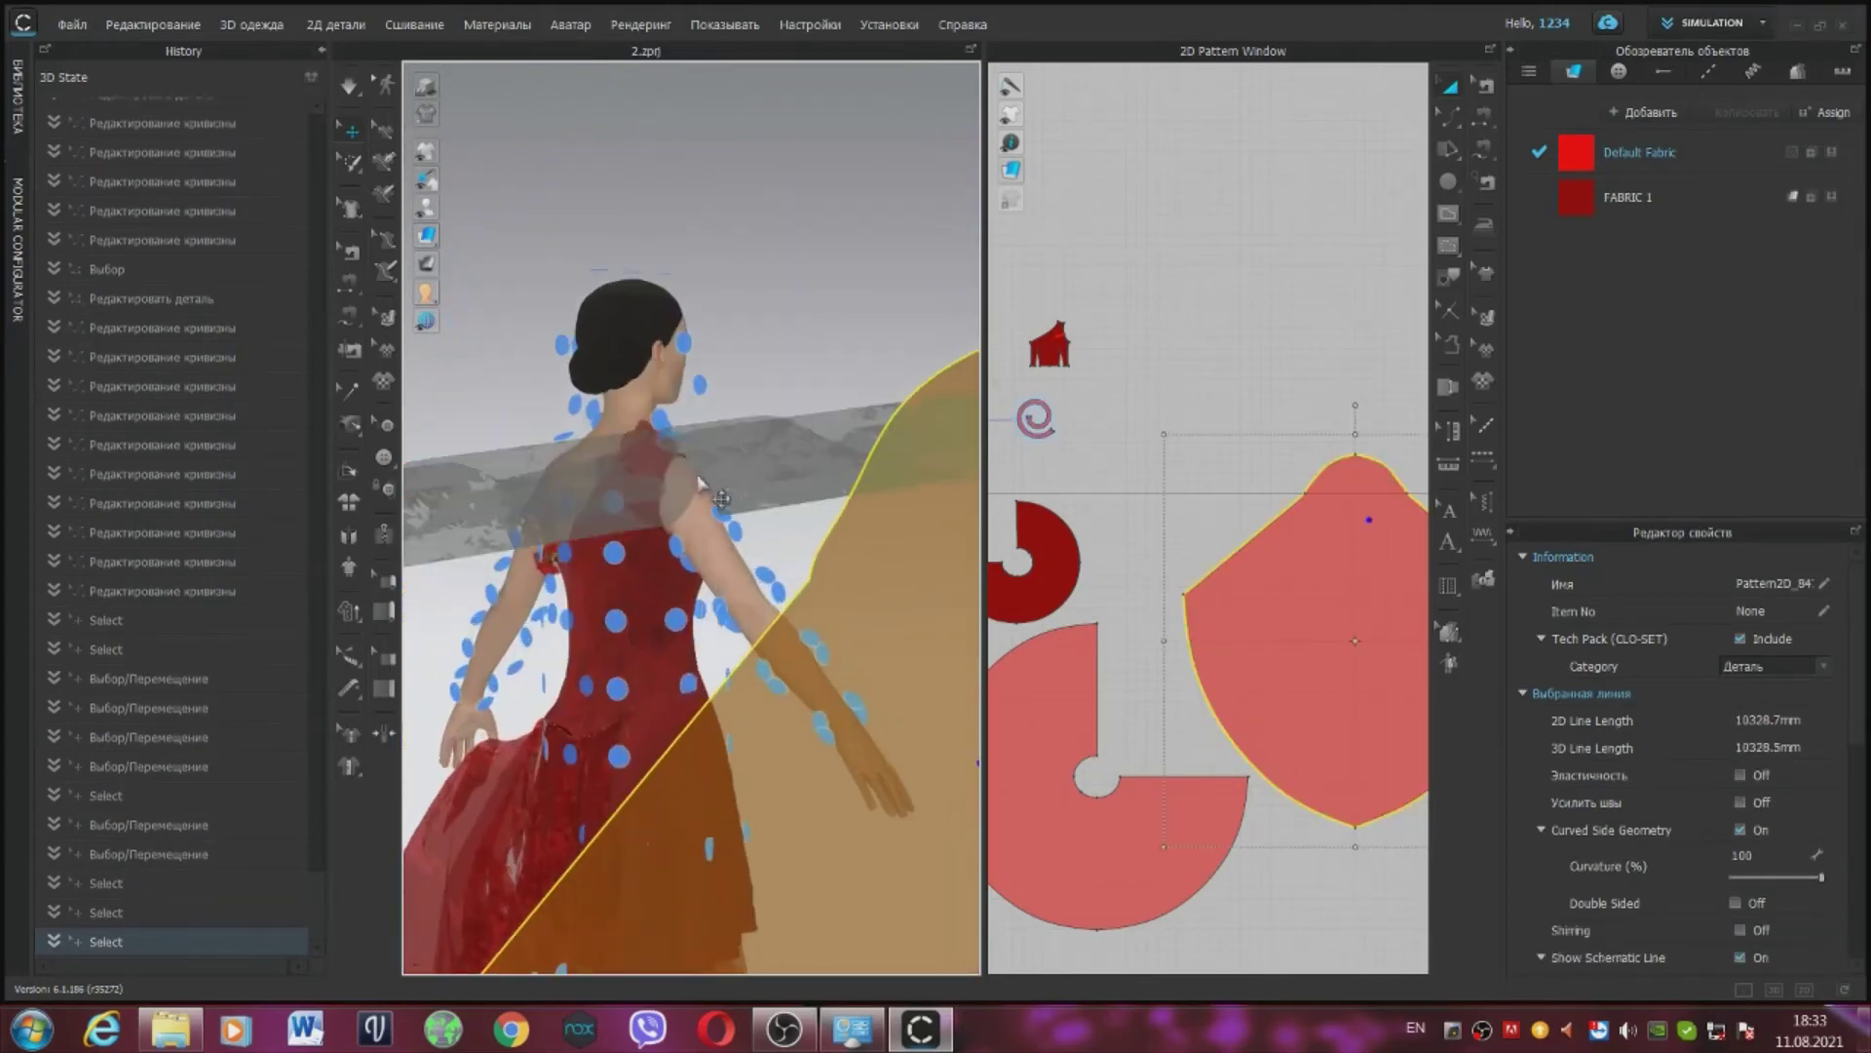
scroll(760, 459, "up", 3)
scroll(769, 539, "down", 7)
right_click_drag(770, 542, 809, 611)
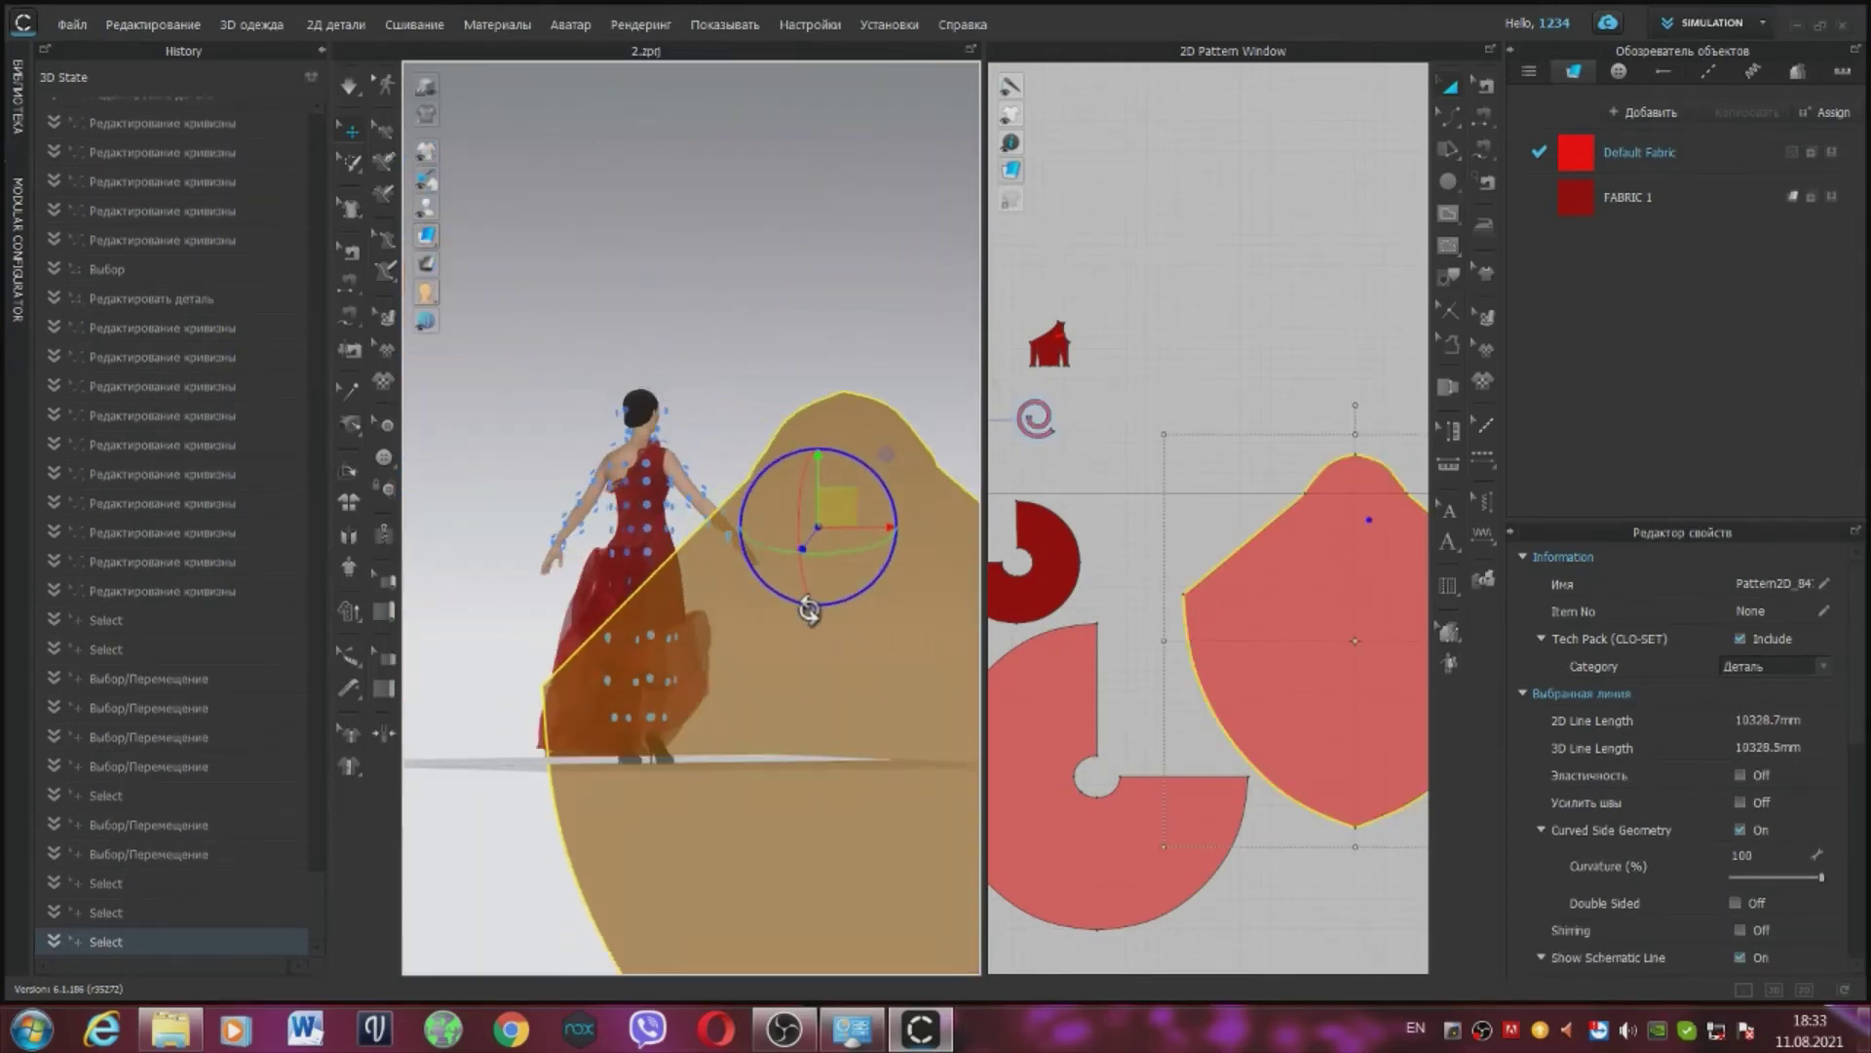
Step: Scale the panel down to an outline length of about 4165 mm and shift it closer to the avatar in 3D
left_click(1240, 384)
middle_click_drag(1240, 384, 1127, 334)
left_click(1253, 595)
left_click_drag(1053, 798, 1031, 645)
left_click_drag(722, 543, 742, 582)
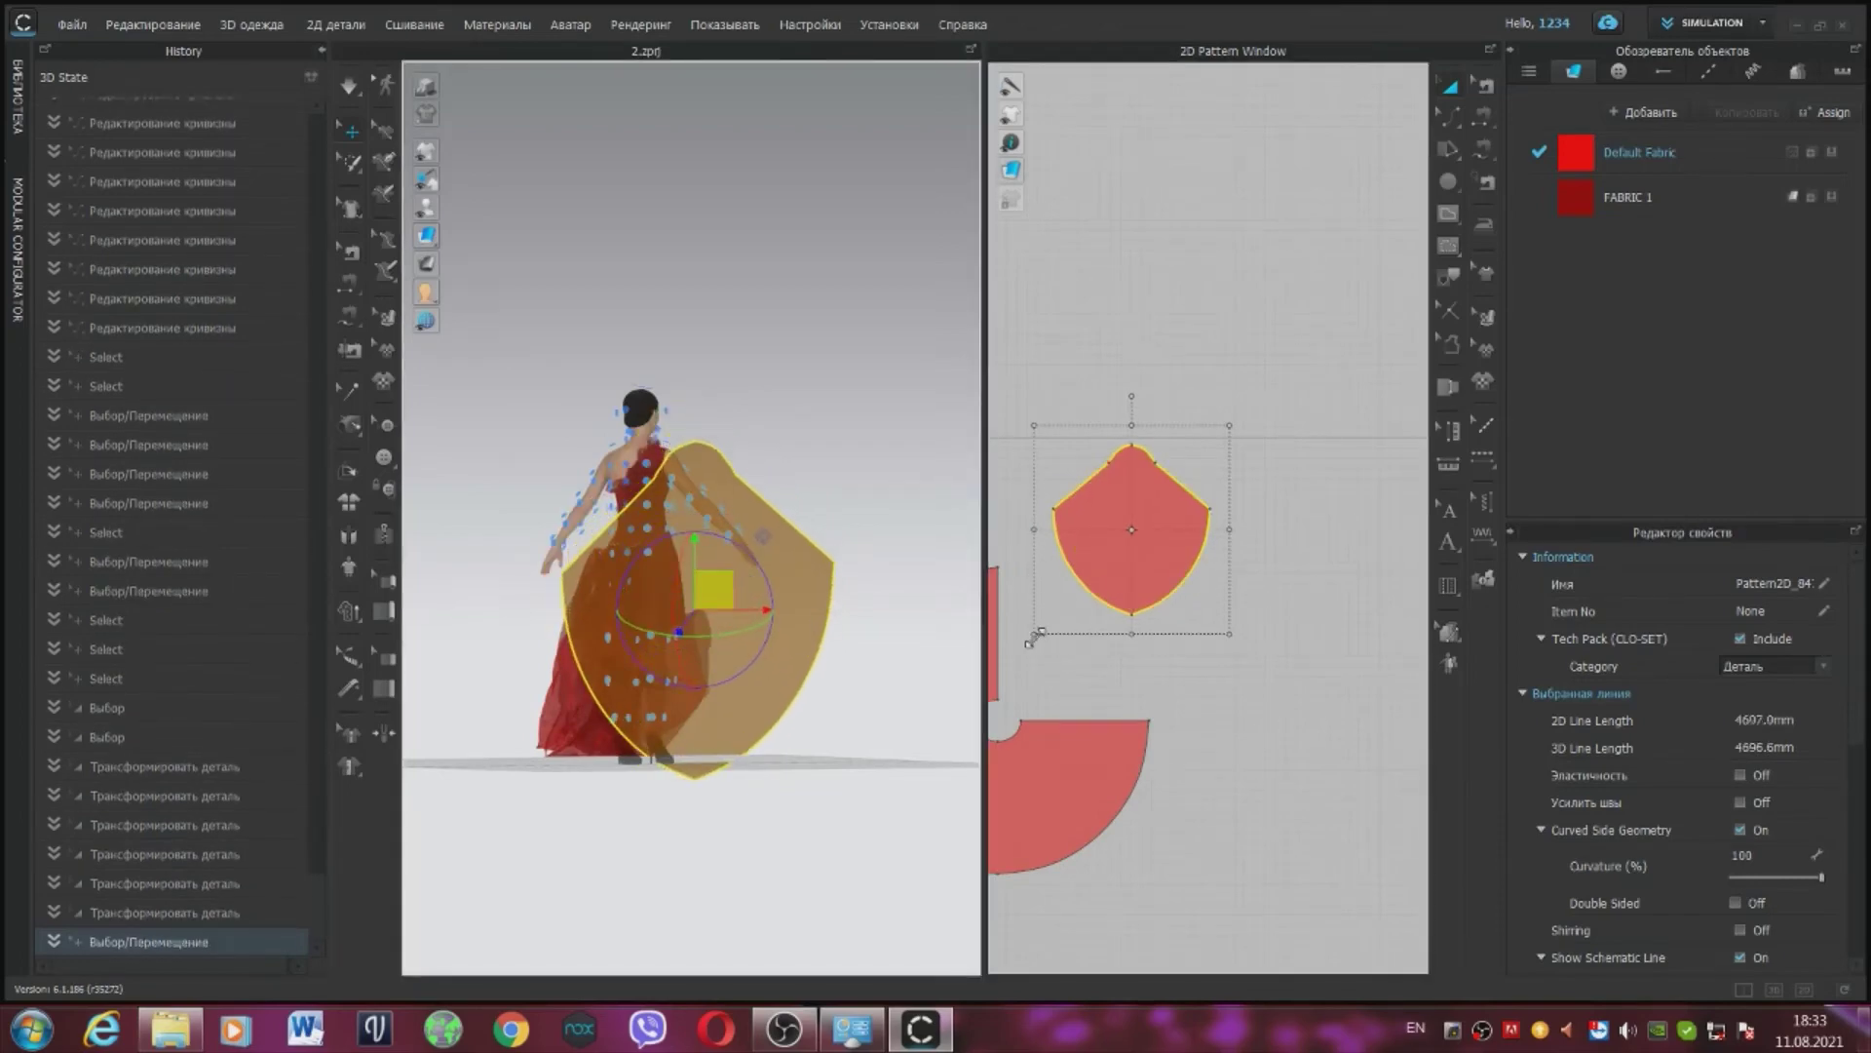
left_click_drag(1030, 642, 1056, 618)
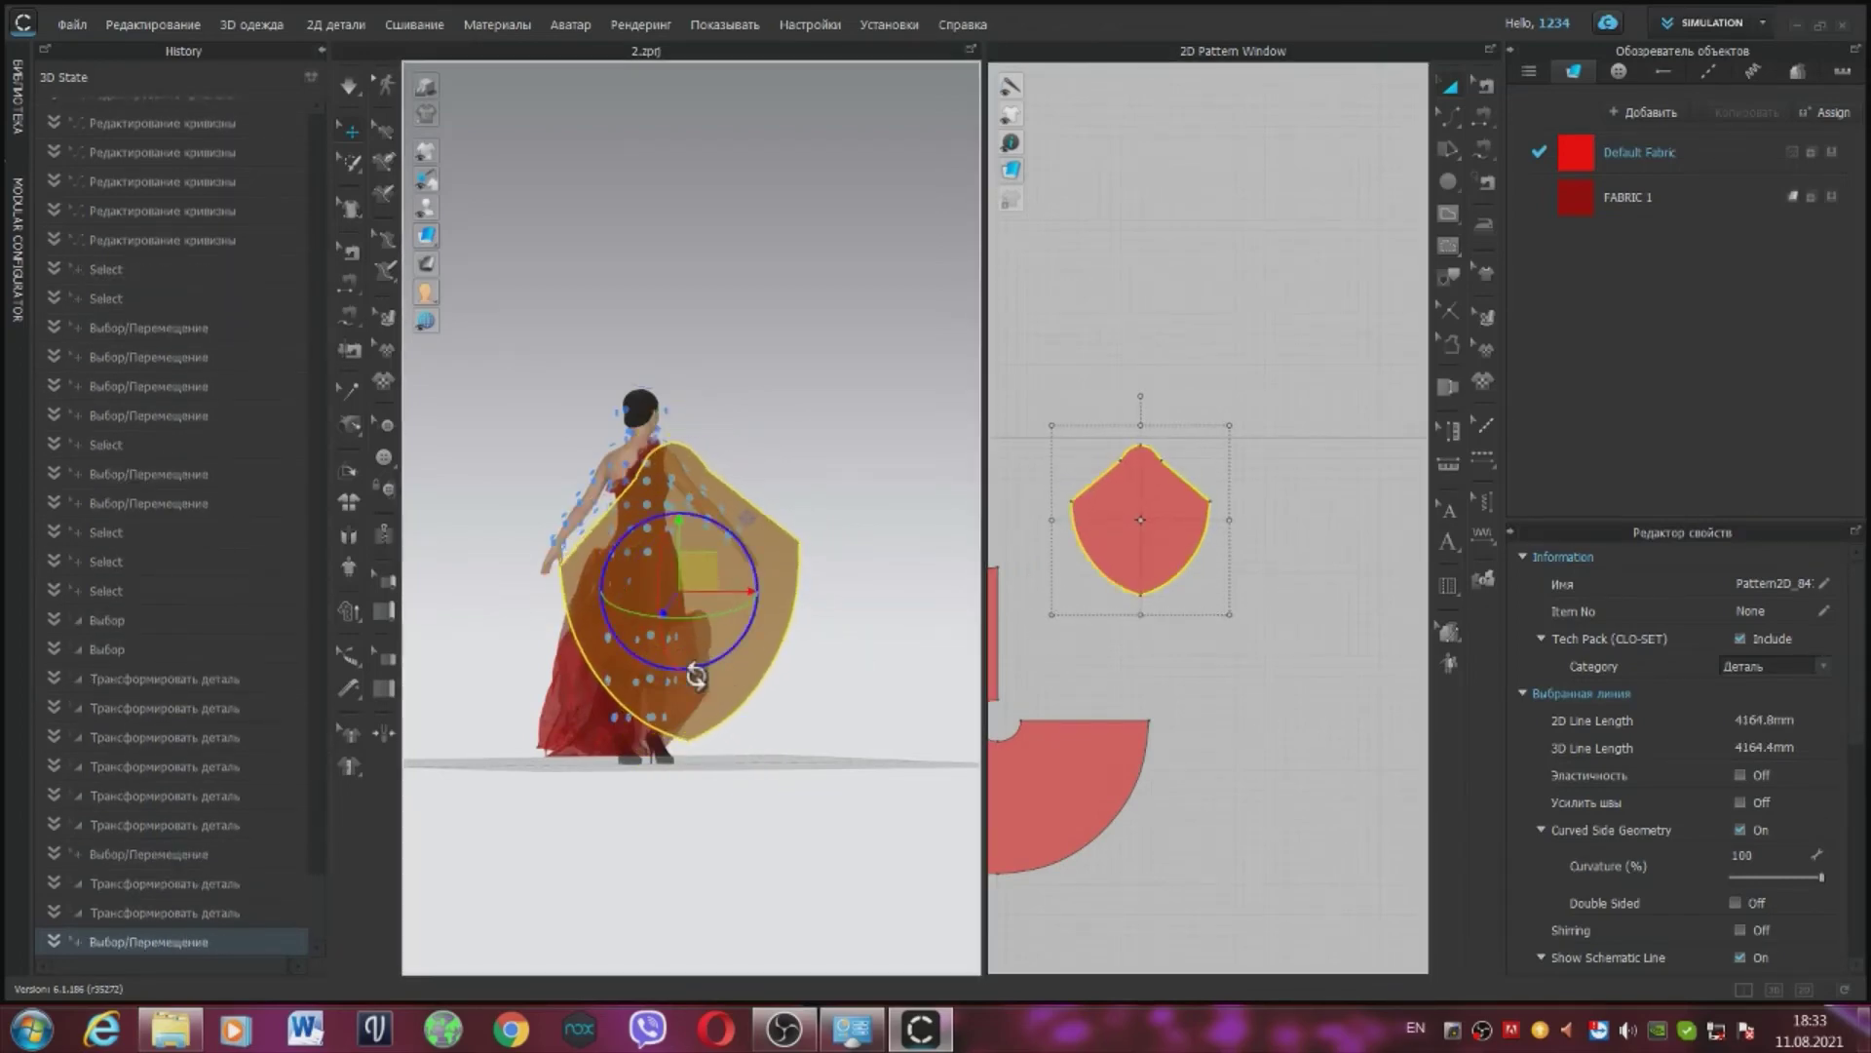
Step: Rotate and move the panel in 3D so it stands alongside the avatar's right arm
right_click_drag(647, 720, 546, 746)
left_click_drag(583, 632, 696, 603)
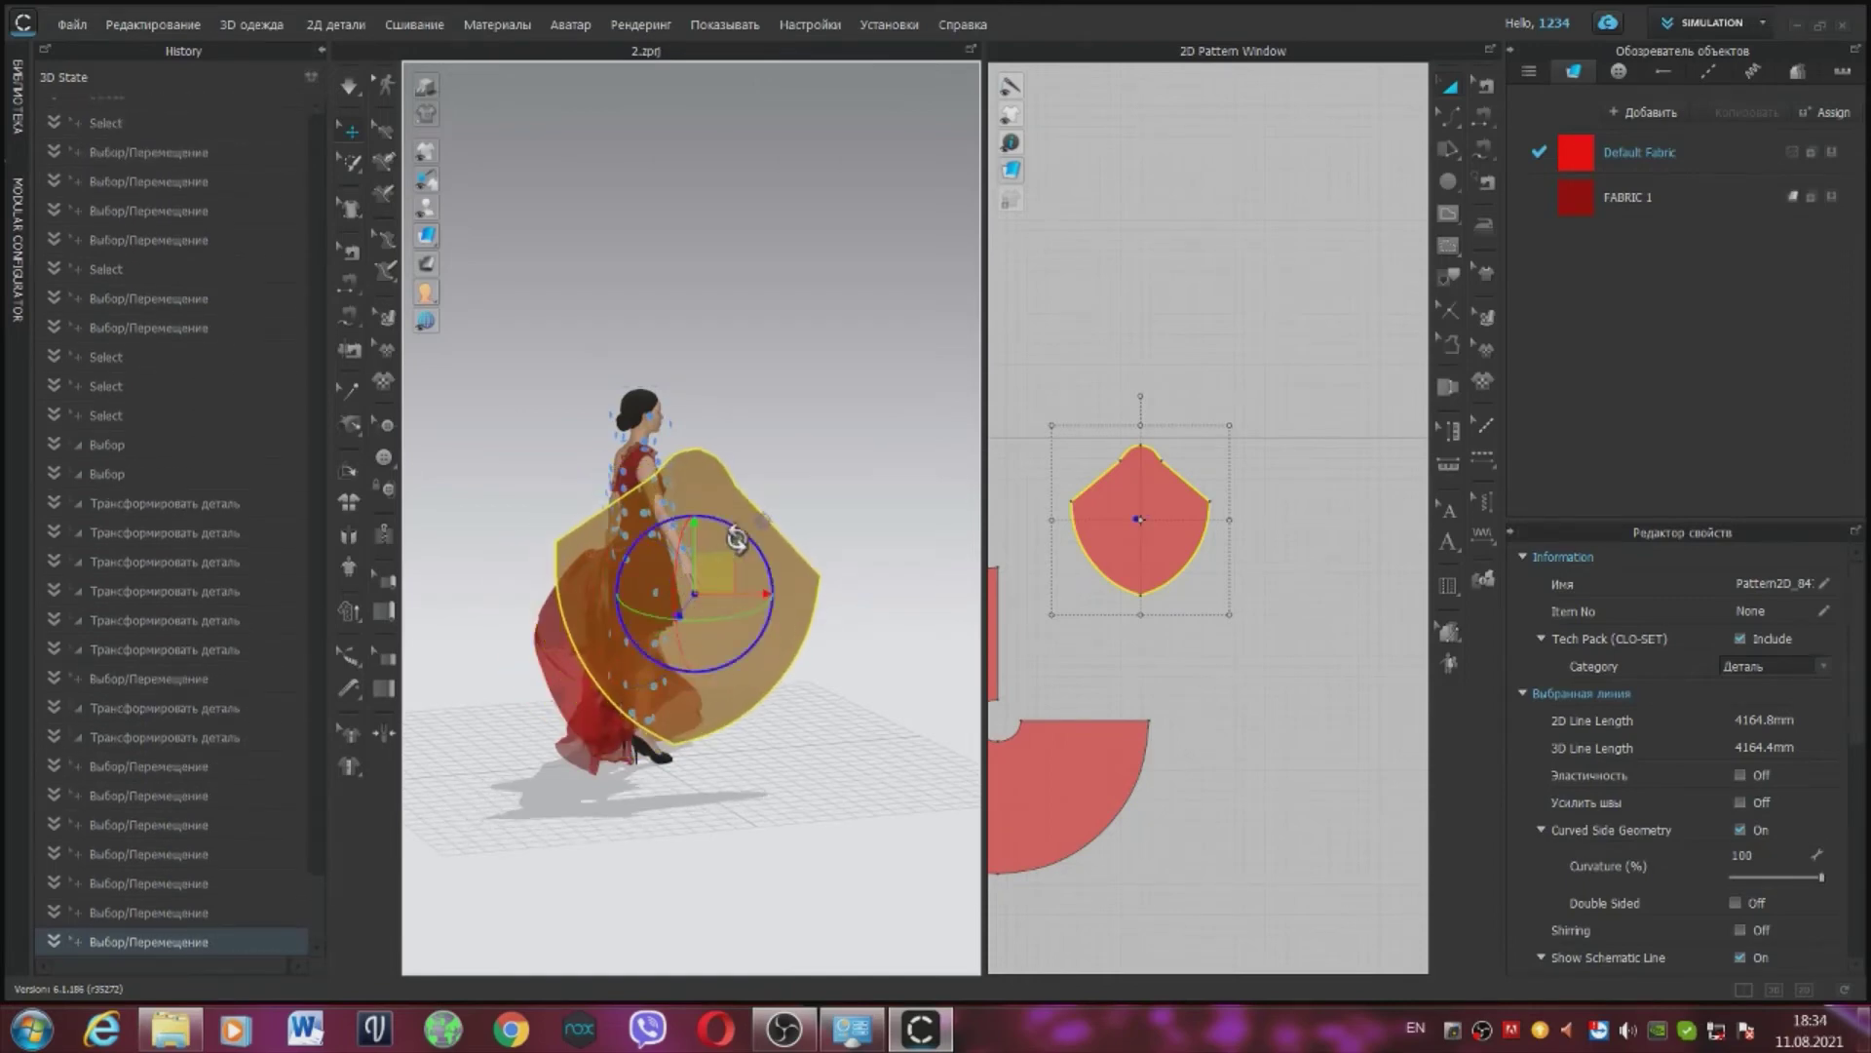
right_click_drag(717, 524, 688, 531)
left_click_drag(733, 507, 720, 508)
left_click(837, 612)
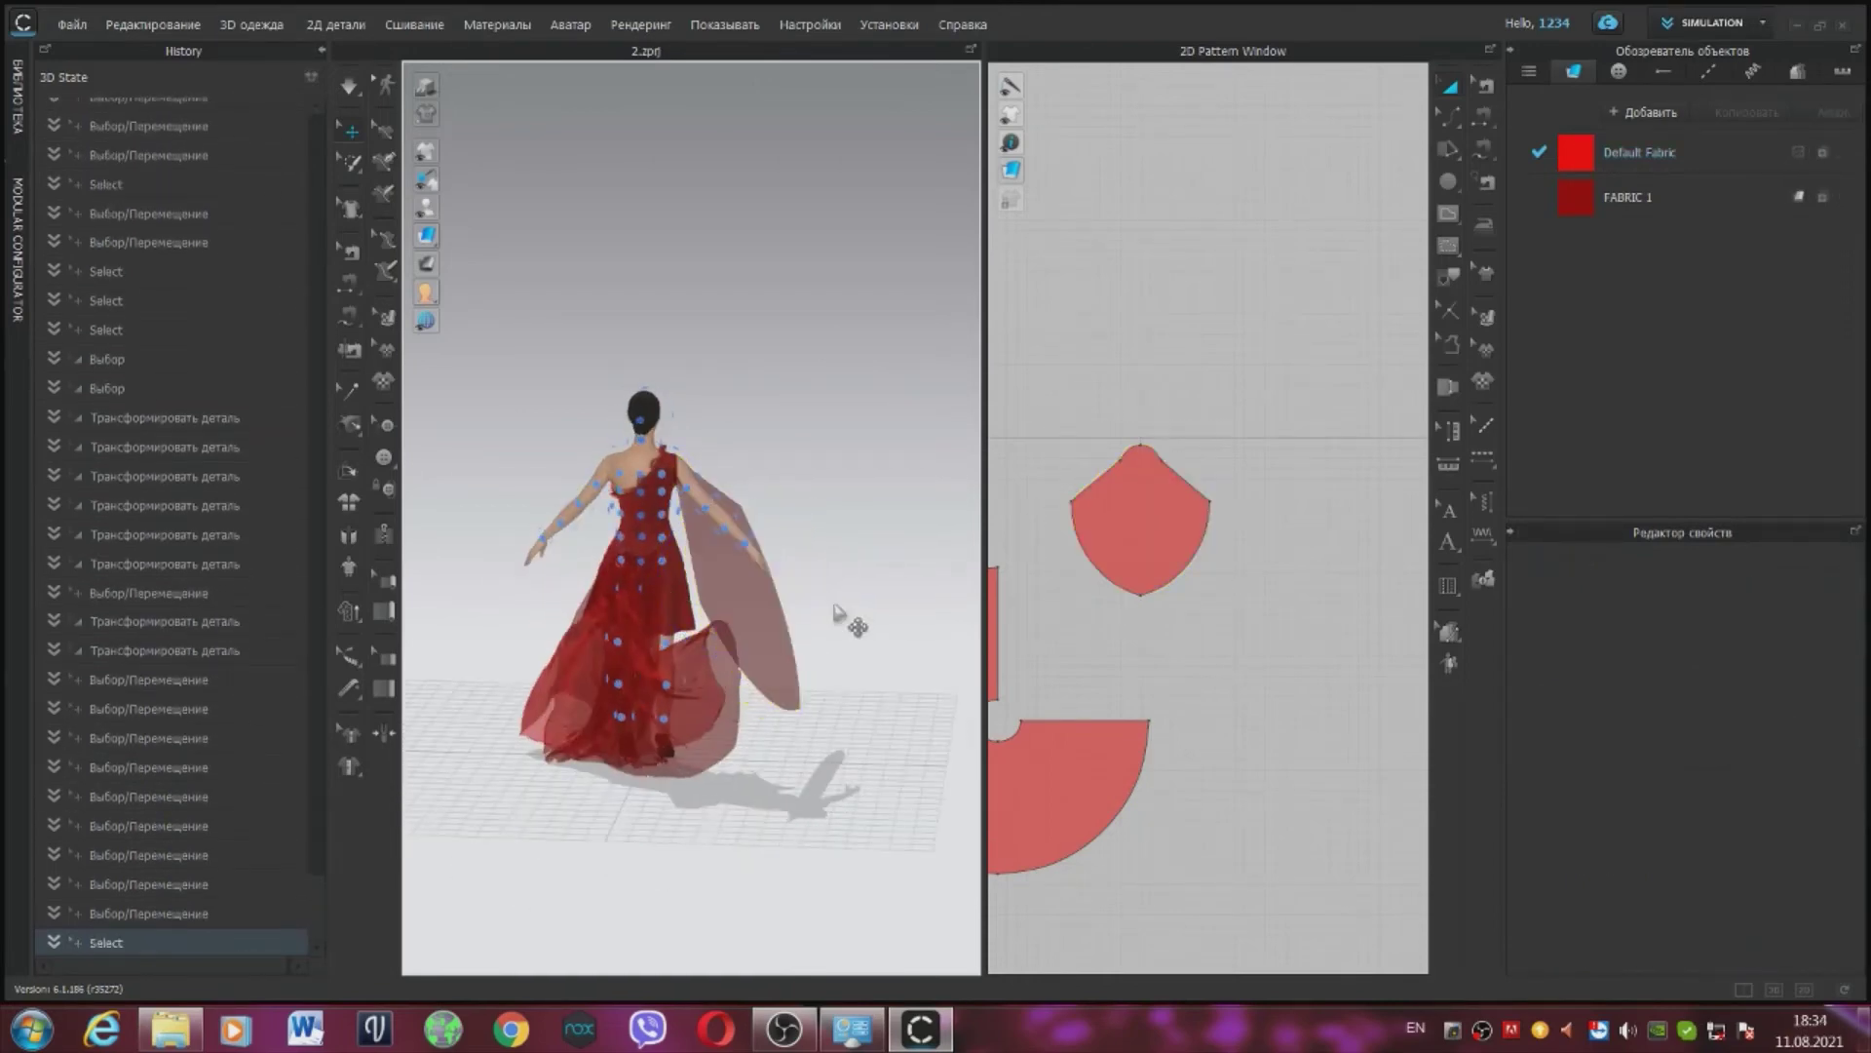
Step: Adjust the panel beside the right arm in 3D and place its 2D pattern next to the back bodice piece
left_click(788, 602)
right_click_drag(787, 602, 594, 460)
scroll(649, 544, "up", 5)
middle_click_drag(596, 464, 651, 310)
middle_click_drag(1127, 499, 1339, 455)
left_click_drag(1254, 303, 1253, 306)
middle_click_drag(1253, 306, 1292, 438)
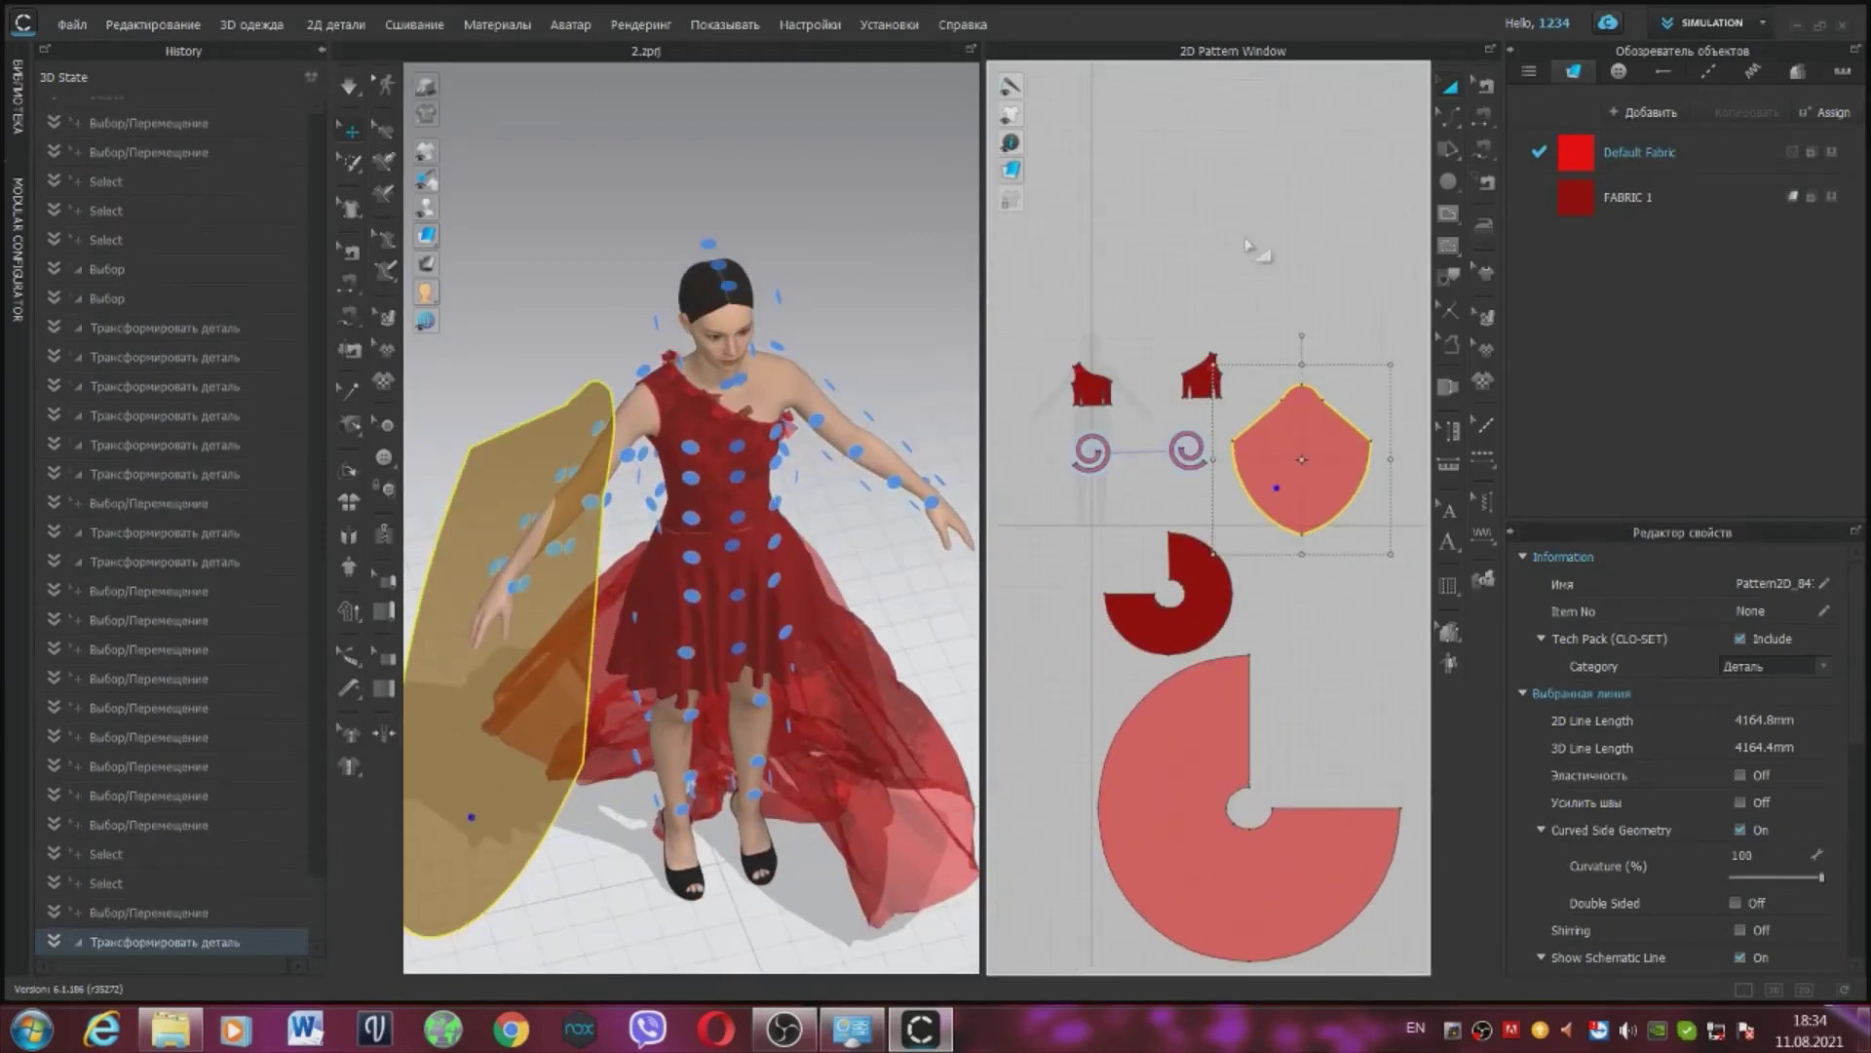
left_click(1262, 256)
left_click(1282, 436)
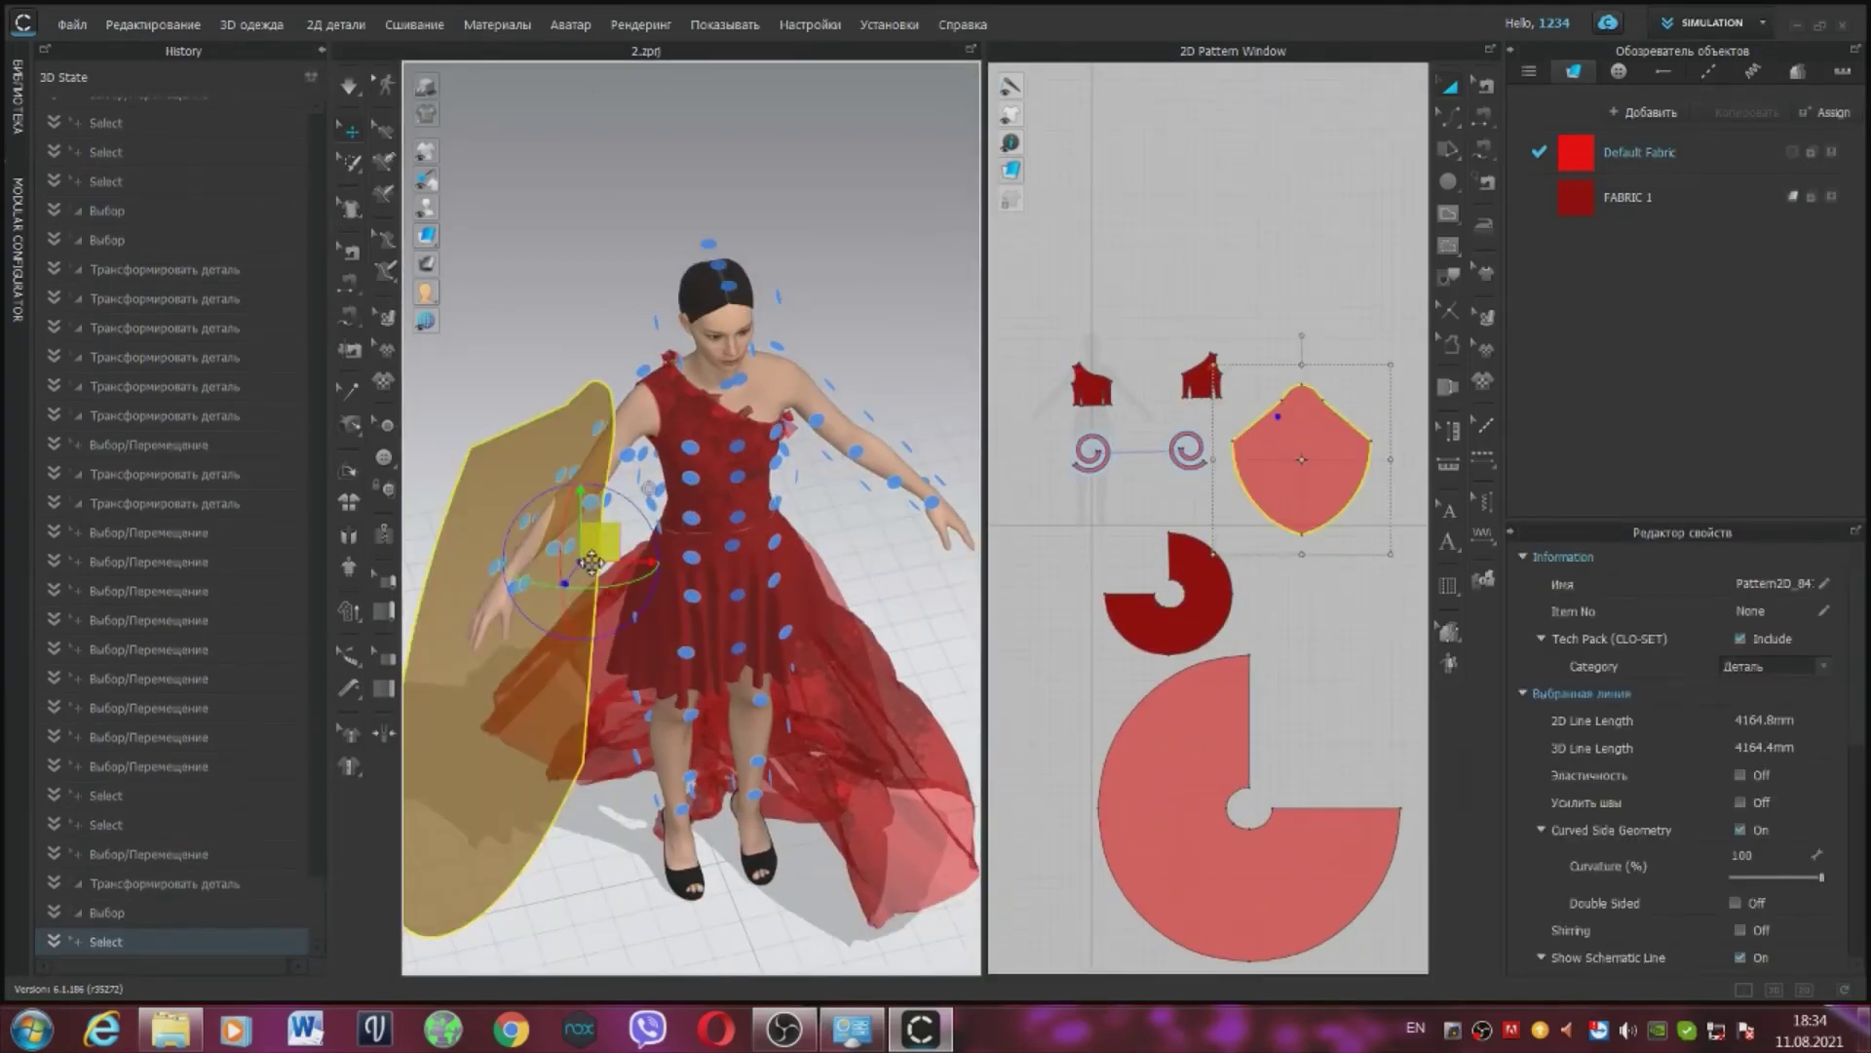
Step: Add a split point on the armhole edge of the front bodice and another on the back bodice's armhole edge
scroll(1091, 390, "up", 4)
scroll(1093, 464, "up", 1)
middle_click_drag(1255, 463, 1303, 509)
left_click(338, 26)
mouse_move(409, 70)
left_click(706, 168)
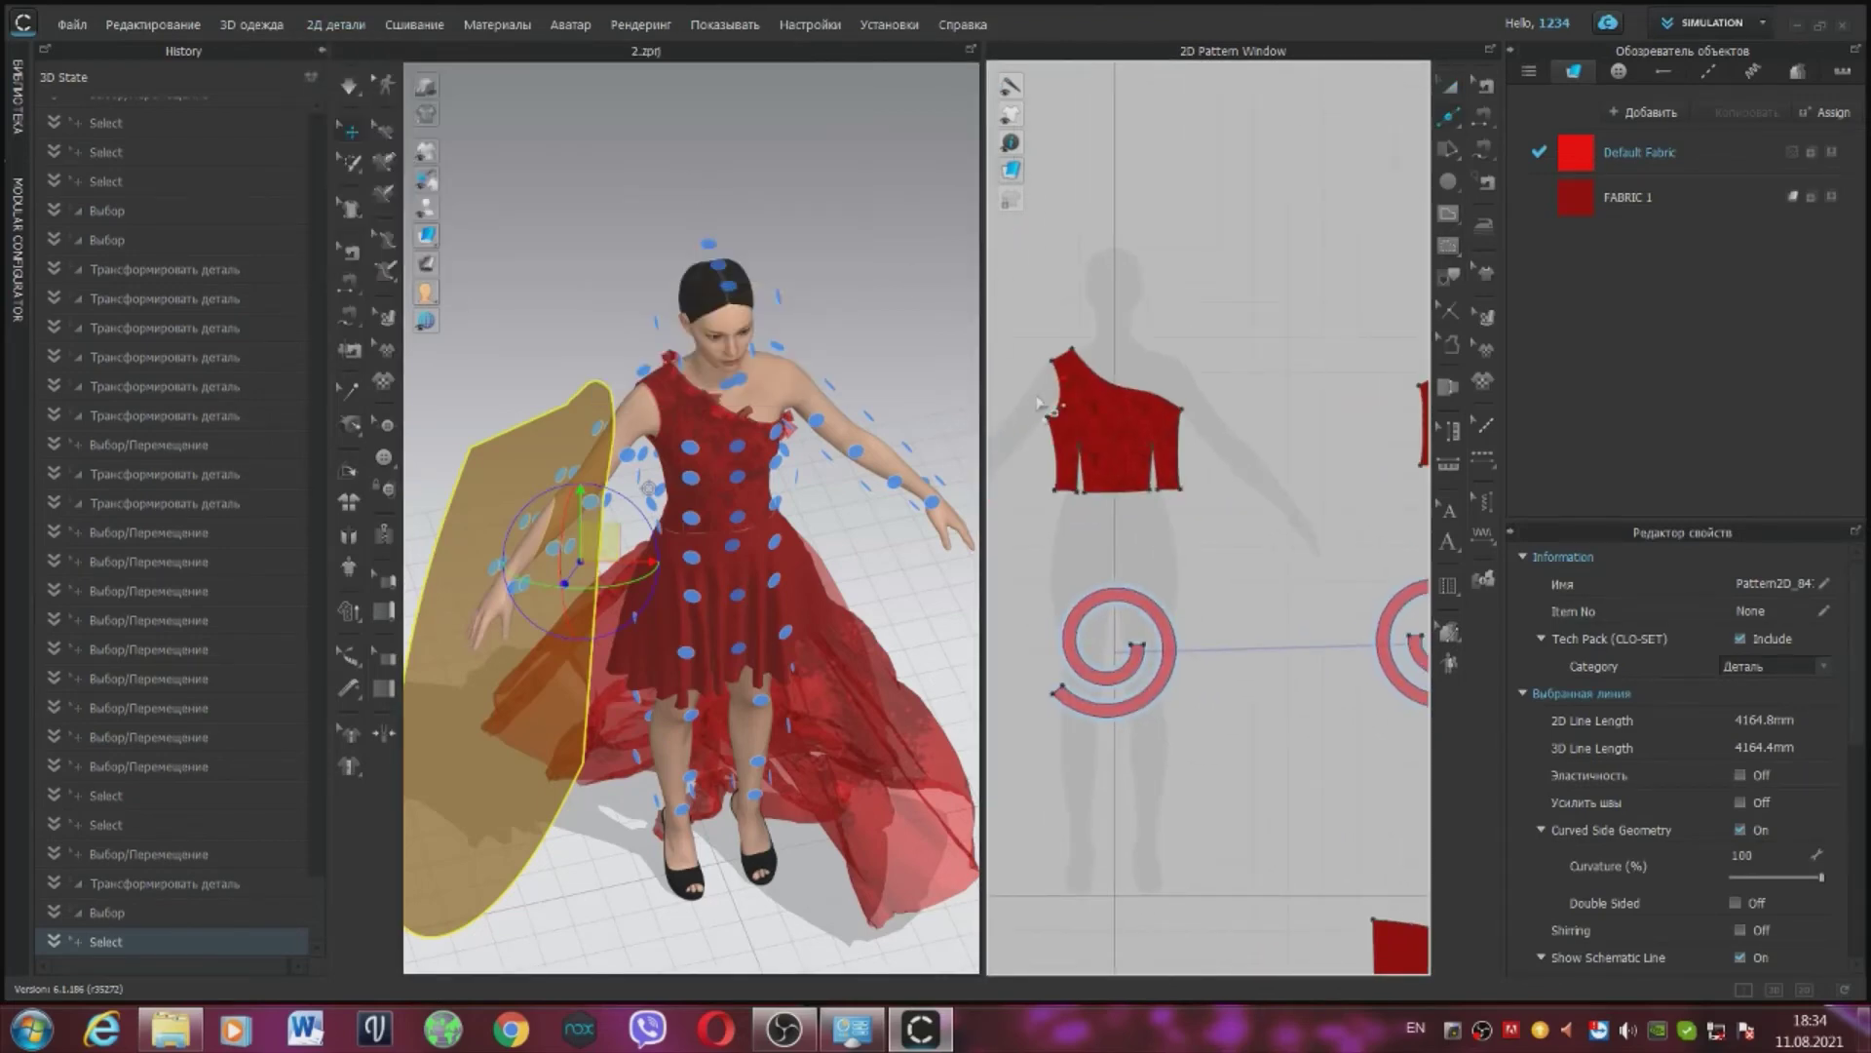
left_click(1064, 378)
middle_click_drag(1281, 400, 1086, 392)
left_click(1338, 339)
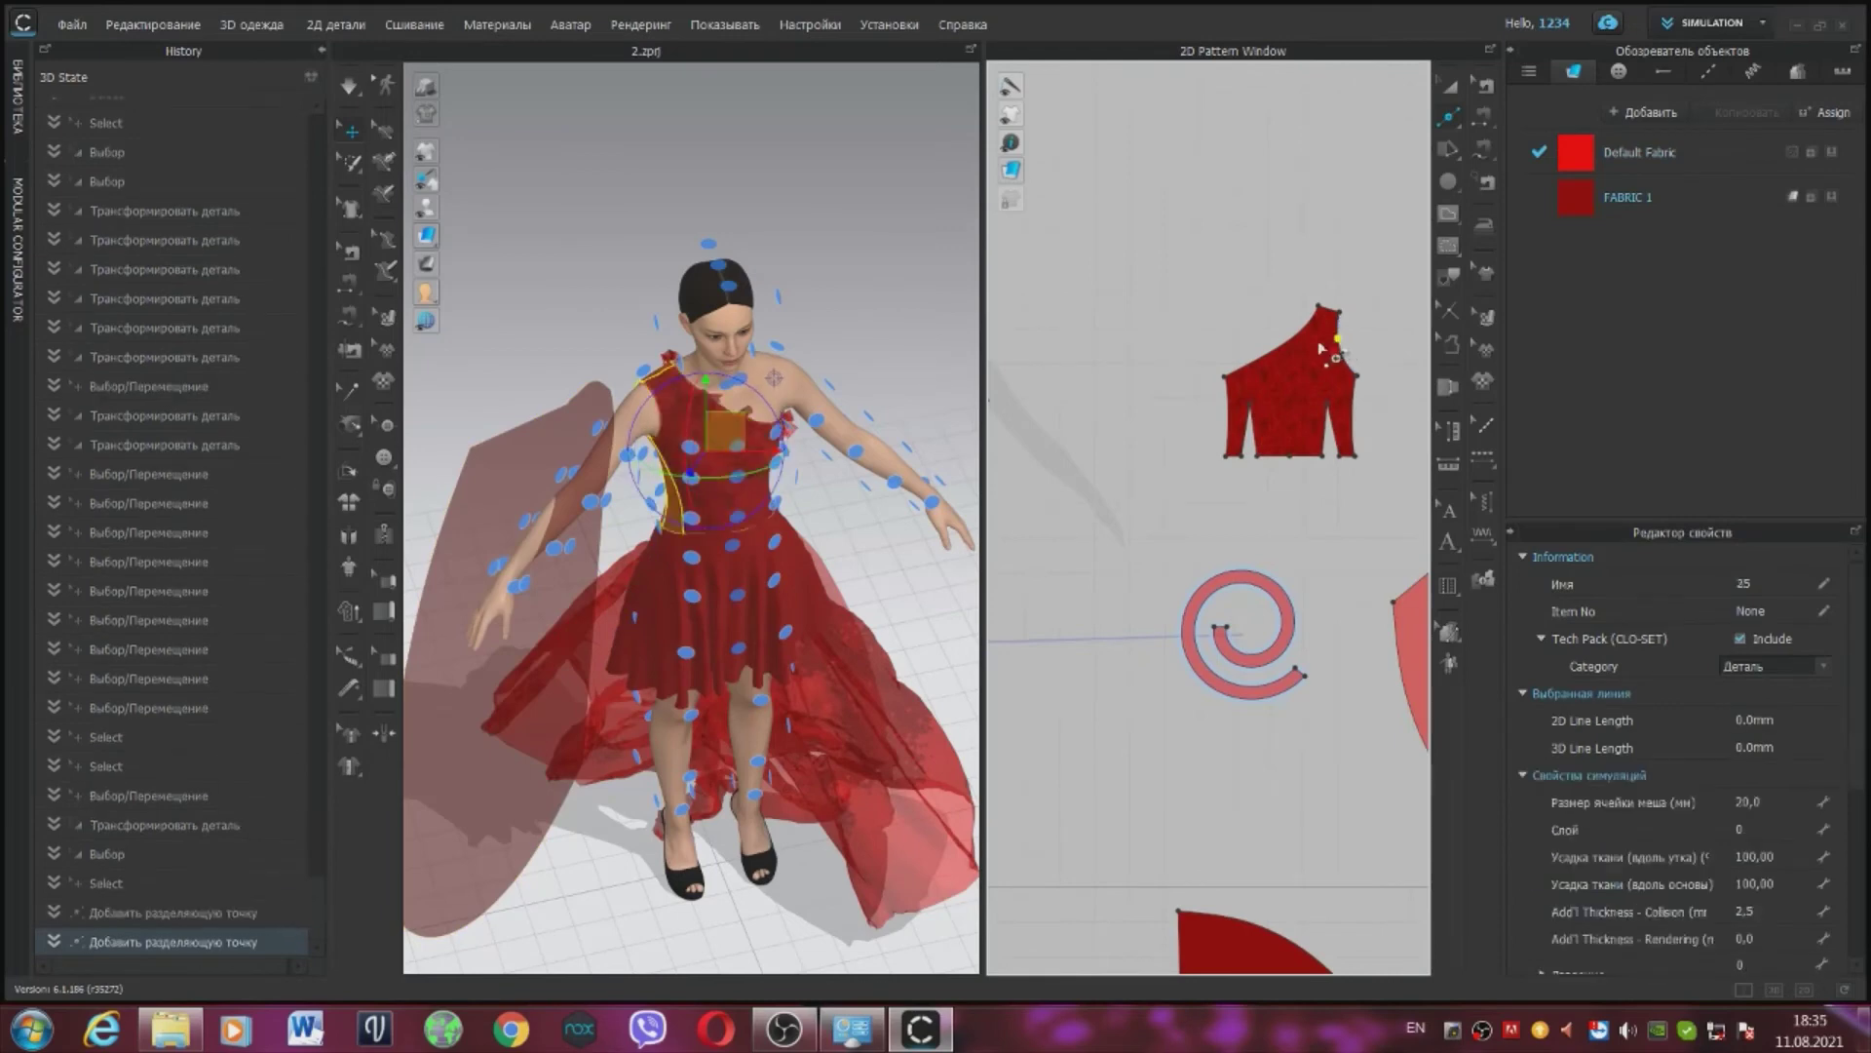
Step: Sew the draped panel's top edge segment to the split armhole segment of the front bodice piece
scroll(1328, 509, "down", 3)
left_click(351, 129)
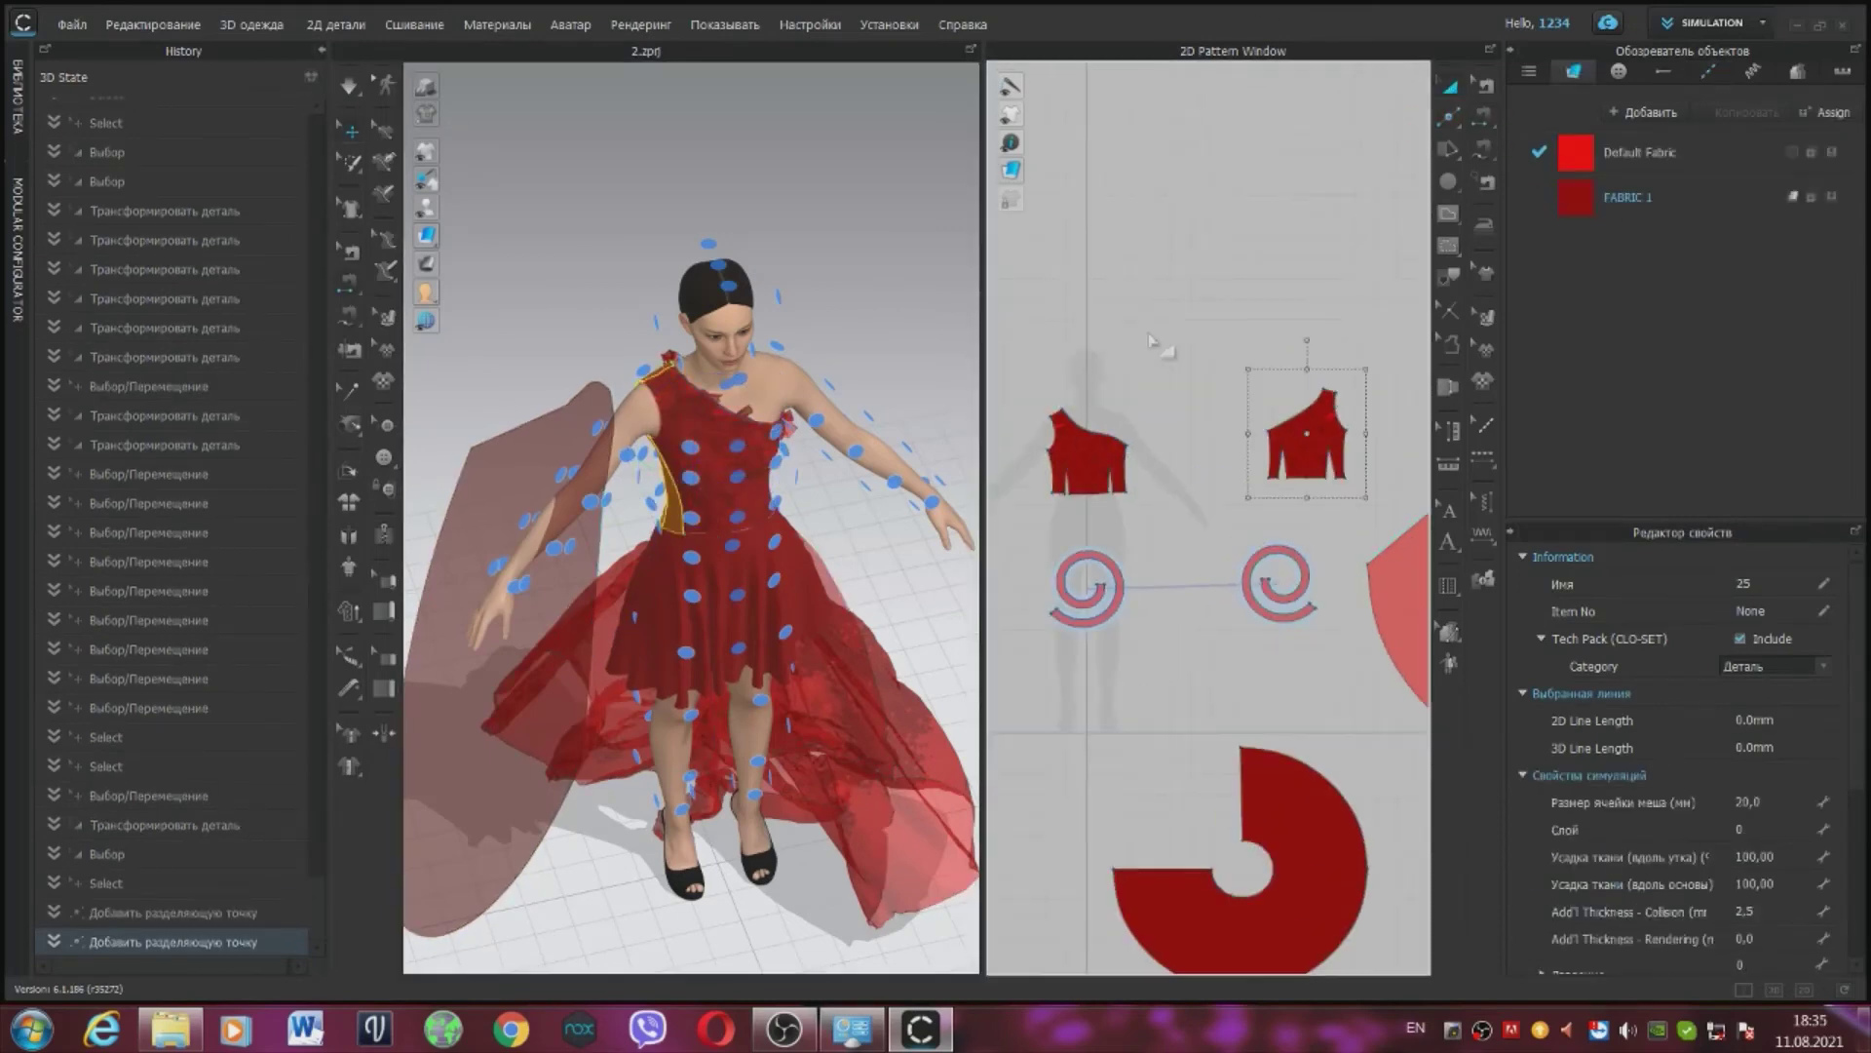
left_click(558, 568)
middle_click_drag(1216, 698, 1136, 694)
scroll(1132, 708, "down", 2)
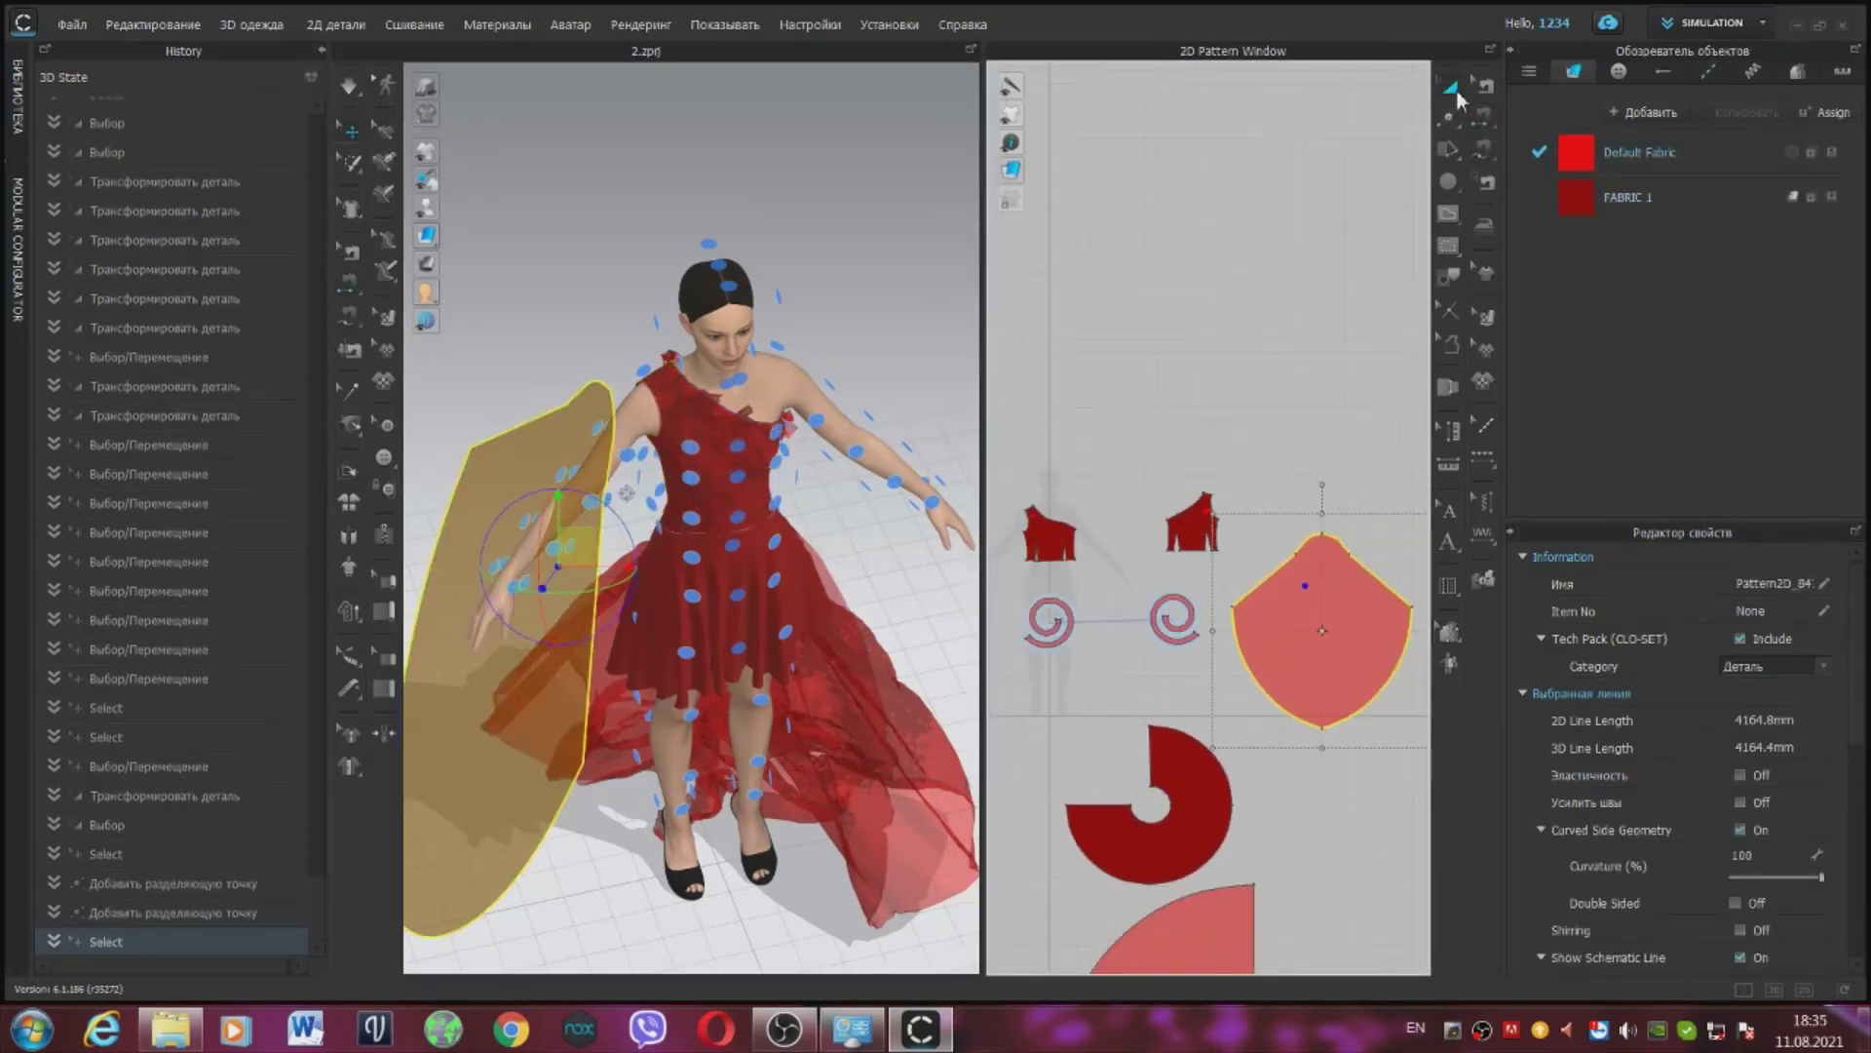
left_click(1481, 115)
left_click(1333, 540)
left_click(1309, 543)
scroll(1032, 516, "up", 3)
left_click(1032, 522)
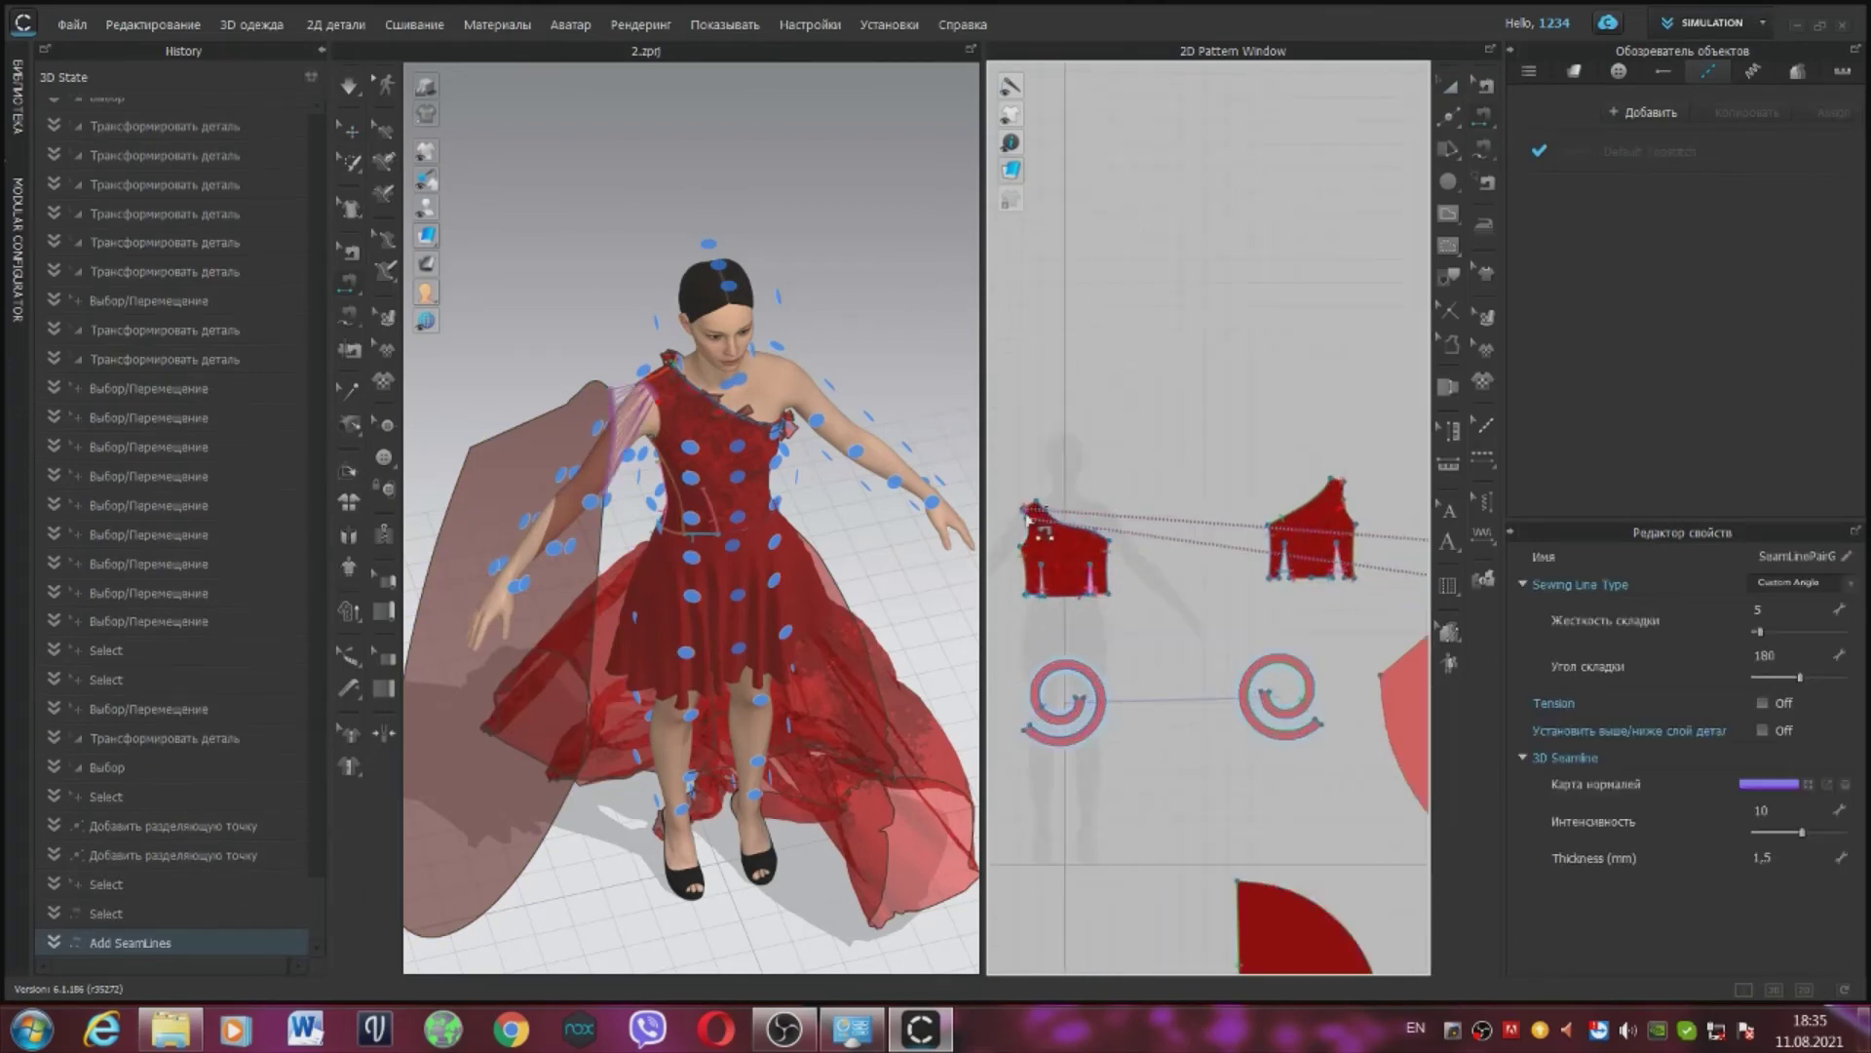
Step: Continue joining the panel's top edge to the split armhole segment of the back bodice piece
scroll(1035, 522, "down", 3)
scroll(1303, 533, "up", 3)
left_click(1359, 550)
left_click(1137, 484)
Step: Simulate the dress with the sewn panel and inspect its armhole attachment from behind the avatar
mouse_move(556, 212)
right_mouse_down()
mouse_move(729, 295)
mouse_move(966, 209)
mouse_move(609, 265)
mouse_move(549, 187)
right_mouse_up()
left_click(349, 87)
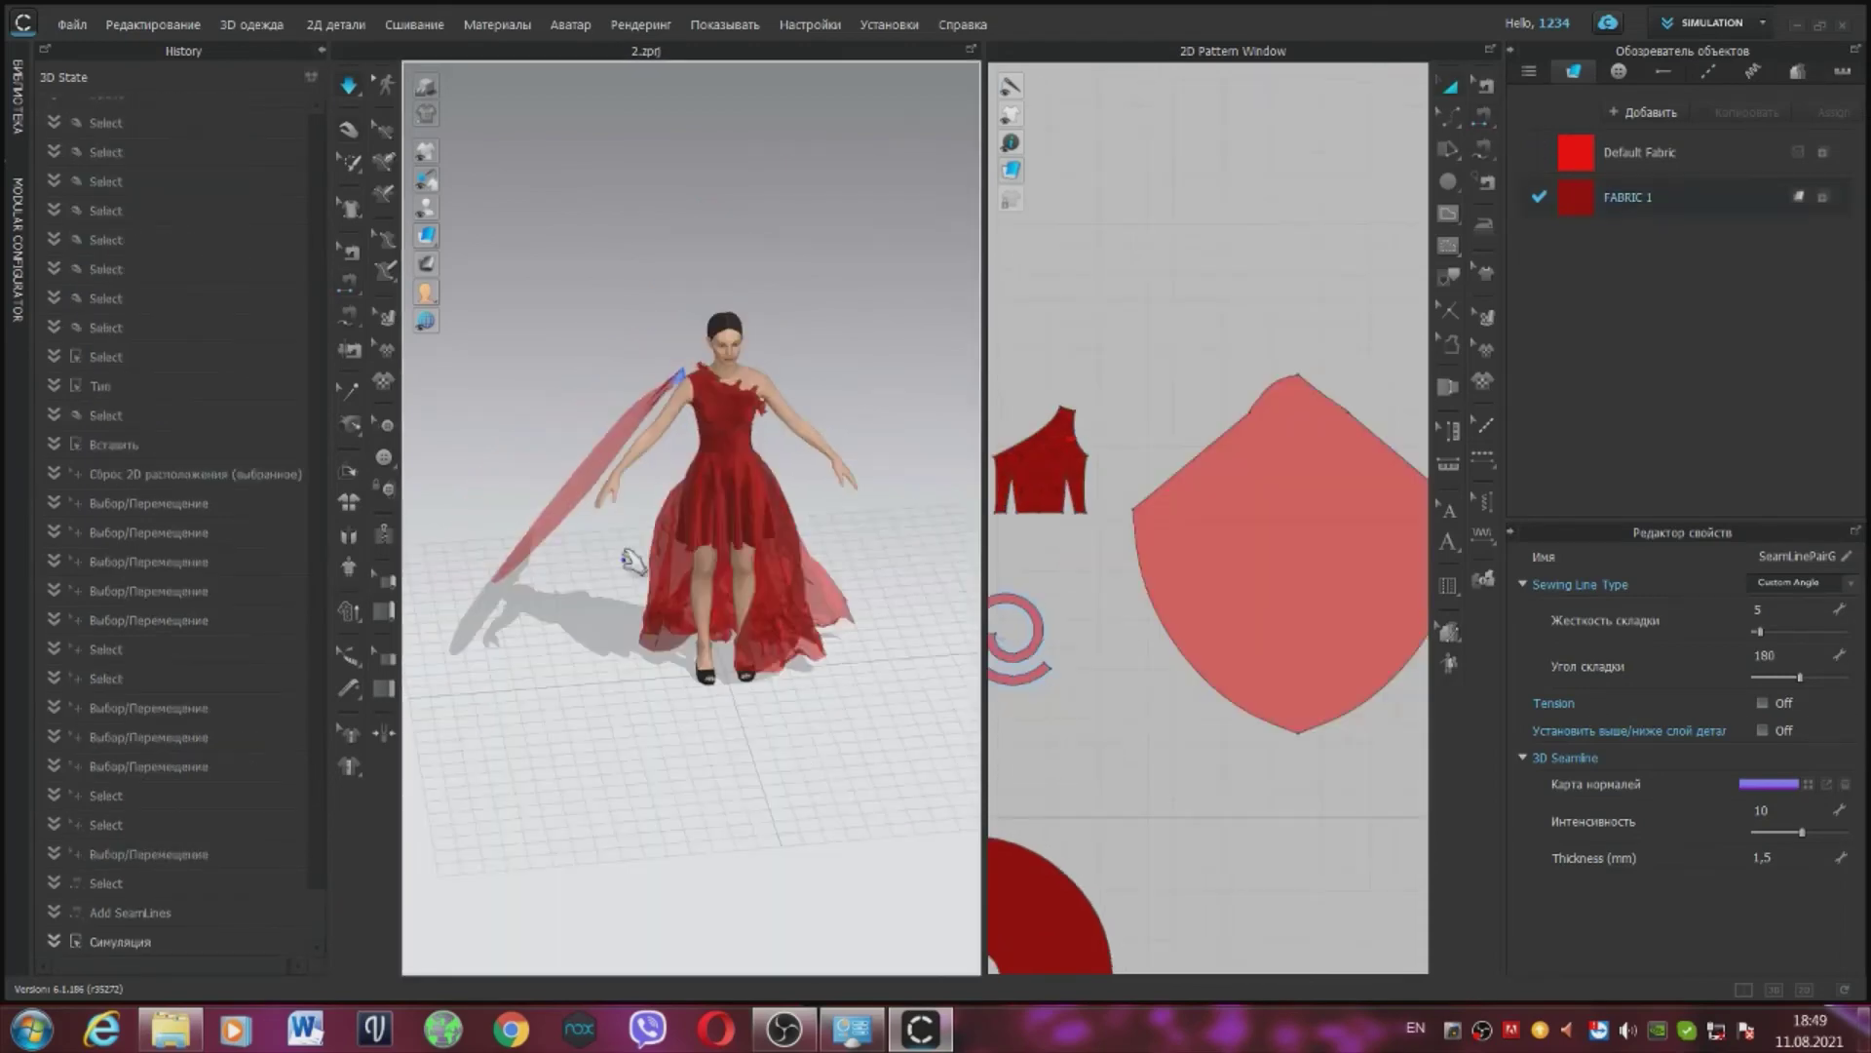
right_click_drag(682, 682, 1072, 500)
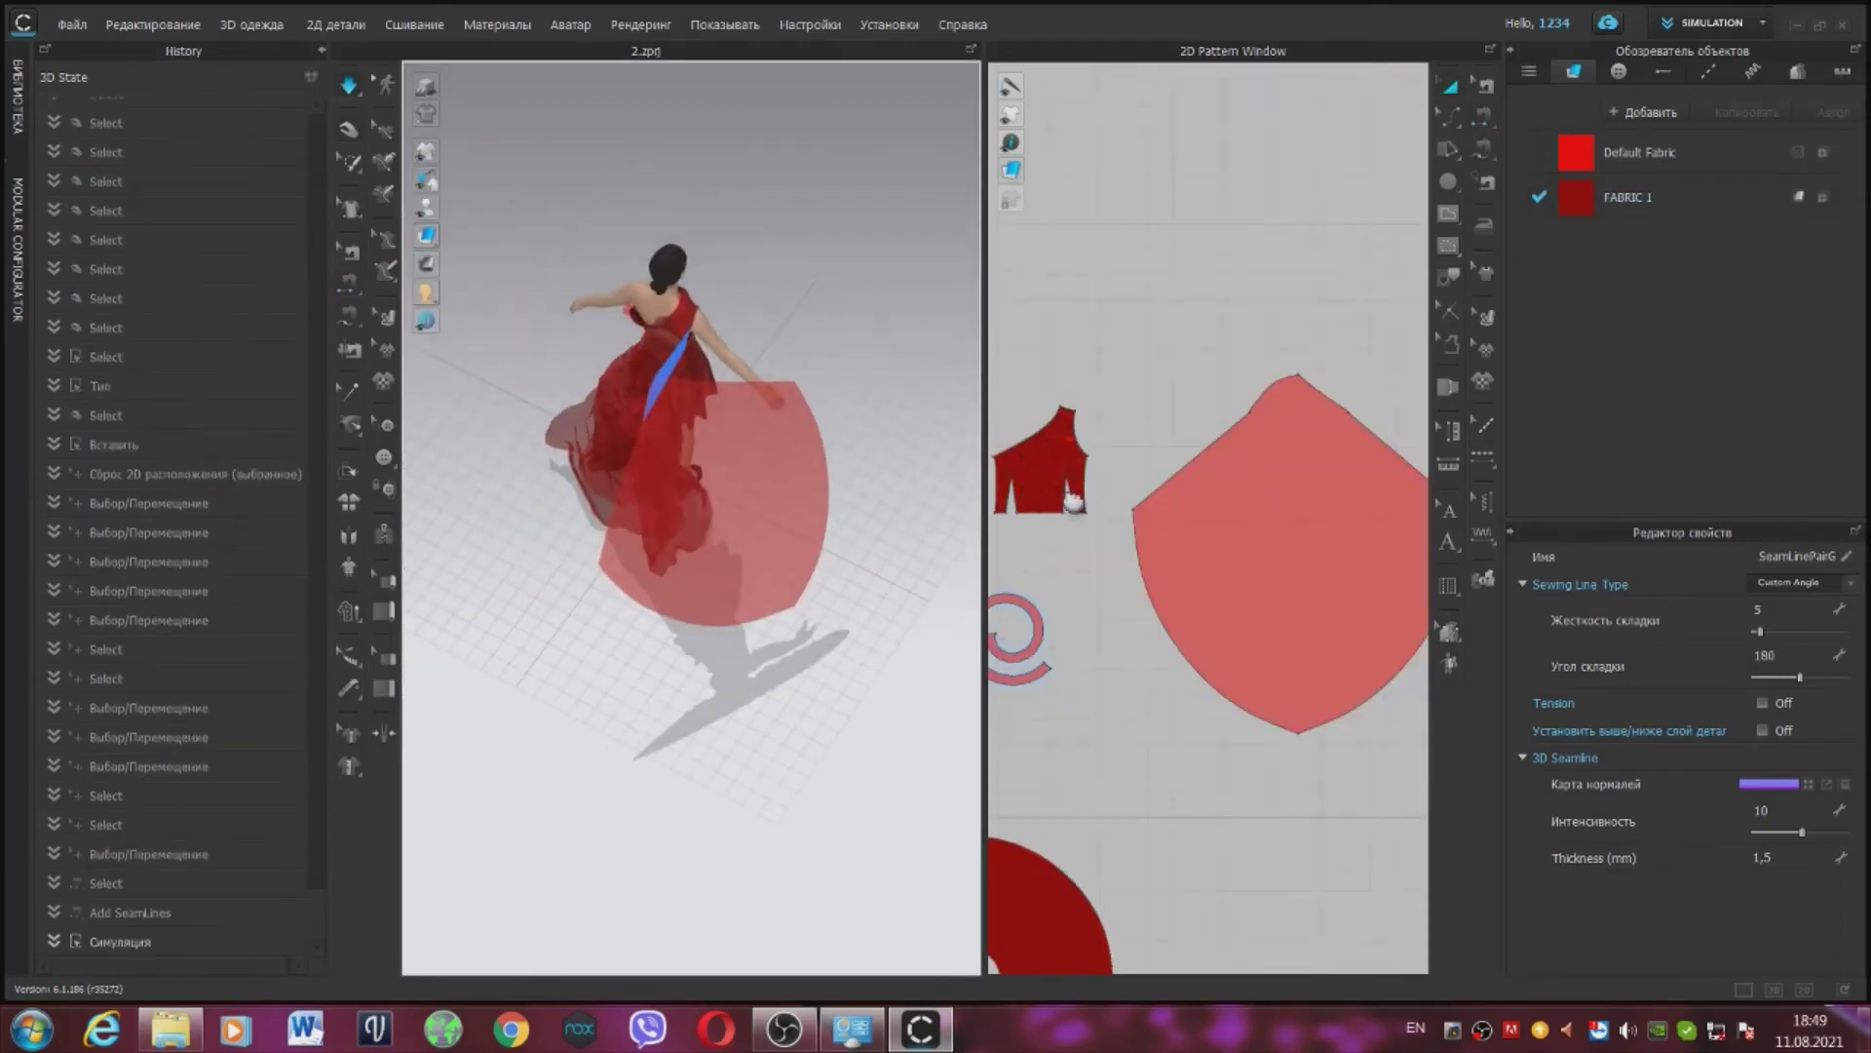
middle_click_drag(1151, 700, 1120, 642)
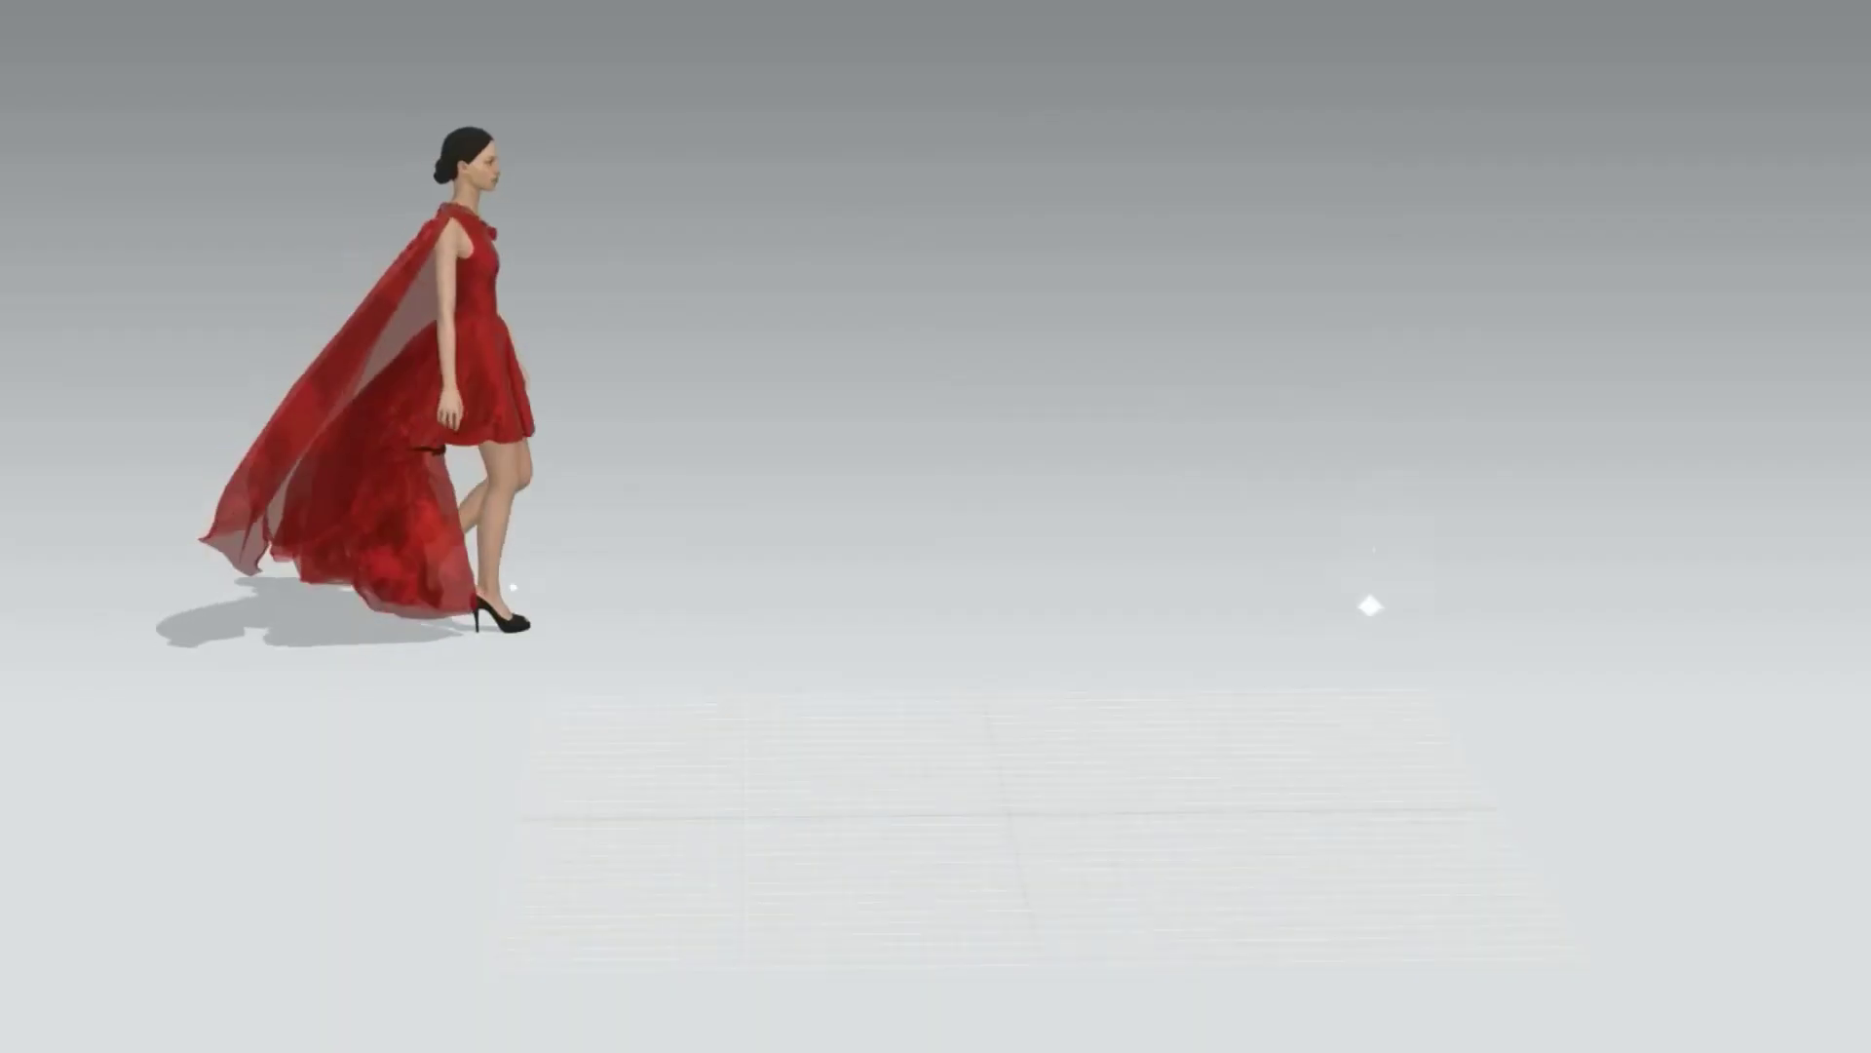